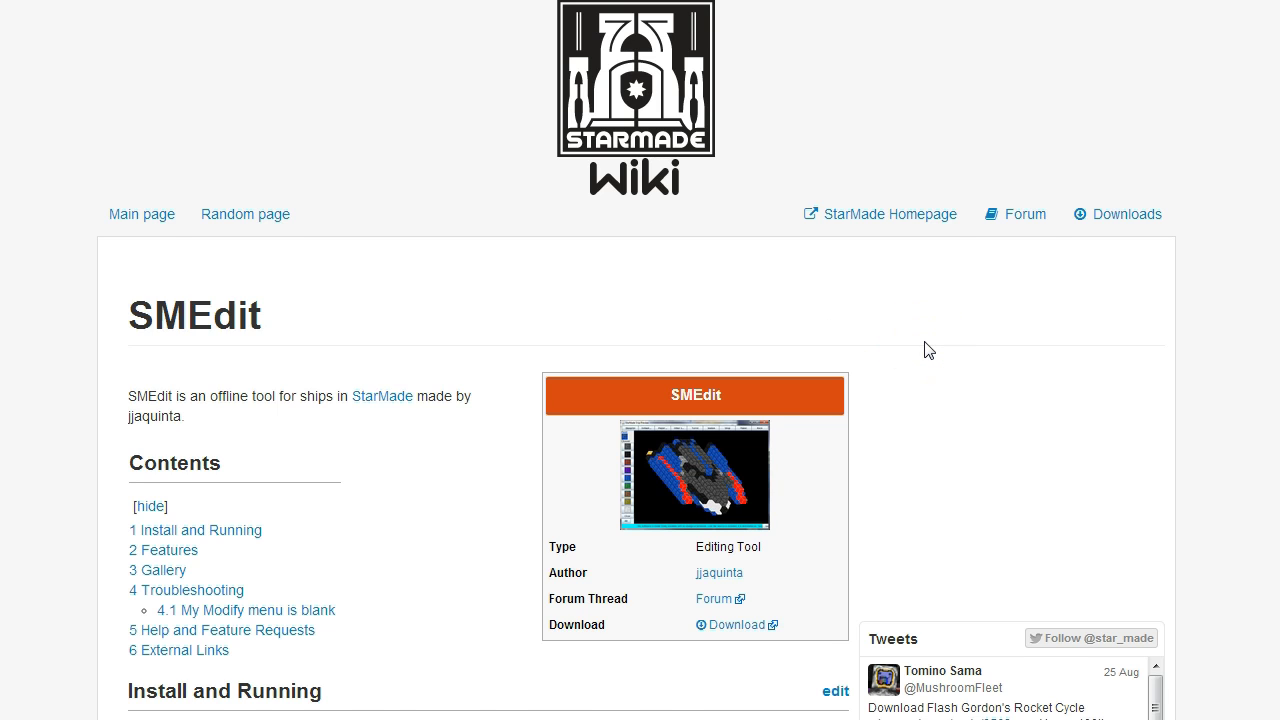
Step: Browse the SMEdit wiki page, viewing the Gundam gallery image's file page before returning
scroll(924, 350, down, 2)
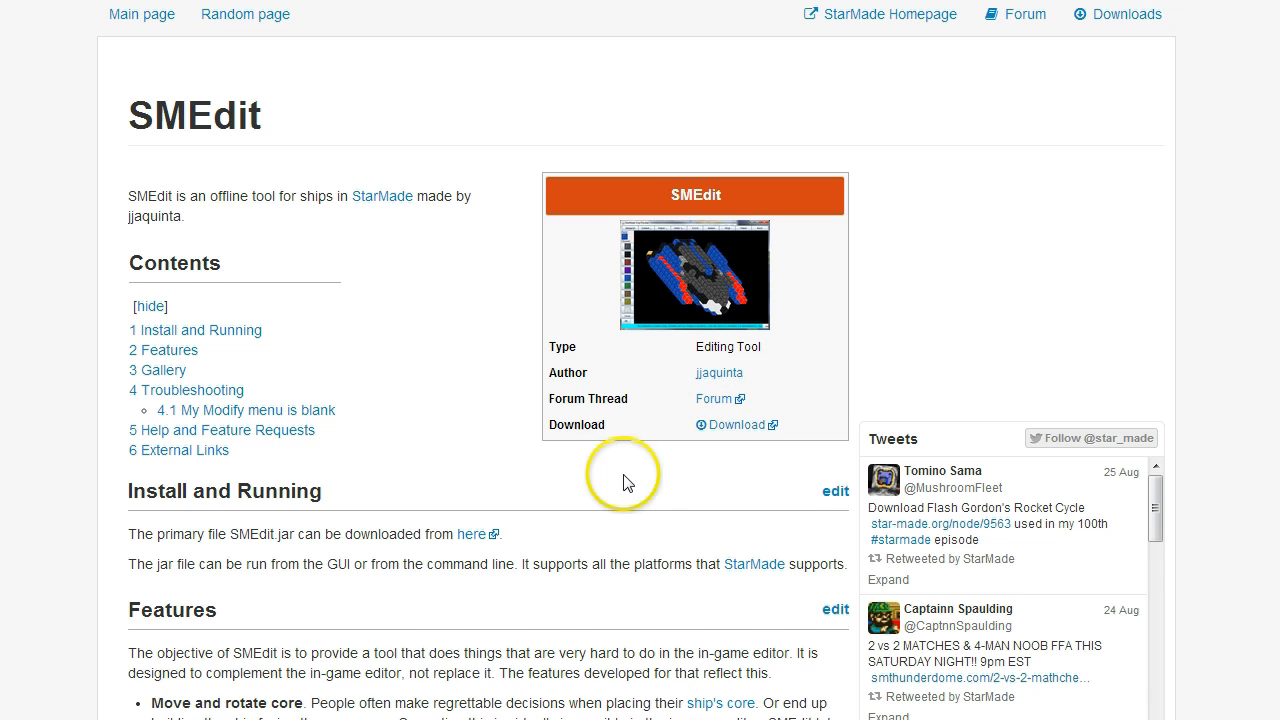
scroll(613, 480, down, 1)
scroll(613, 488, down, 1)
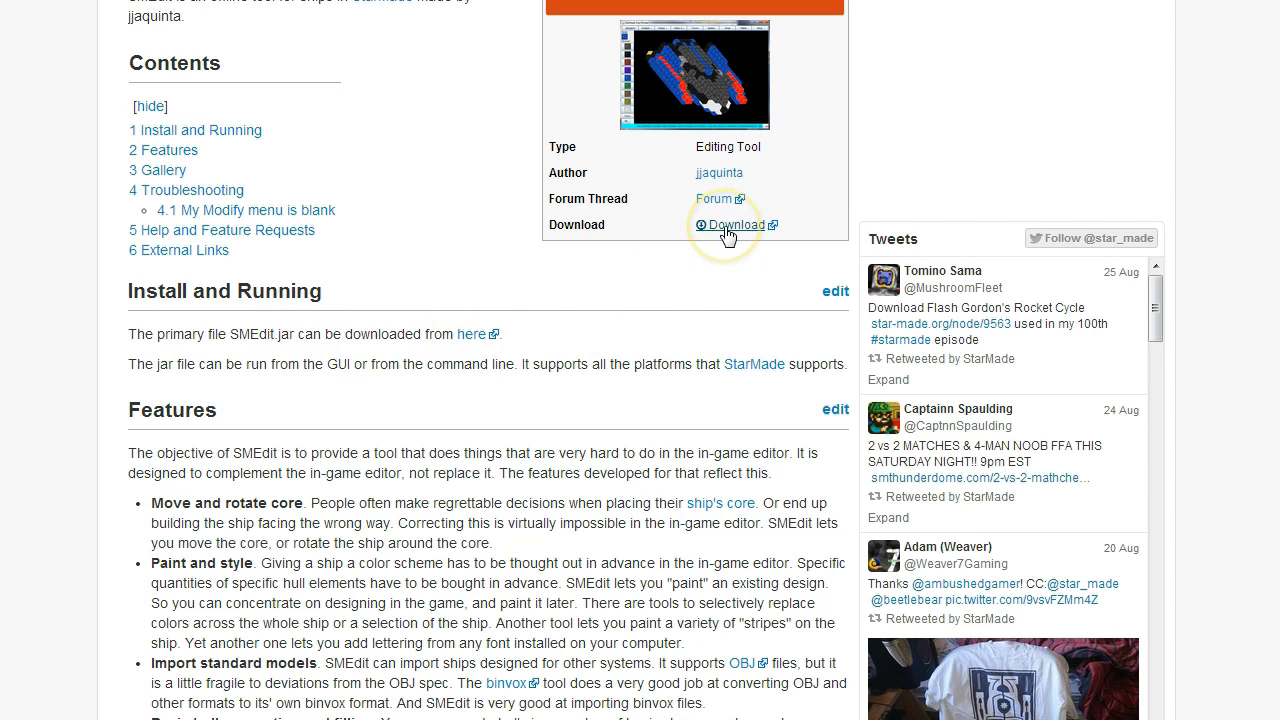
scroll(683, 424, down, 4)
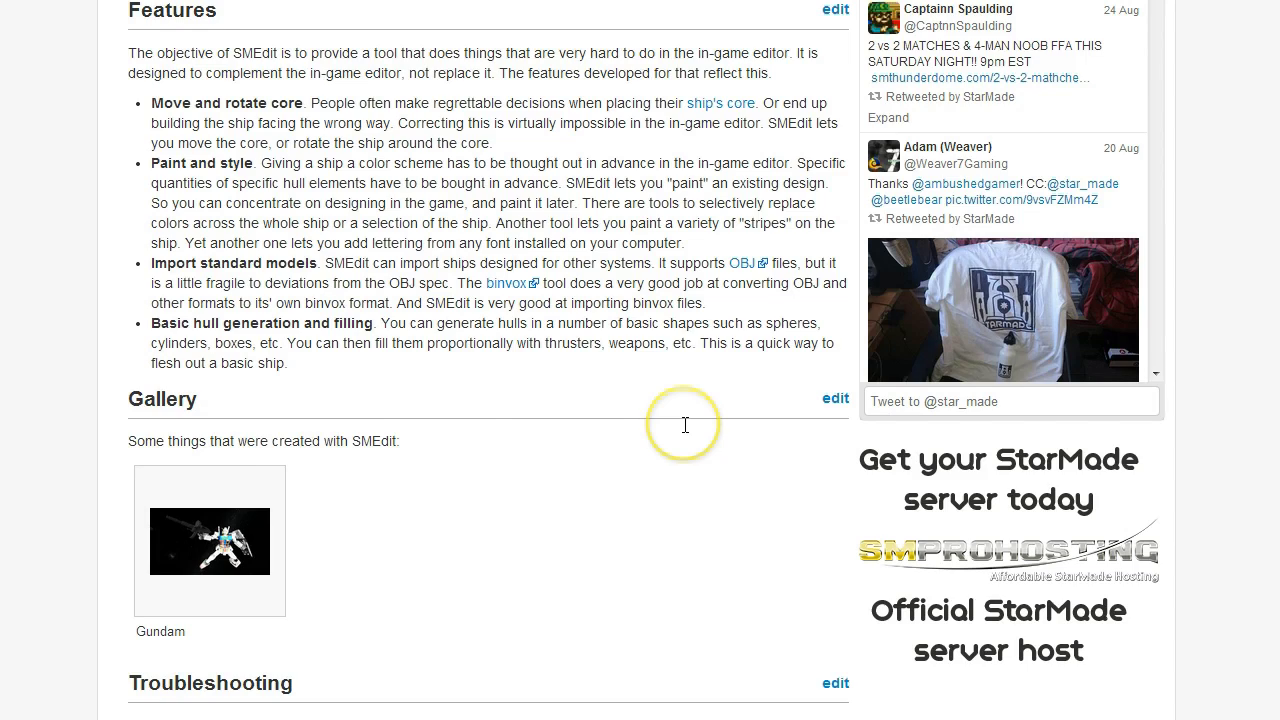
scroll(685, 425, up, 2)
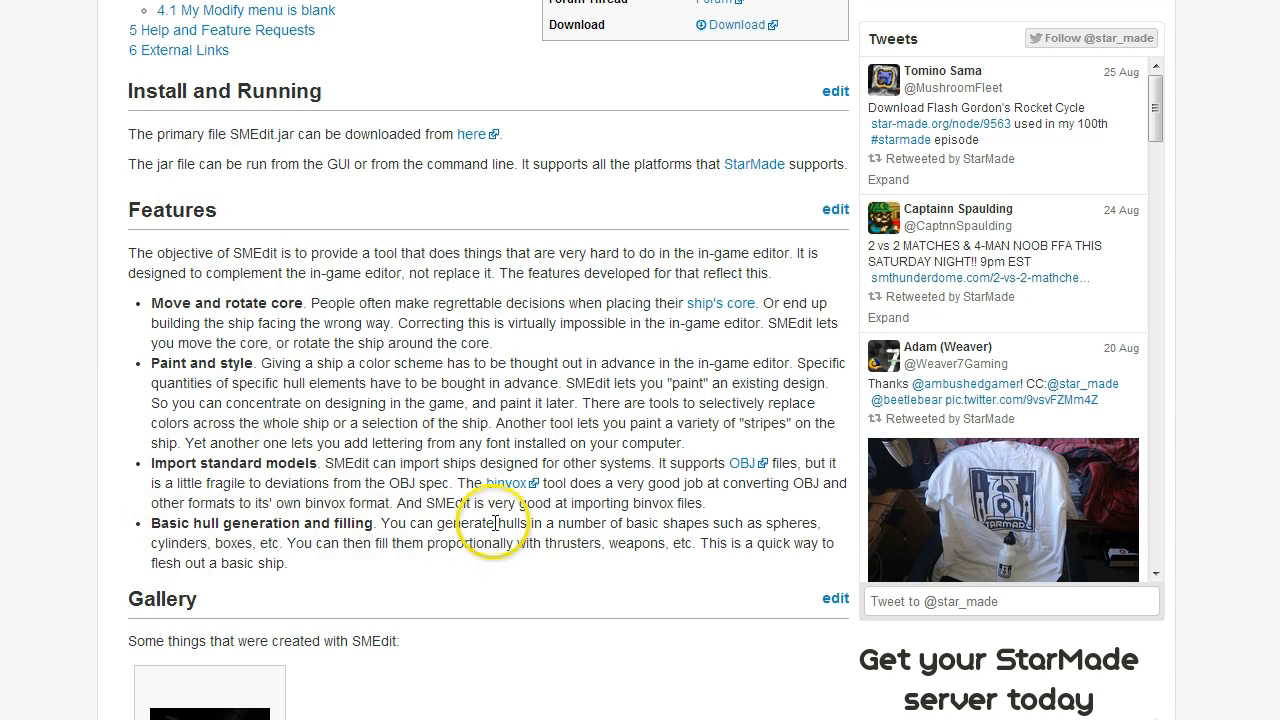
scroll(547, 443, down, 3)
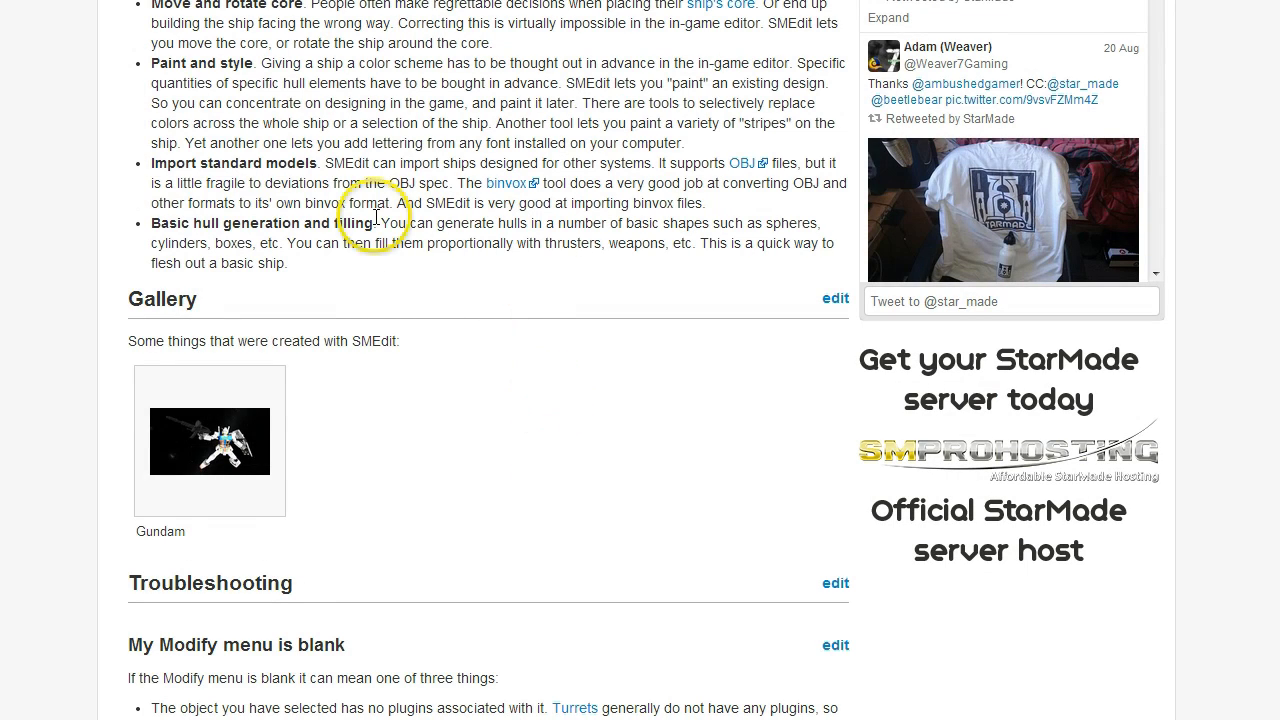
click(208, 462)
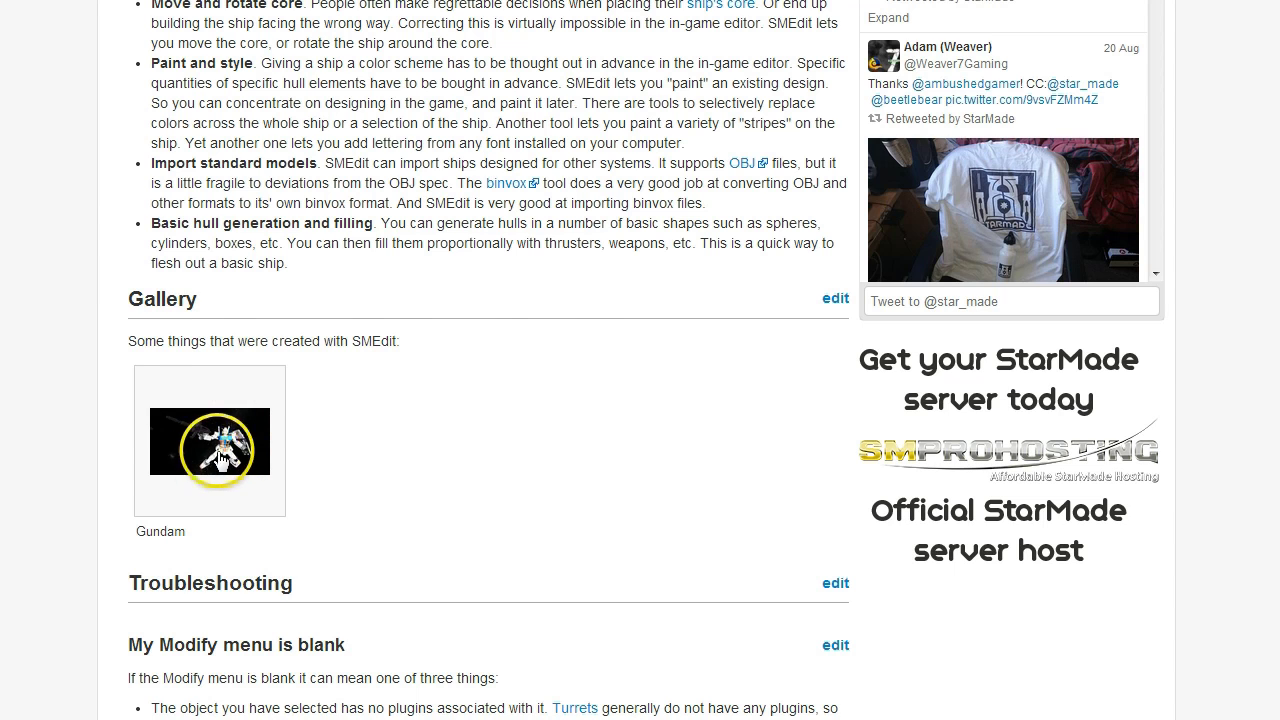
scroll(1008, 470, down, 3)
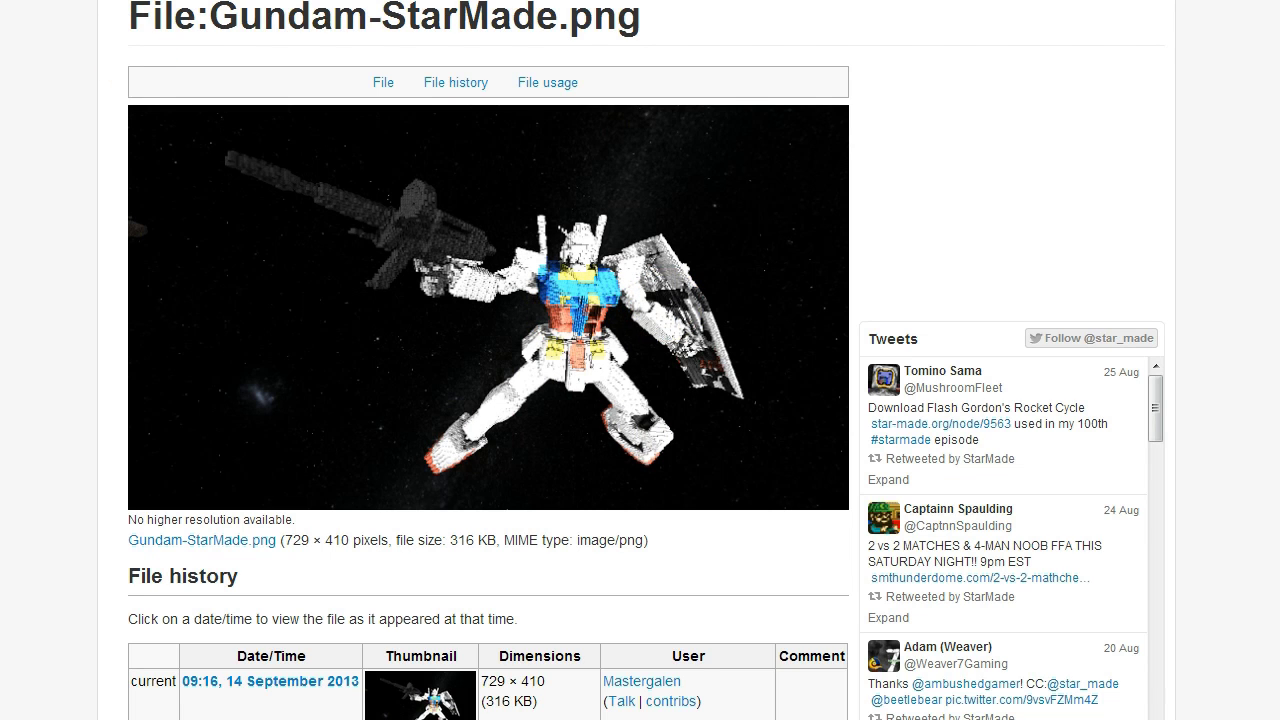
key(alt+Left)
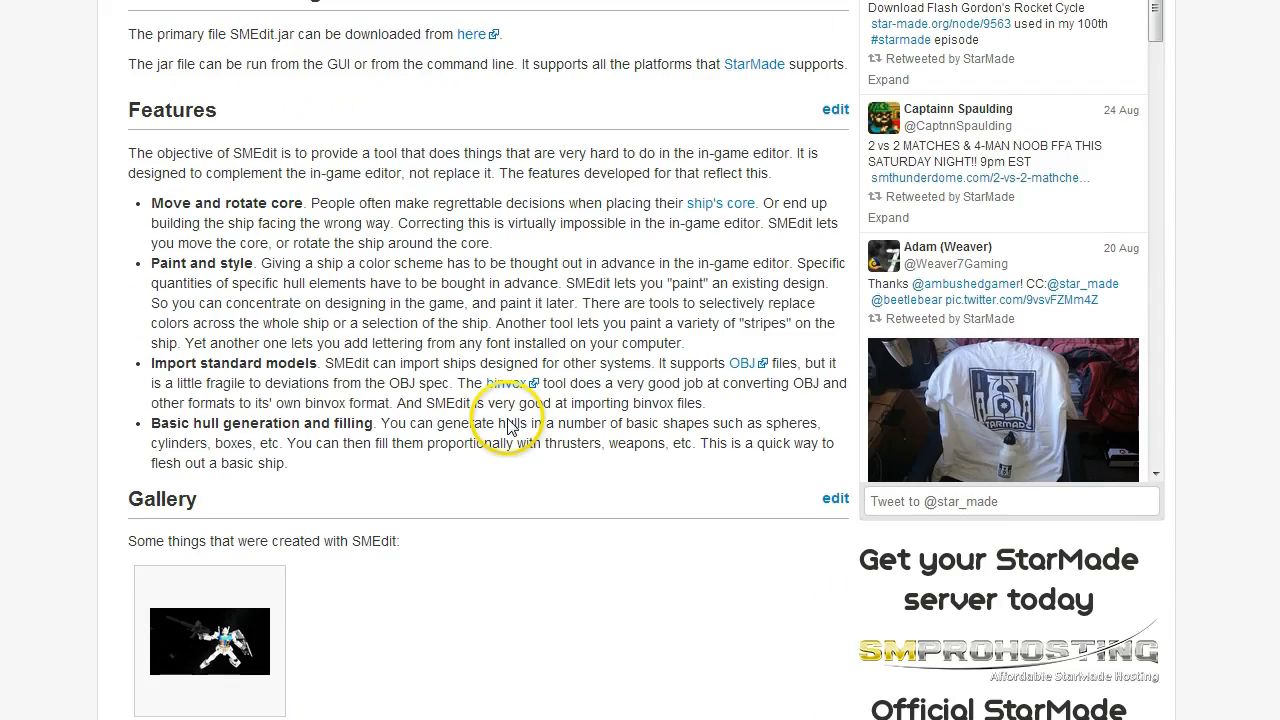
scroll(540, 400, up, 6)
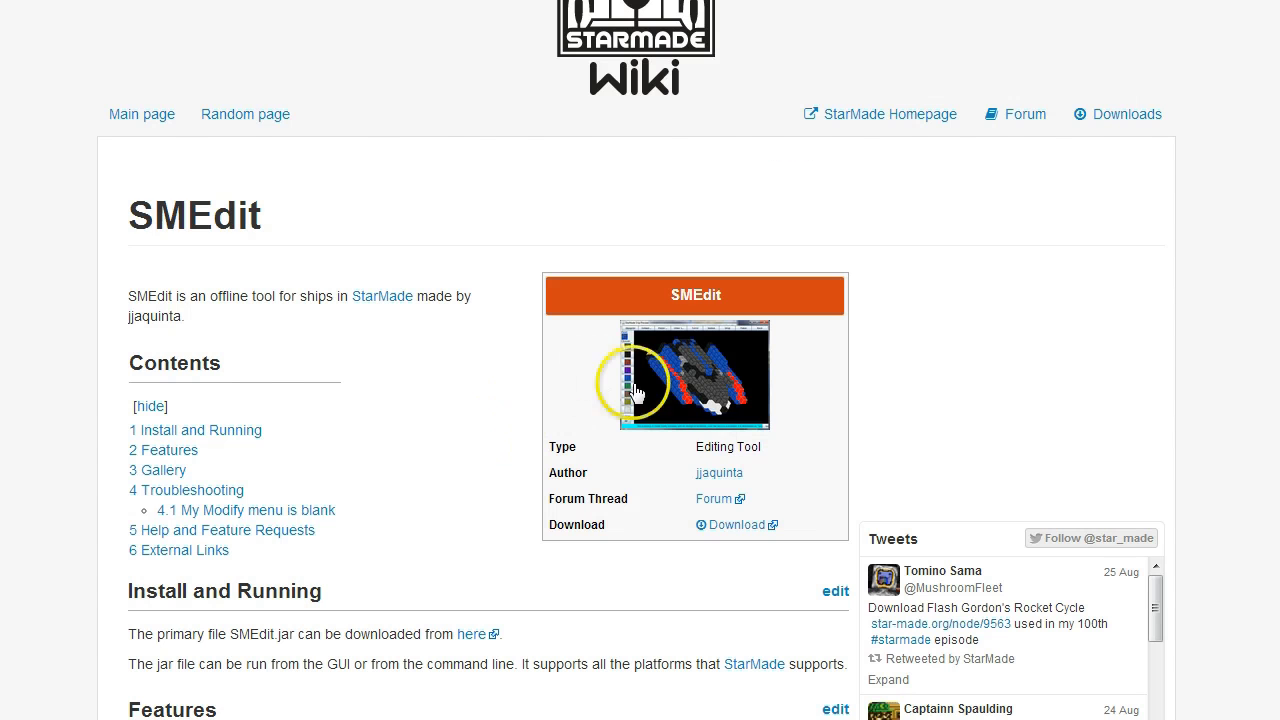
Step: Download SMEdit.jar 1.0 from the download page after agreeing to the site's disclaimer
click(740, 528)
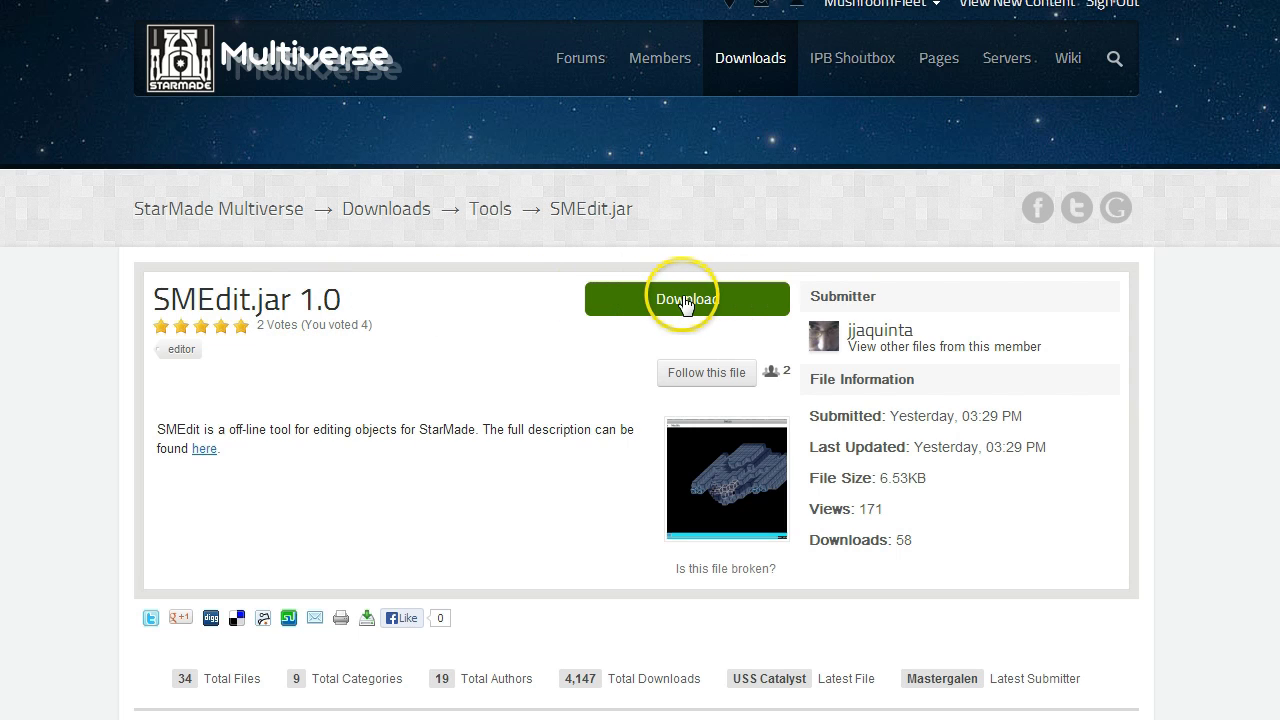
click(686, 302)
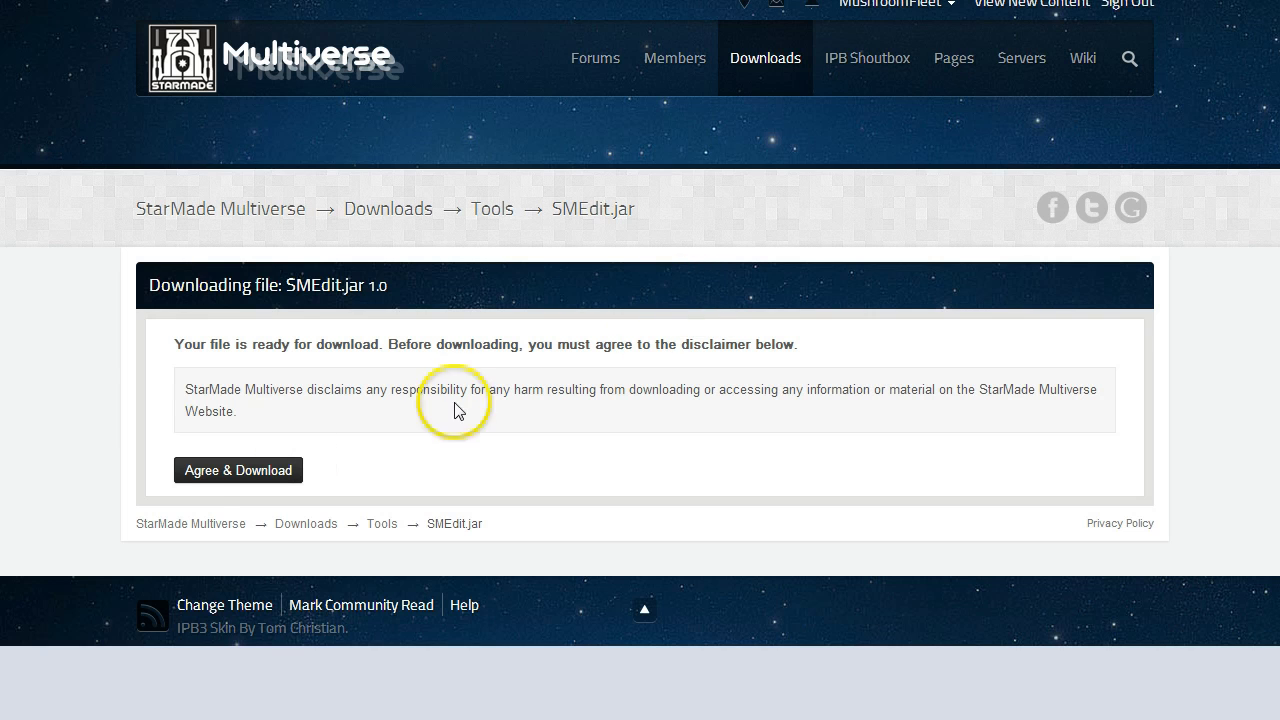
click(229, 478)
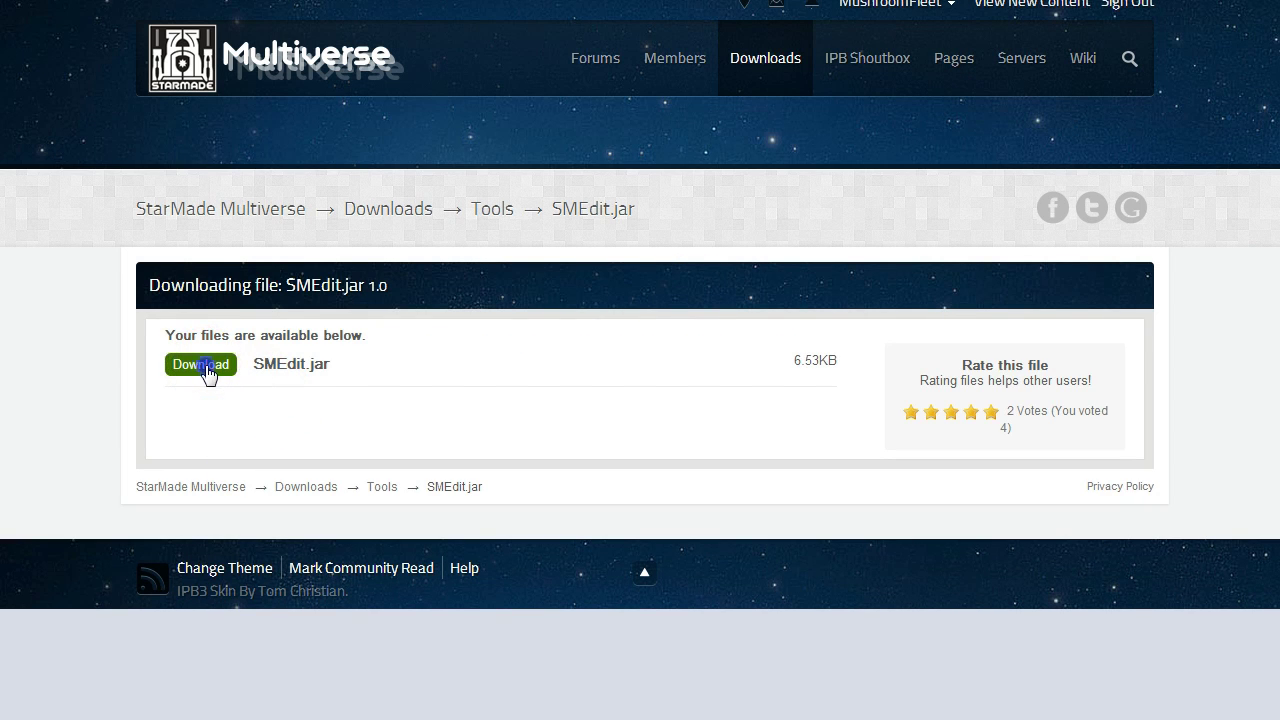
click(404, 378)
click(420, 618)
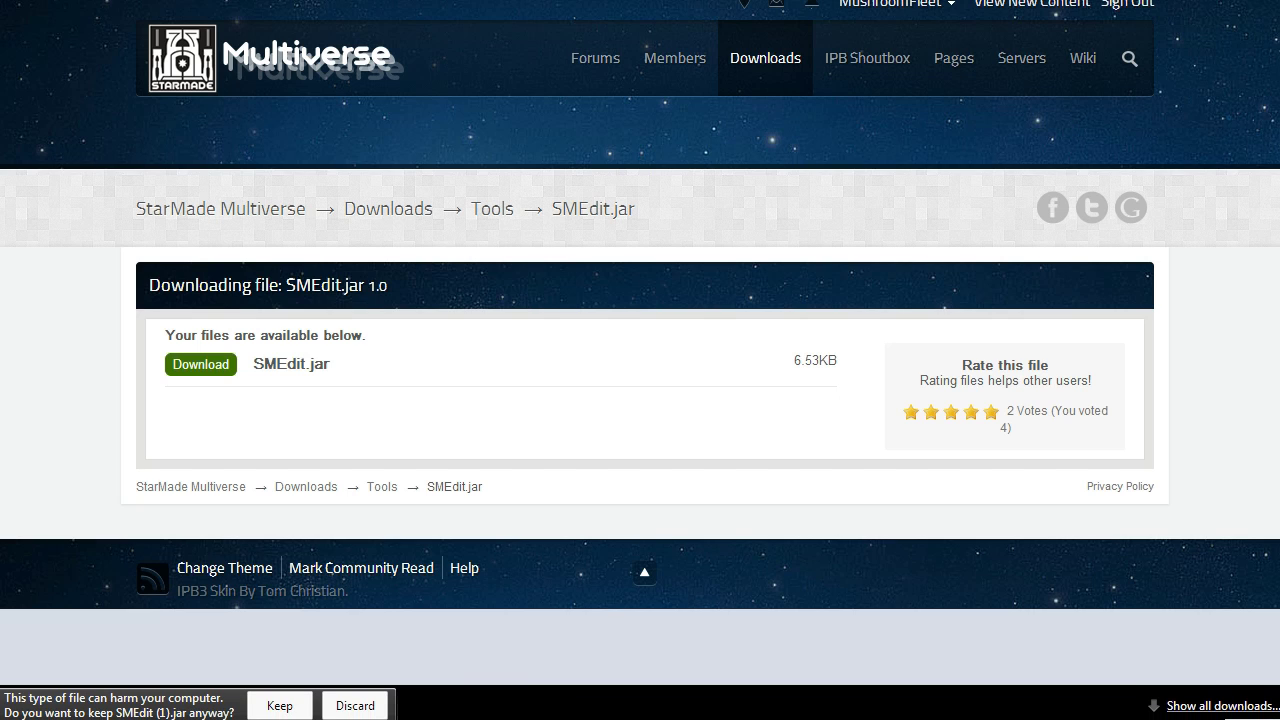
Step: Keep the downloaded SMEdit jar despite the warning, then glance at and dismiss its folder window
click(279, 706)
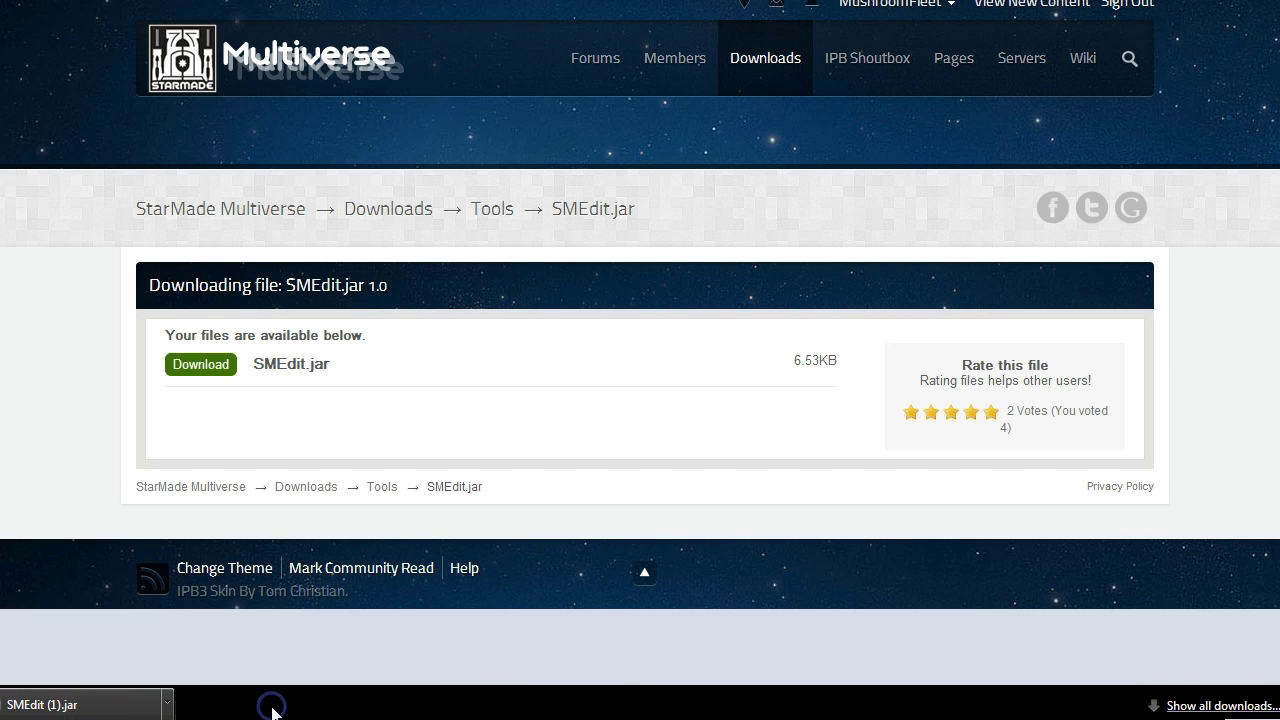
key(alt+Tab)
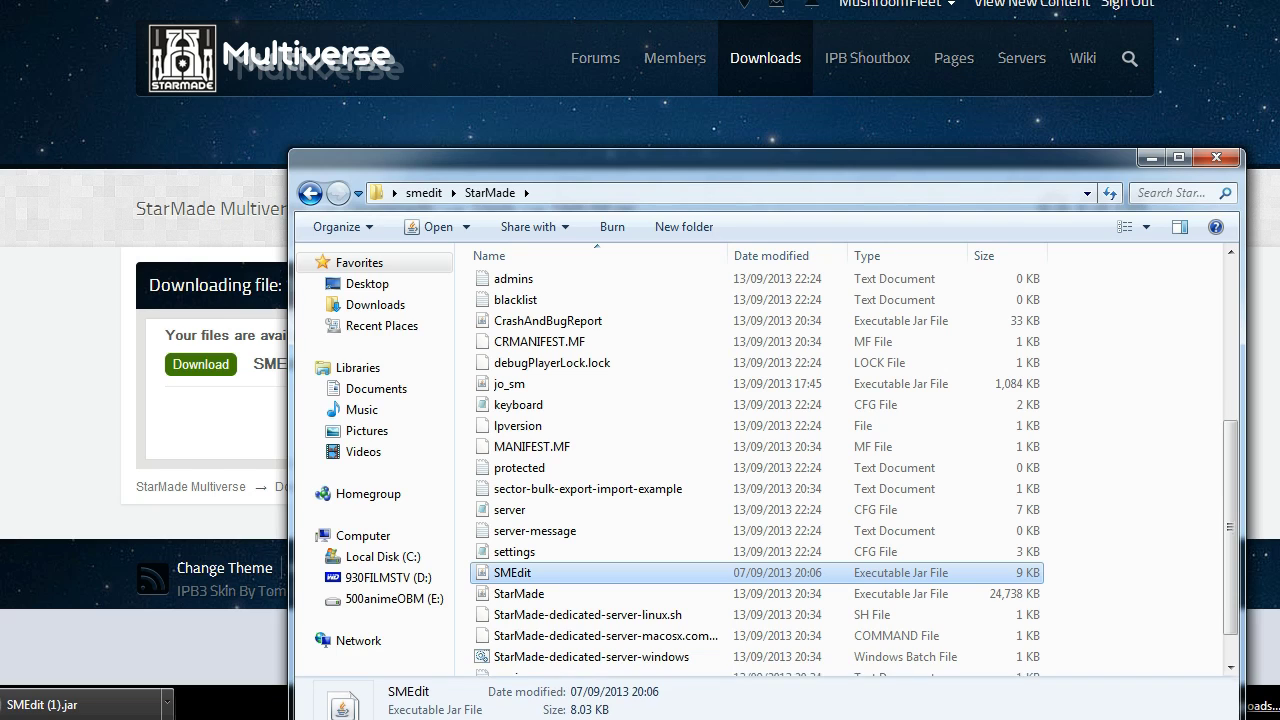
drag(600, 712, 675, 700)
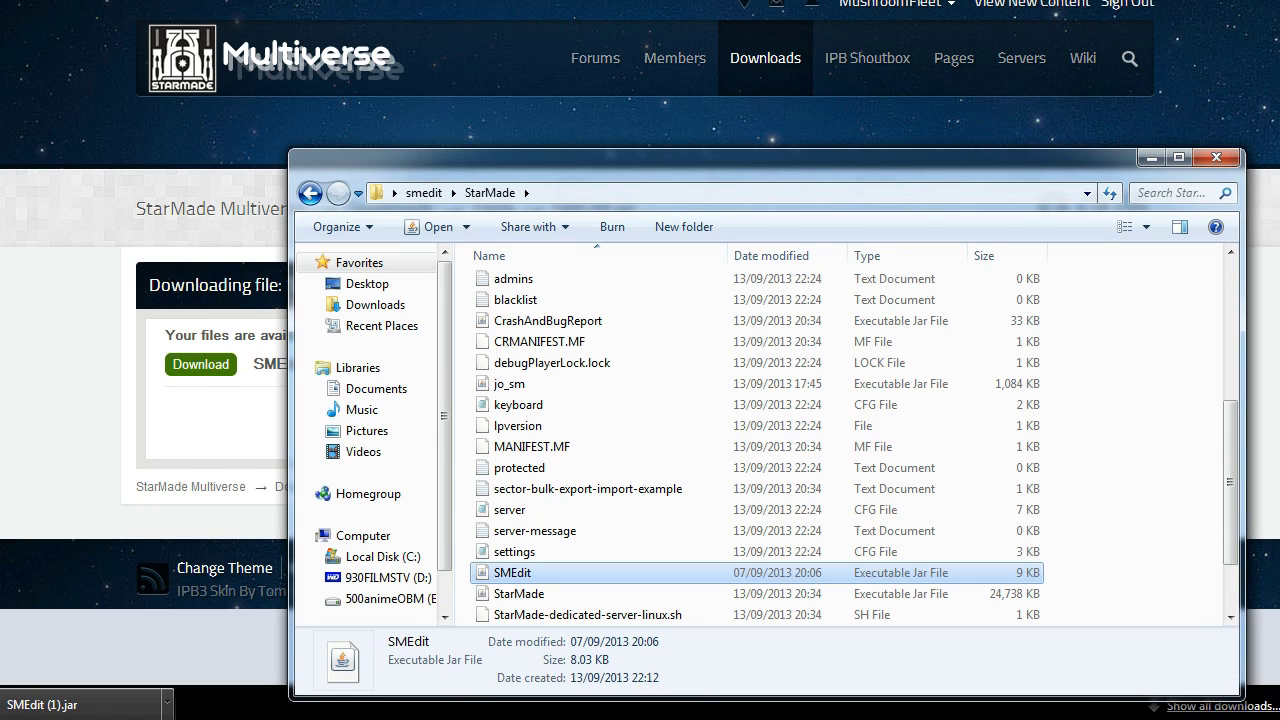
key(alt+Tab)
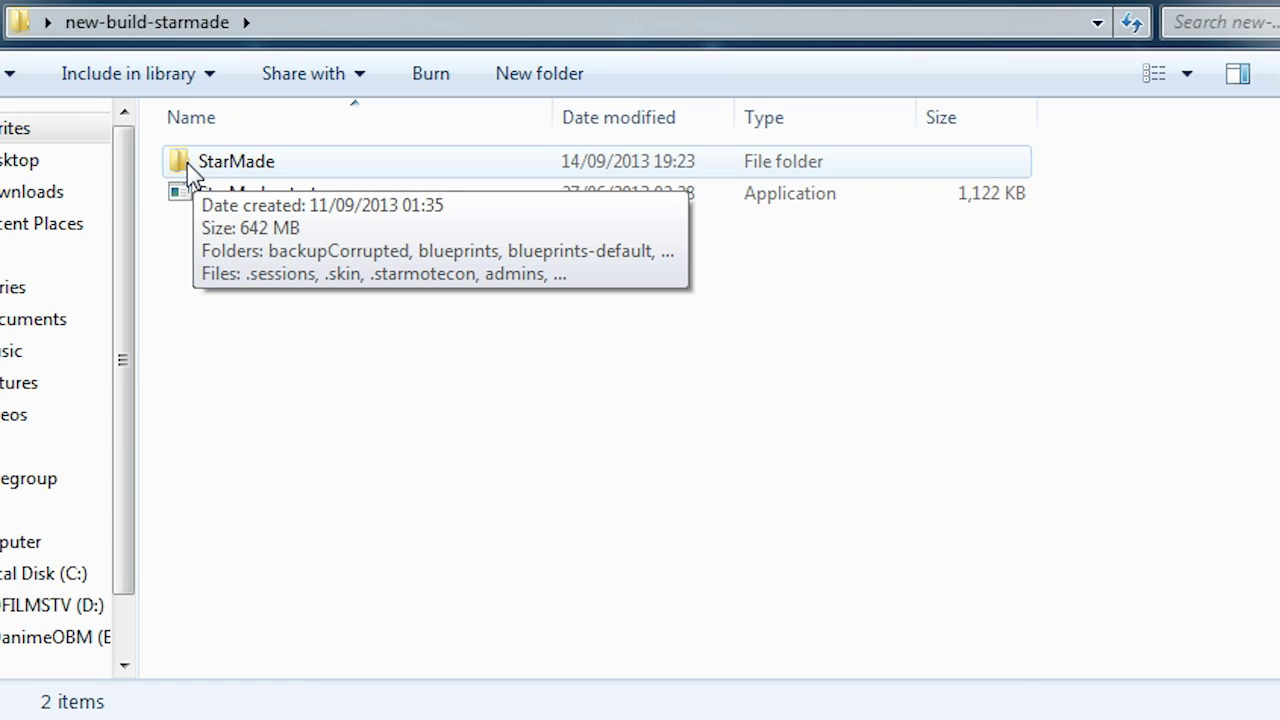
Step: Open the StarMade game folder's blueprints and locate the defiant-v1 blueprint folder
double_click(193, 172)
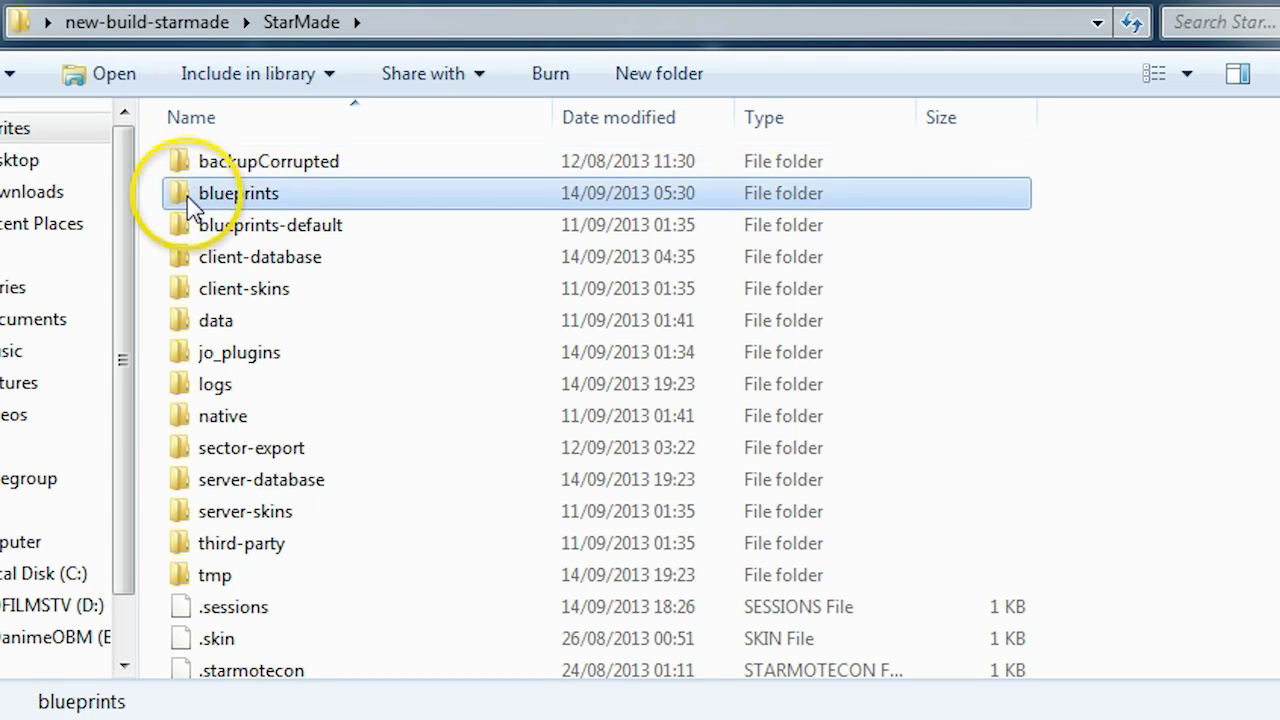
double_click(196, 196)
click(277, 607)
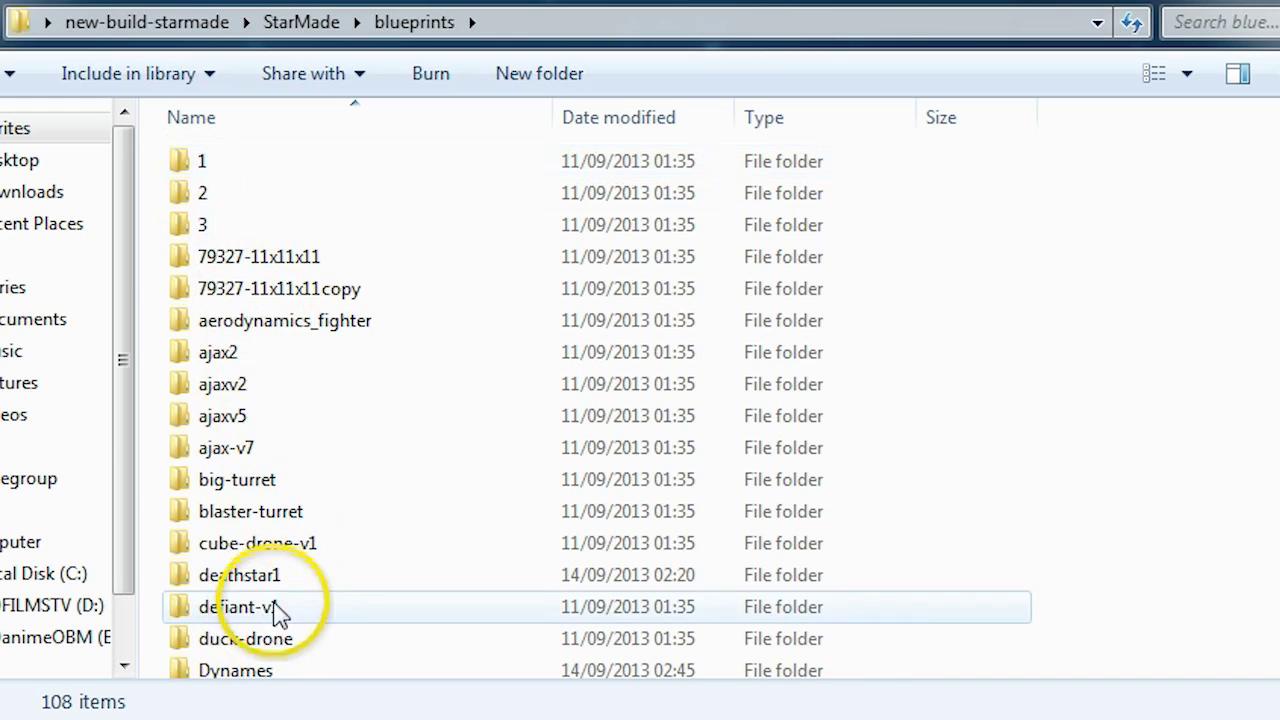
scroll(325, 388, down, 6)
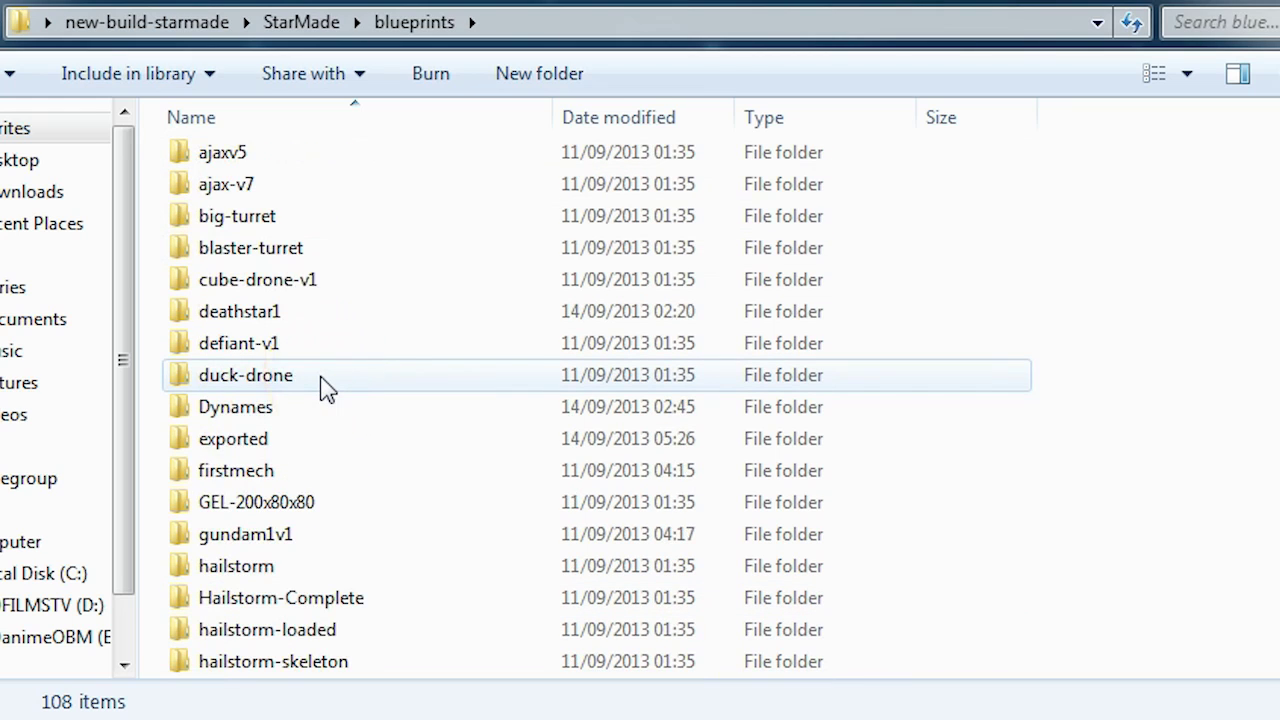
scroll(325, 388, down, 9)
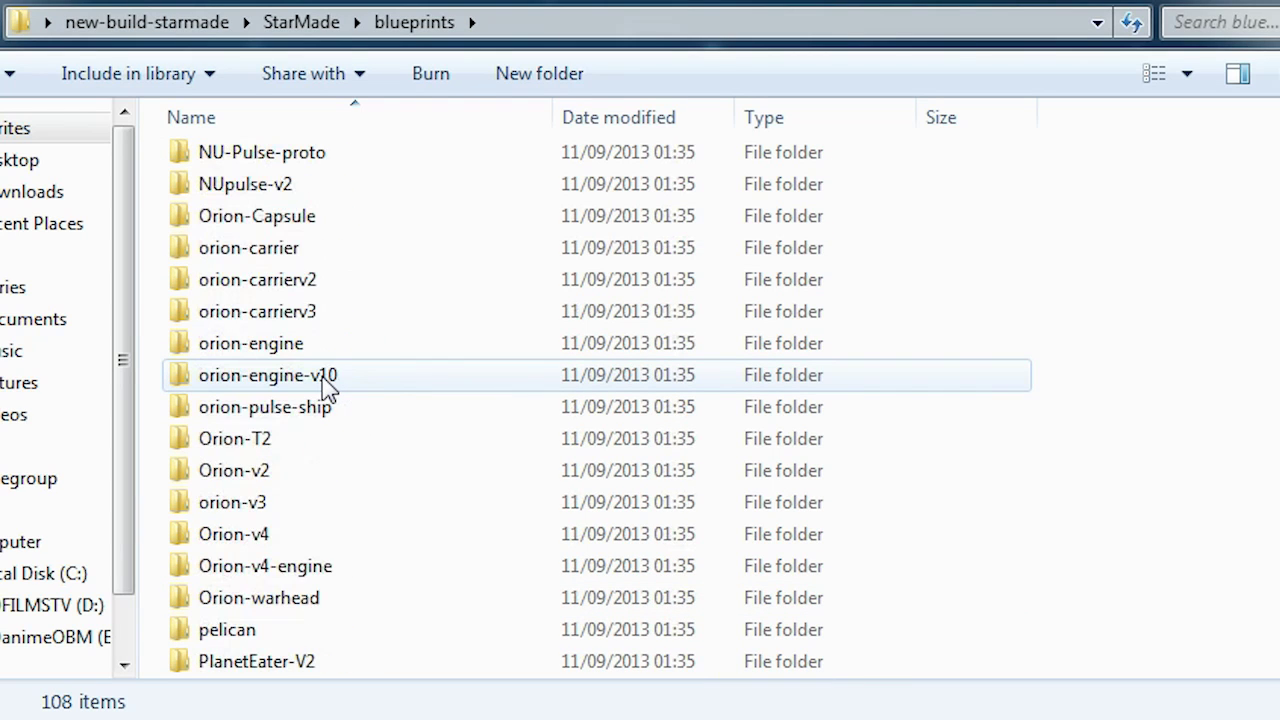
scroll(327, 390, up, 15)
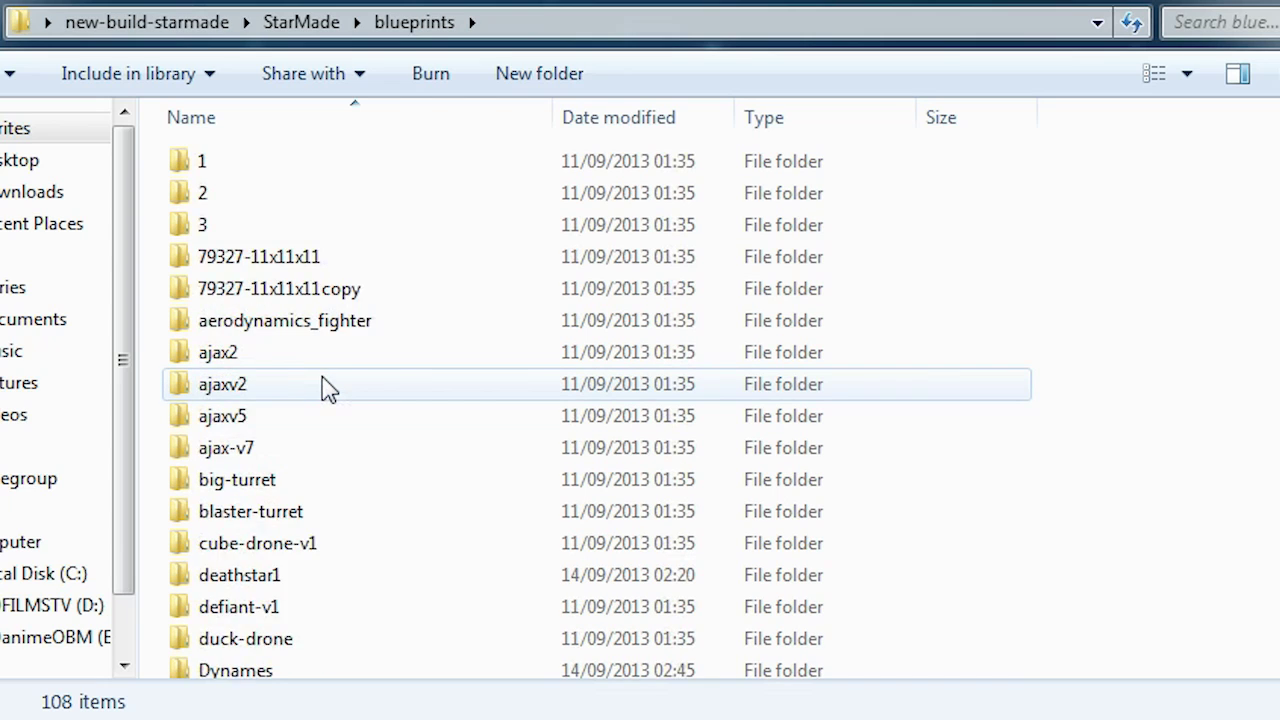
scroll(327, 390, down, 17)
scroll(327, 390, up, 17)
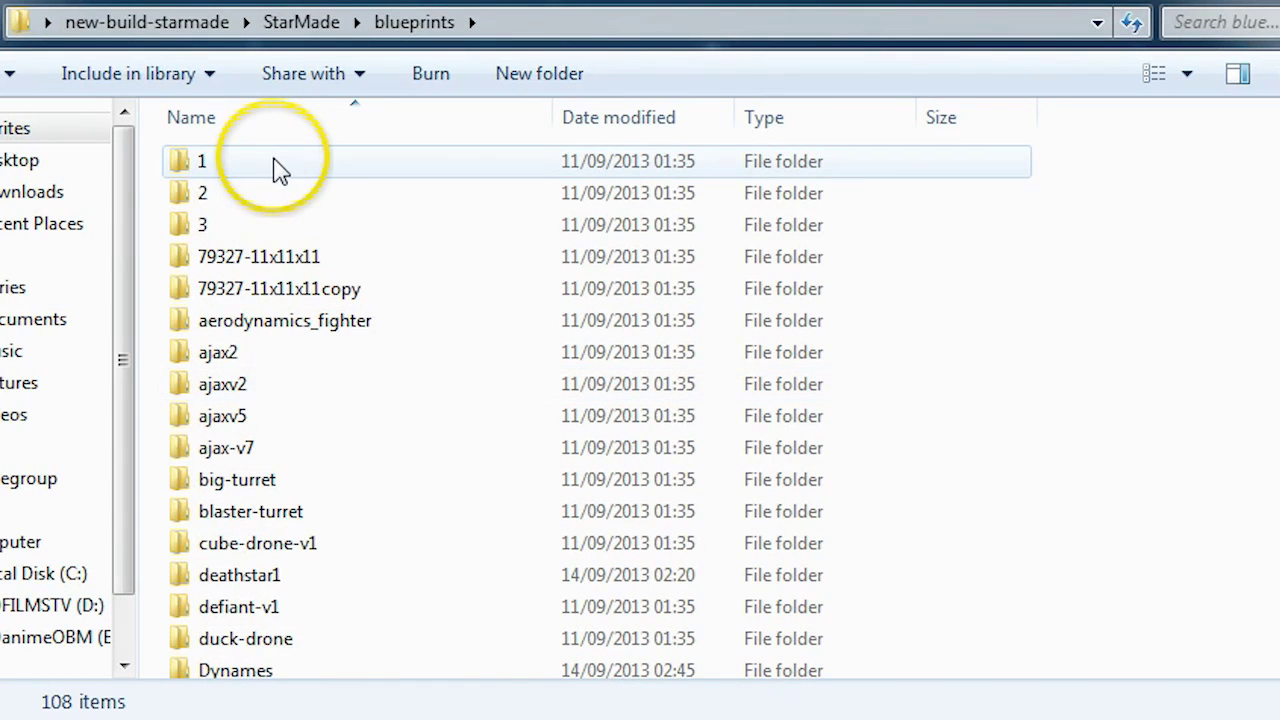
mouse_move(280, 170)
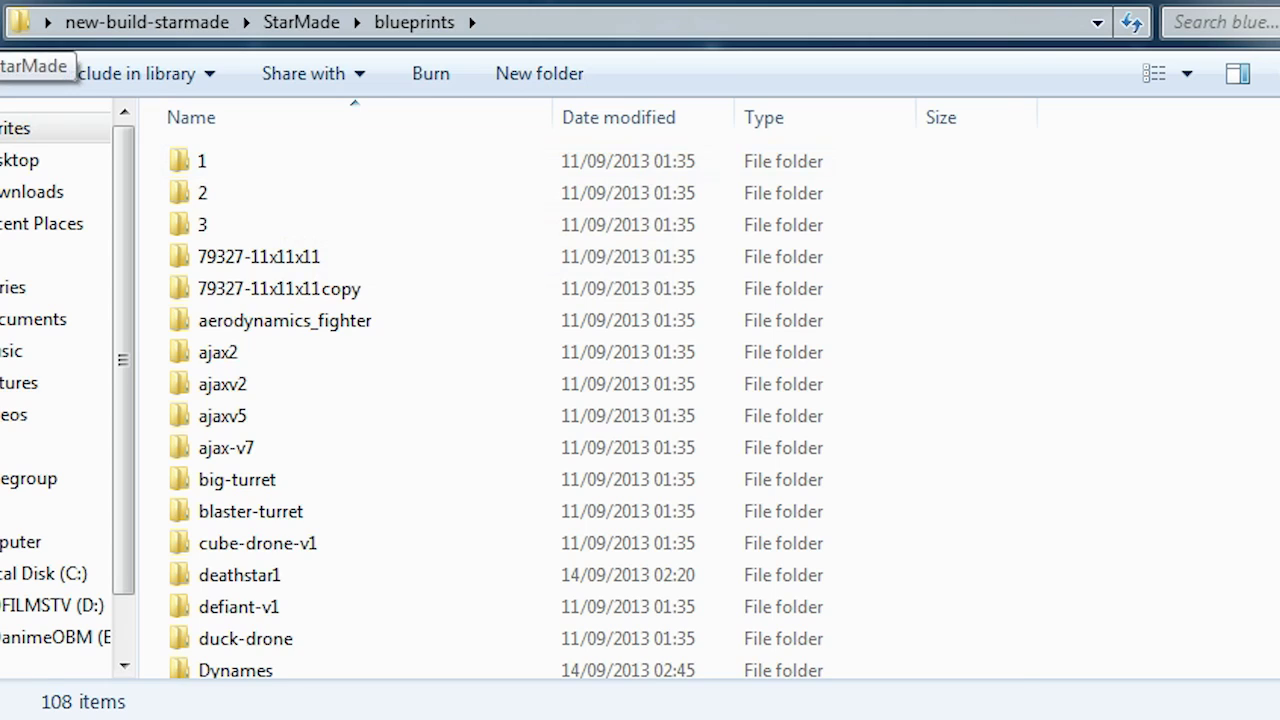
Step: Check the jo_plugins folder for the JoFileMods plugin file
click(6, 24)
mouse_move(250, 370)
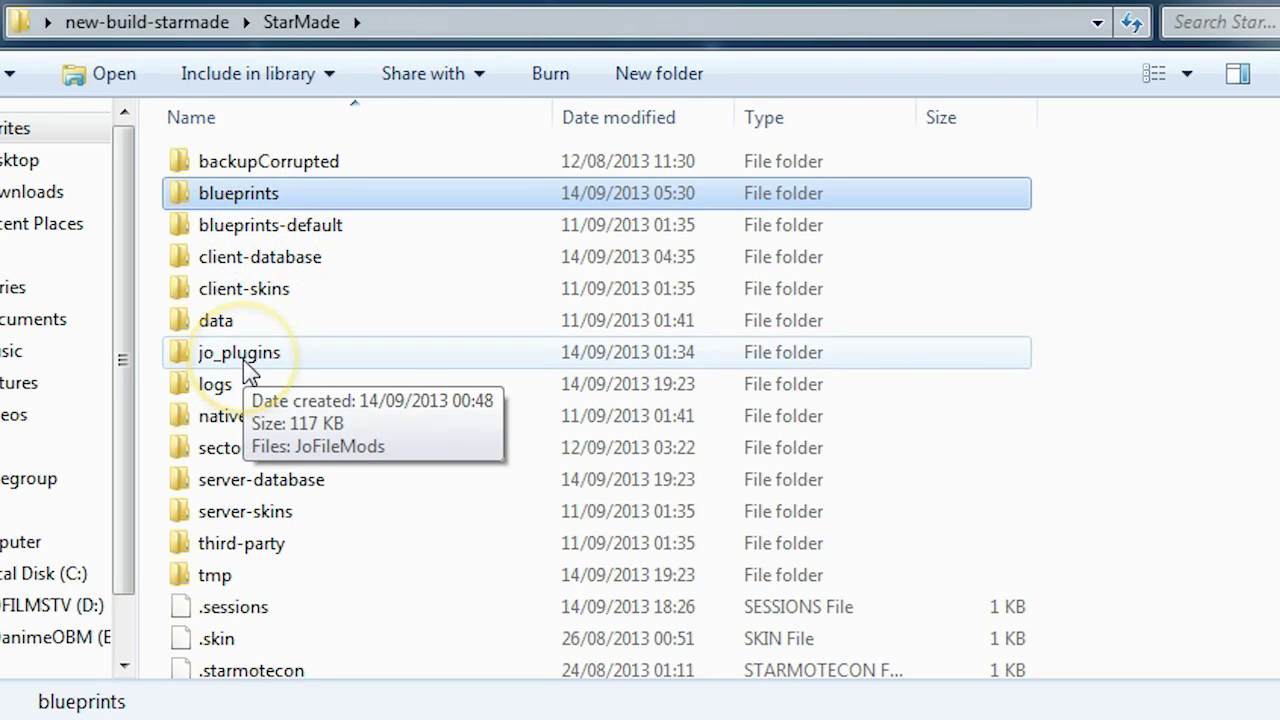
double_click(250, 370)
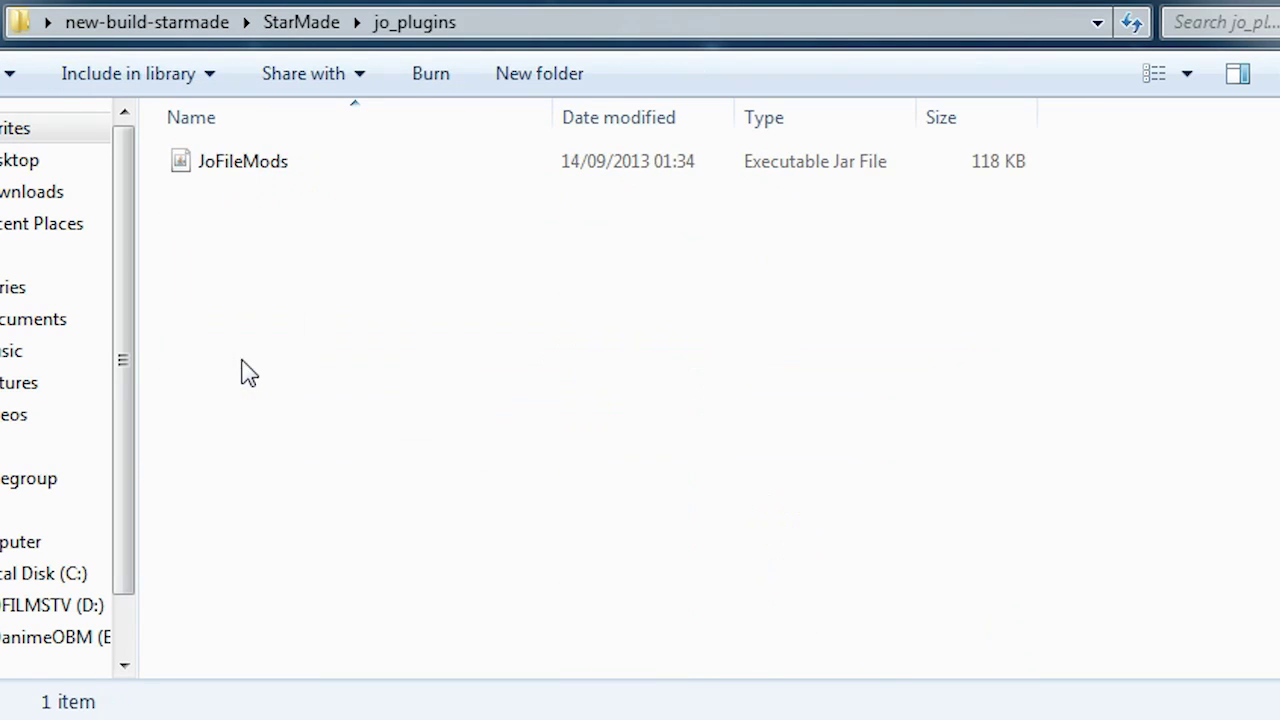
click(240, 168)
Step: Return to the StarMade folder and locate the jo_sm jar file
click(6, 24)
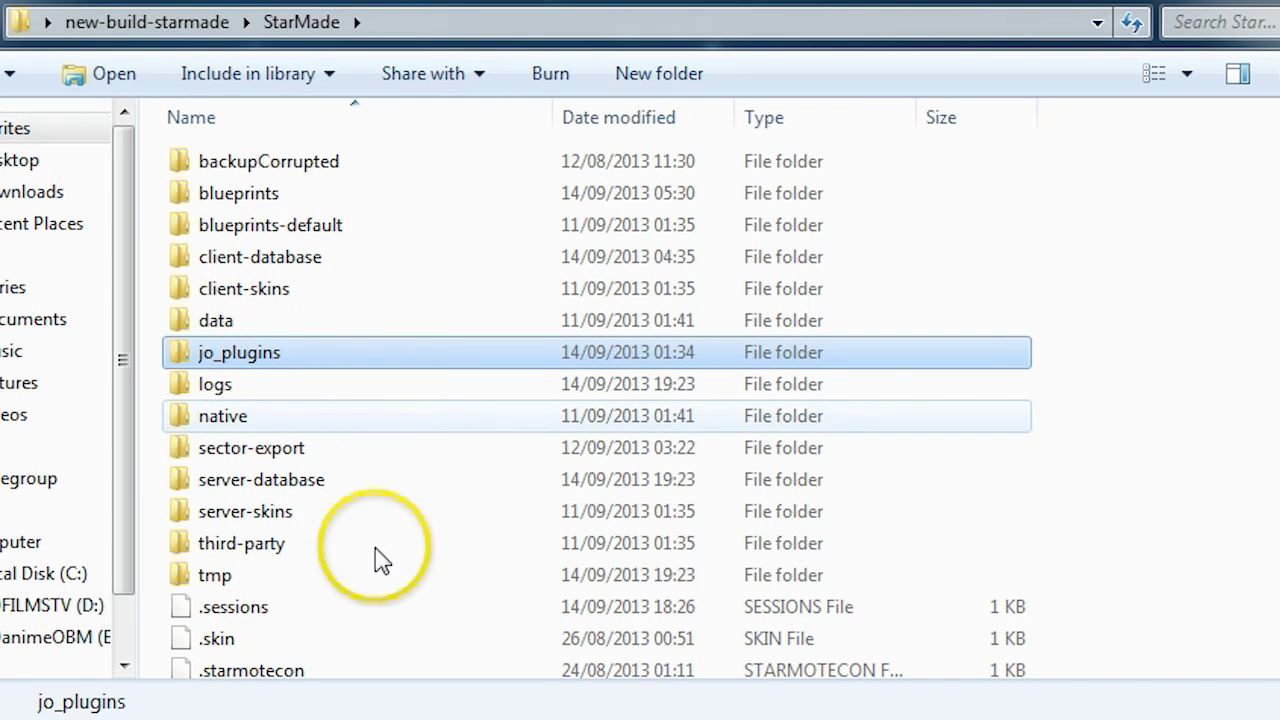
scroll(355, 568, down, 3)
scroll(357, 566, up, 3)
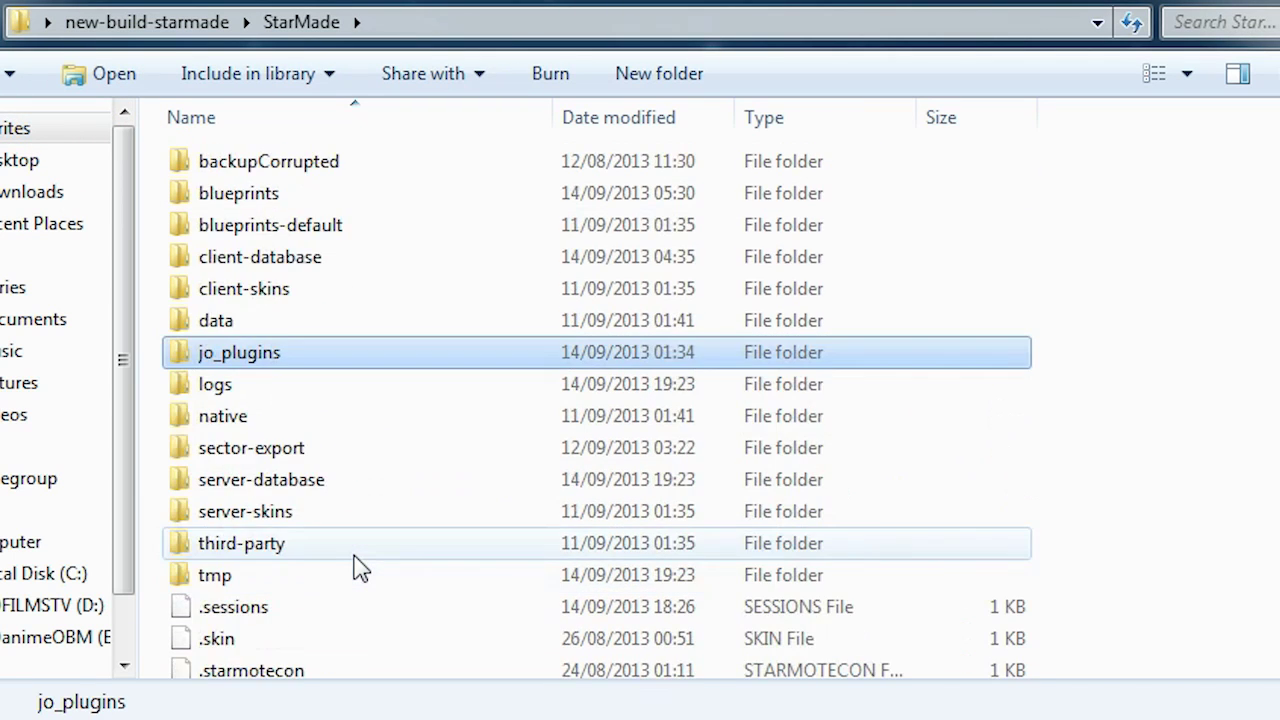
scroll(357, 566, down, 4)
click(343, 568)
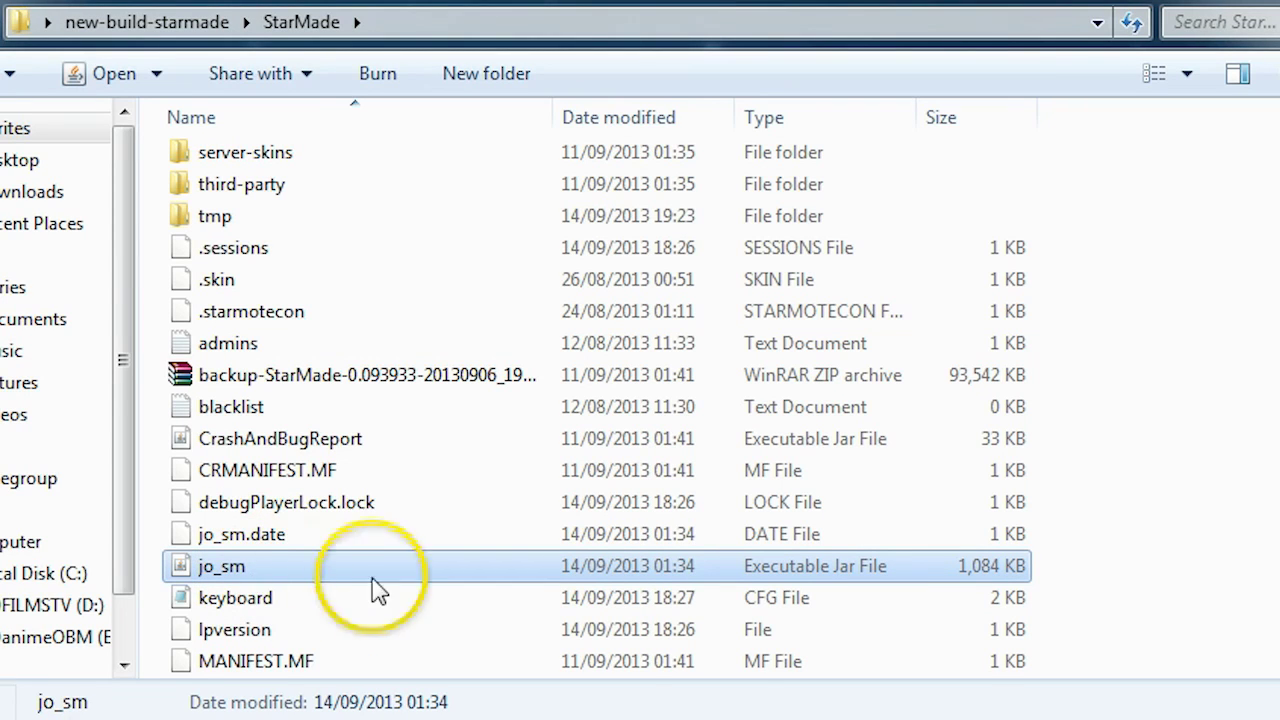
scroll(520, 540, down, 4)
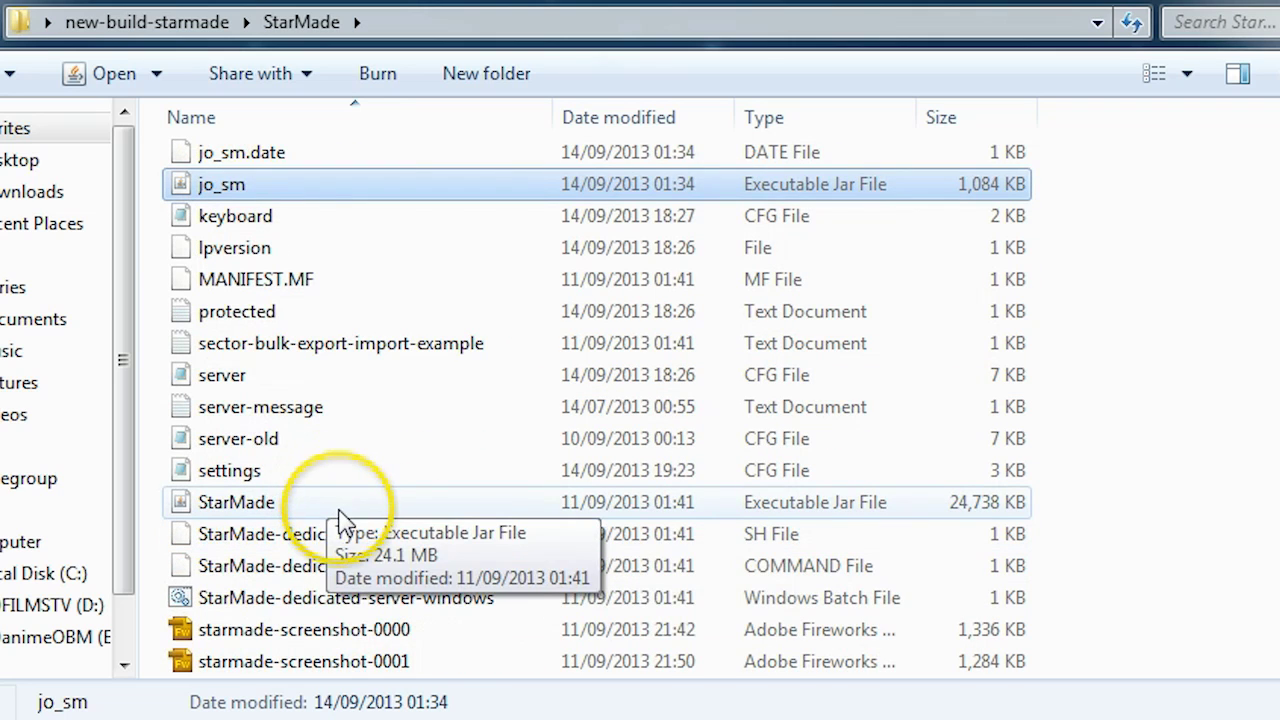
scroll(333, 510, up, 7)
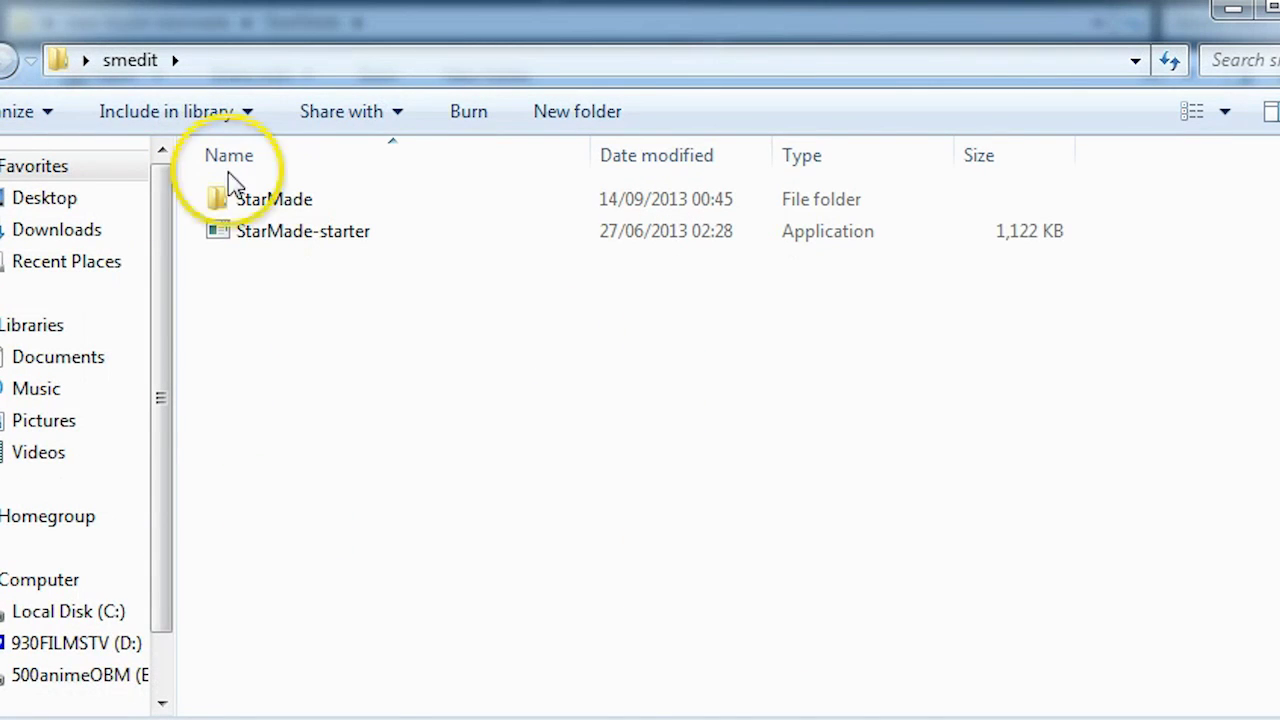
Step: Copy SMEdit.jar from smedit\StarMade and paste it into the new-build-starmade StarMade folder
double_click(272, 200)
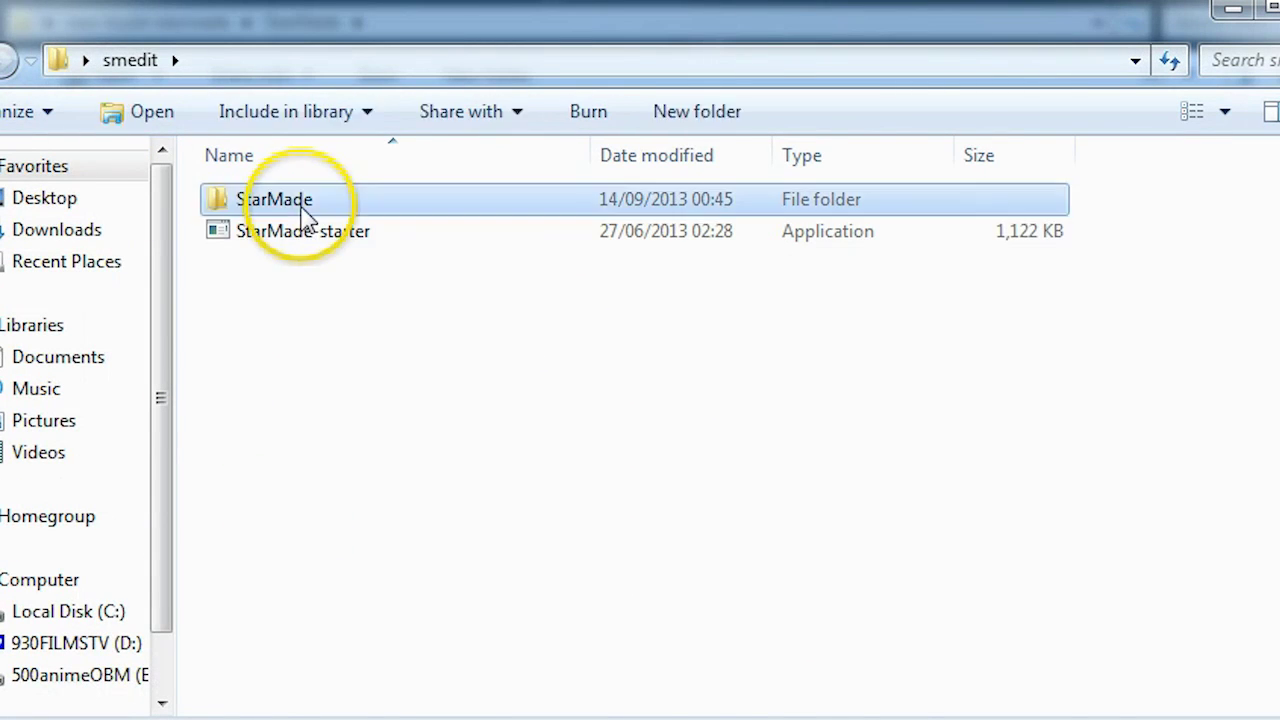
scroll(330, 530, down, 4)
scroll(343, 543, down, 1)
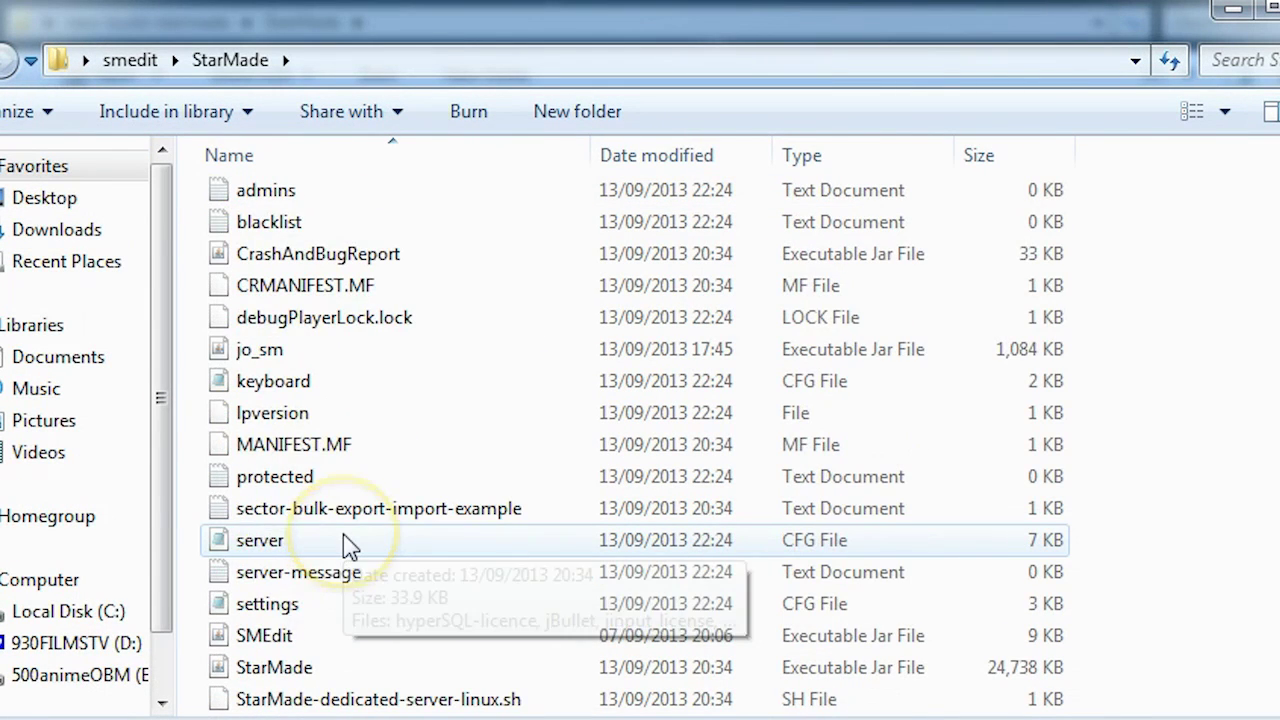
click(263, 638)
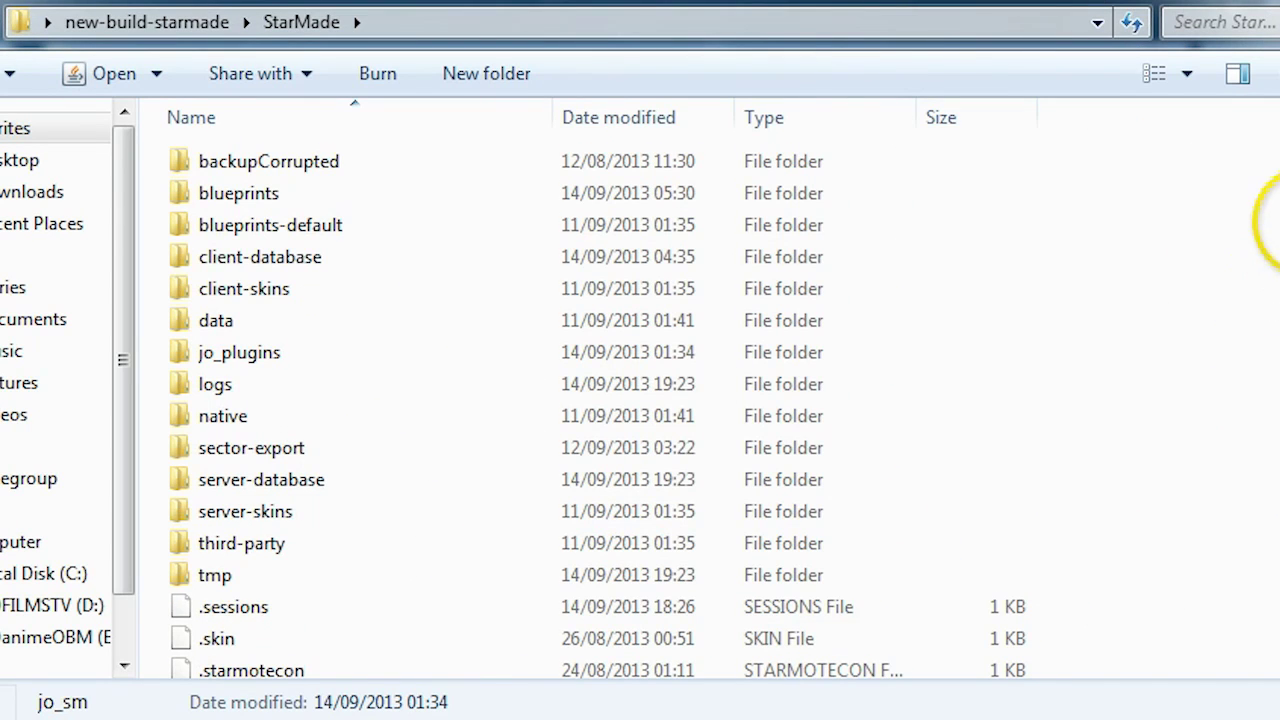
scroll(1265, 380, down, 5)
scroll(1171, 380, down, 1)
click(1173, 381)
key(ctrl+v)
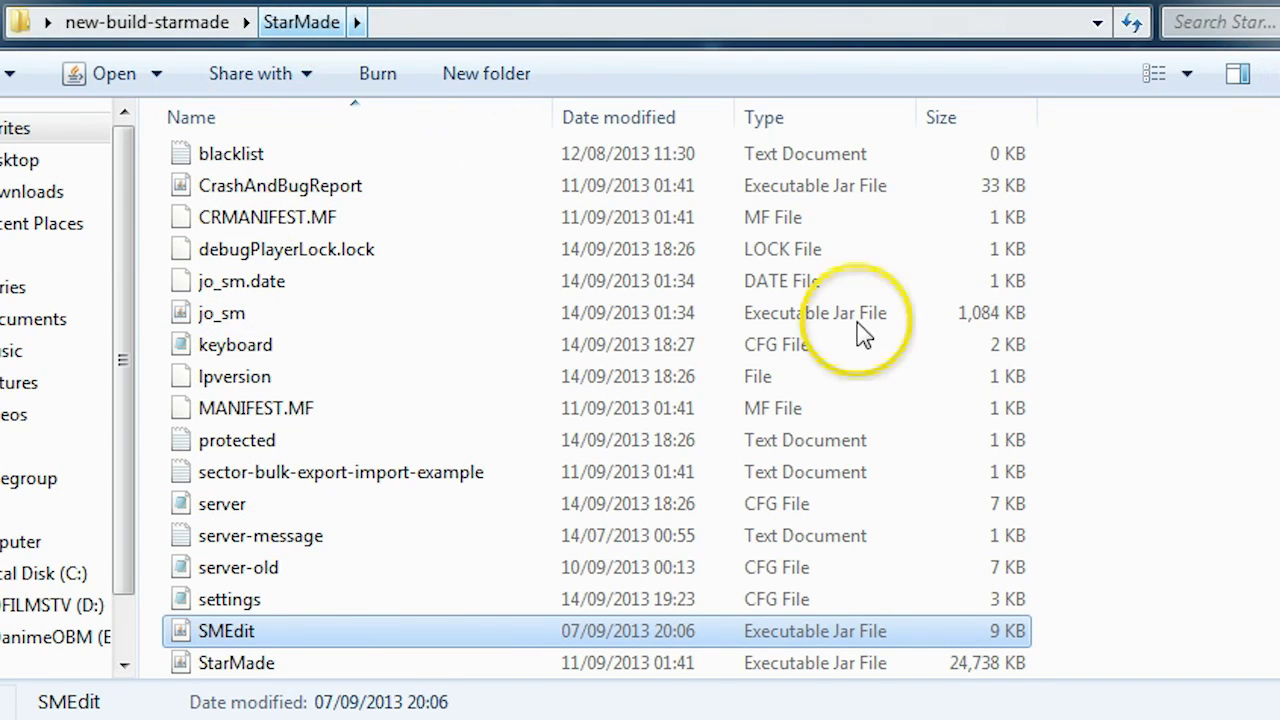
click(1201, 330)
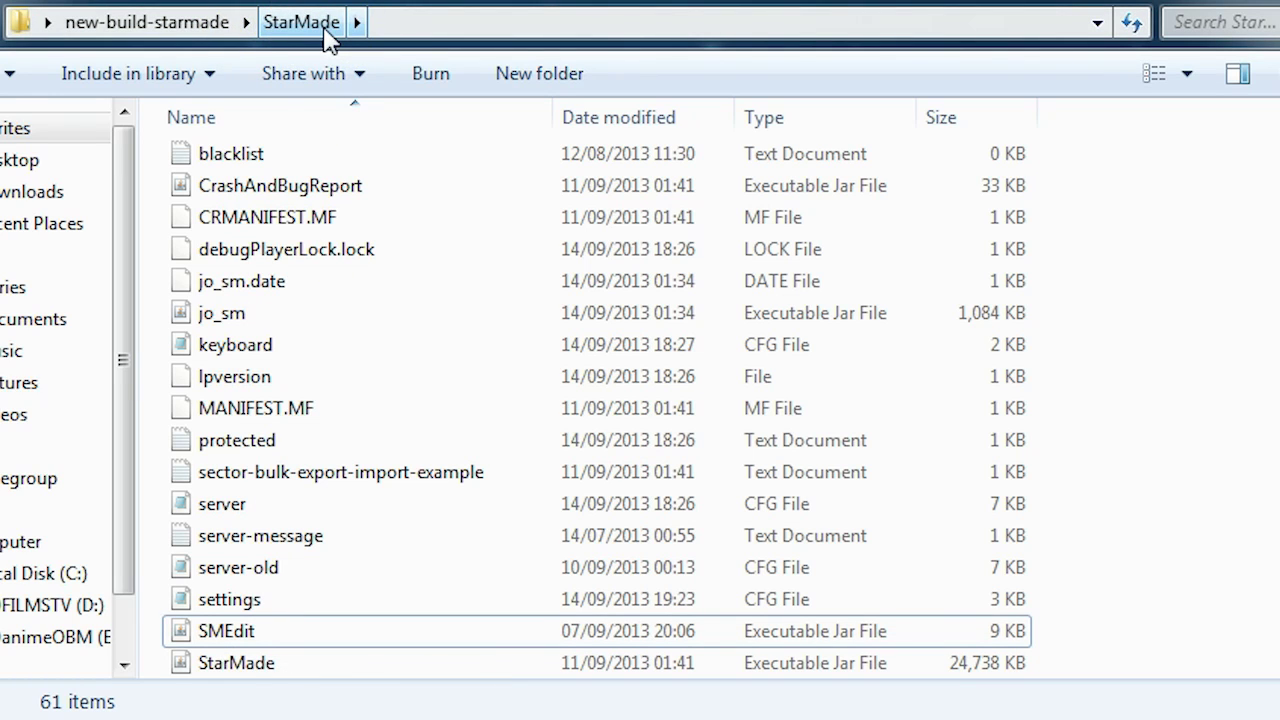
Step: Rename the jo_sm jar file to jo_sm-1
click(262, 567)
scroll(371, 564, up, 1)
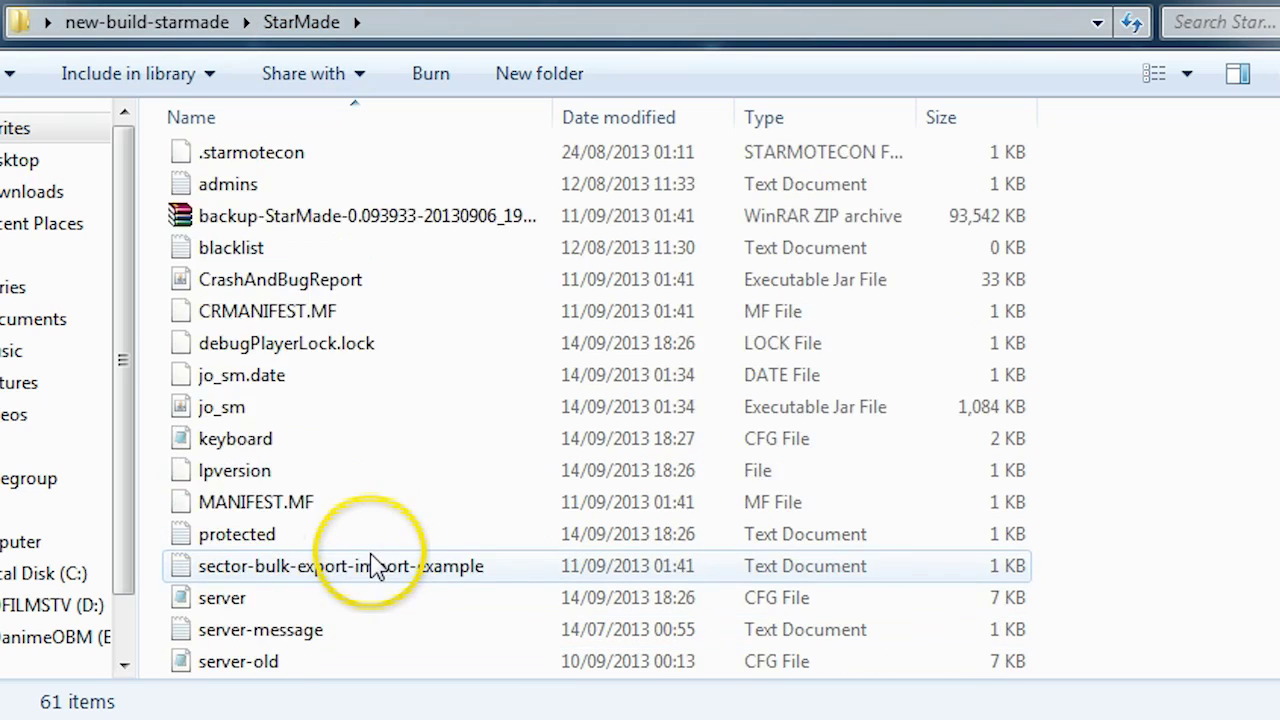
scroll(375, 550, up, 5)
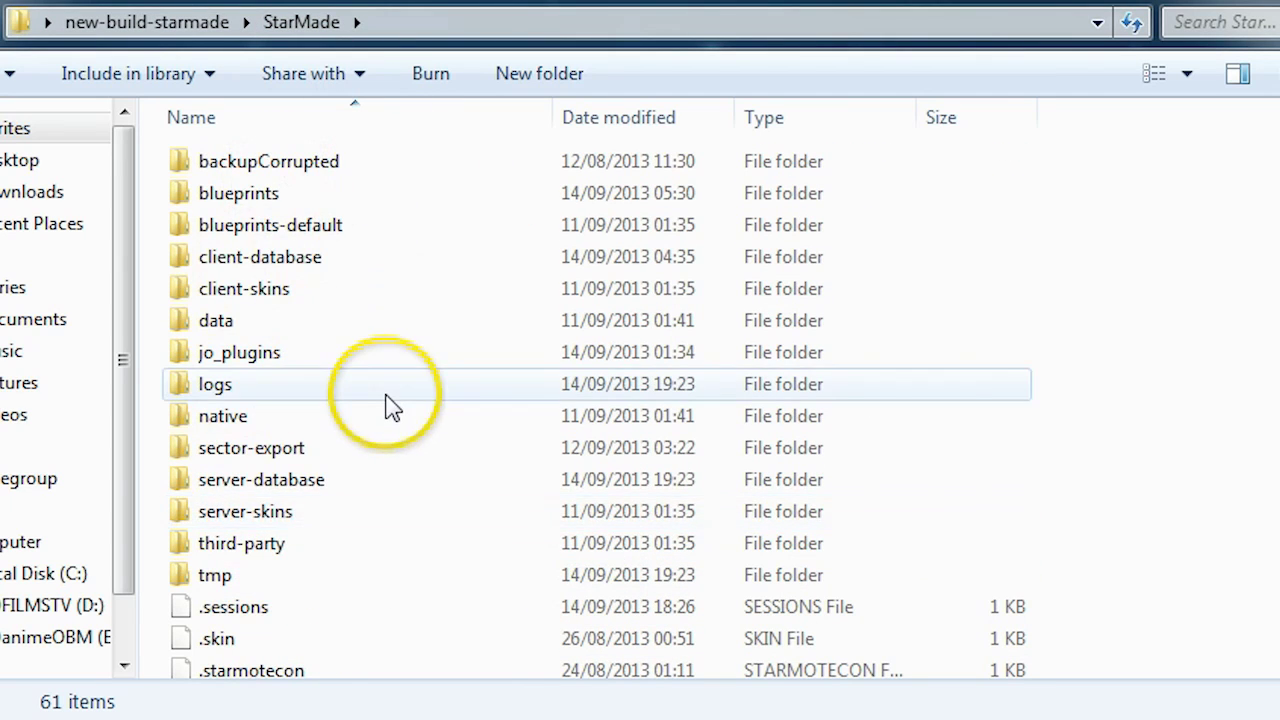
scroll(385, 420, down, 3)
scroll(380, 435, down, 4)
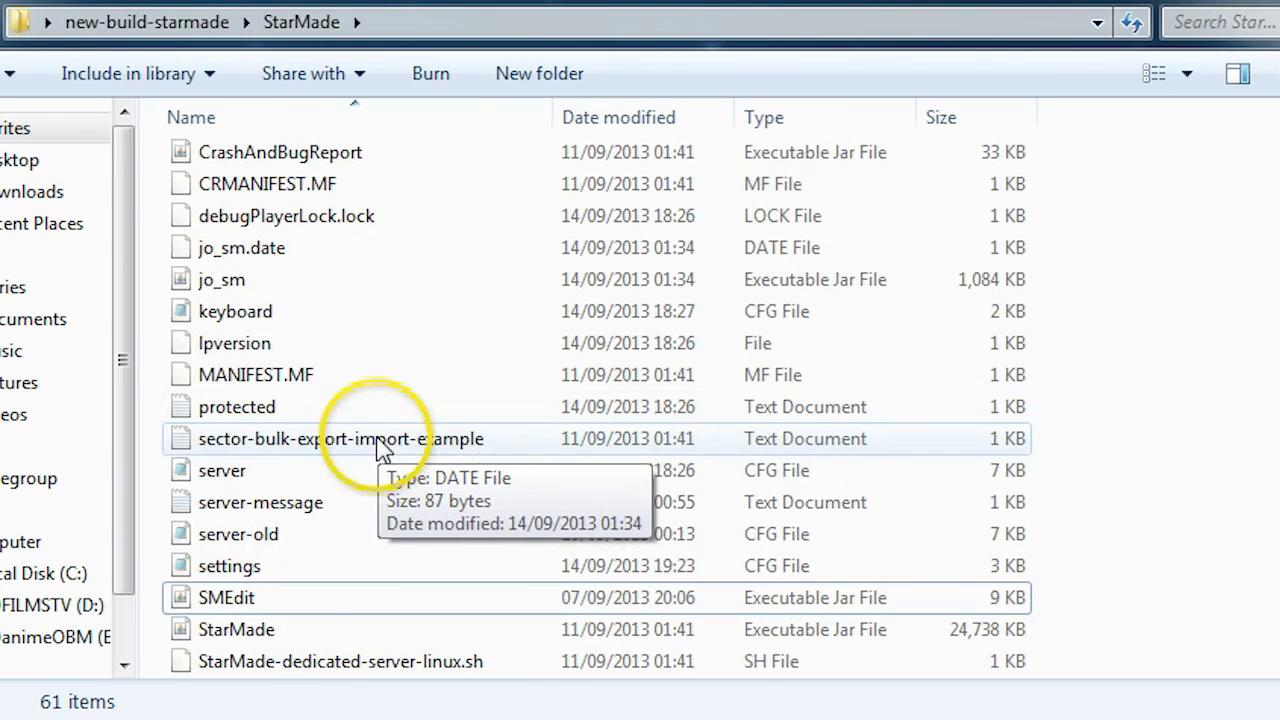
click(215, 290)
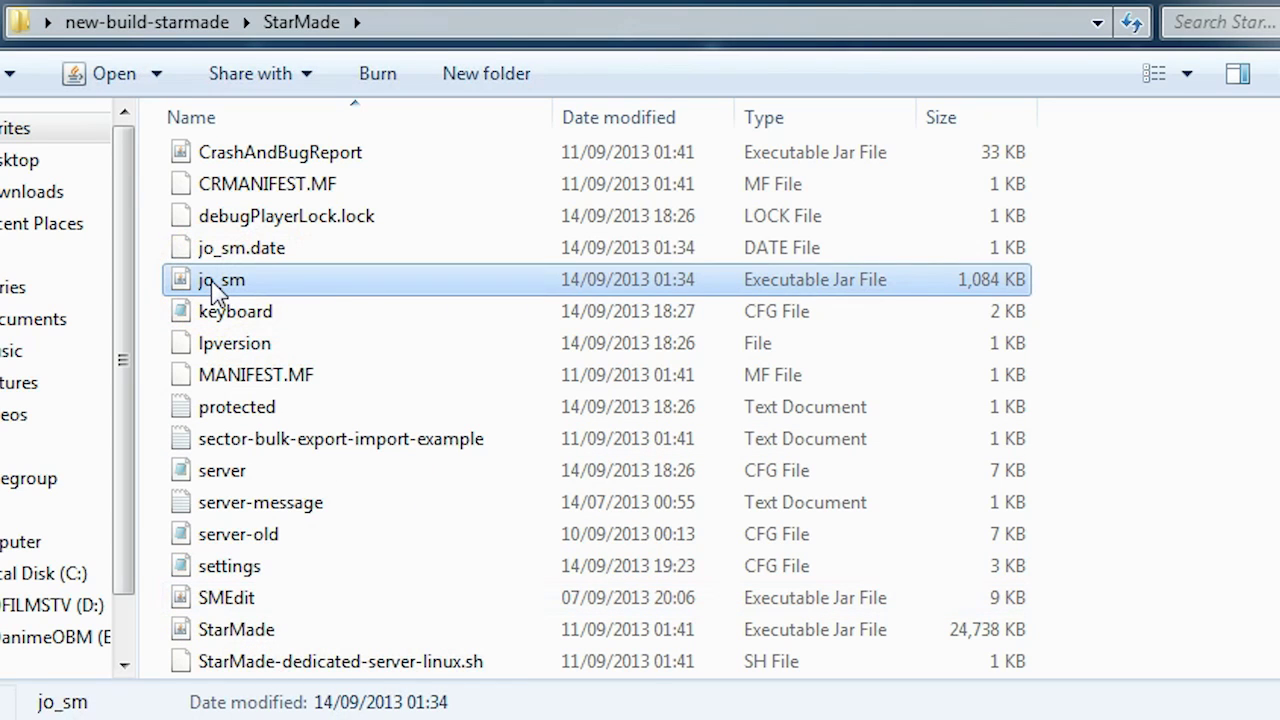
right_click(215, 290)
key(m)
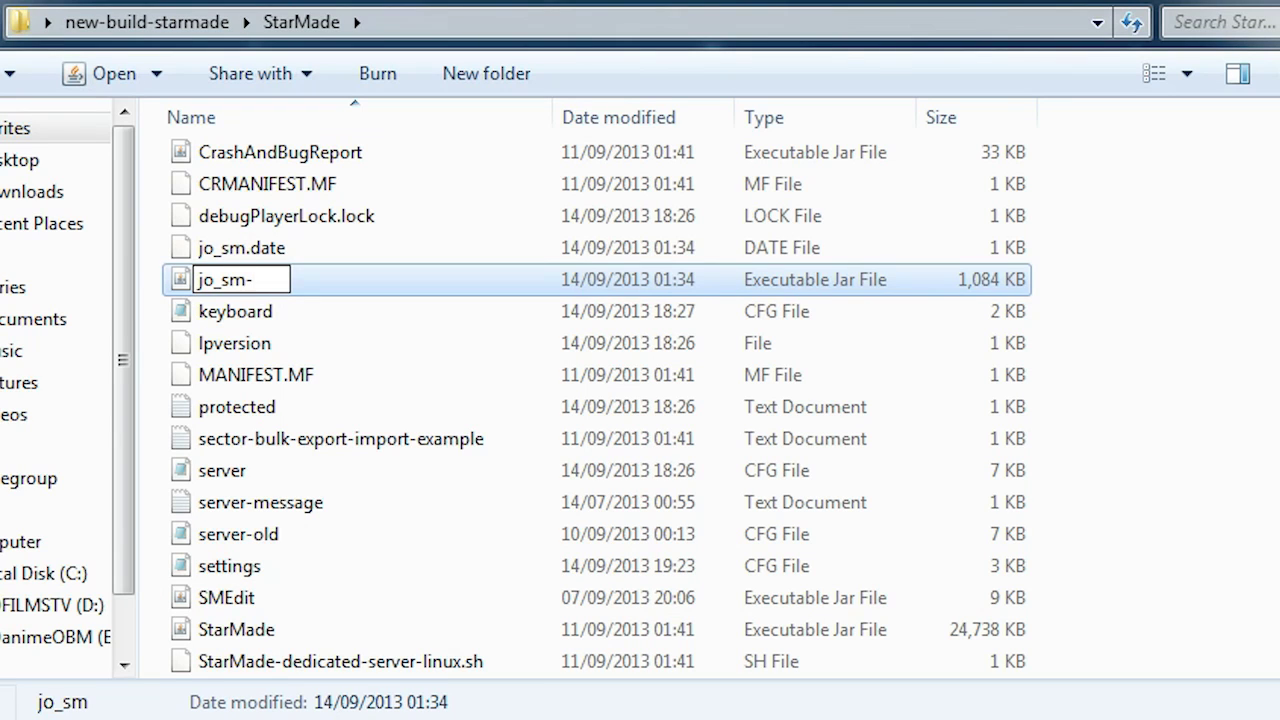
key(Return)
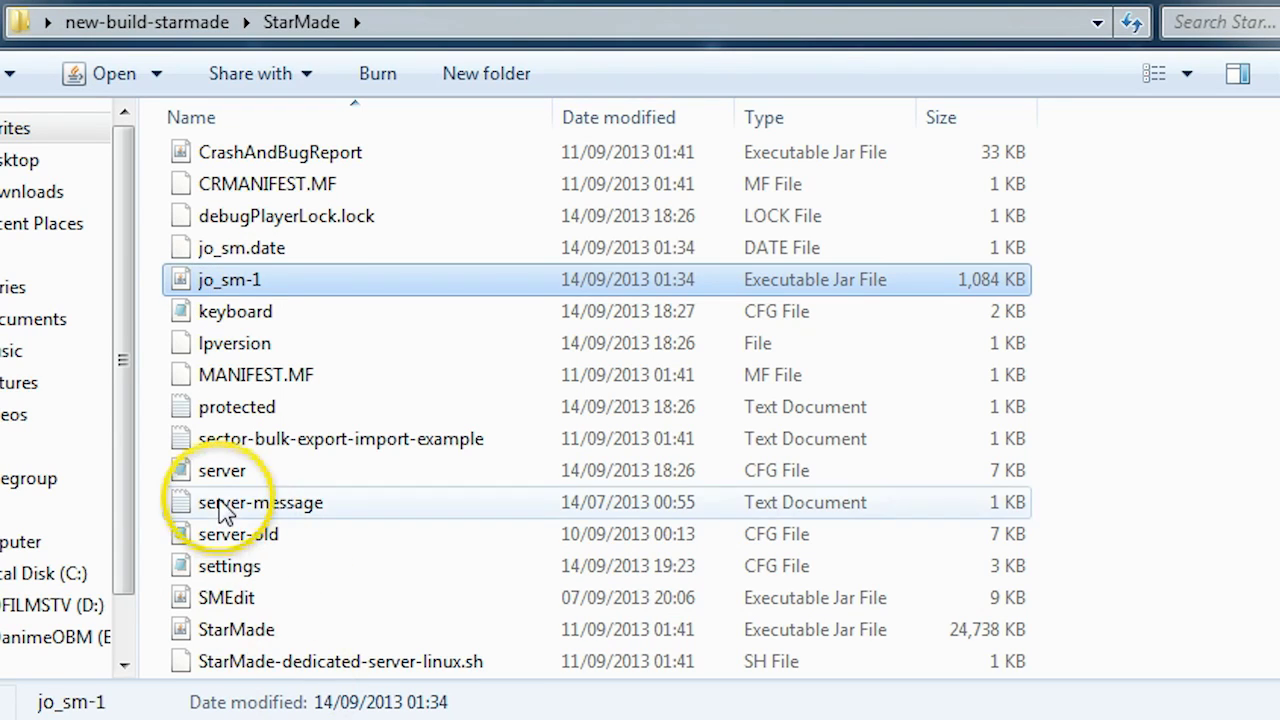
Step: Rename jo_sm-1 back to its original name jo_sm
right_click(181, 290)
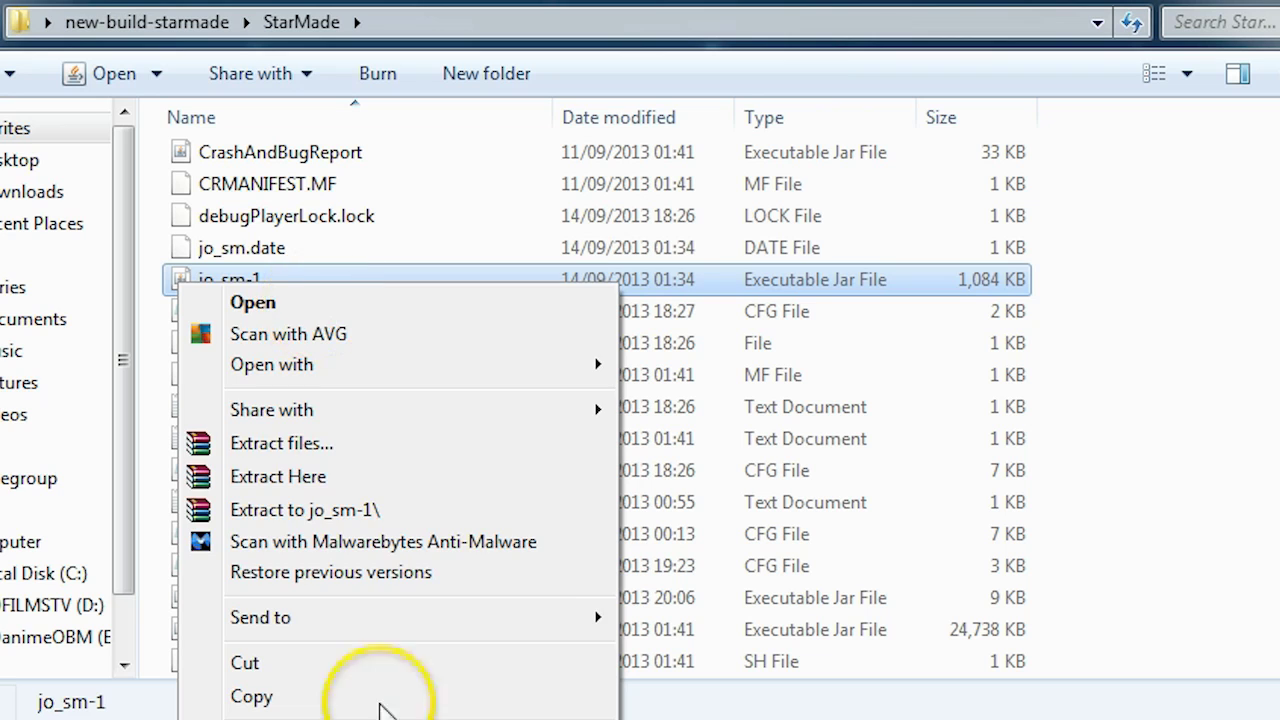
key(m)
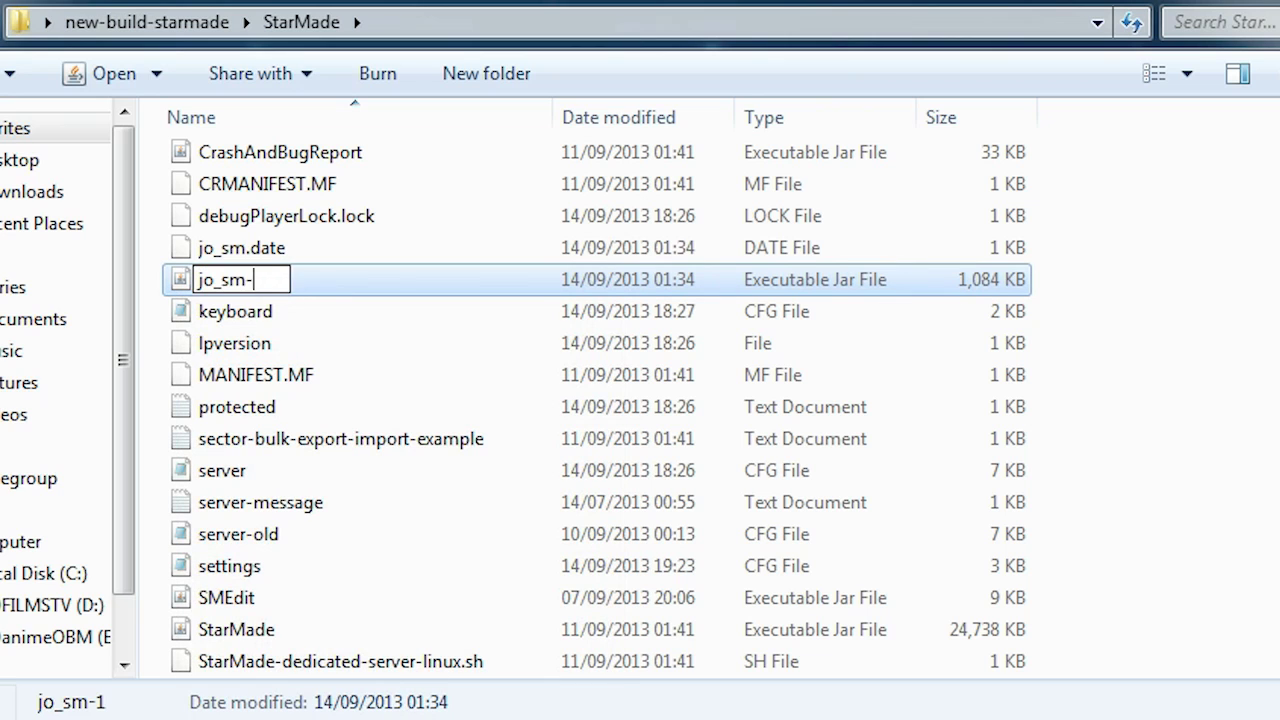
key(BackSpace)
key(Return)
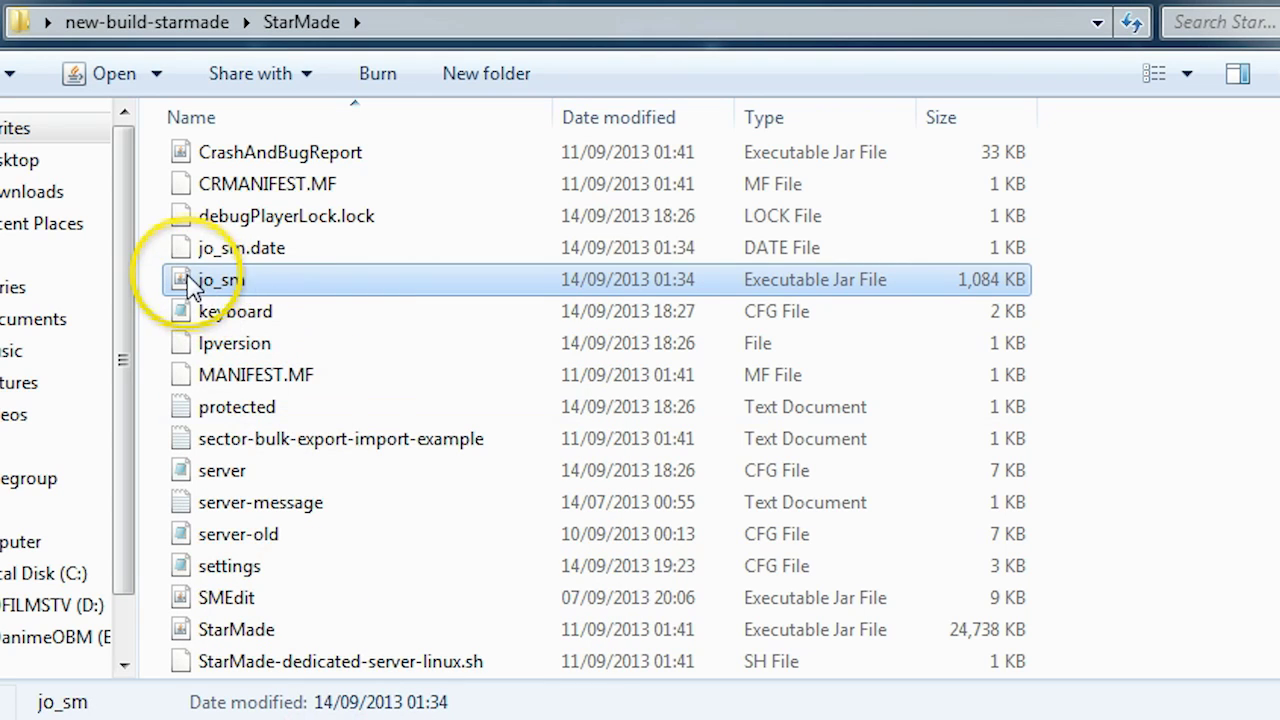
Step: Delete jo_sm and the jo_plugins folder, then launch SMEdit.jar from the game folder
scroll(500, 375, up, 3)
scroll(490, 378, up, 2)
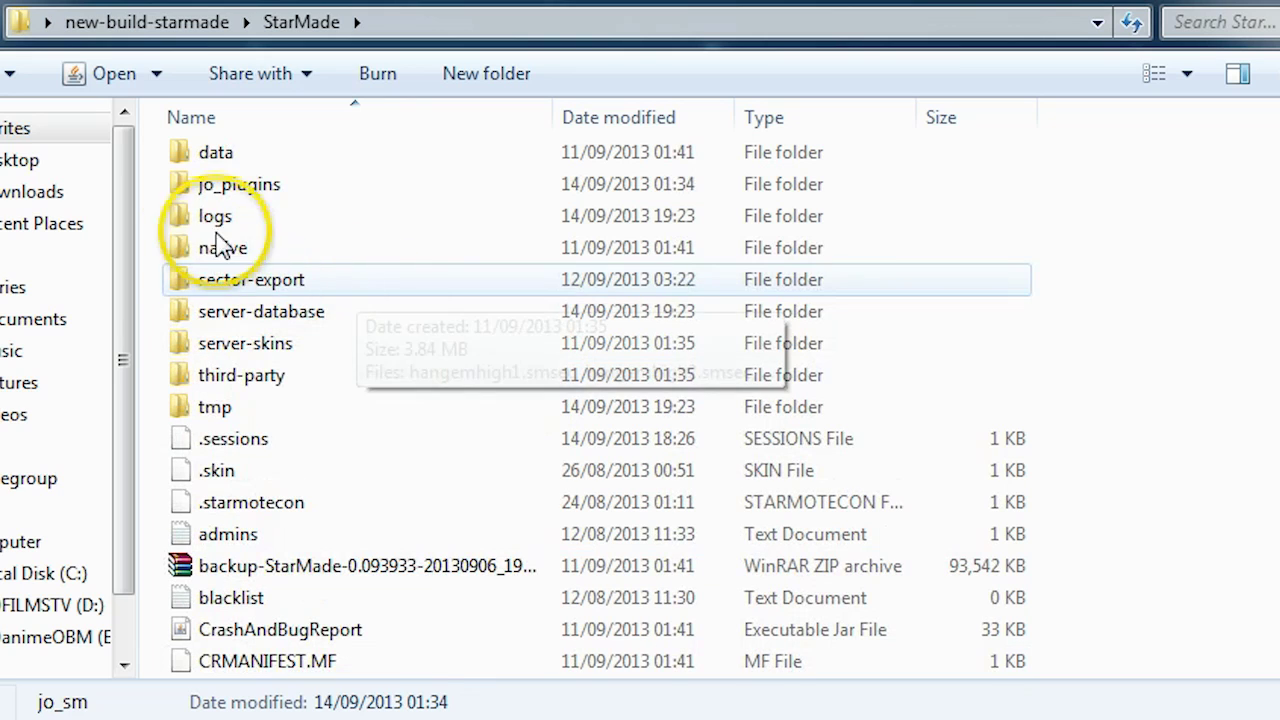
ctrl+click(225, 184)
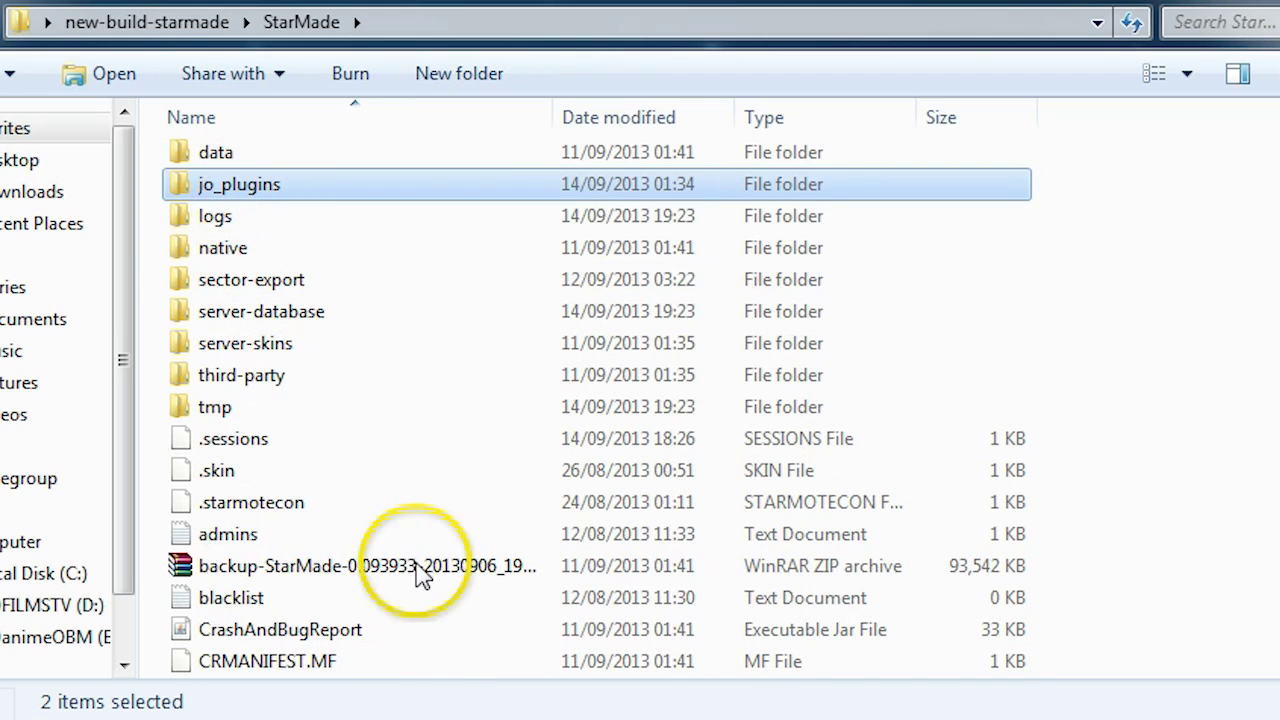
scroll(420, 572, down, 3)
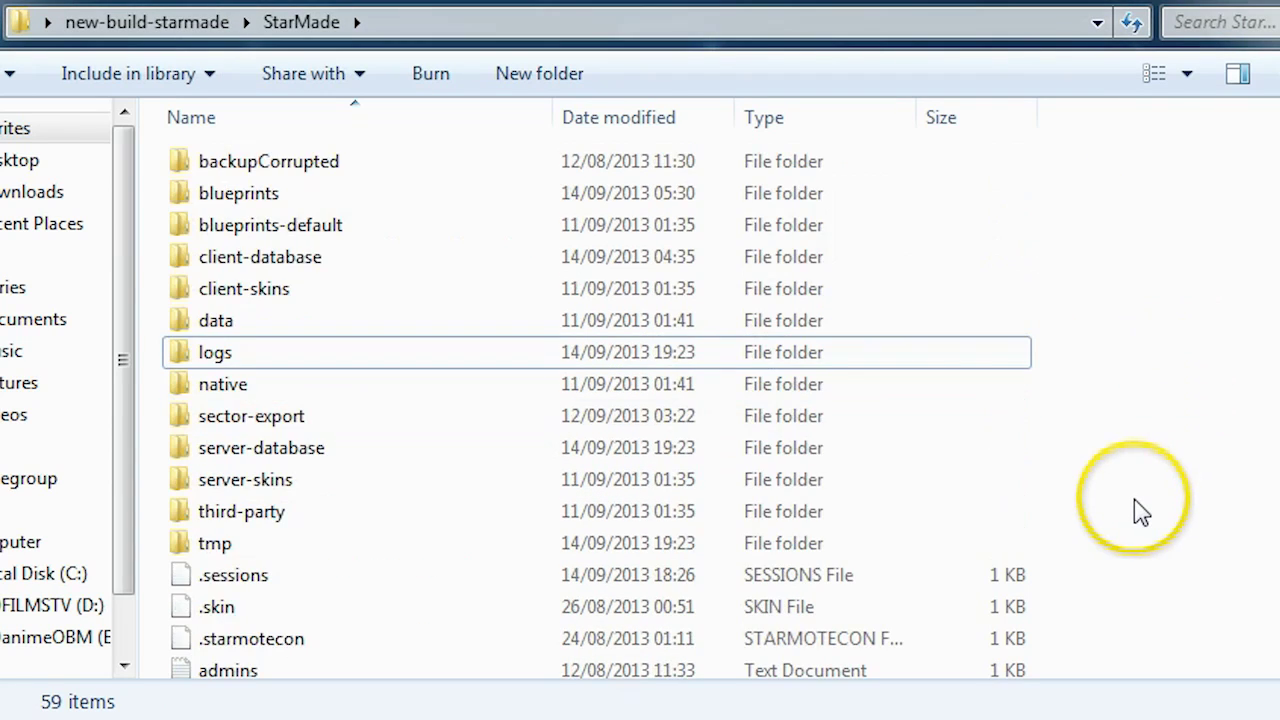
scroll(1134, 499, down, 5)
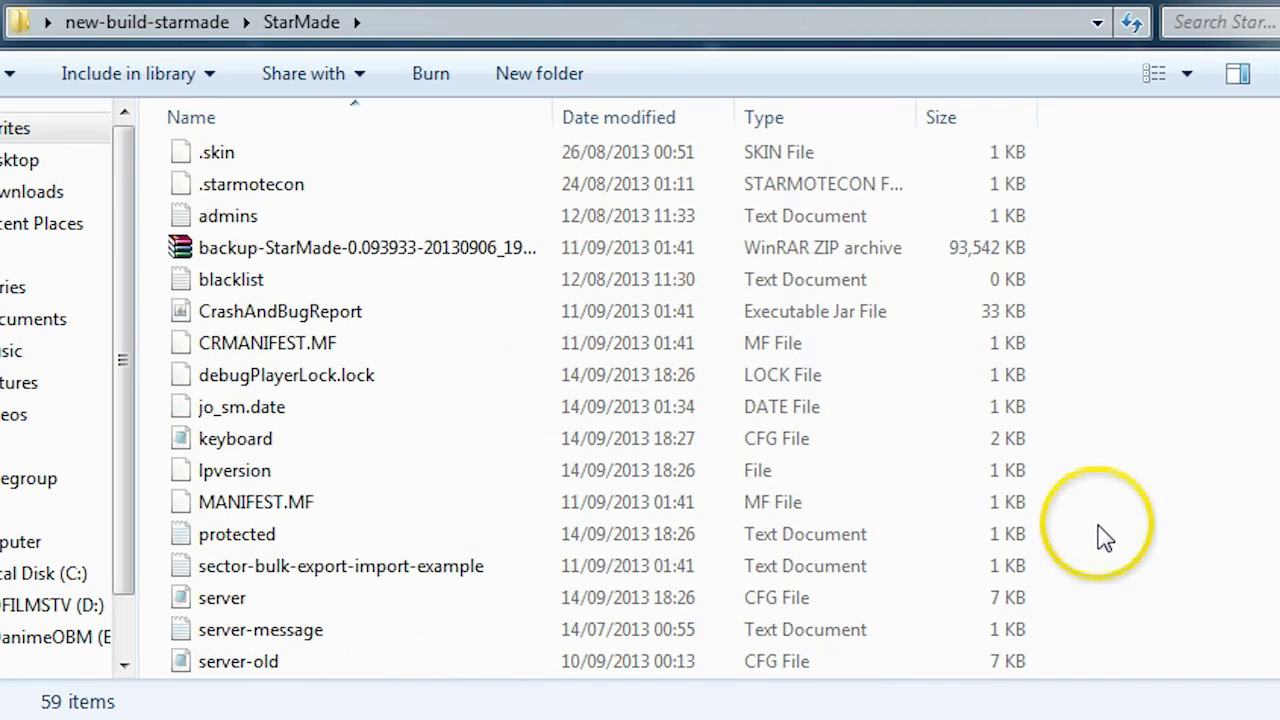
scroll(300, 545, down, 1)
click(188, 638)
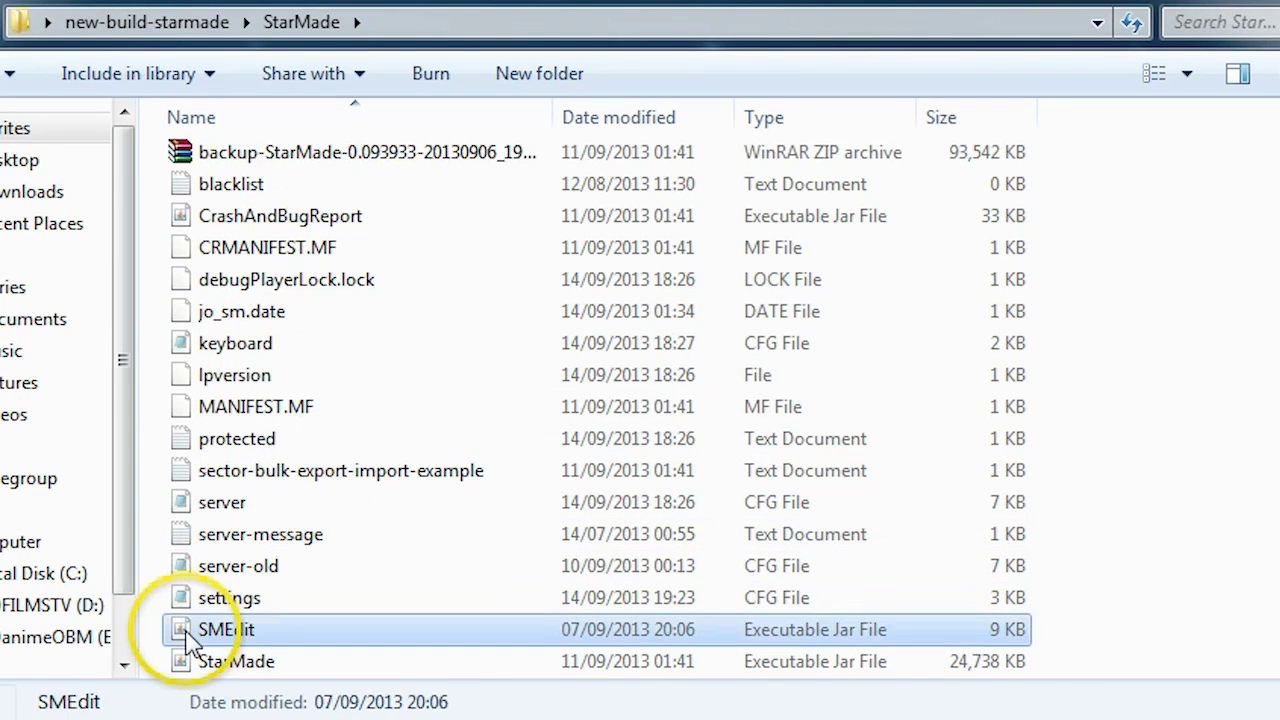
double_click(188, 638)
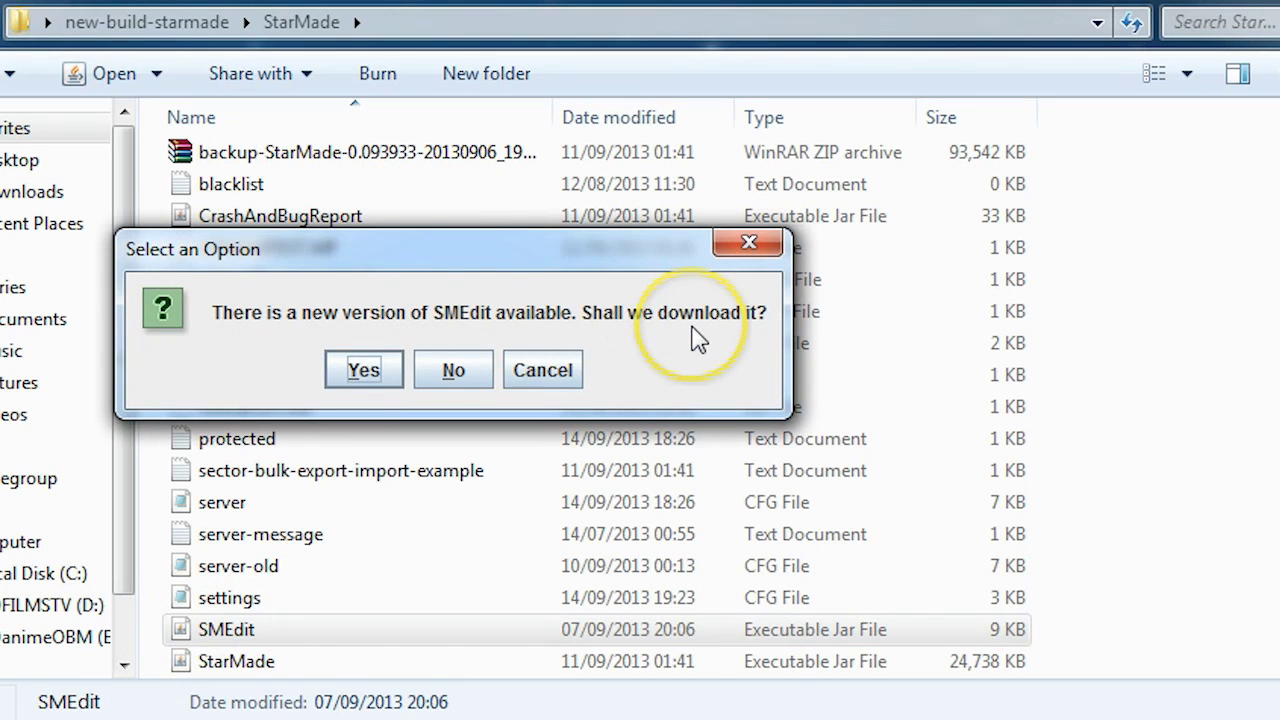
Step: Accept downloading the newer SMEdit version
click(364, 370)
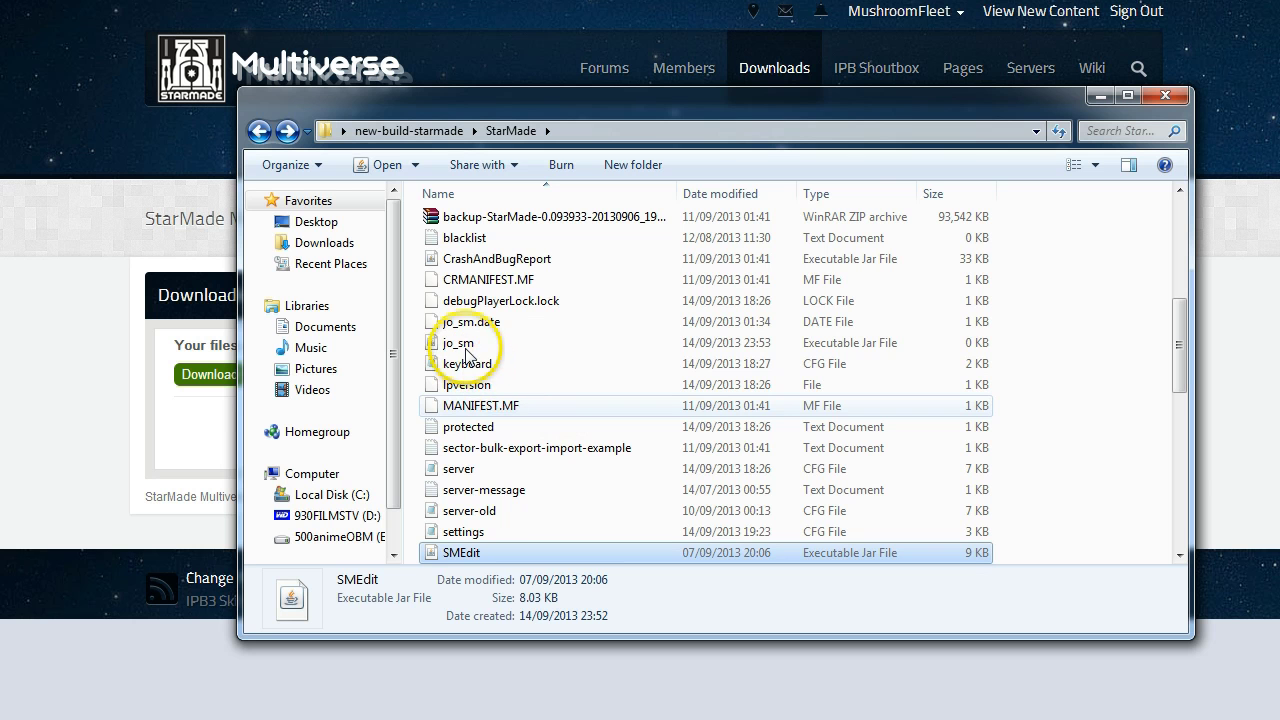
mouse_move(225, 352)
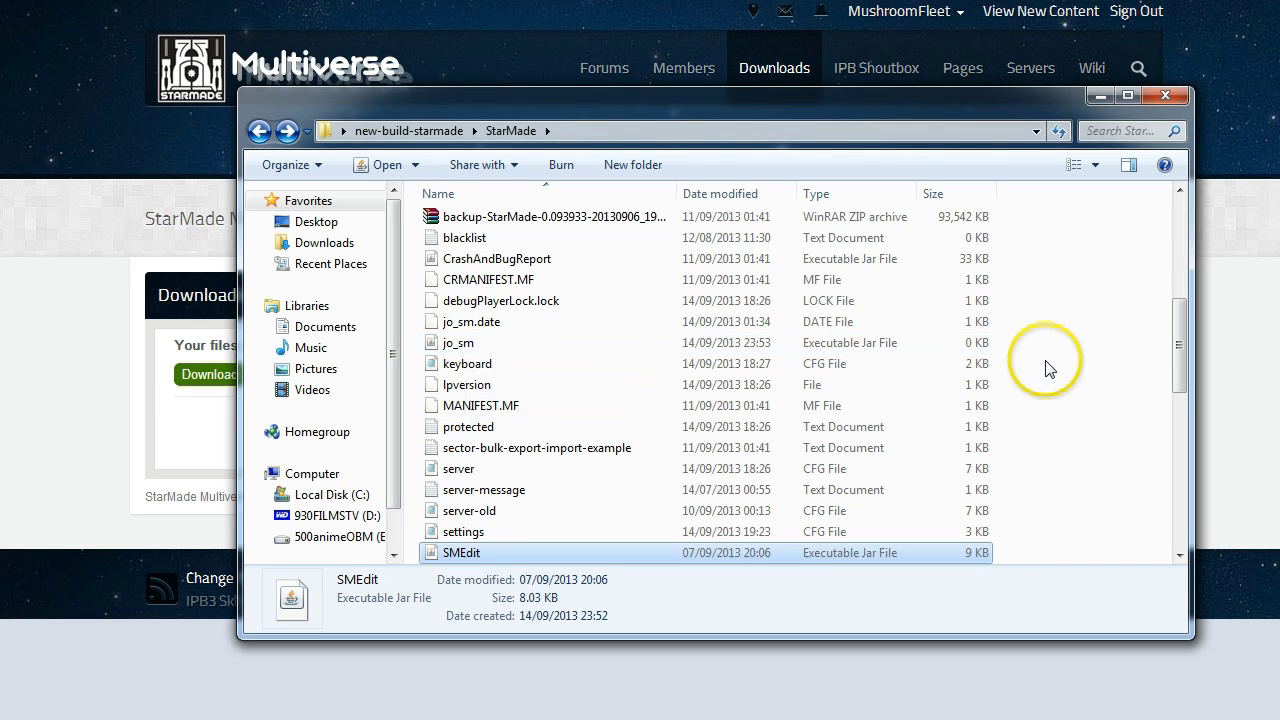
scroll(1048, 366, up, 8)
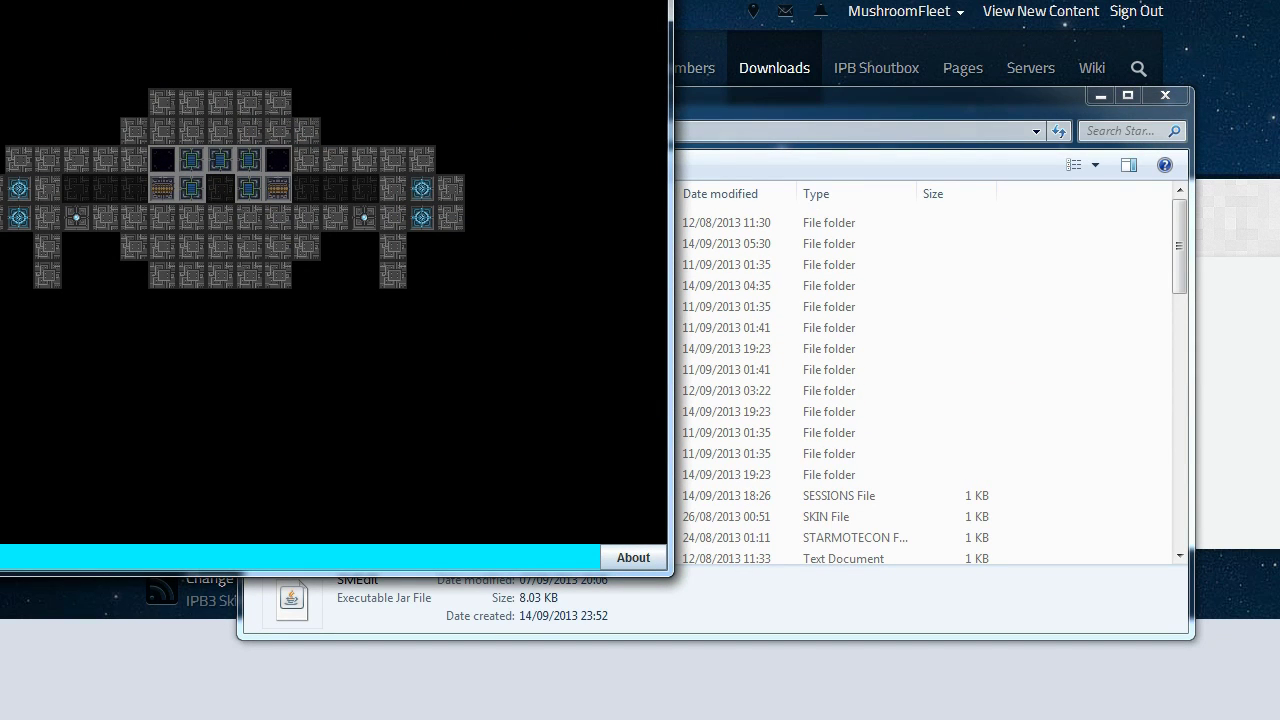
Step: Recentre the SMEdit window showing the ship blueprint, then close the editor
drag(140, 2, 582, 17)
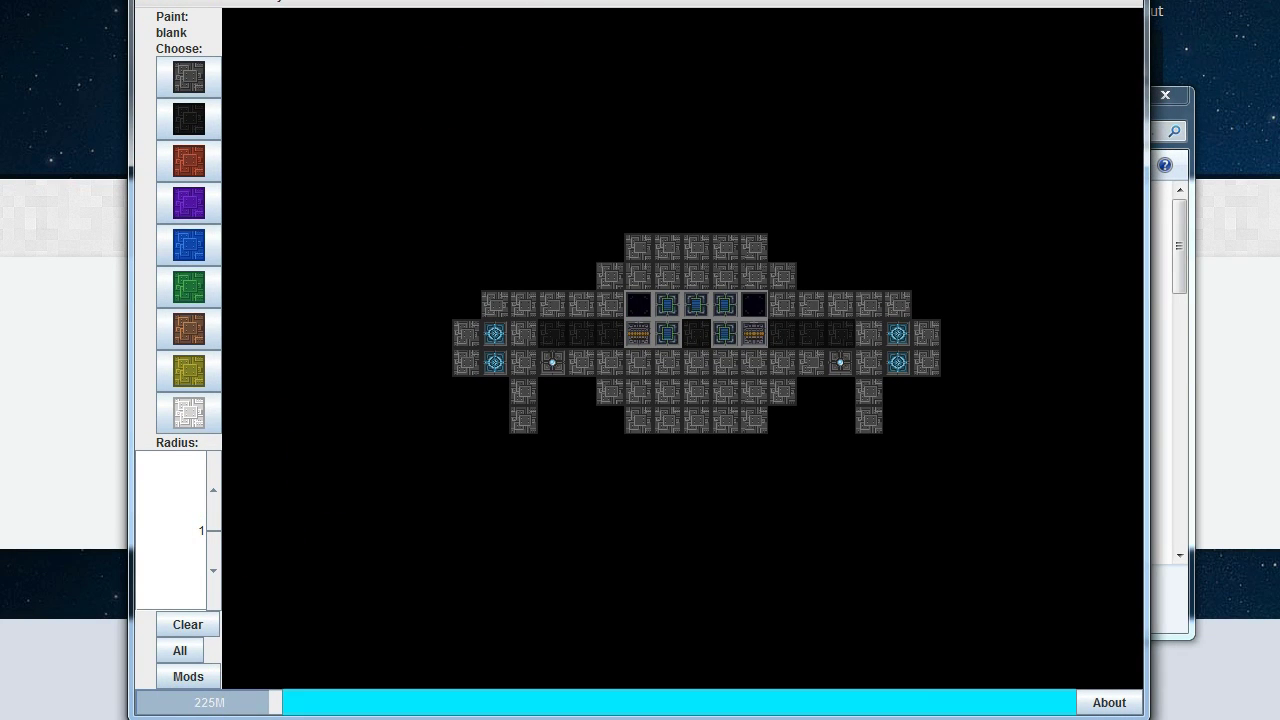
drag(601, 1, 605, 36)
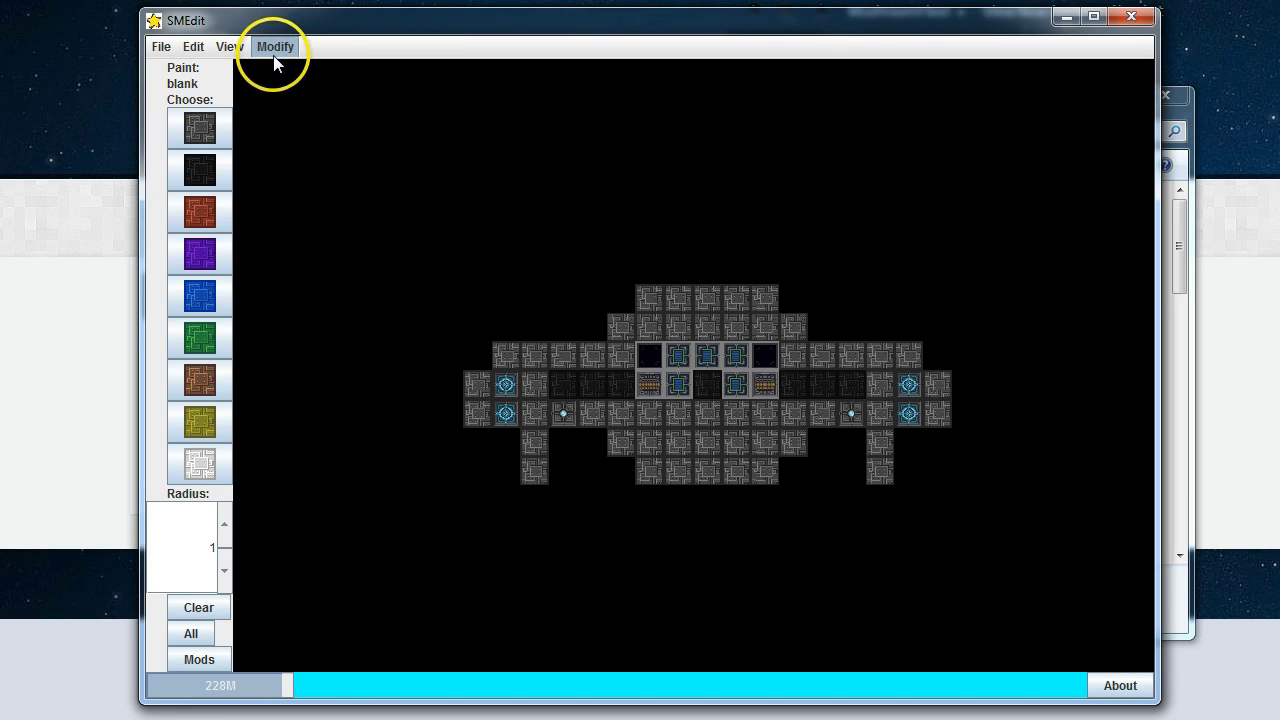
click(1131, 19)
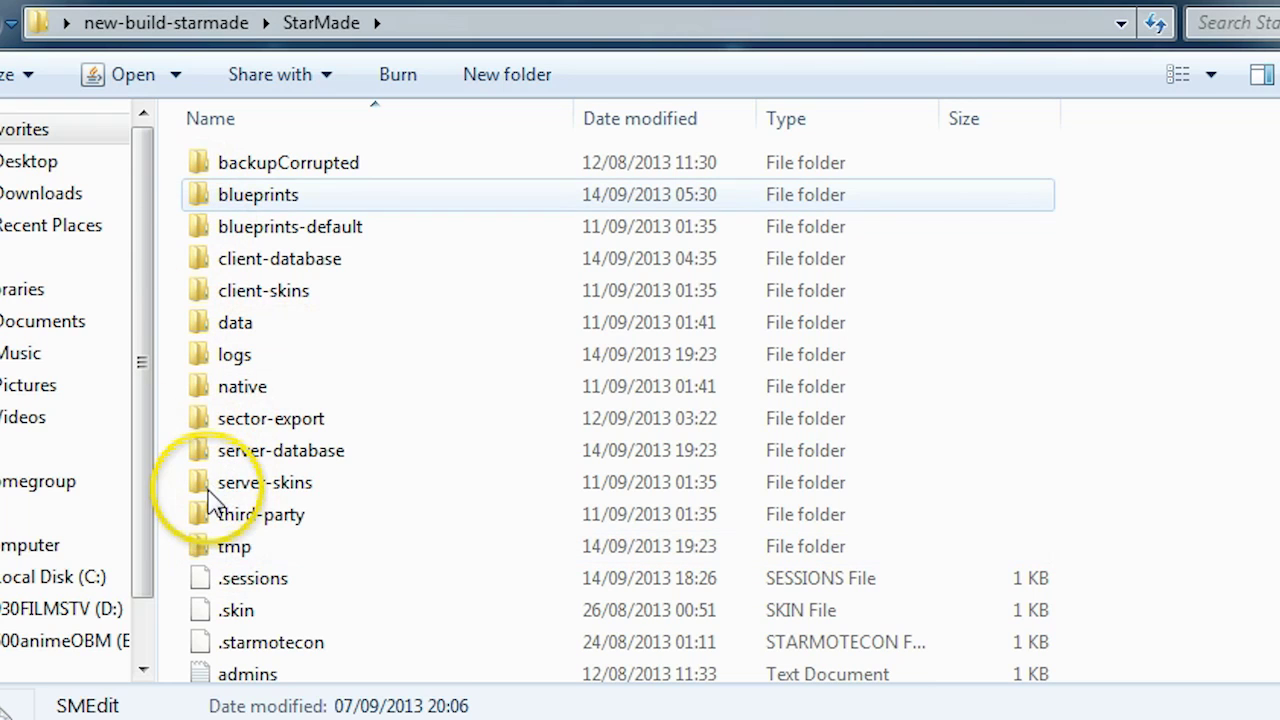
Step: Scroll through the new-build-starmade StarMade folder to review the SMEdit and jo_sm files
scroll(1270, 180, down, 3)
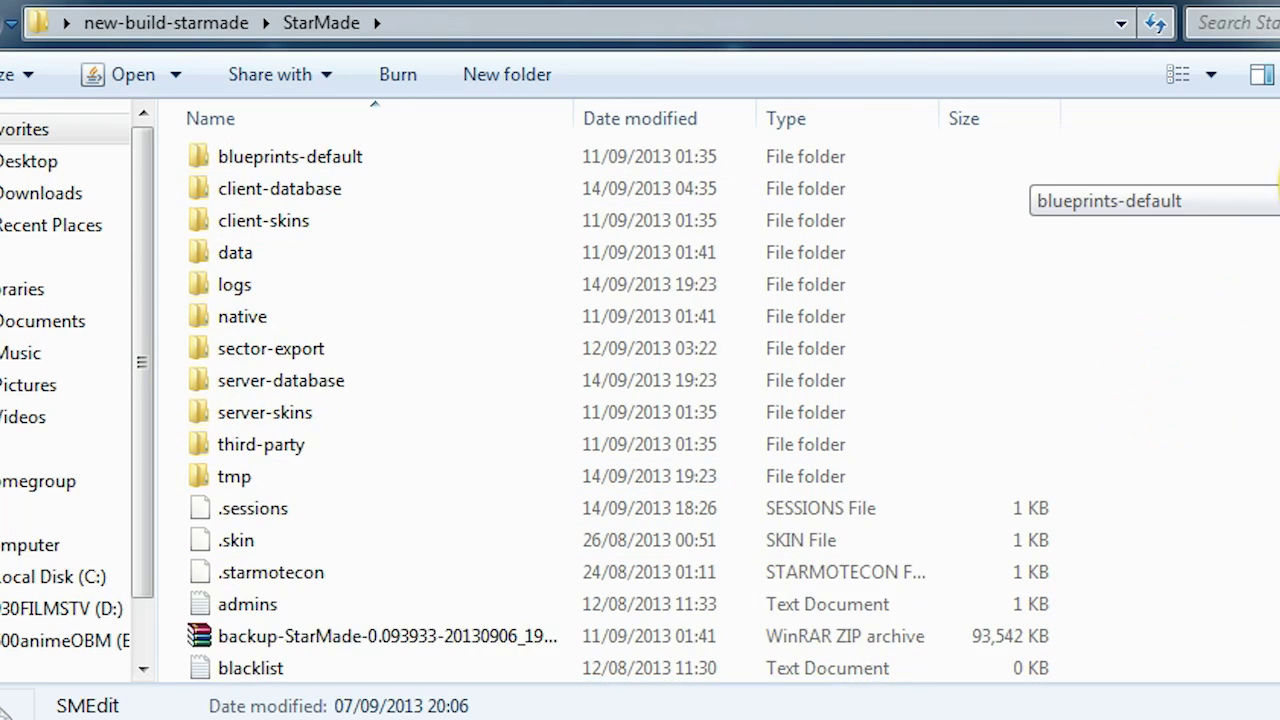
scroll(1270, 190, down, 2)
scroll(1270, 190, up, 5)
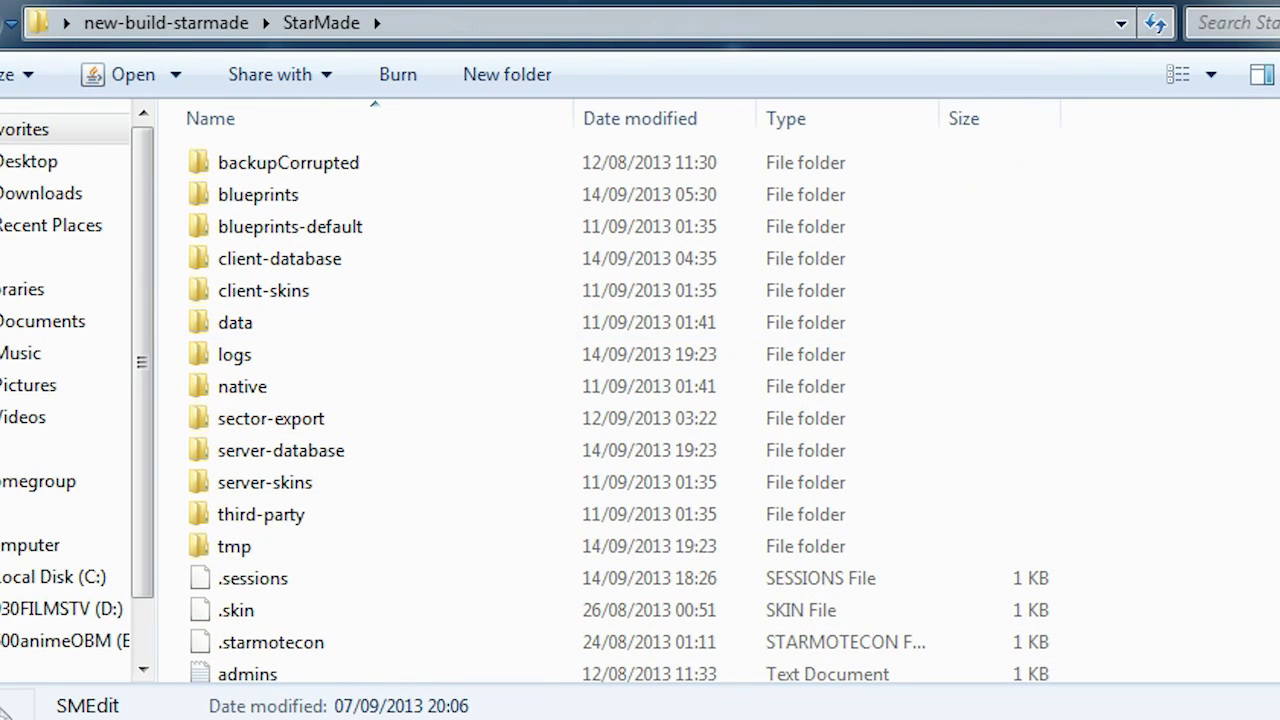
scroll(1272, 230, down, 6)
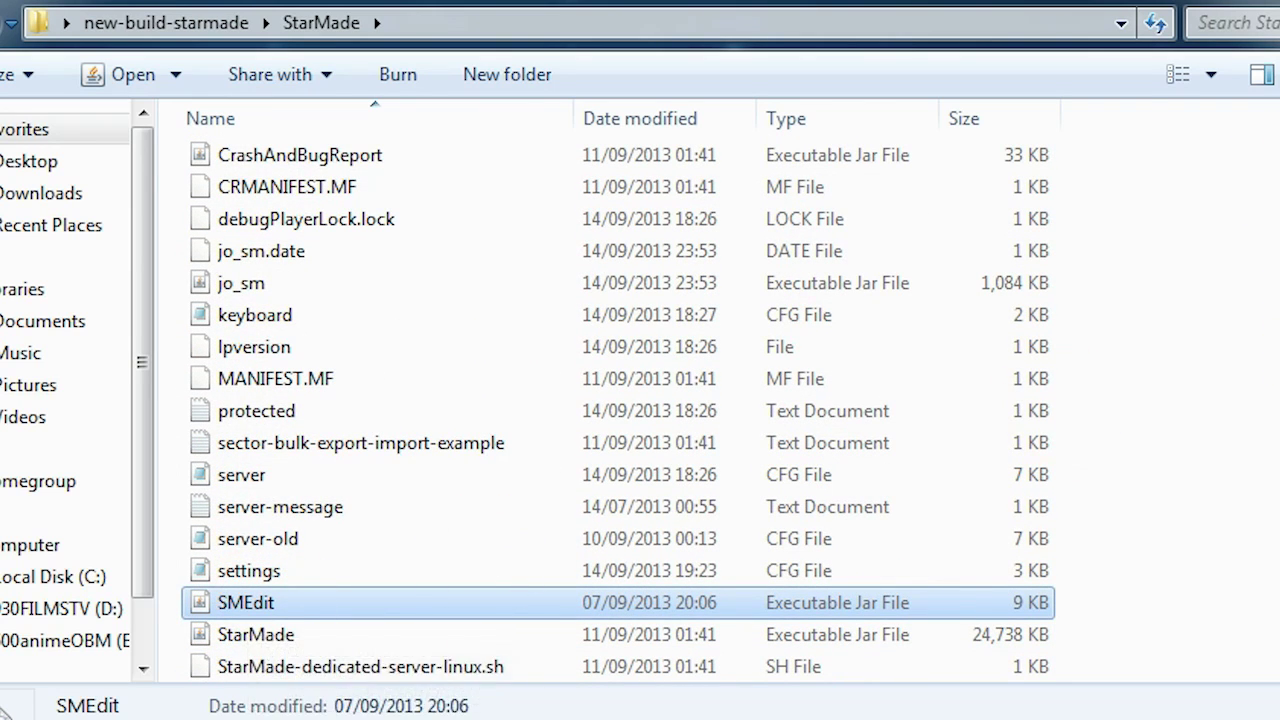
scroll(391, 491, up, 4)
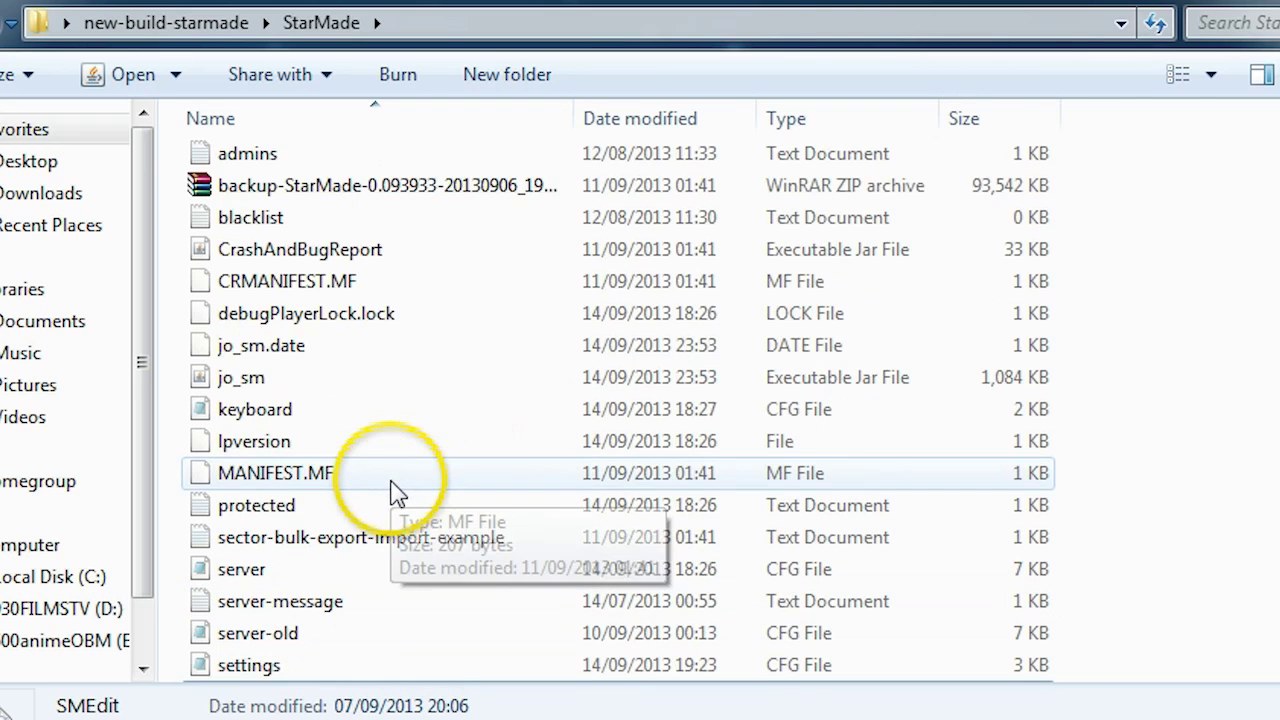
scroll(266, 370, up, 3)
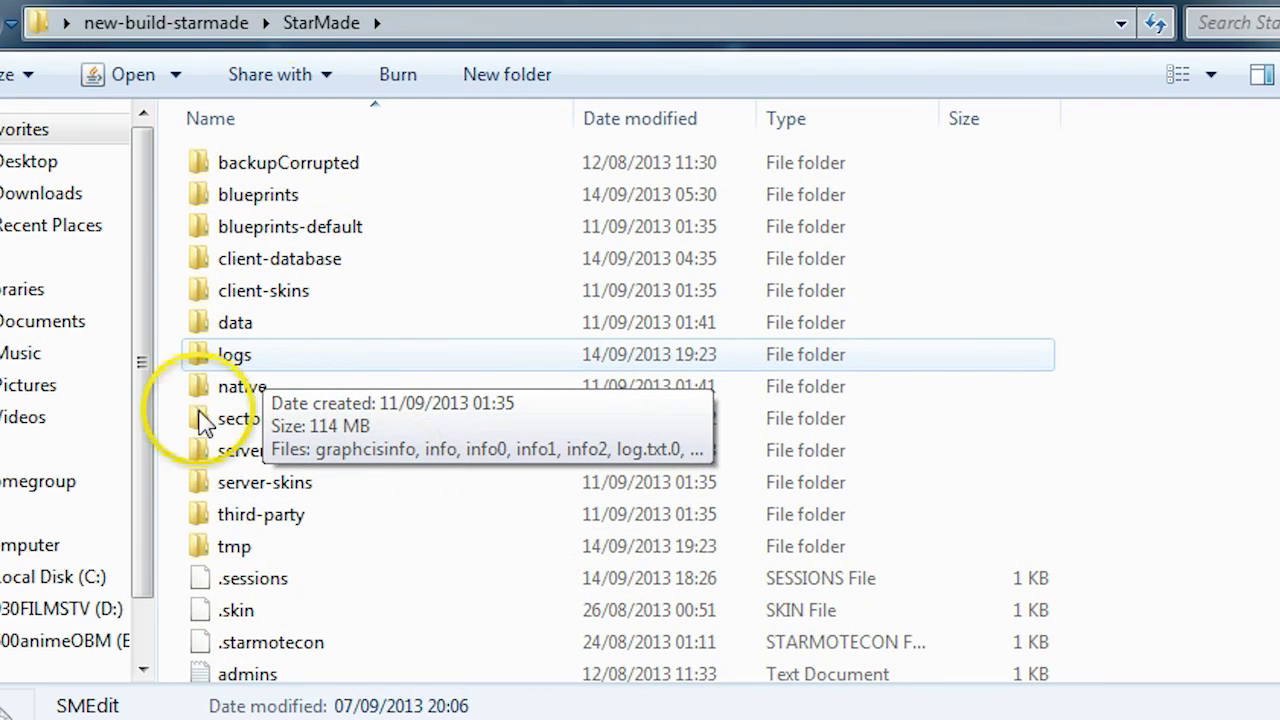
scroll(468, 466, down, 5)
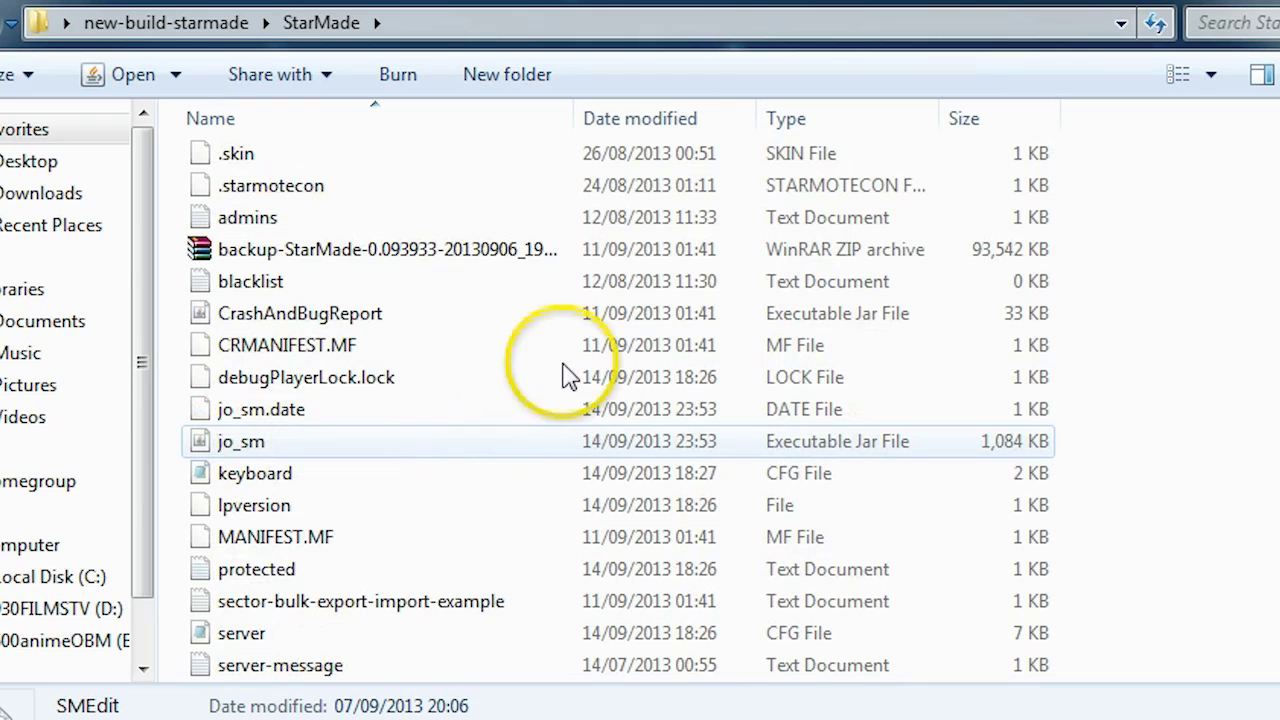
Step: In the smedit window, open StarMade\jo_plugins to confirm JoFileMods is there, then go back
key(alt+Tab)
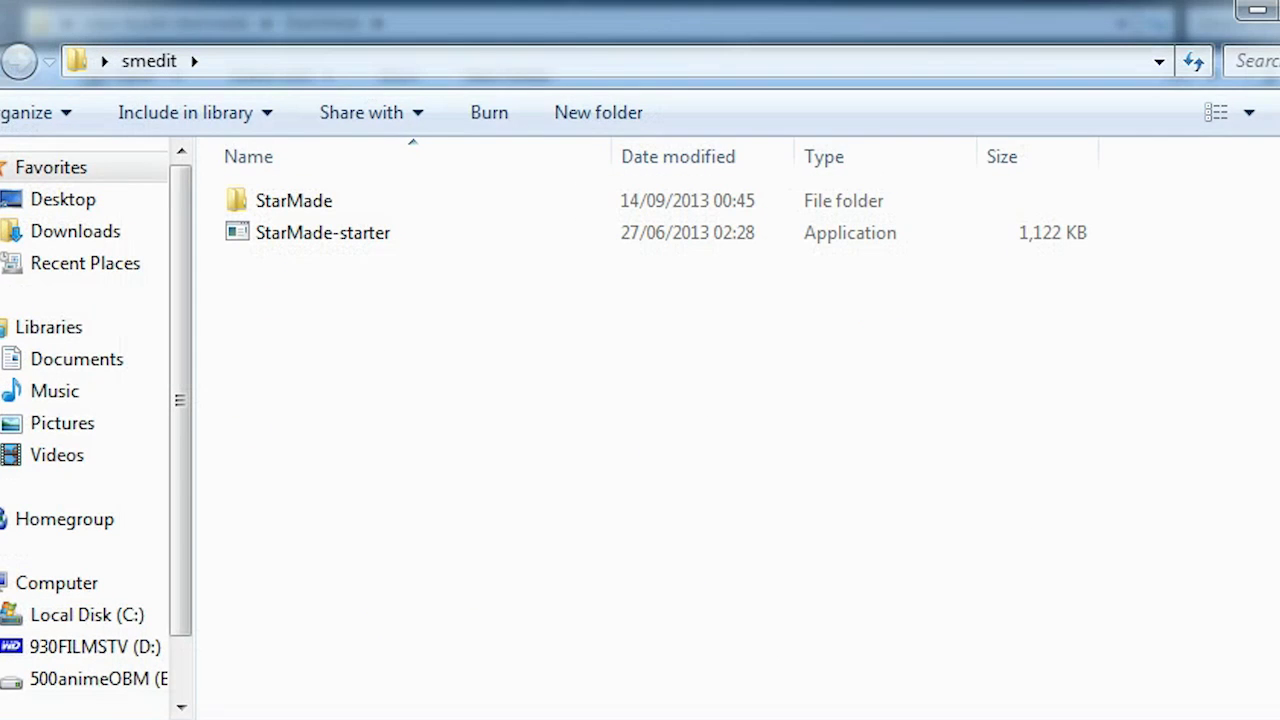
drag(511, 31, 477, 30)
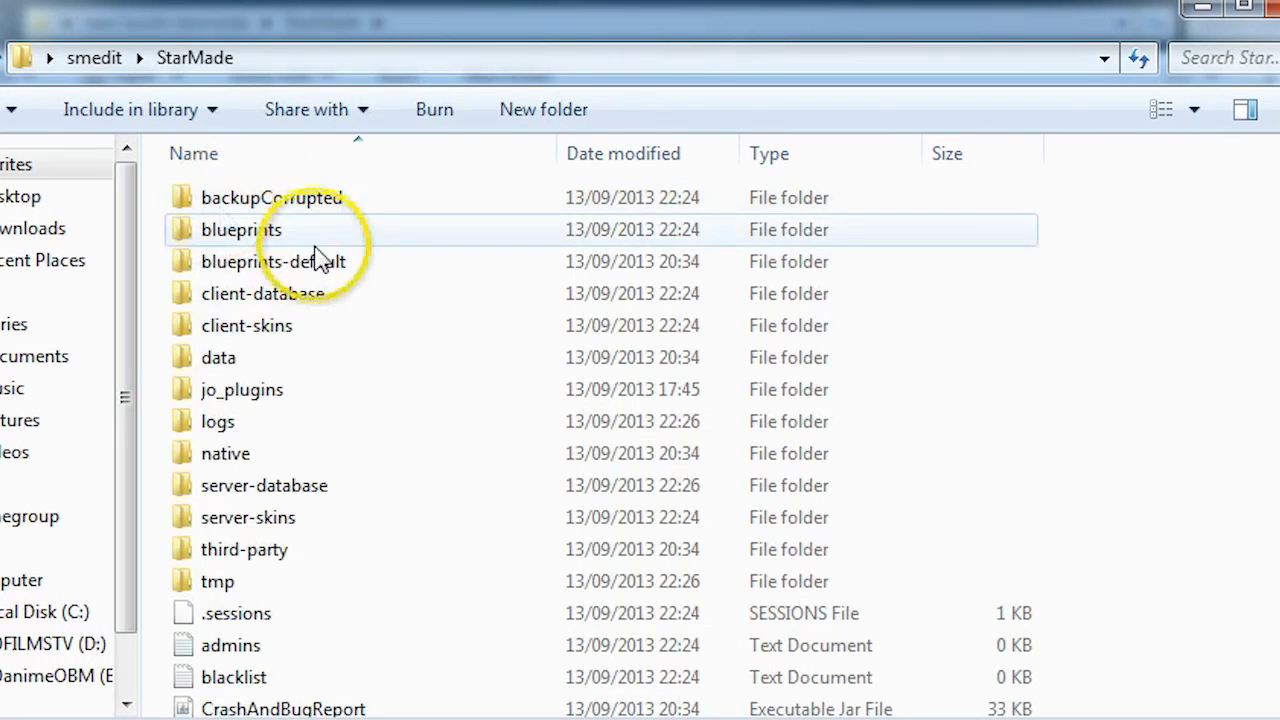
scroll(320, 560, down, 4)
scroll(300, 690, down, 2)
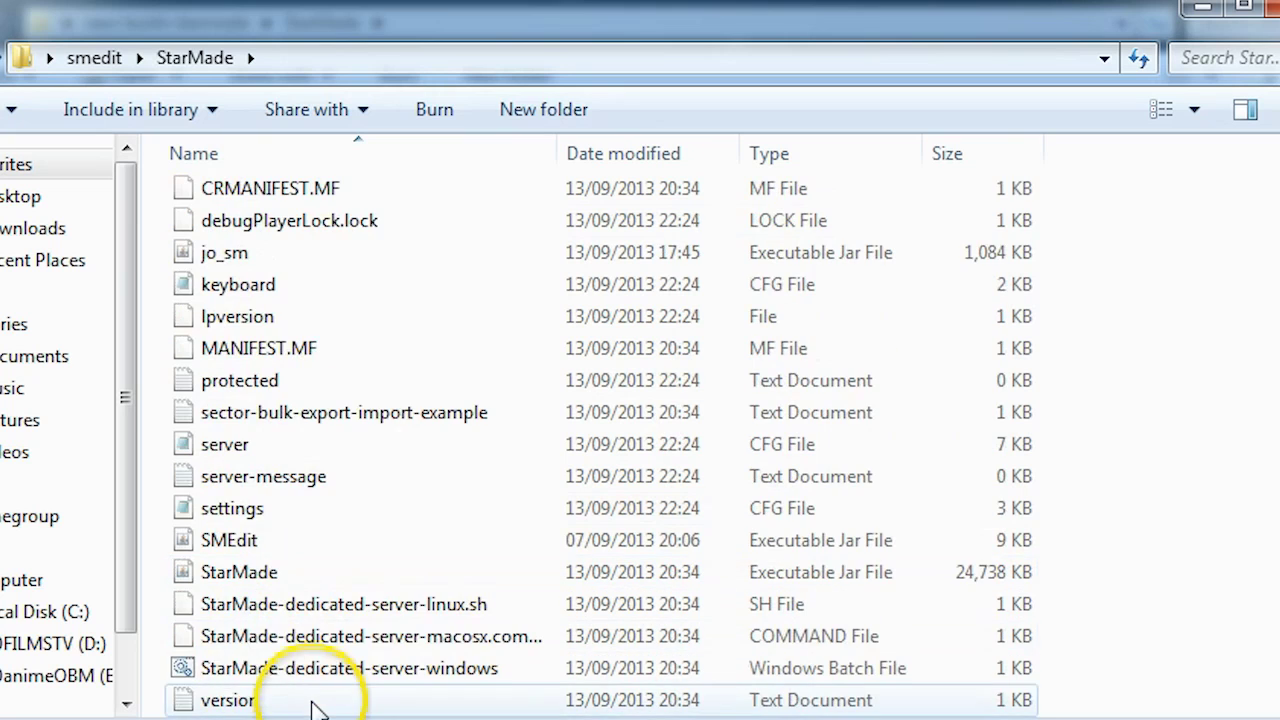
scroll(365, 570, up, 4)
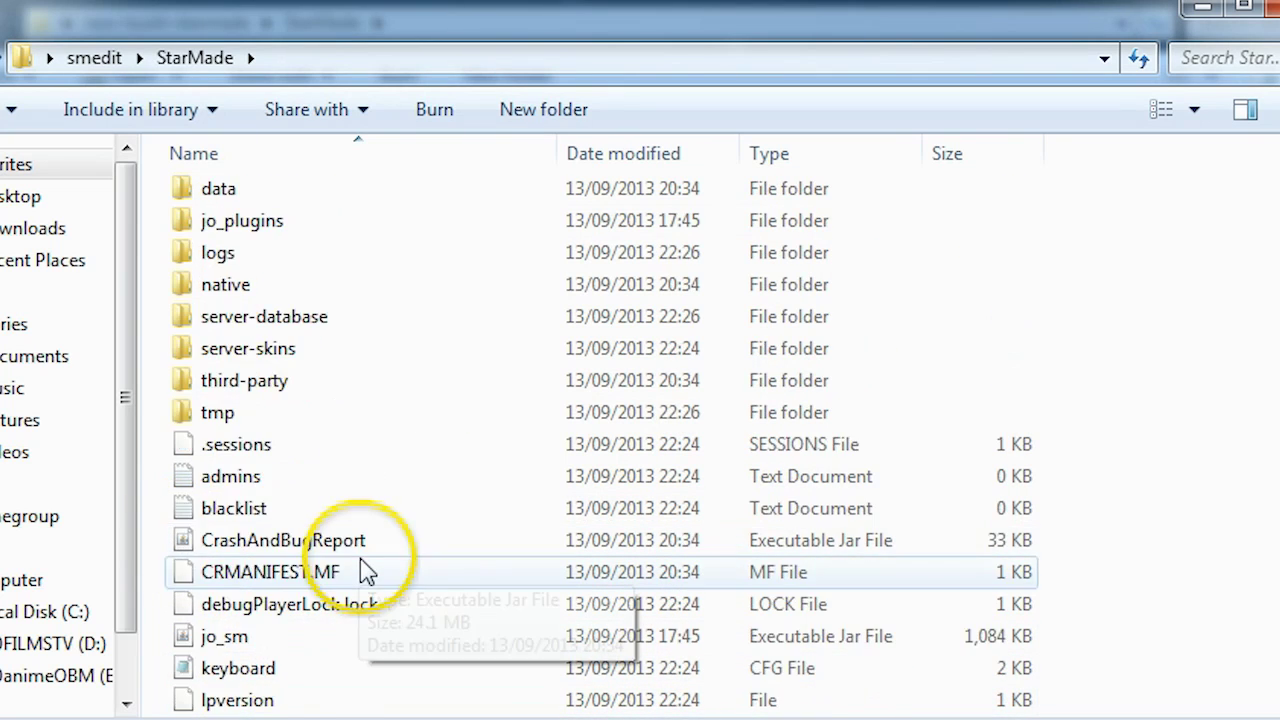
scroll(365, 570, up, 2)
double_click(212, 390)
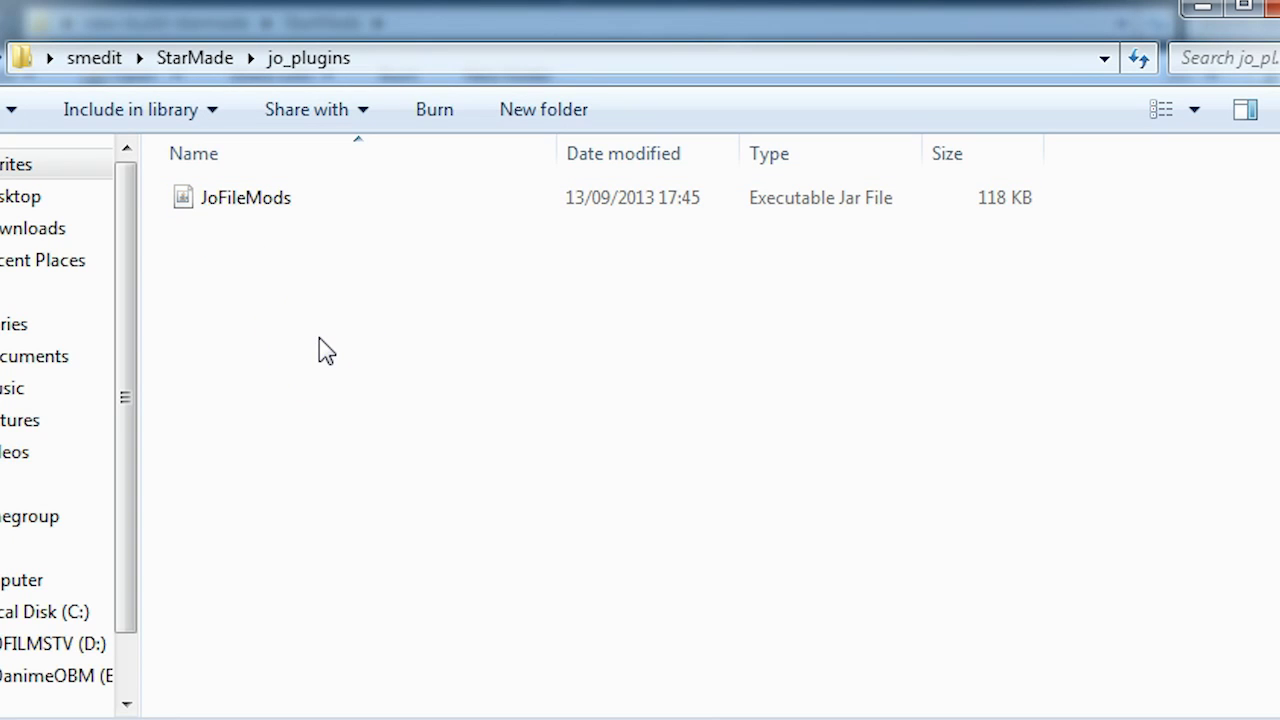
click(198, 201)
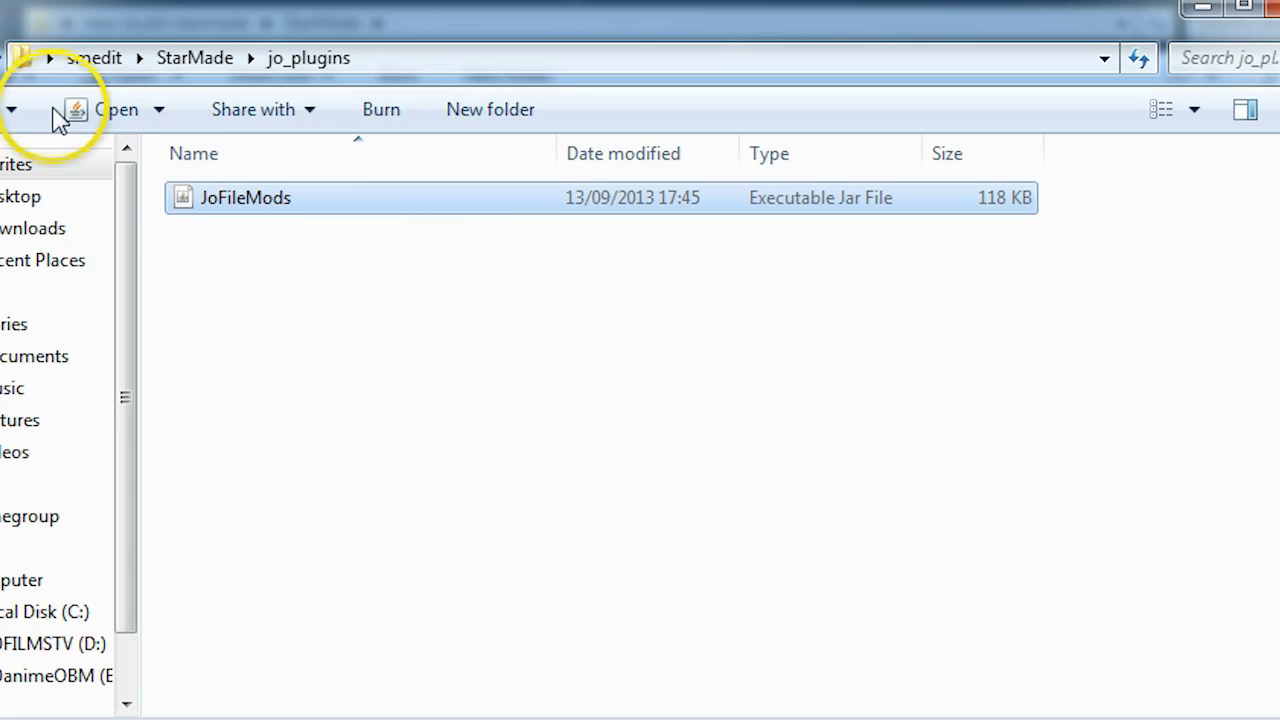
click(3, 57)
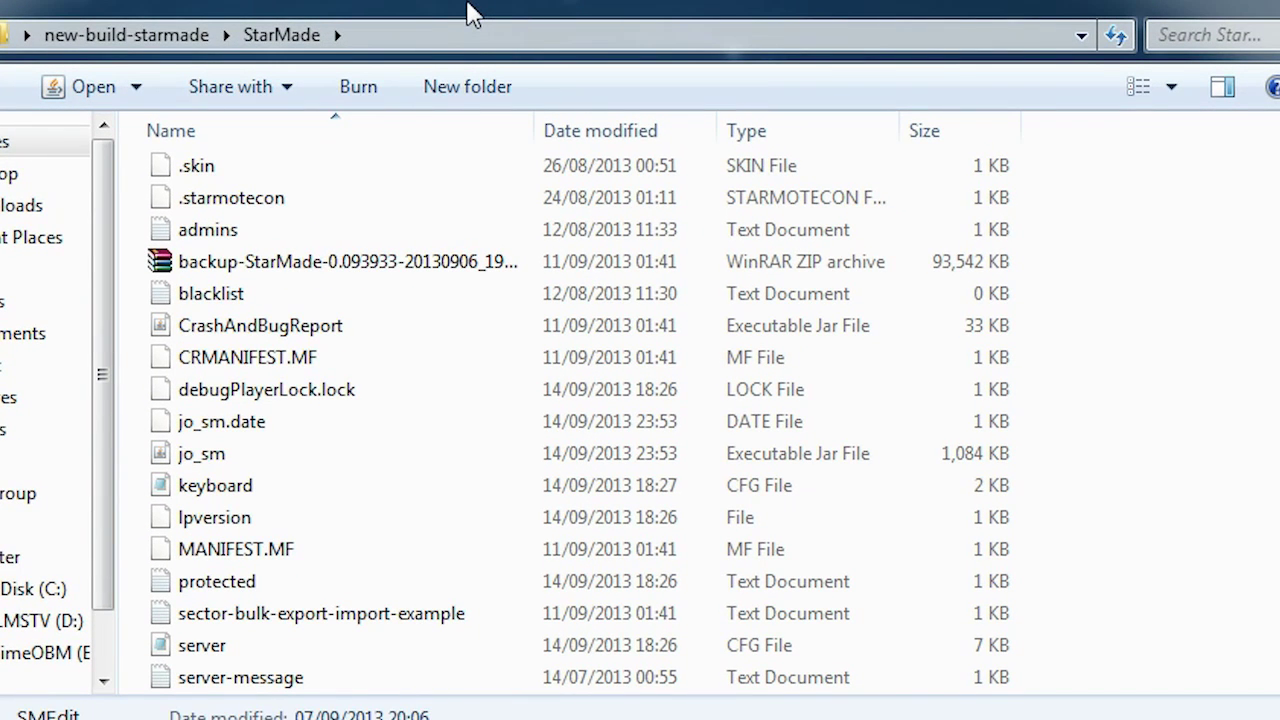
Step: Paste the copied jo_plugins folder into the new-build-starmade StarMade folder
scroll(409, 406, down, 3)
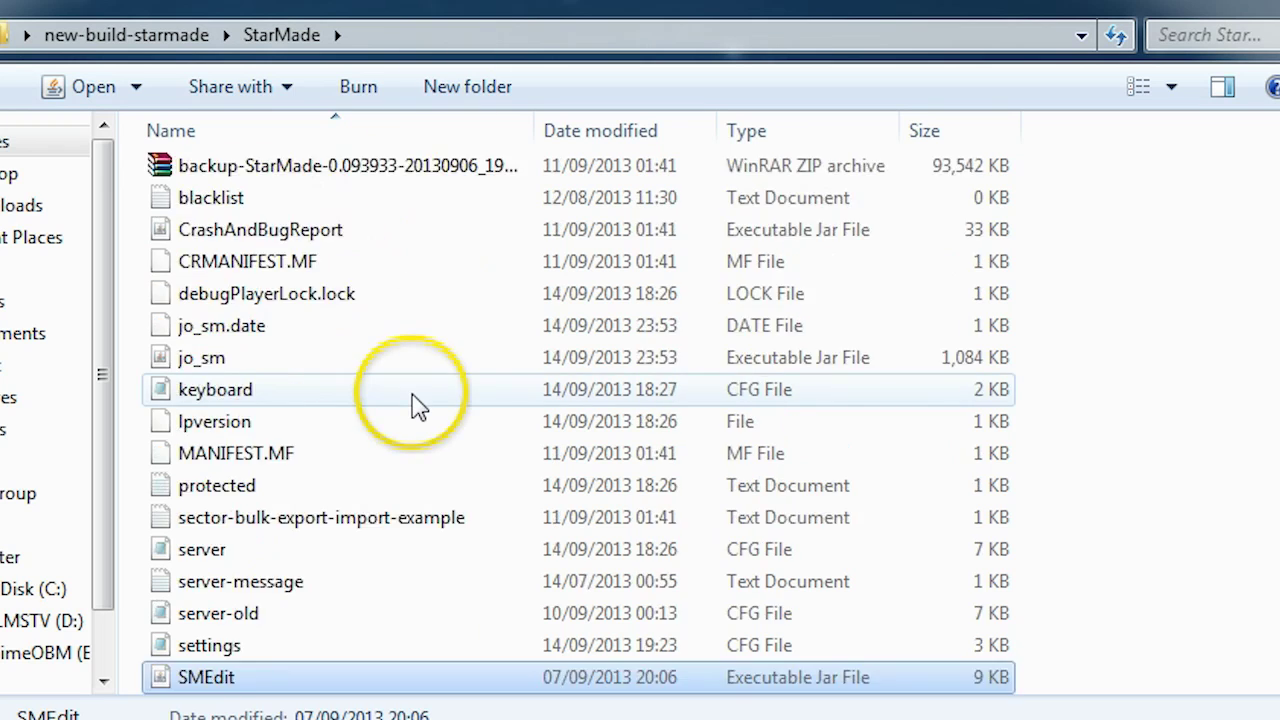
scroll(210, 400, up, 8)
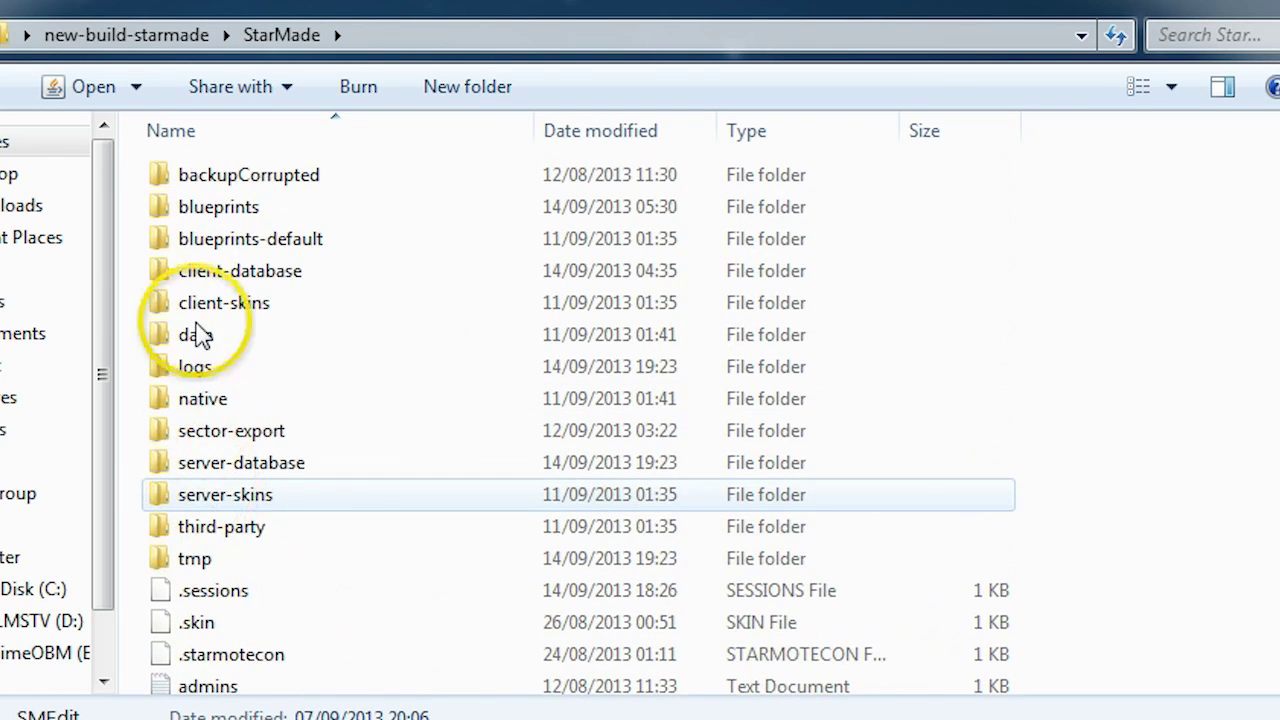
click(1168, 326)
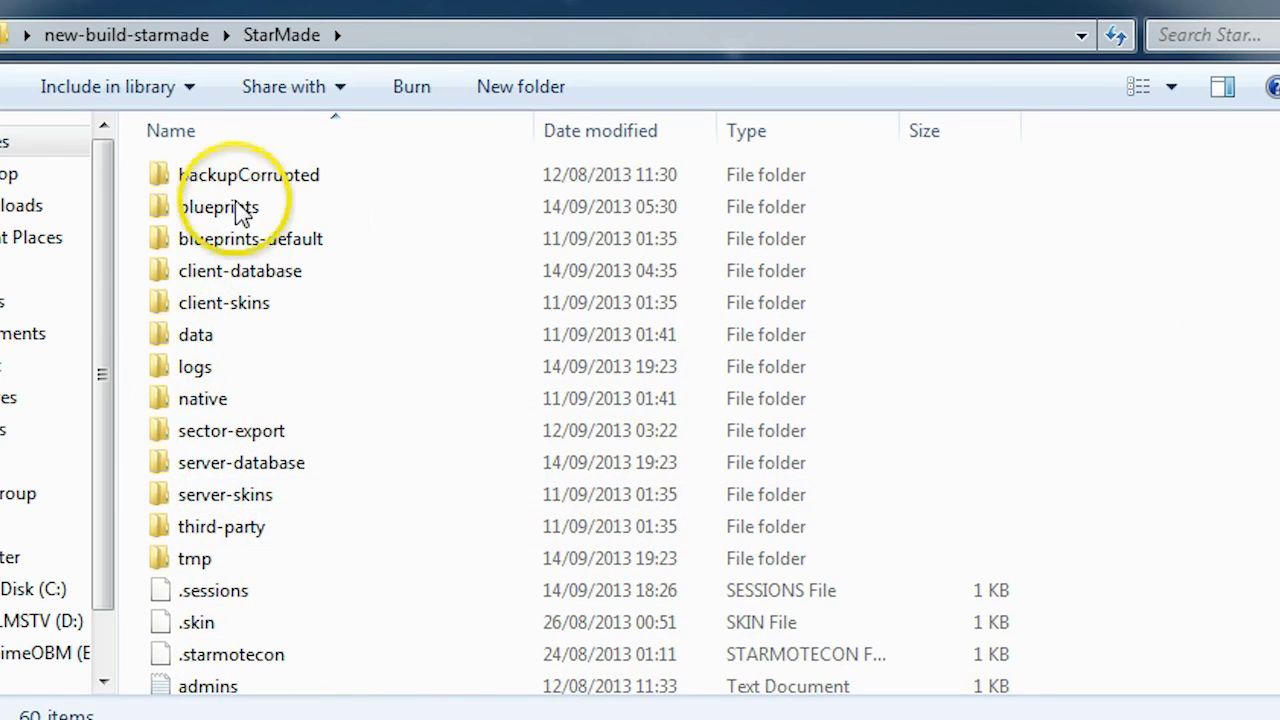
scroll(335, 346, down, 4)
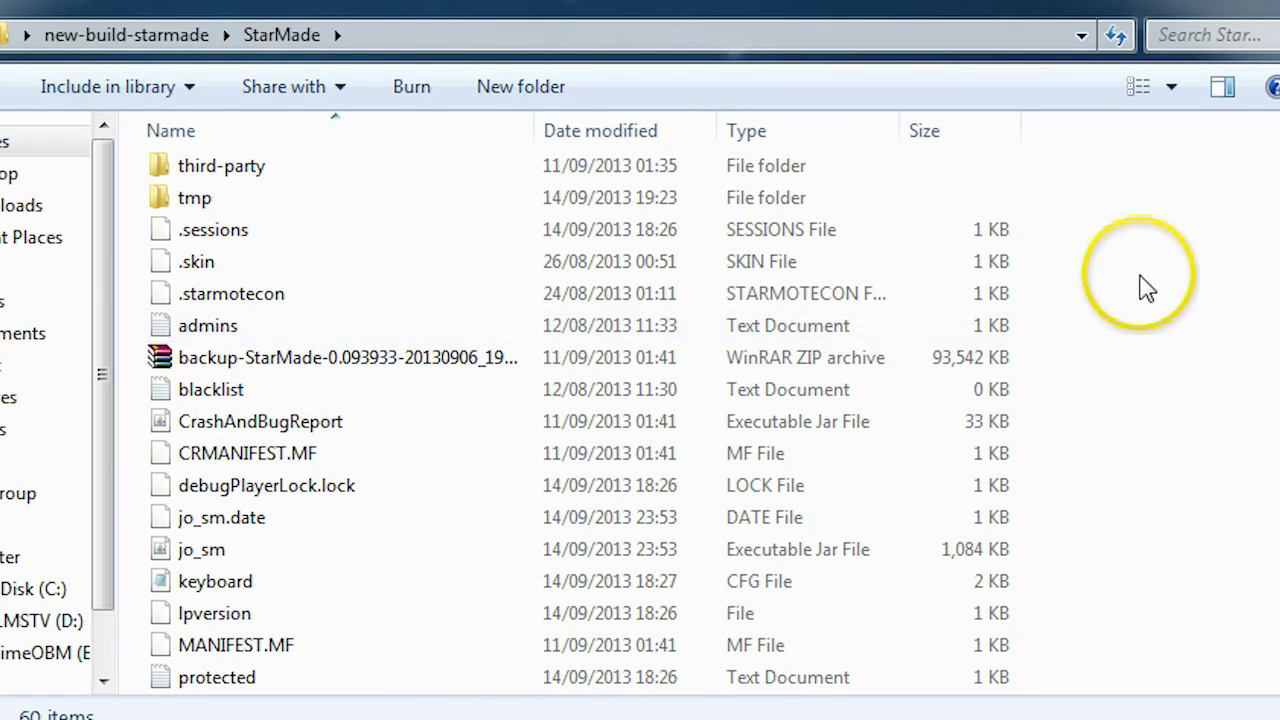
scroll(1138, 315, up, 4)
key(ctrl+v)
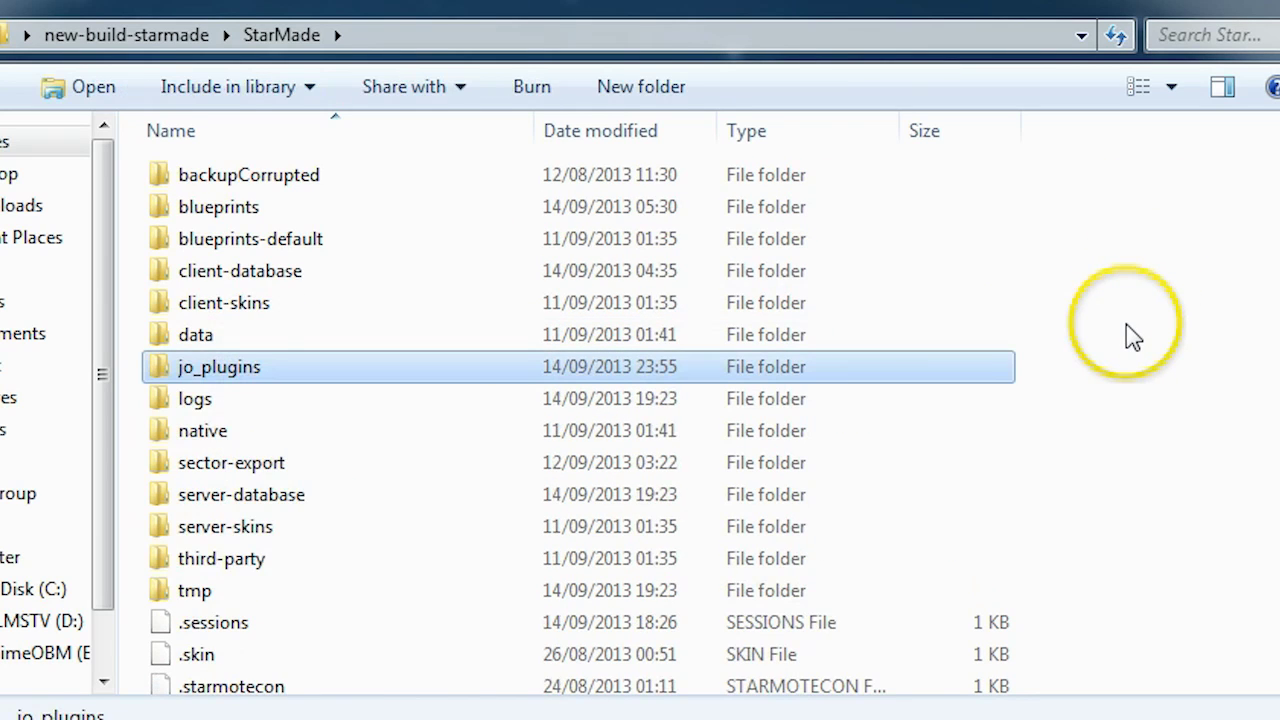
Step: Confirm JoFileMods is inside the pasted jo_plugins, then launch the jo_sm jar
double_click(168, 370)
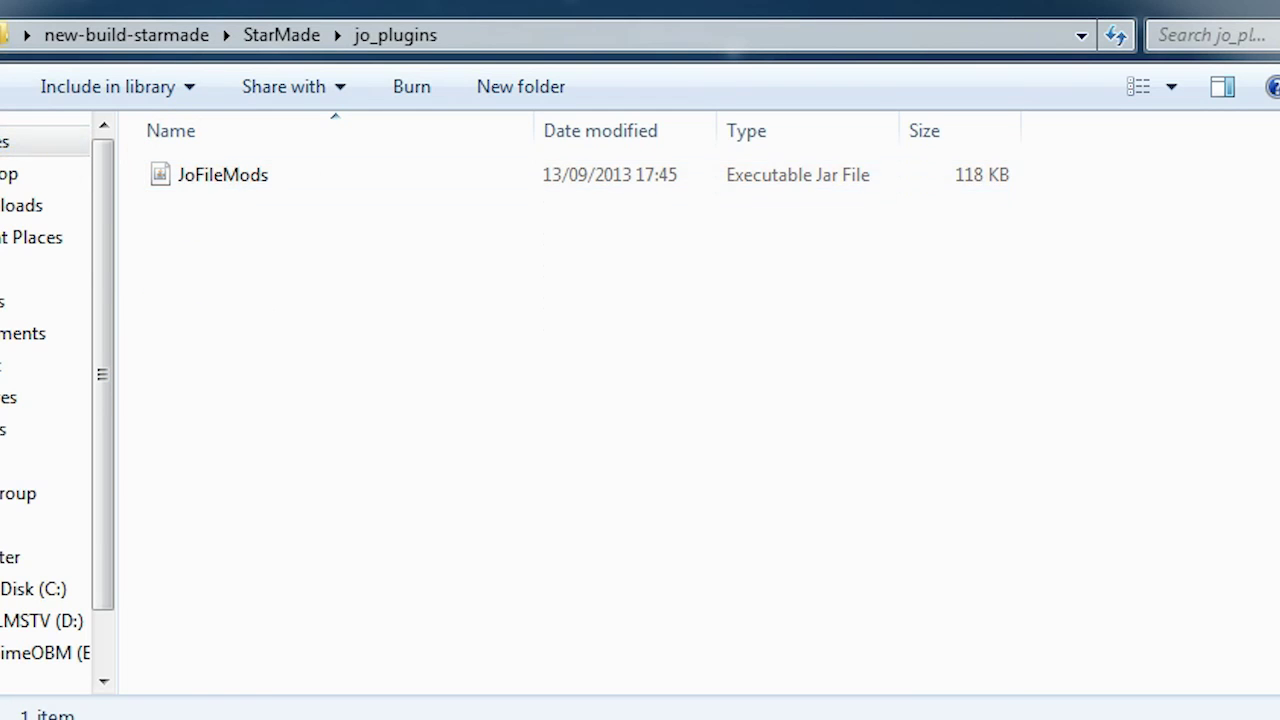
key(BackSpace)
scroll(455, 435, down, 6)
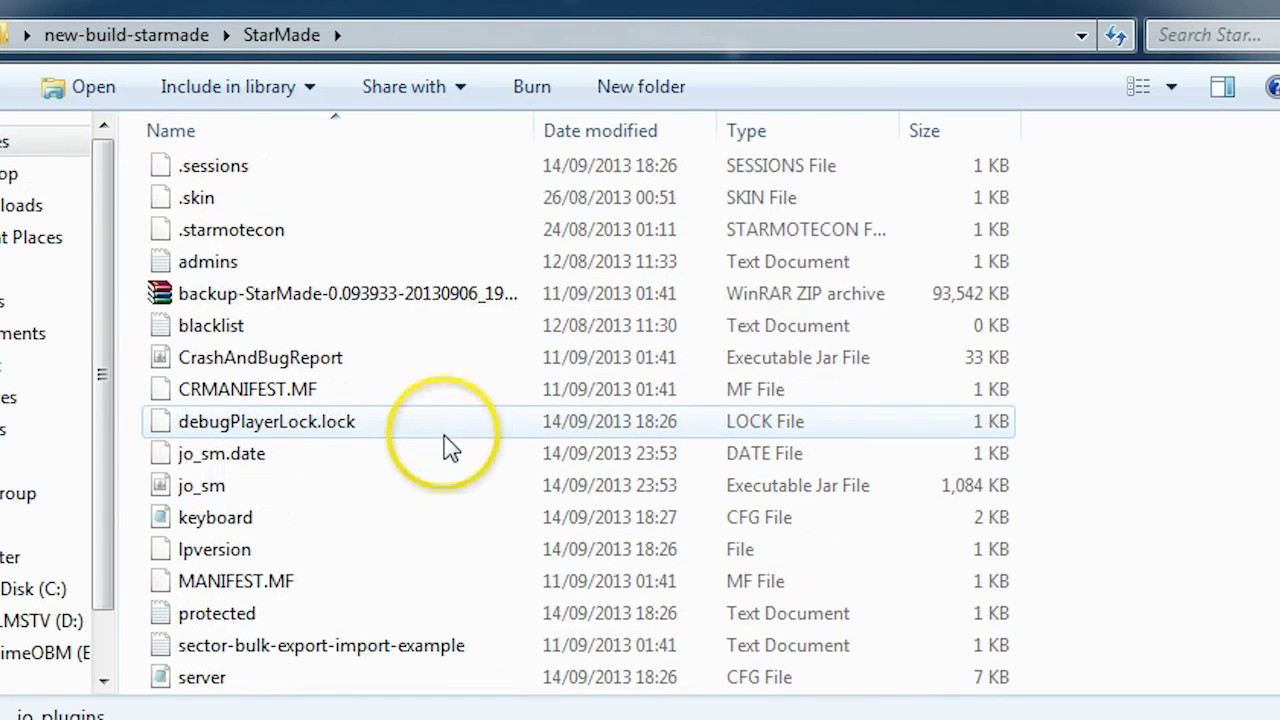
double_click(171, 486)
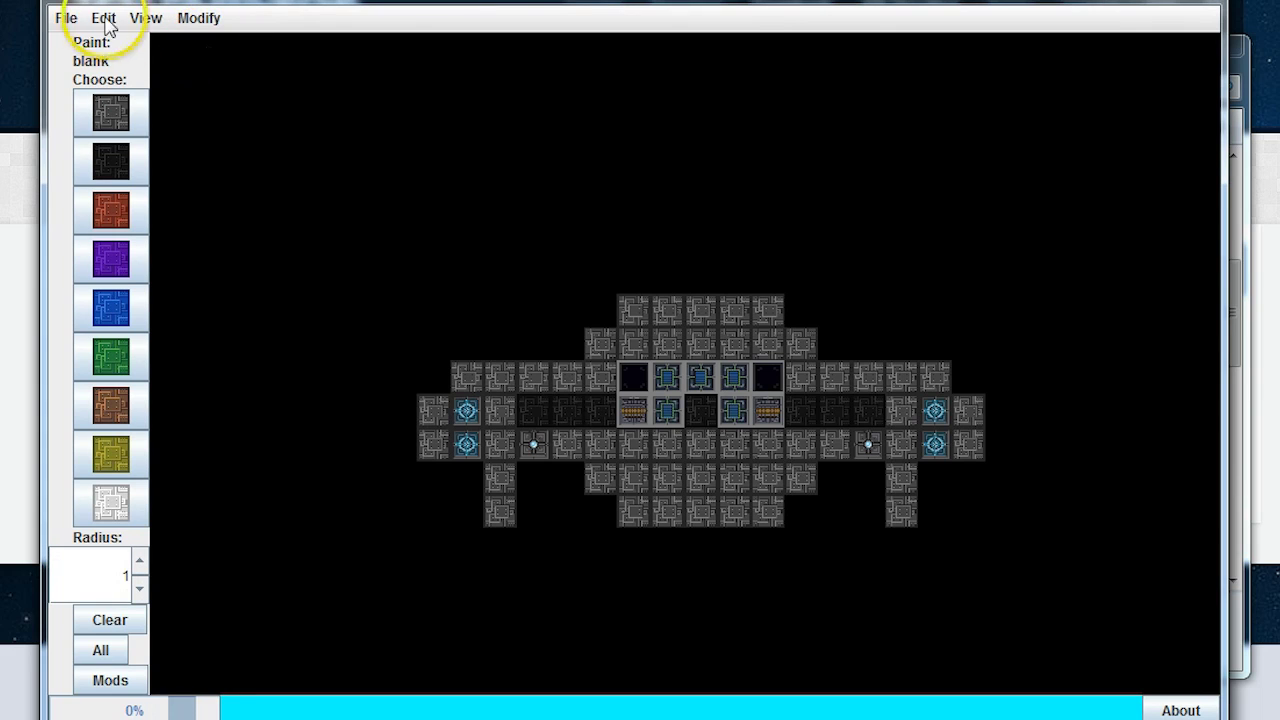
Step: Open the Choose Ship dialog via File > Open... and expand Blueprints to list saved ships
click(68, 19)
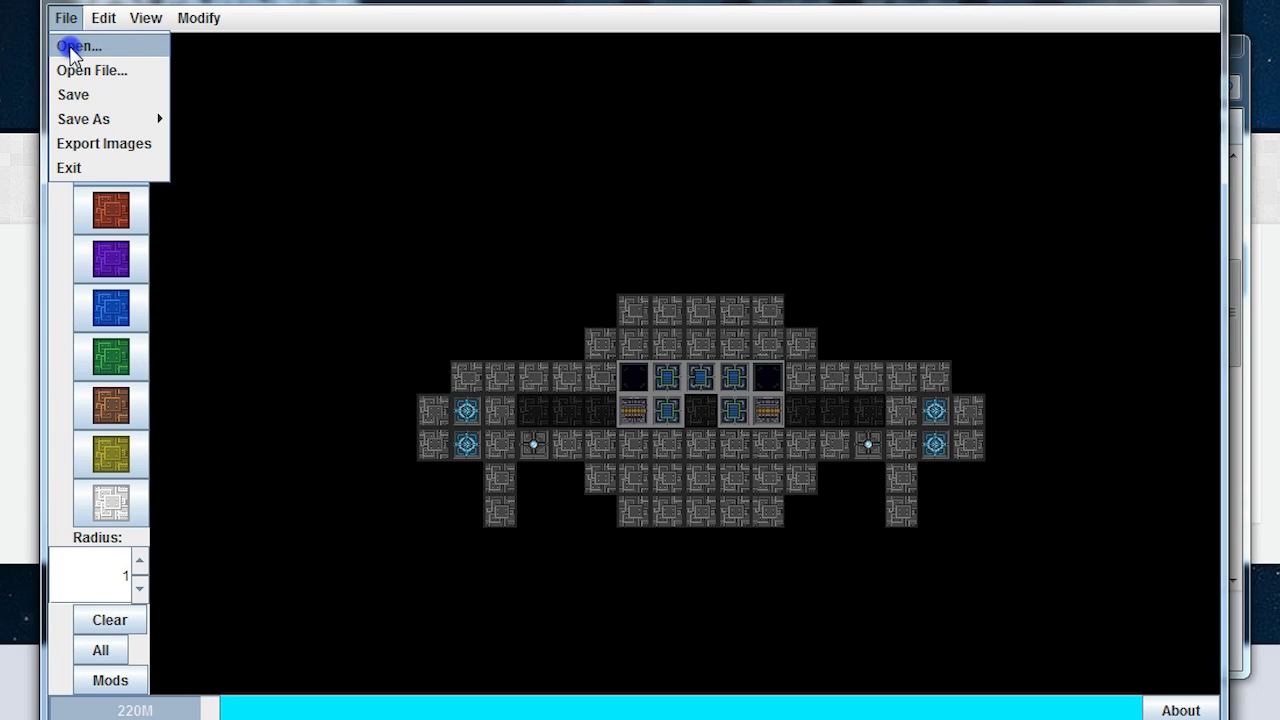
click(78, 47)
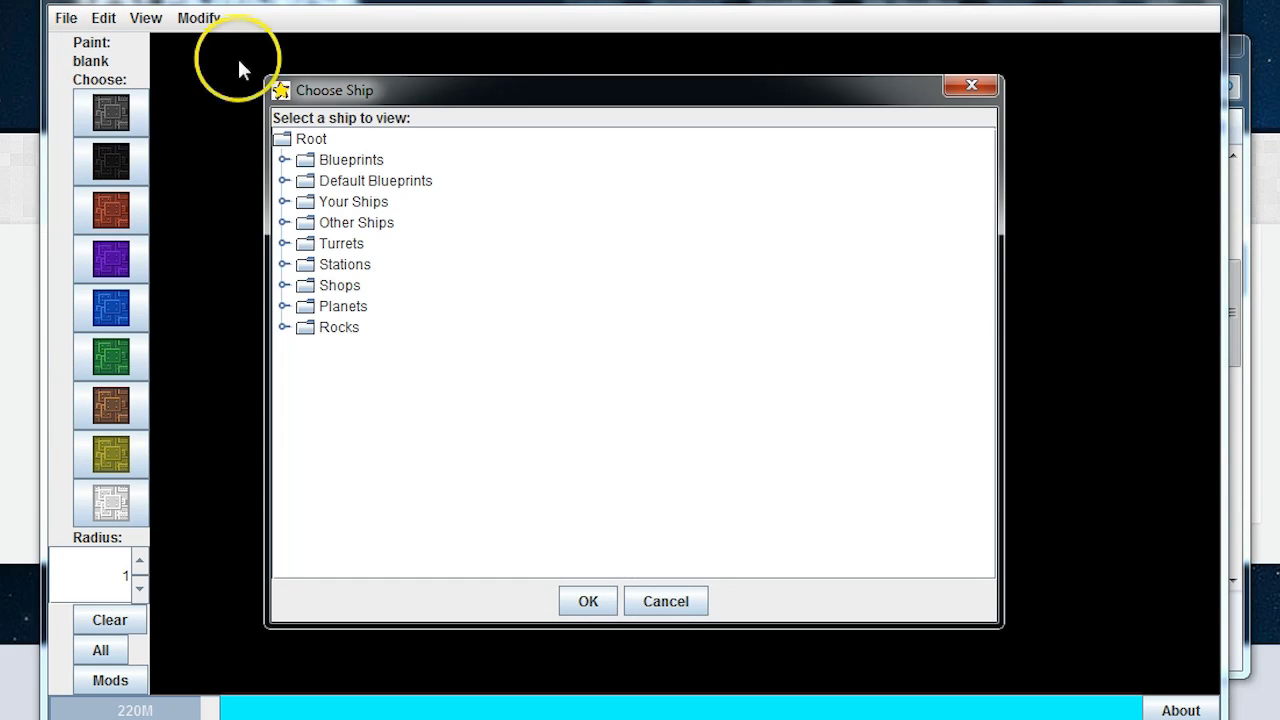
double_click(309, 163)
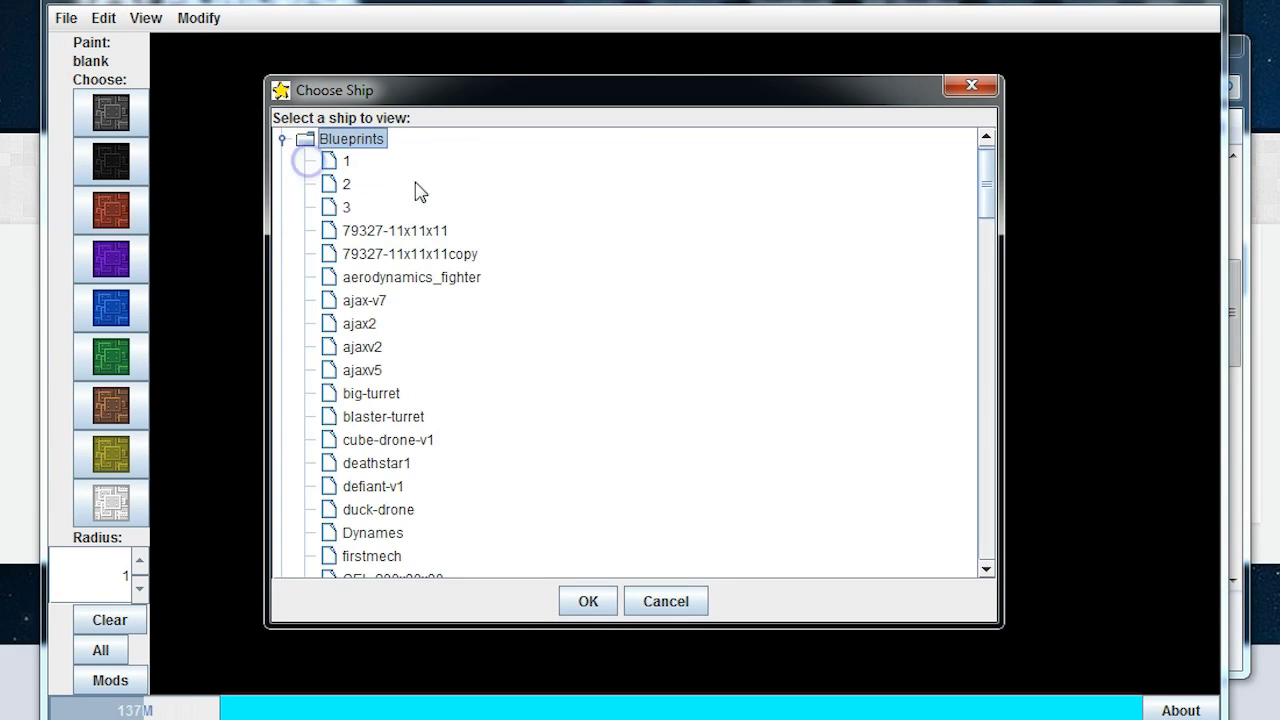
scroll(362, 212, down, 11)
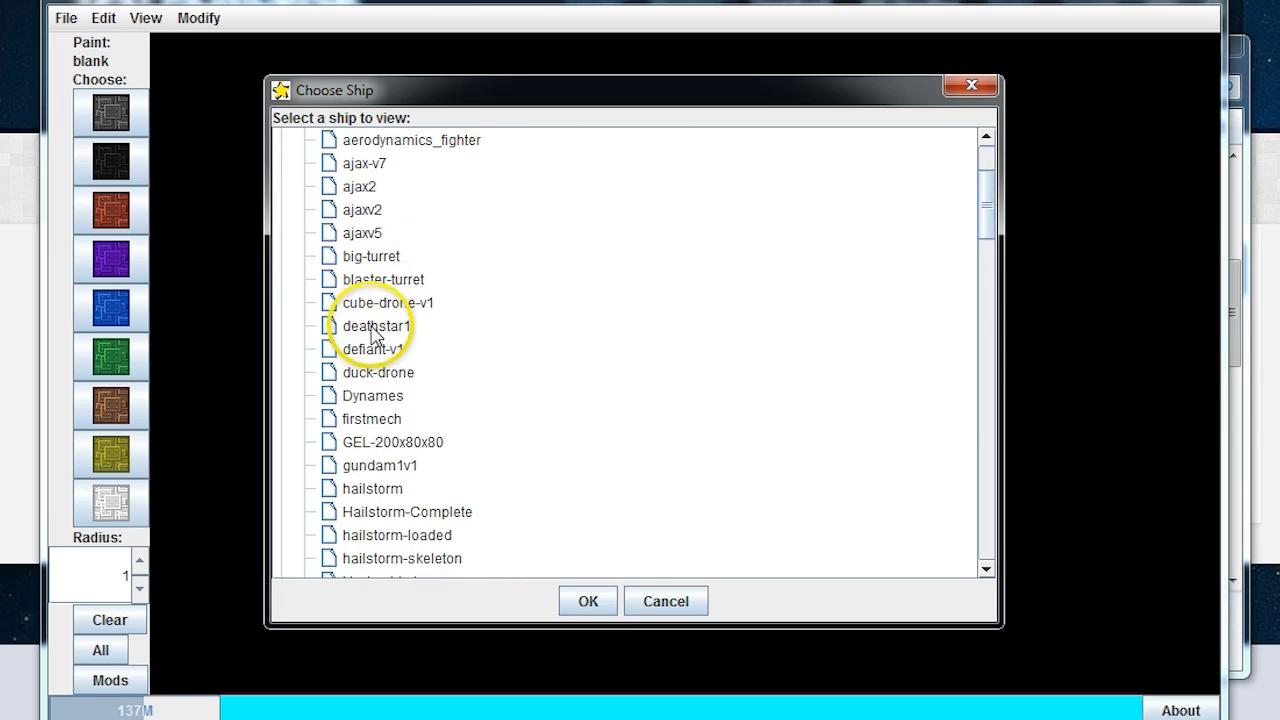
scroll(379, 358, down, 7)
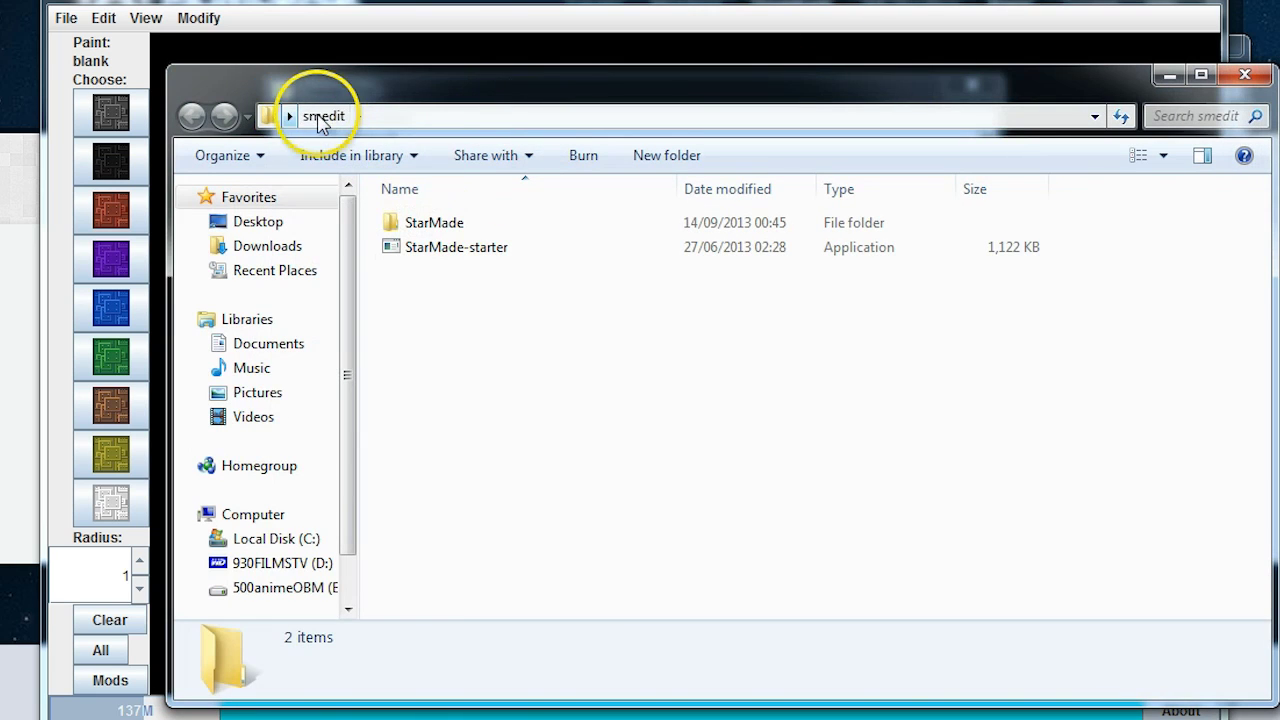
Step: Check the smedit StarMade blueprints folders, which hold only Isanth-VI, and close those windows
double_click(410, 223)
double_click(420, 247)
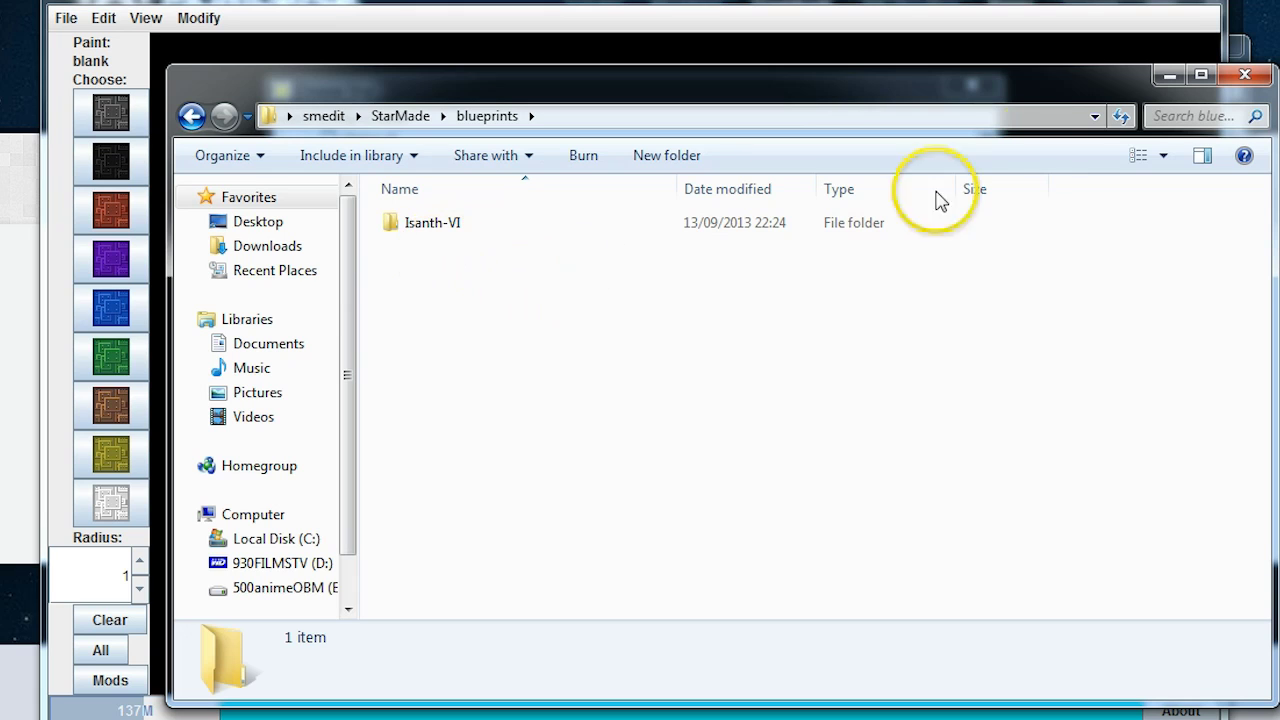
click(1245, 75)
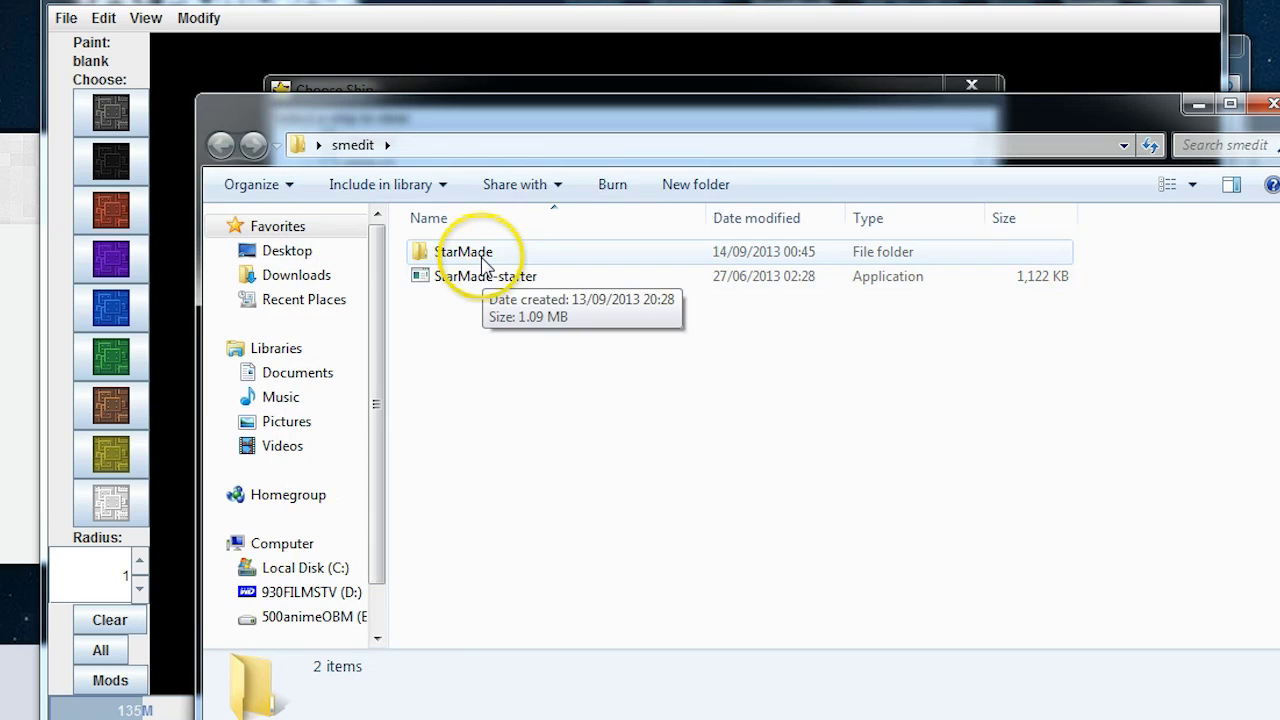
double_click(457, 252)
double_click(476, 277)
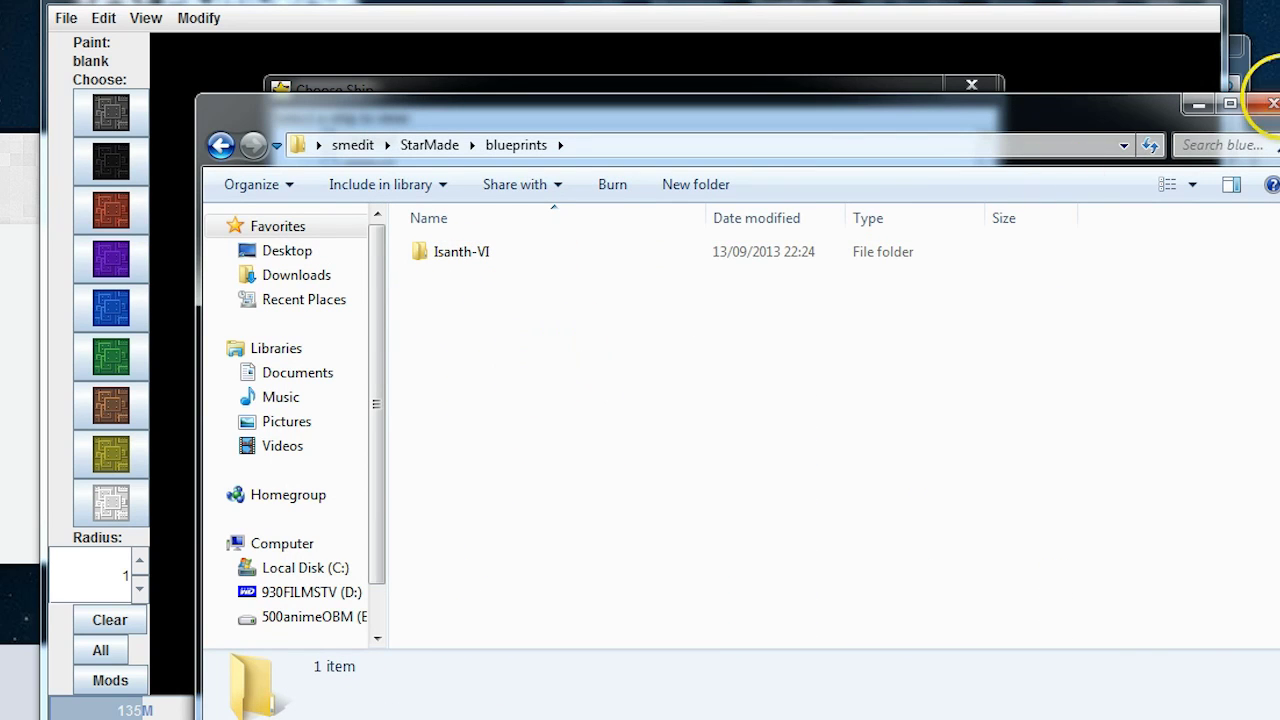
click(1271, 103)
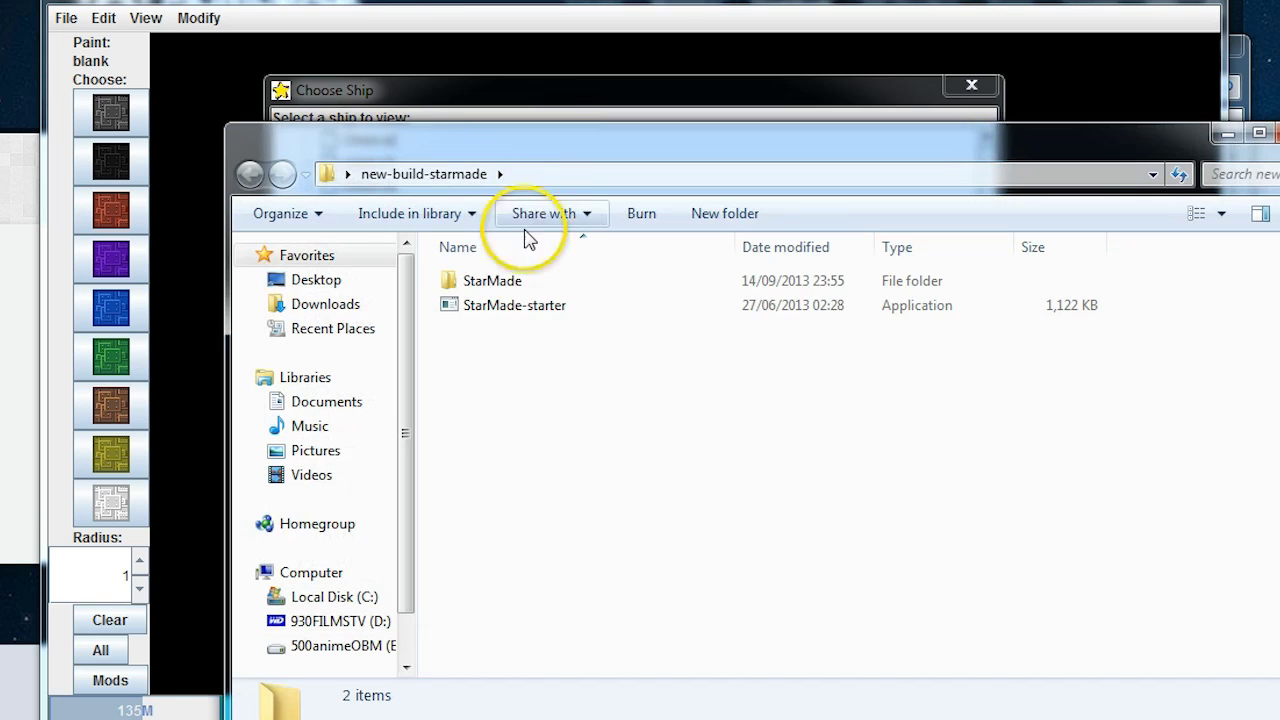
Step: Open the new-build-starmade blueprints folder, with its 108 ship folders, alongside the ship chooser
double_click(482, 284)
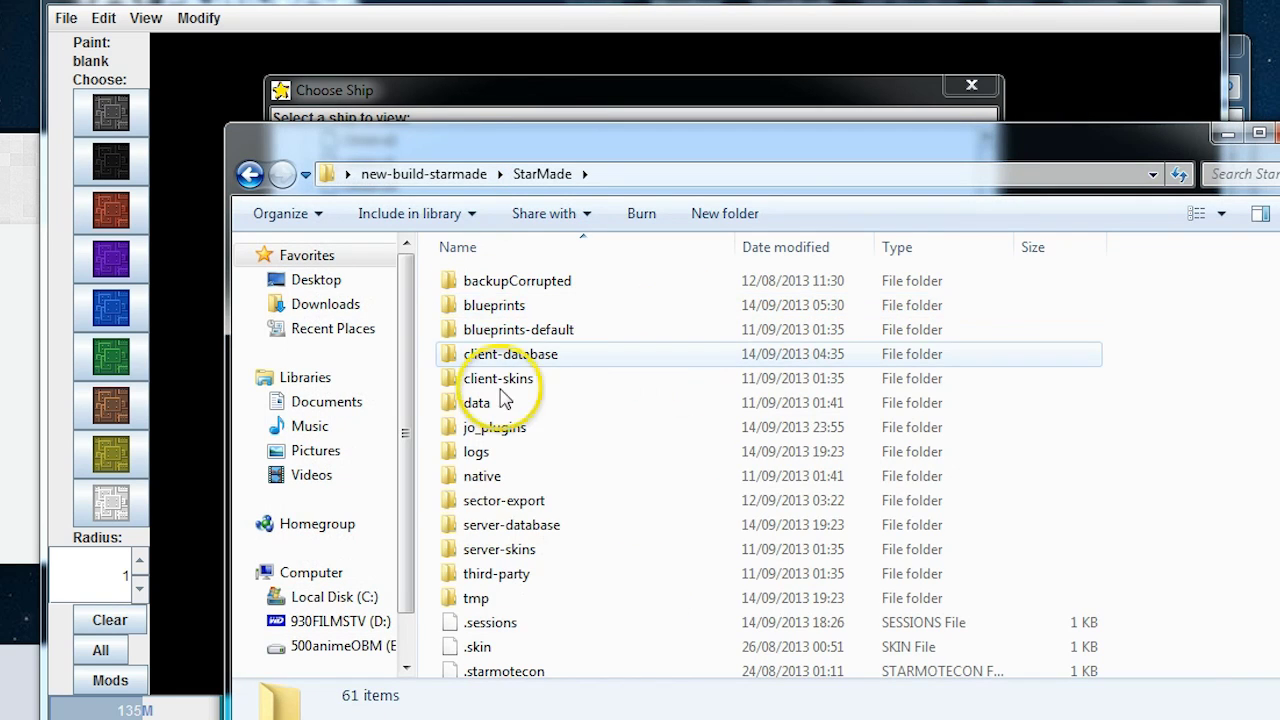
double_click(468, 305)
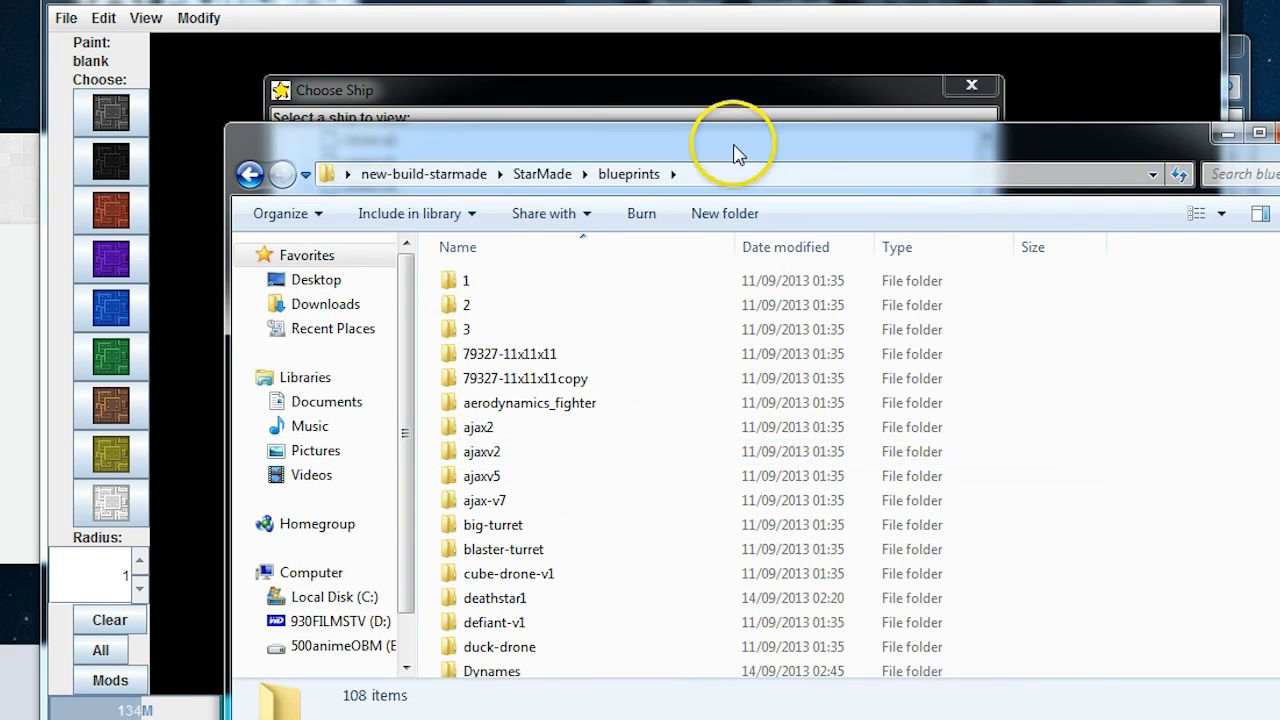
drag(729, 129, 1059, 67)
click(483, 245)
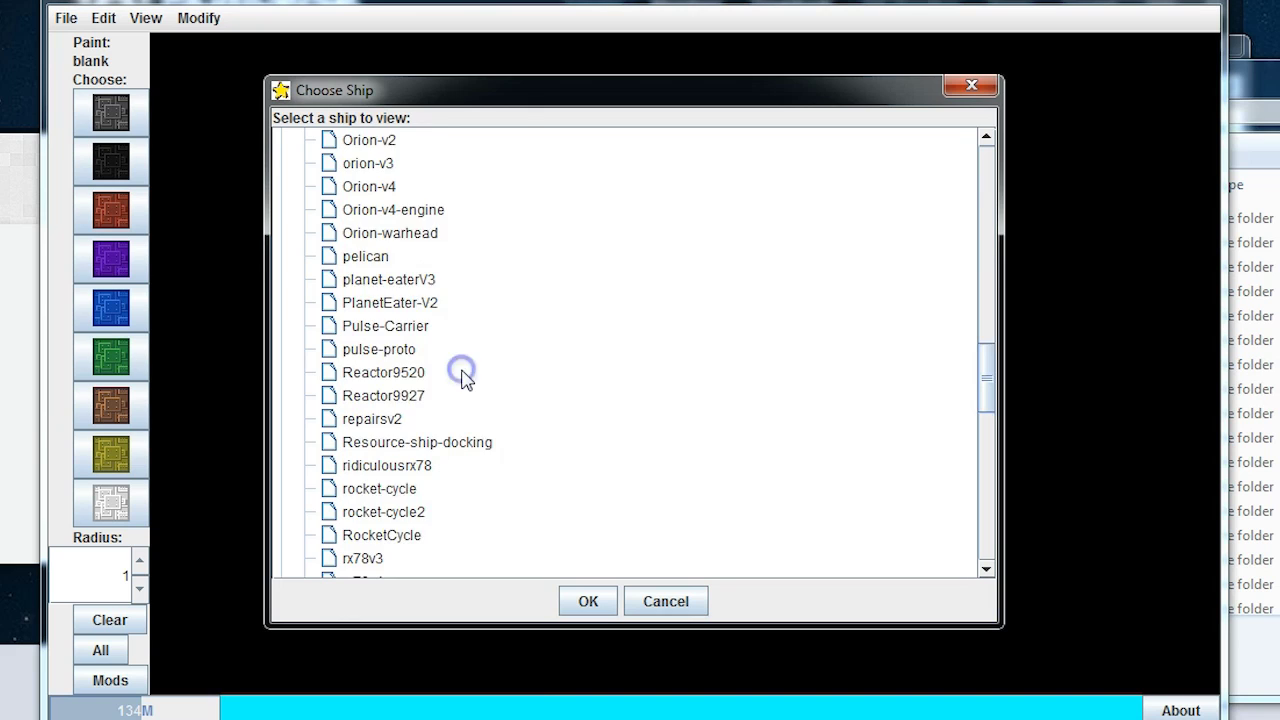
scroll(460, 372, up, 15)
Step: Go back up to the StarMade folder and cancel the ship chooser
key(alt+Tab)
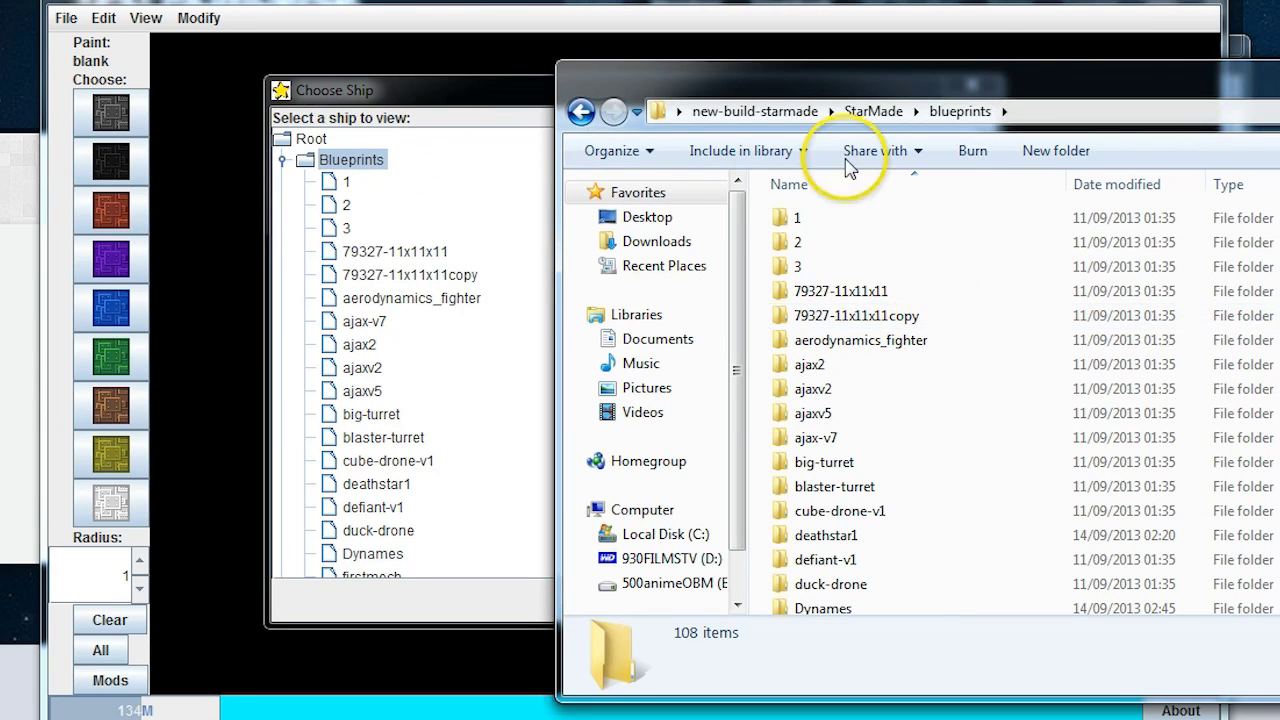
click(579, 112)
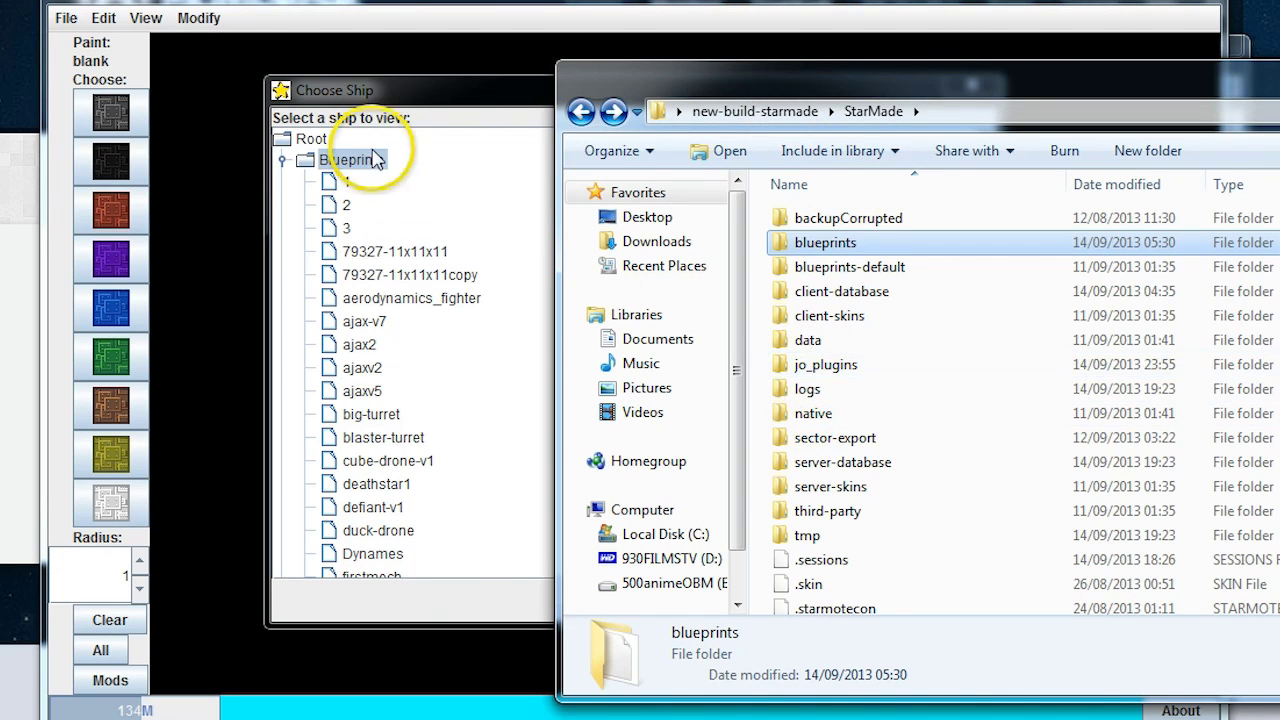
click(417, 89)
click(672, 603)
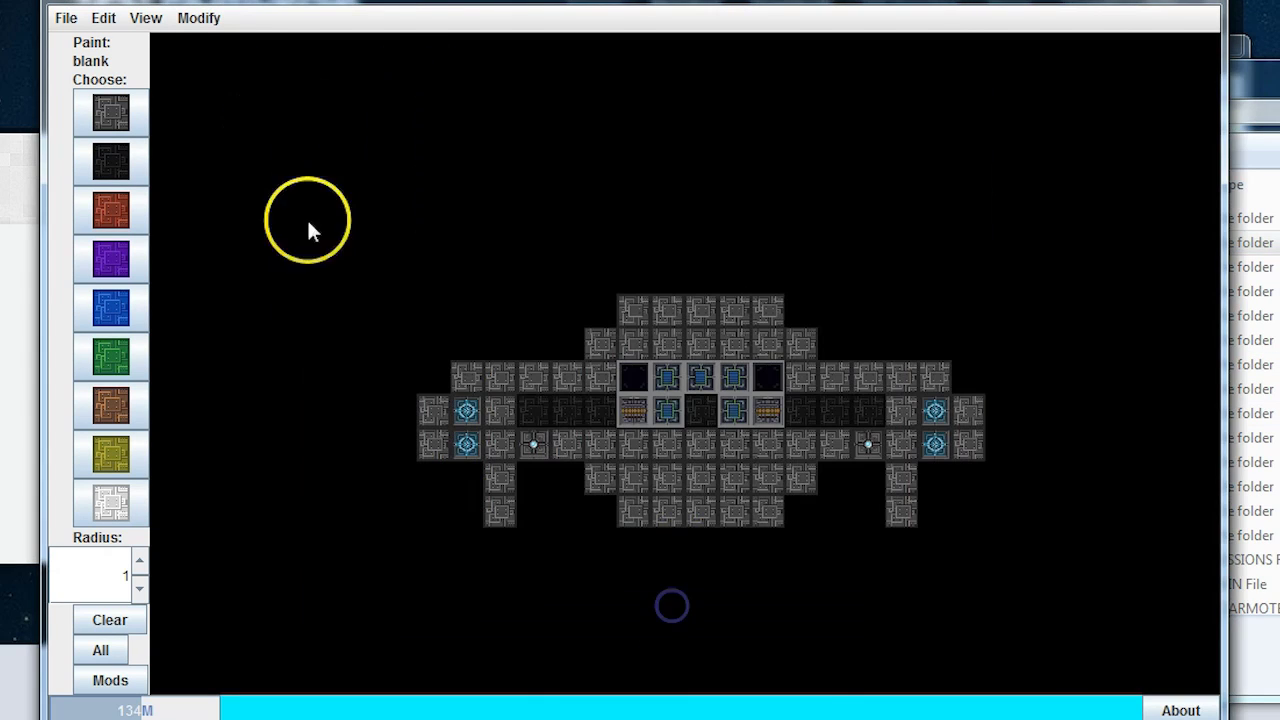
click(198, 22)
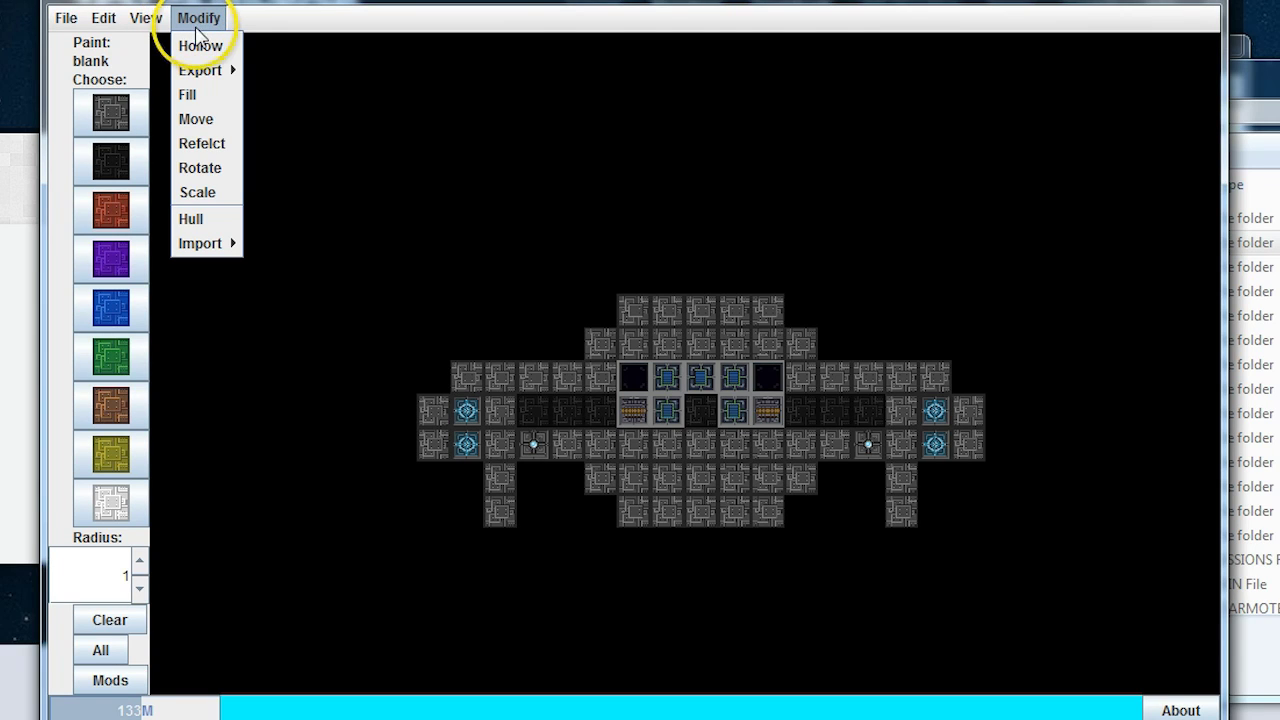
click(197, 31)
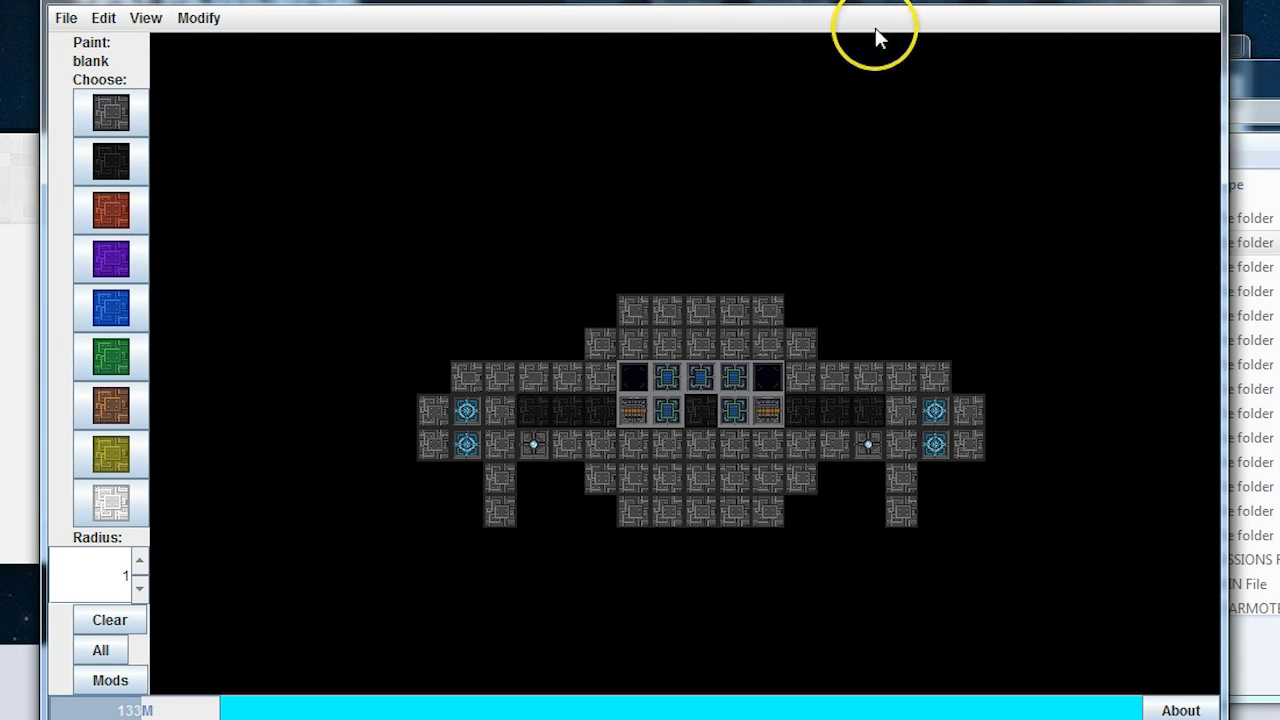
drag(855, 3, 853, 0)
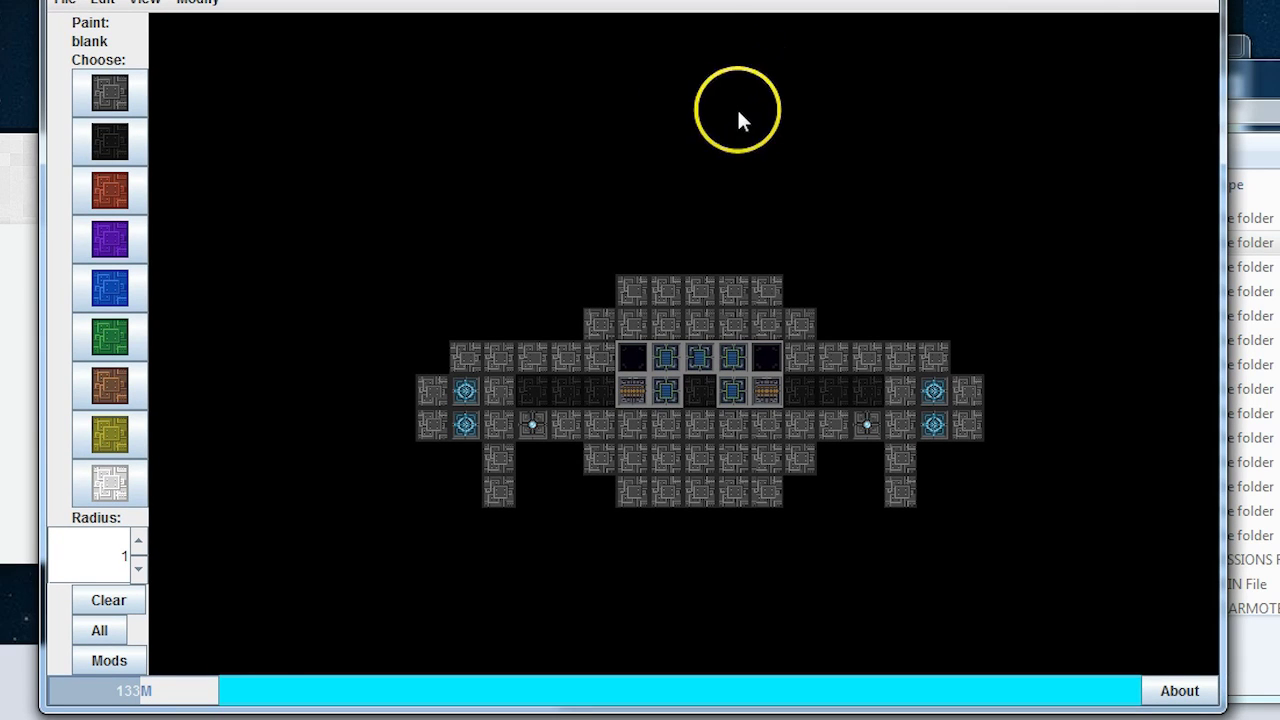
click(63, 3)
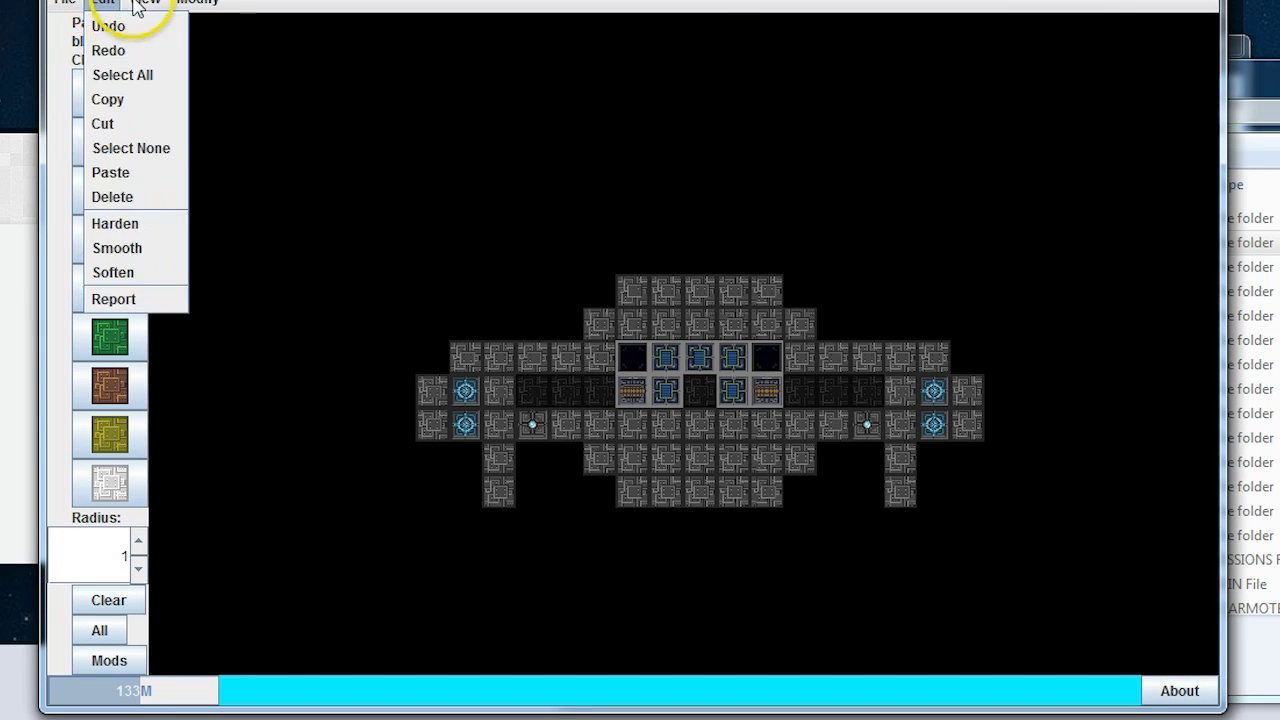
click(196, 4)
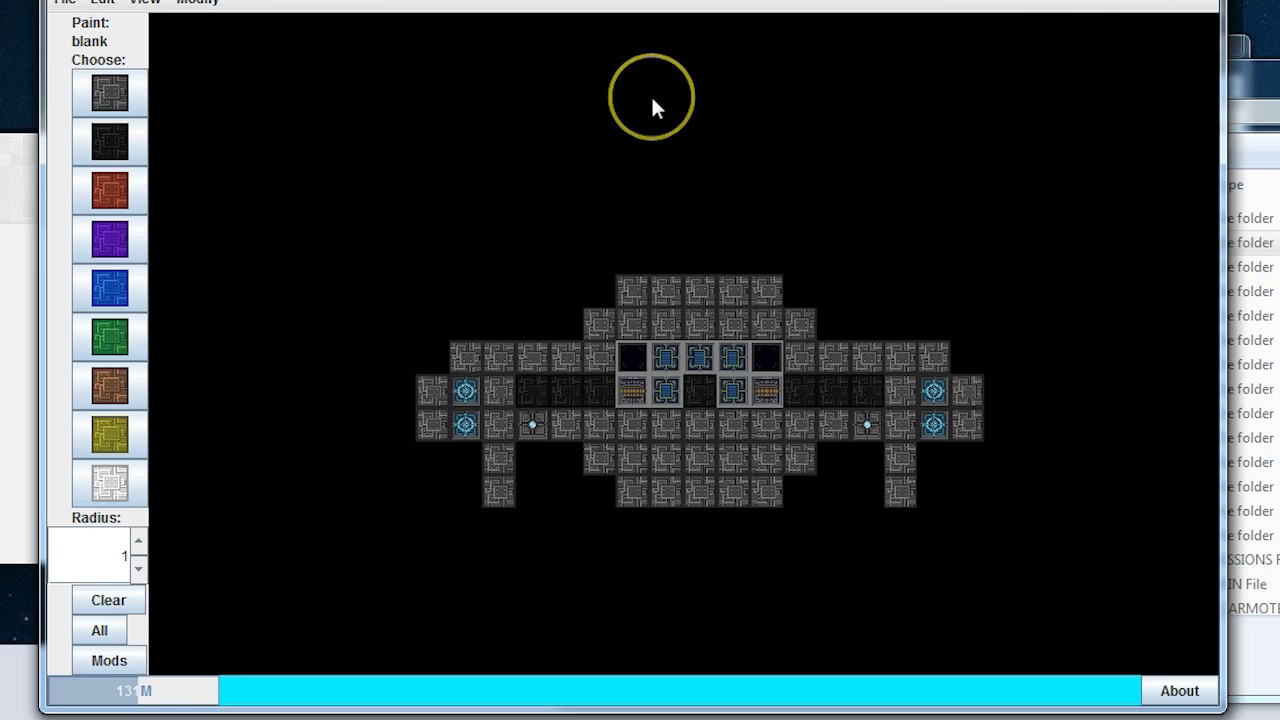
Step: Close the ship editor and both extra StarMade folder windows
click(1203, 2)
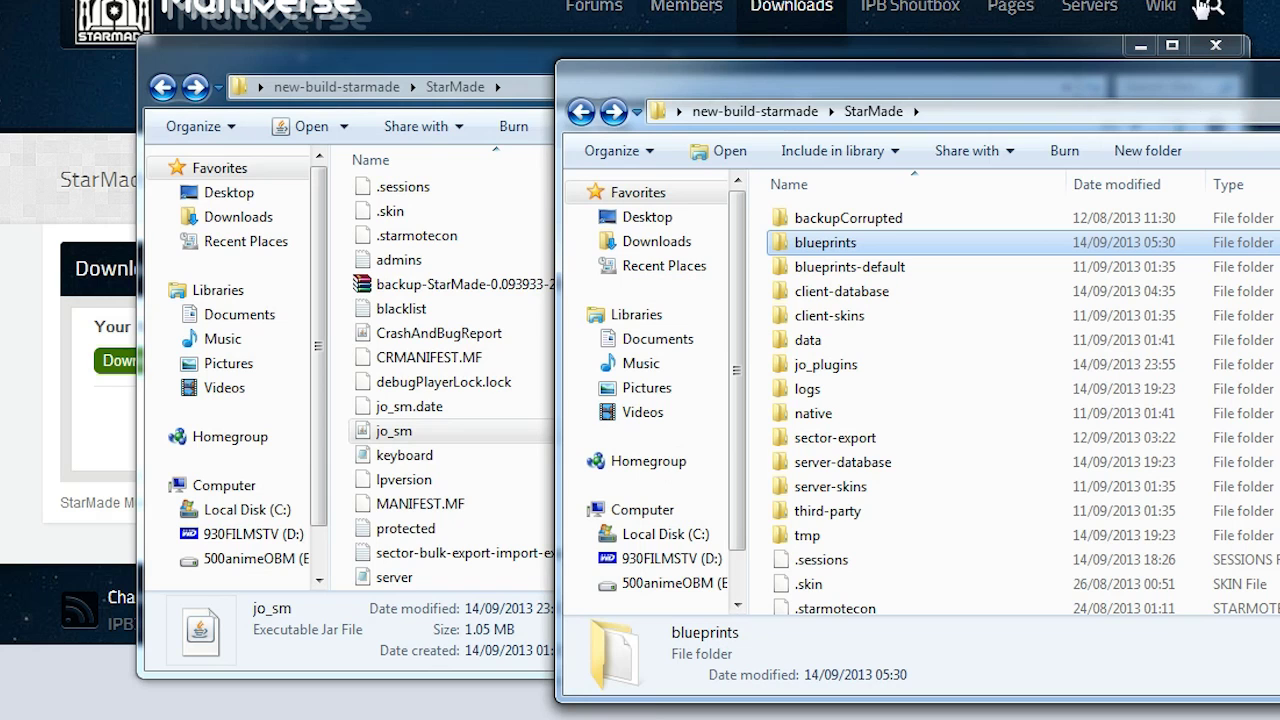
drag(1276, 92, 871, 72)
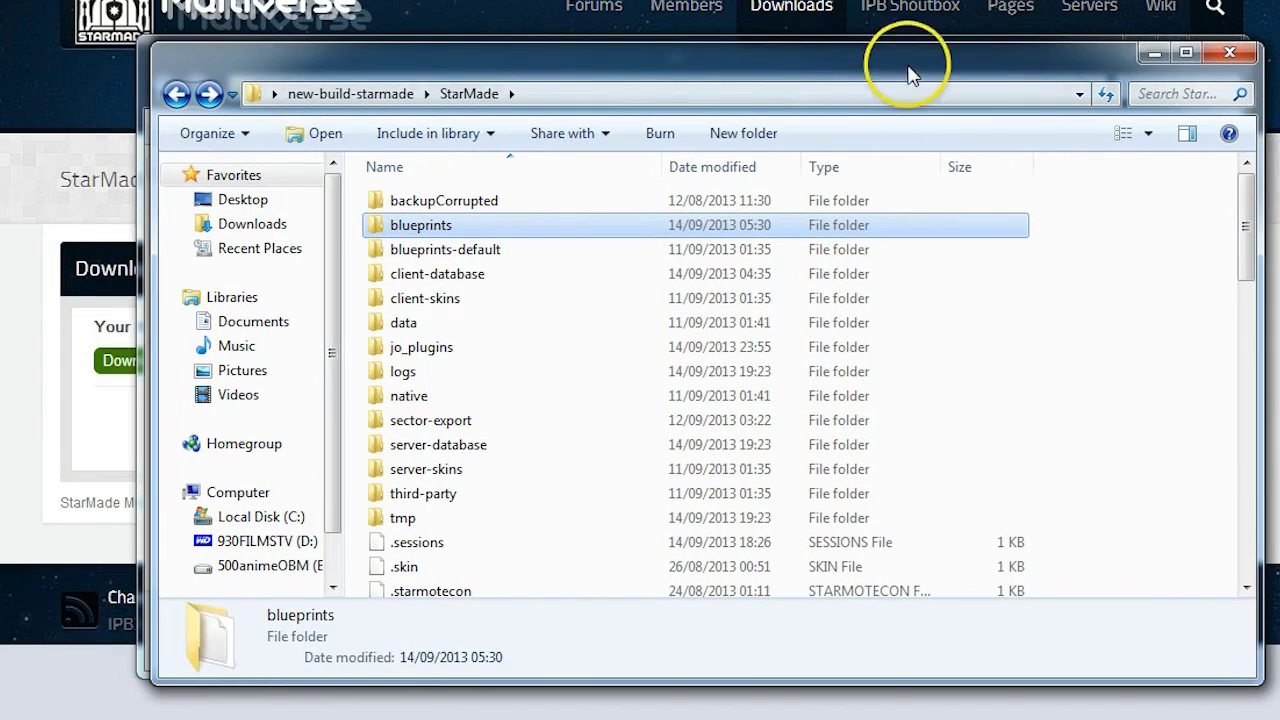
click(1231, 56)
click(1229, 54)
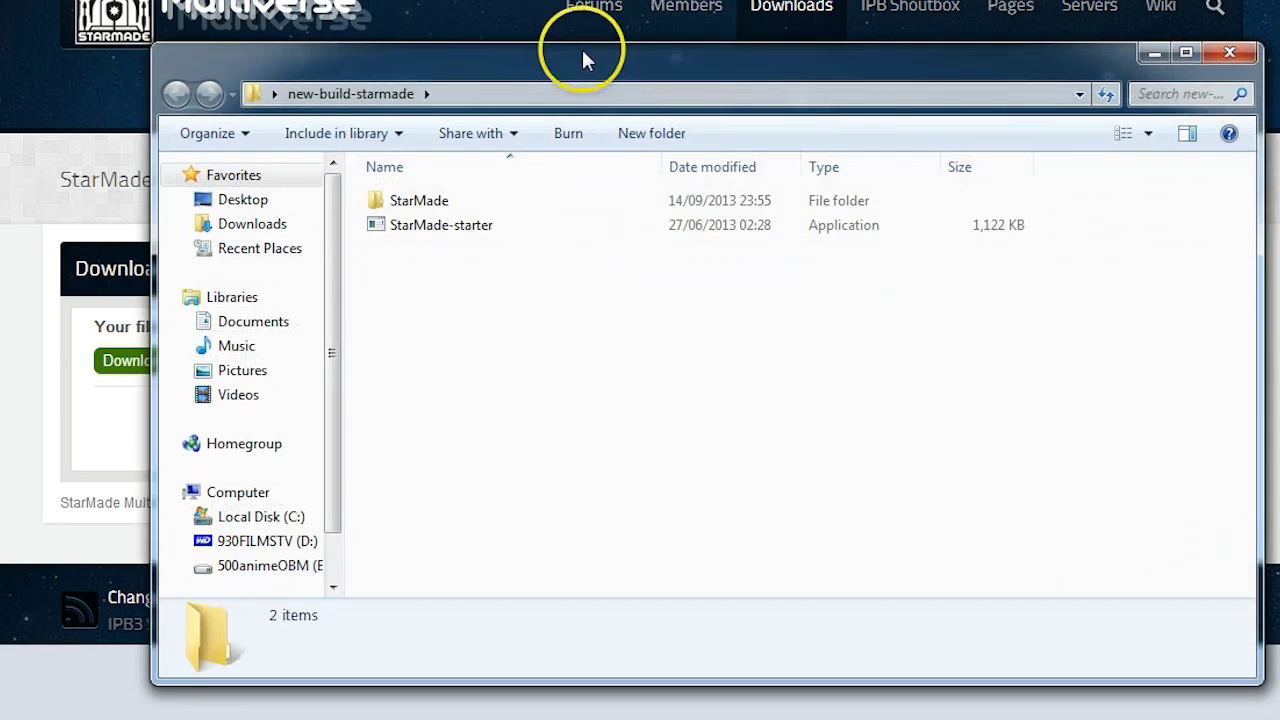
Step: In new-build-starmade, open the StarMade folder and select the SMEdit jar
mouse_move(582, 49)
mouse_down()
mouse_move(605, 55)
mouse_move(600, 32)
mouse_up()
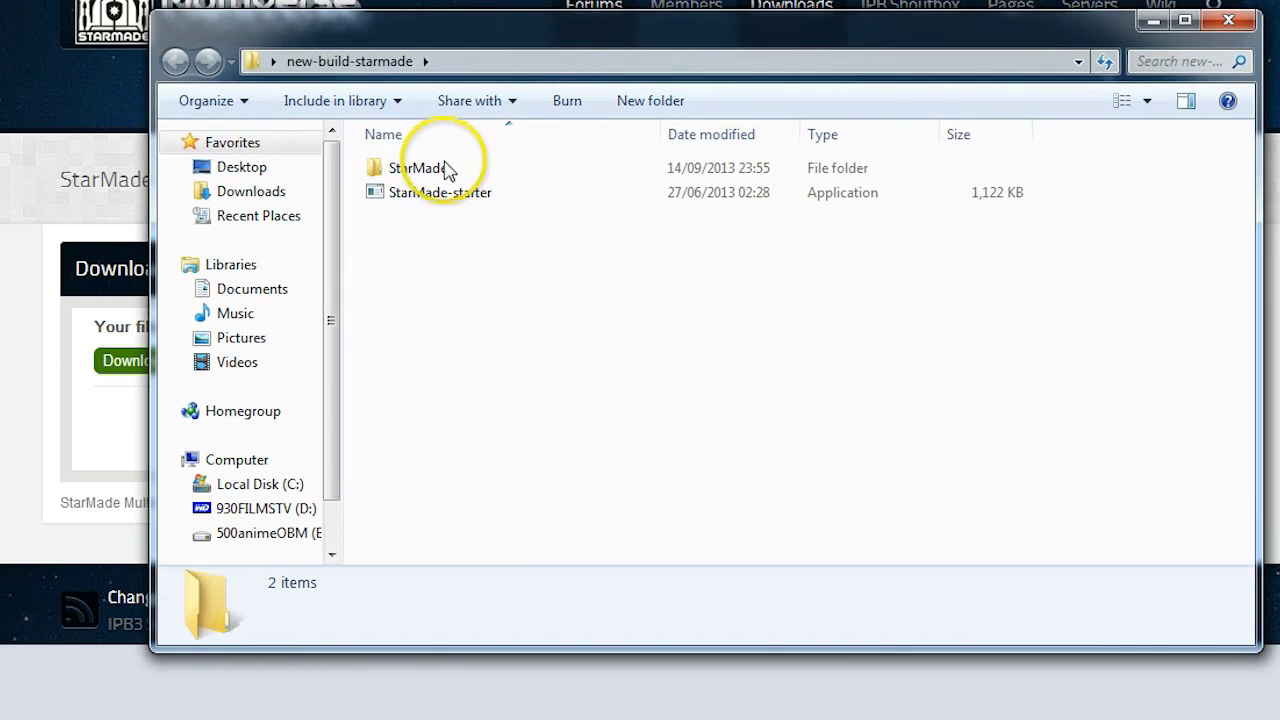
click(381, 197)
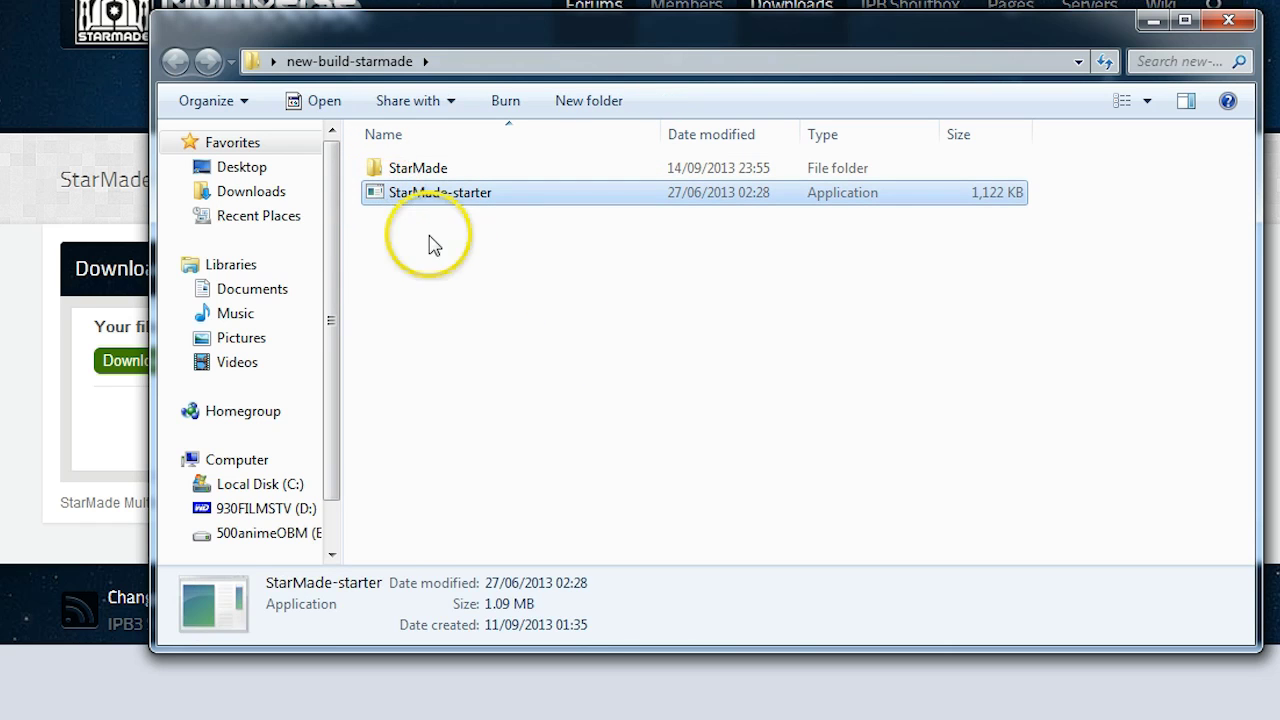
double_click(389, 170)
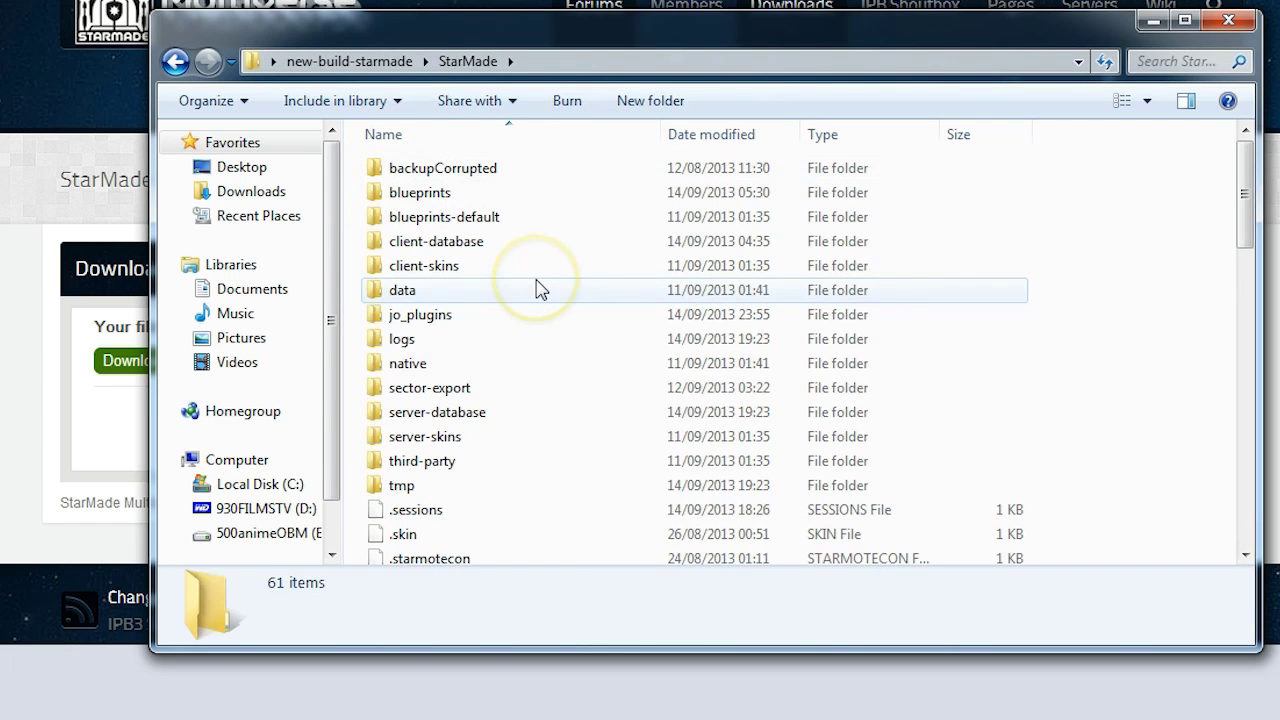
scroll(1134, 266, down, 11)
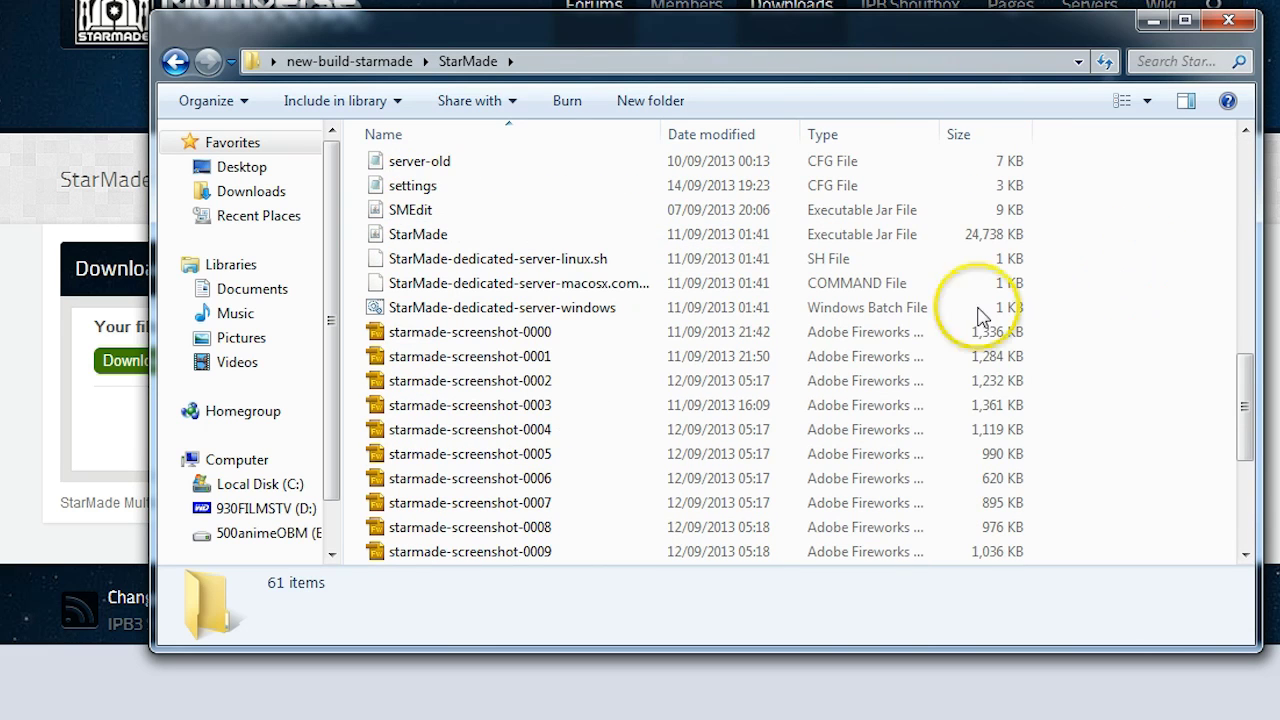
click(430, 214)
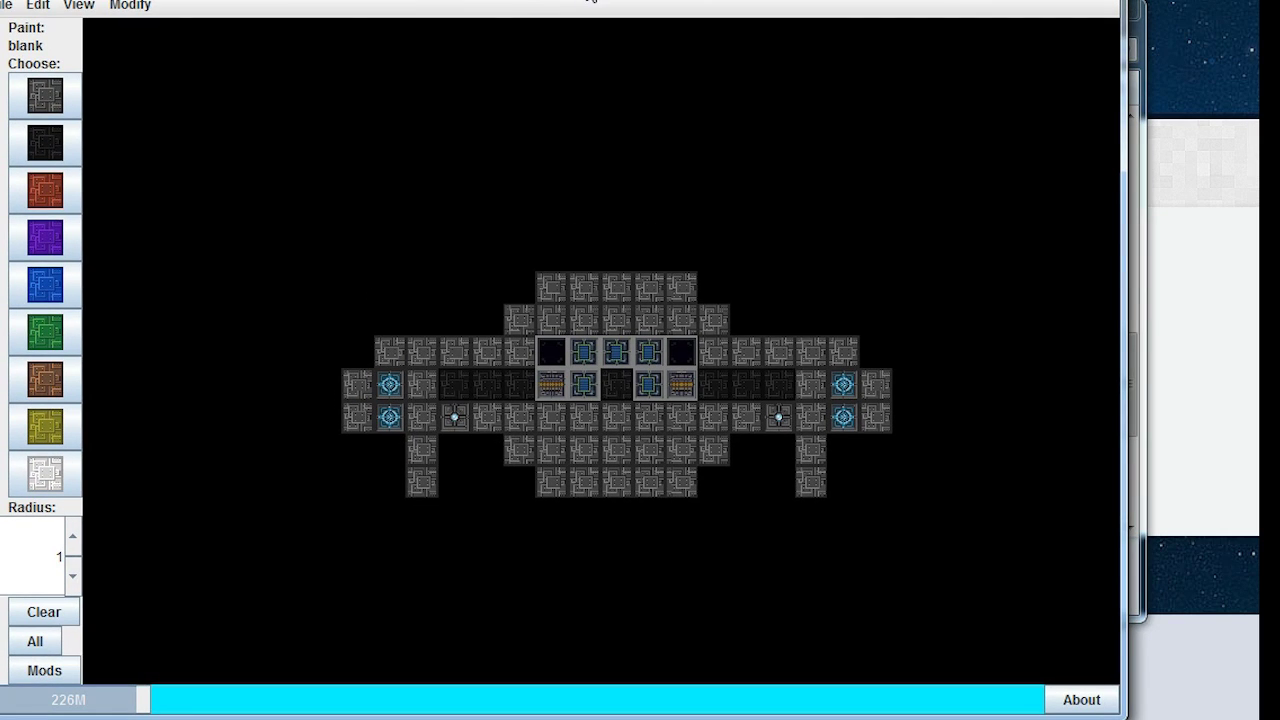
Step: Glance at the Modify > Import options (Binvox, OBJ), then close the ship editor
click(127, 6)
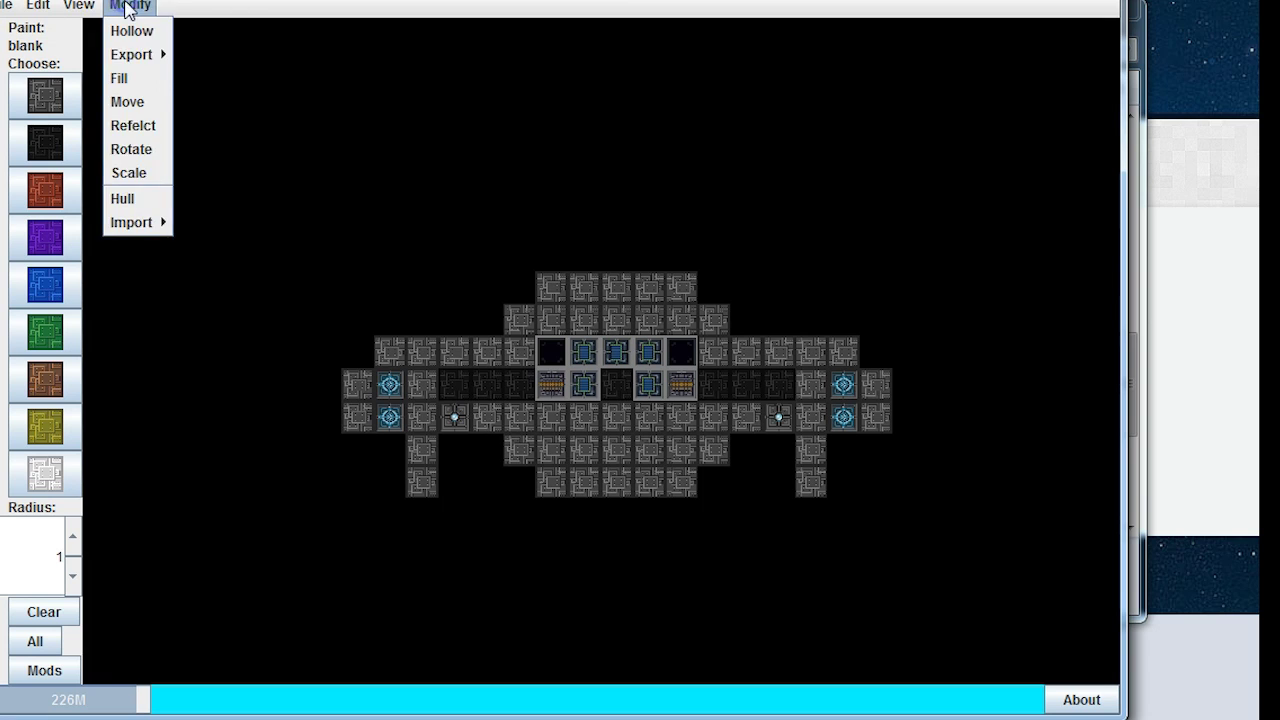
mouse_move(115, 233)
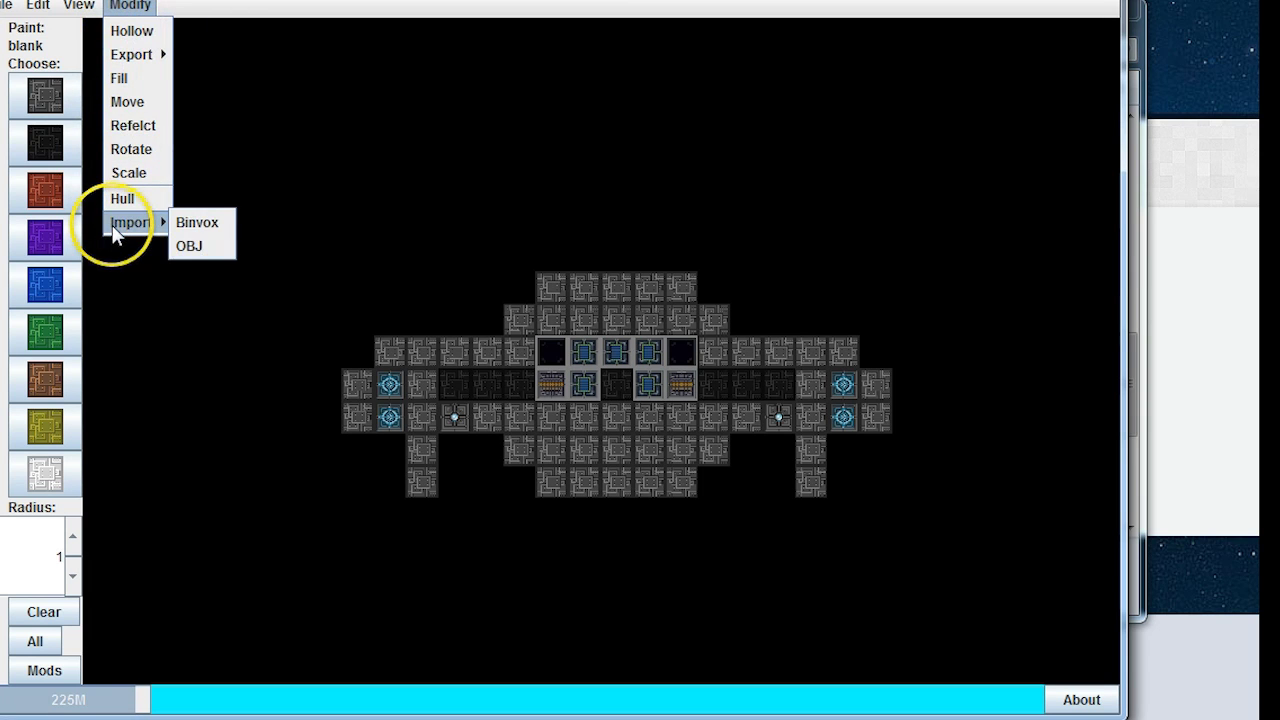
click(118, 8)
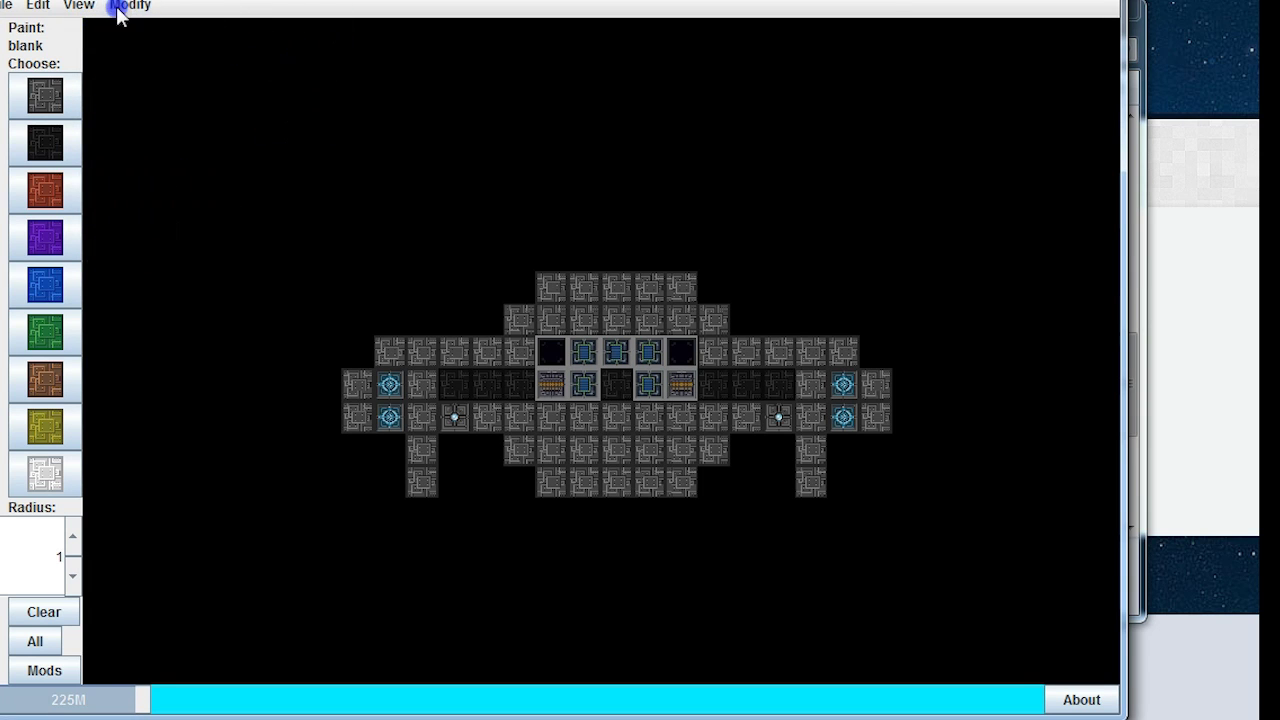
click(1010, 3)
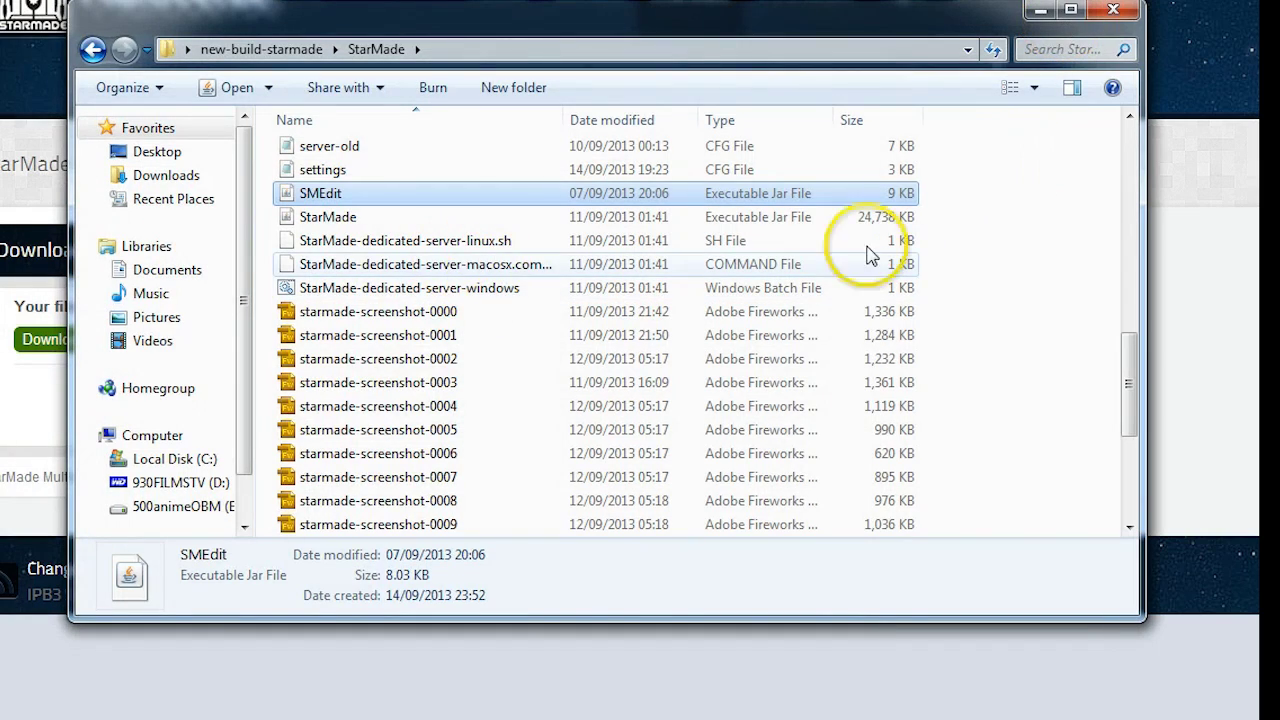
Step: Confirm jo_plugins holds the 118 KB JoFileMods jar, then go back and select the jo_sm jar
scroll(1022, 258, up, 8)
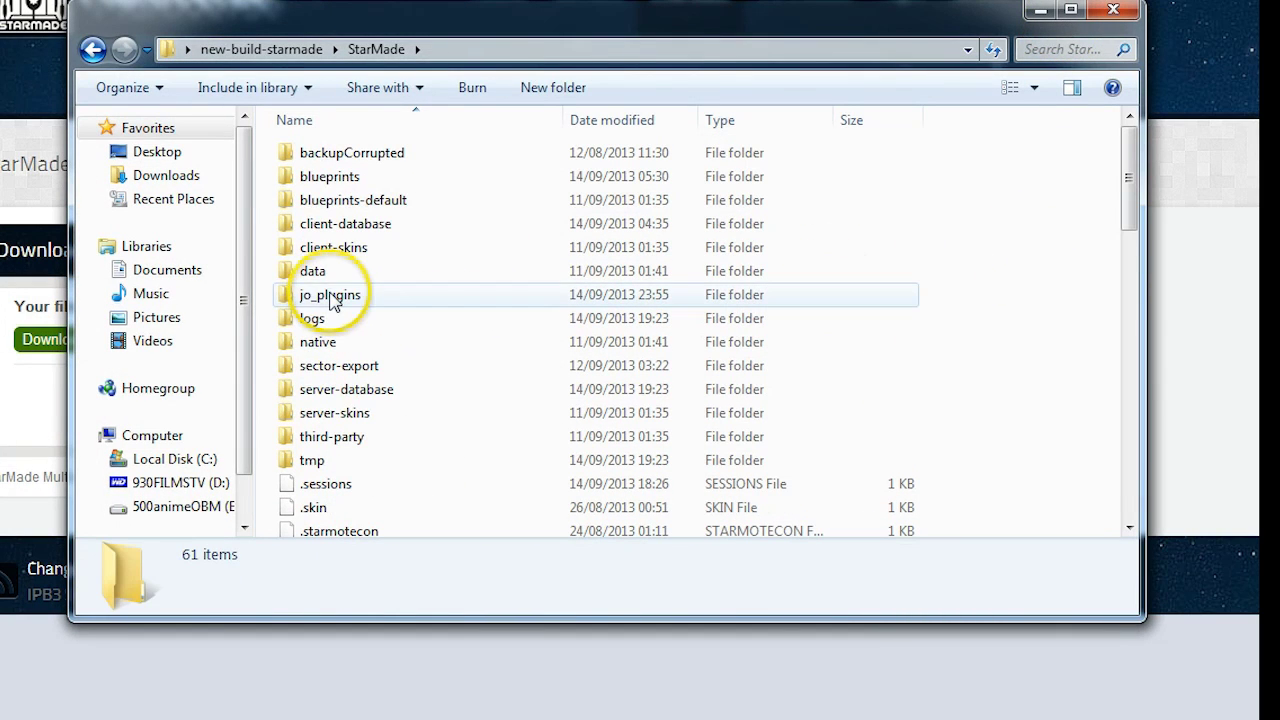
click(331, 297)
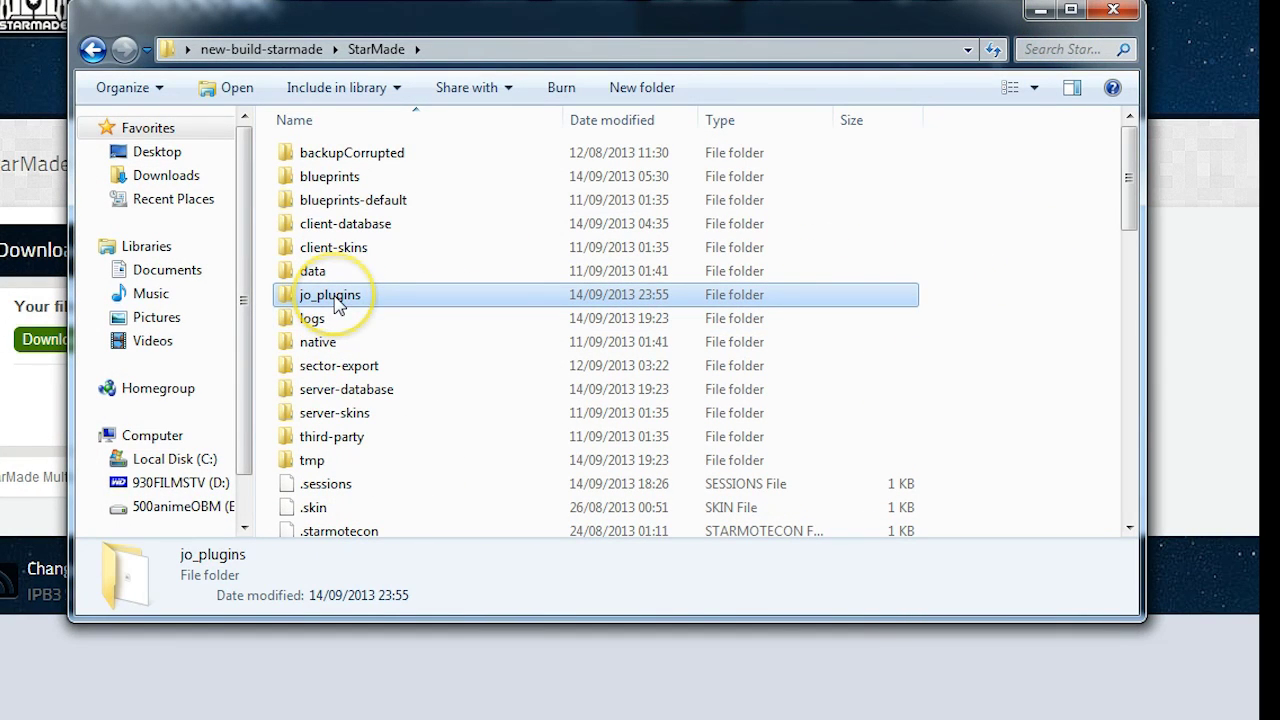
double_click(337, 305)
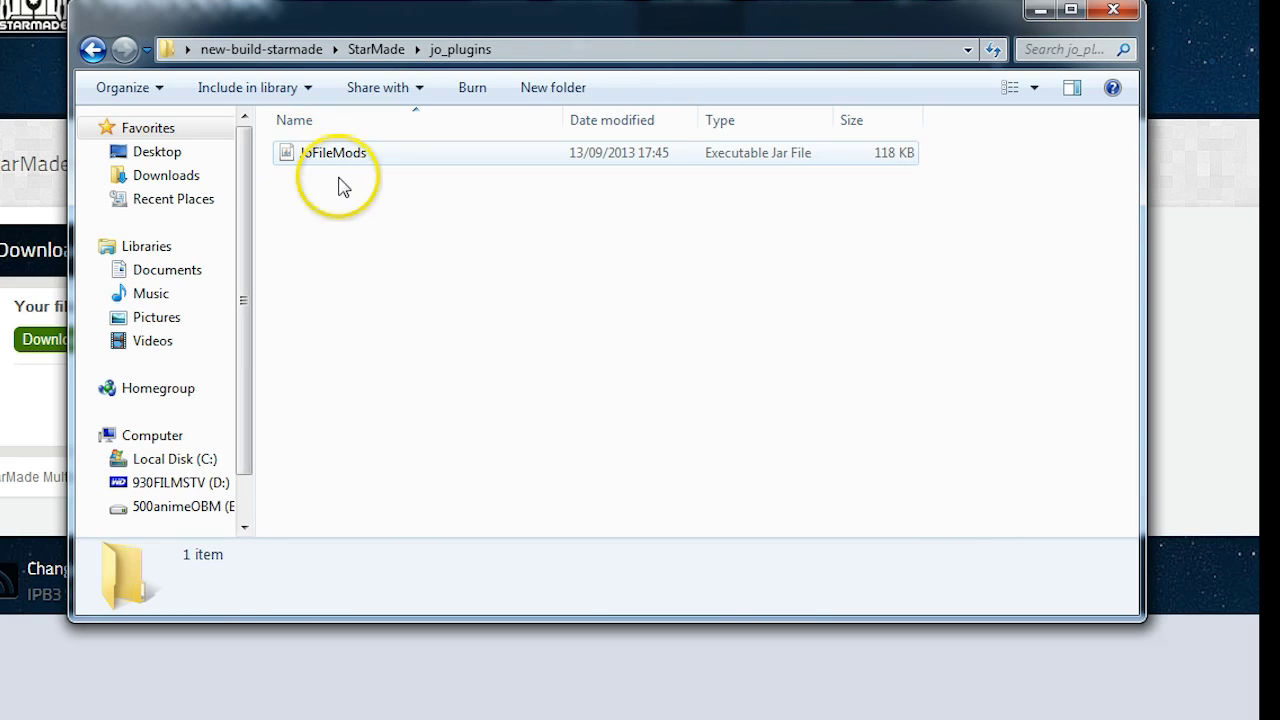
click(92, 49)
scroll(524, 306, down, 2)
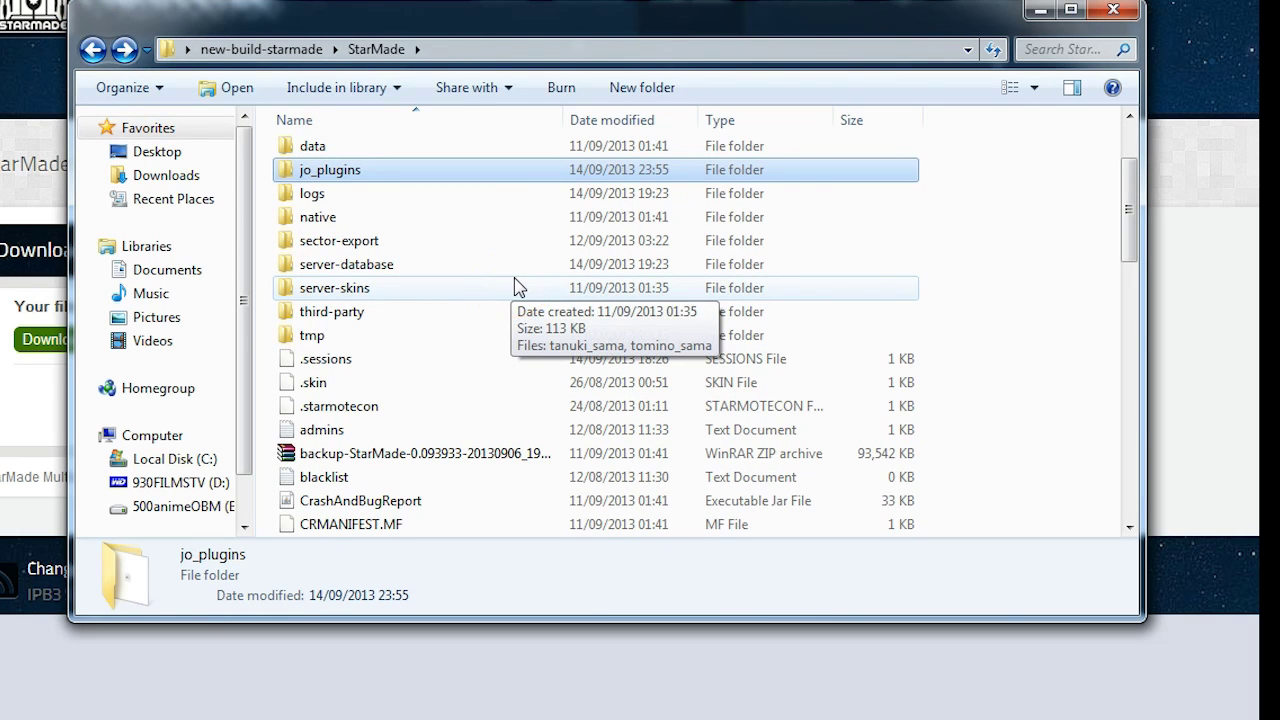
scroll(391, 420, down, 2)
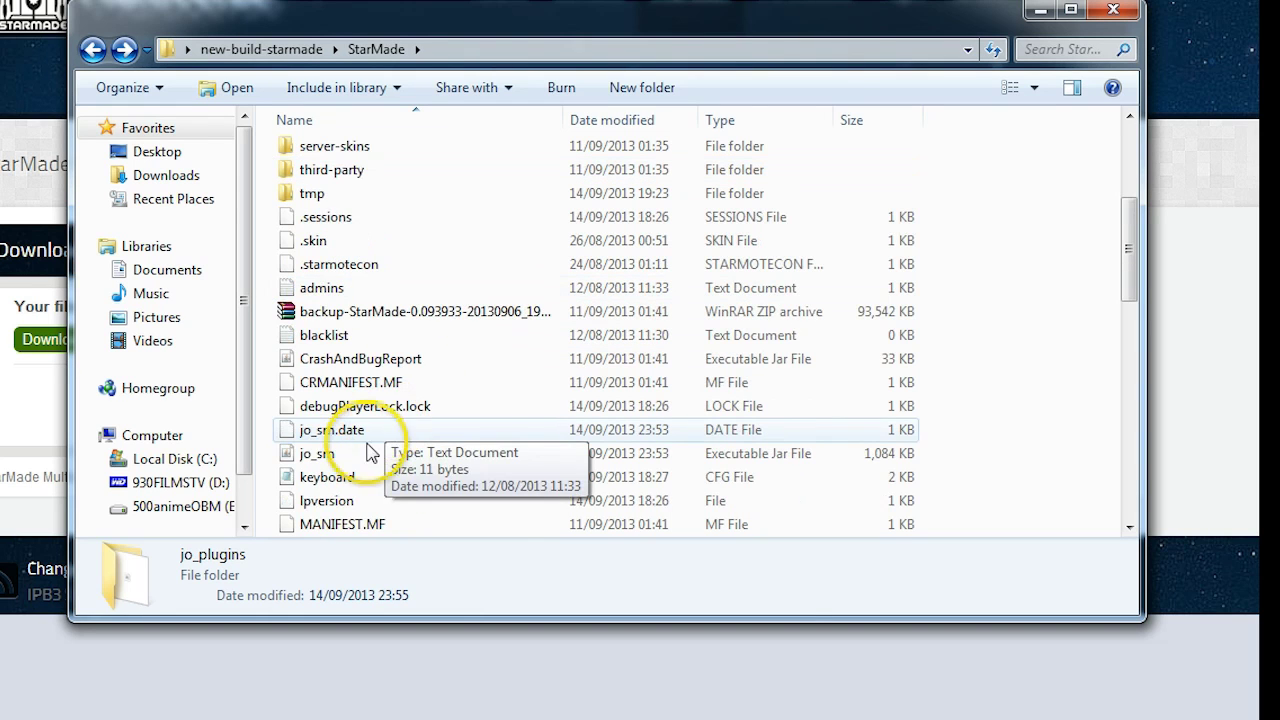
click(310, 453)
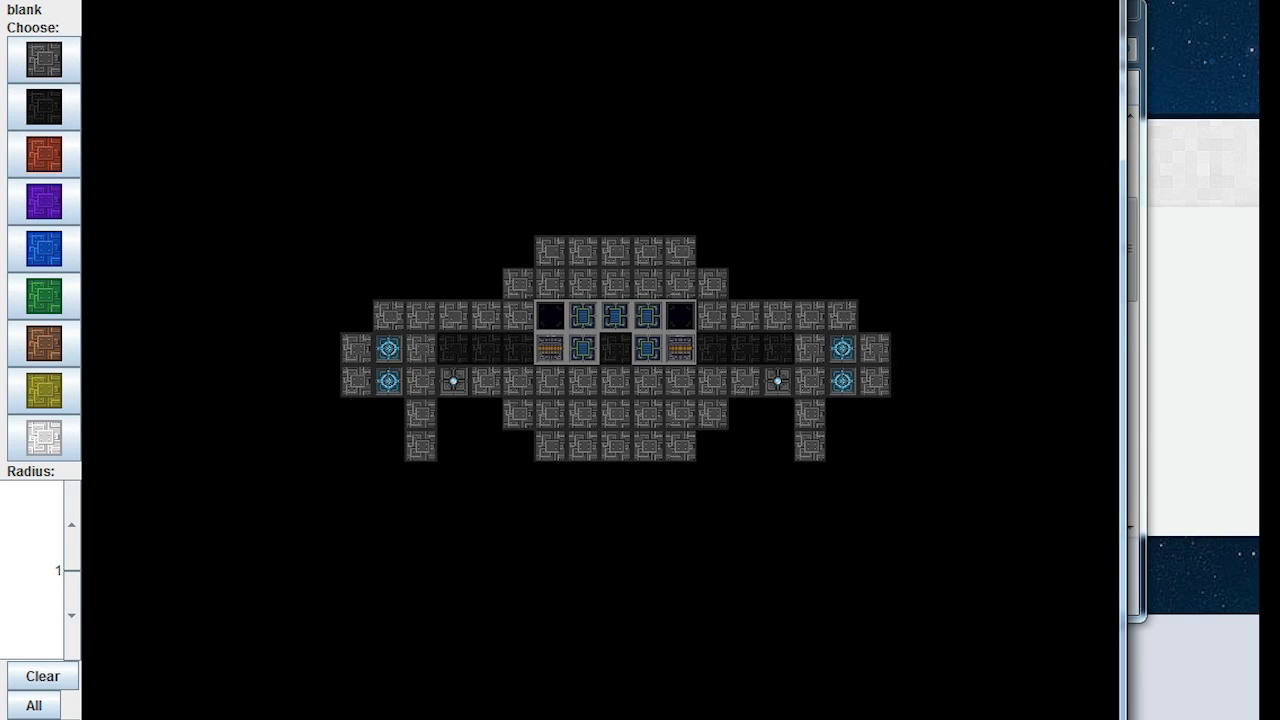
Step: Maximize the editor, review Modify operations like Scale and Binvox/OBJ import, then open the View menu
drag(491, 34, 513, 3)
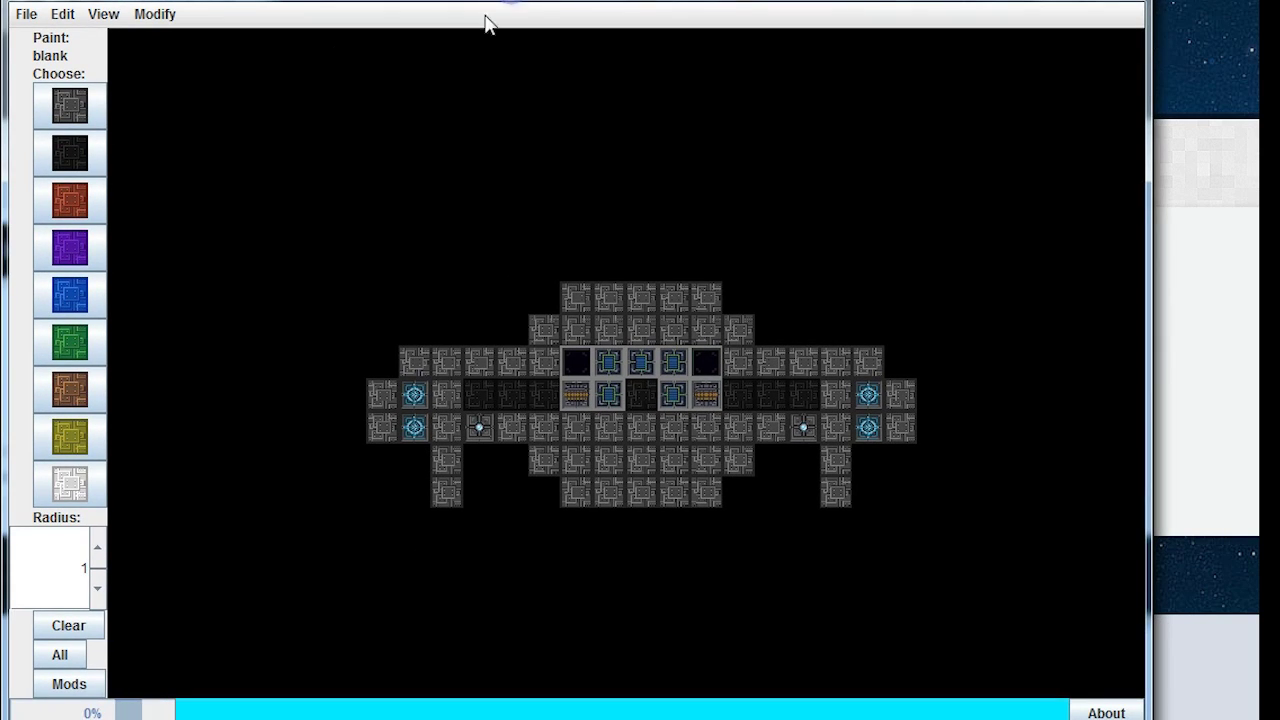
click(160, 15)
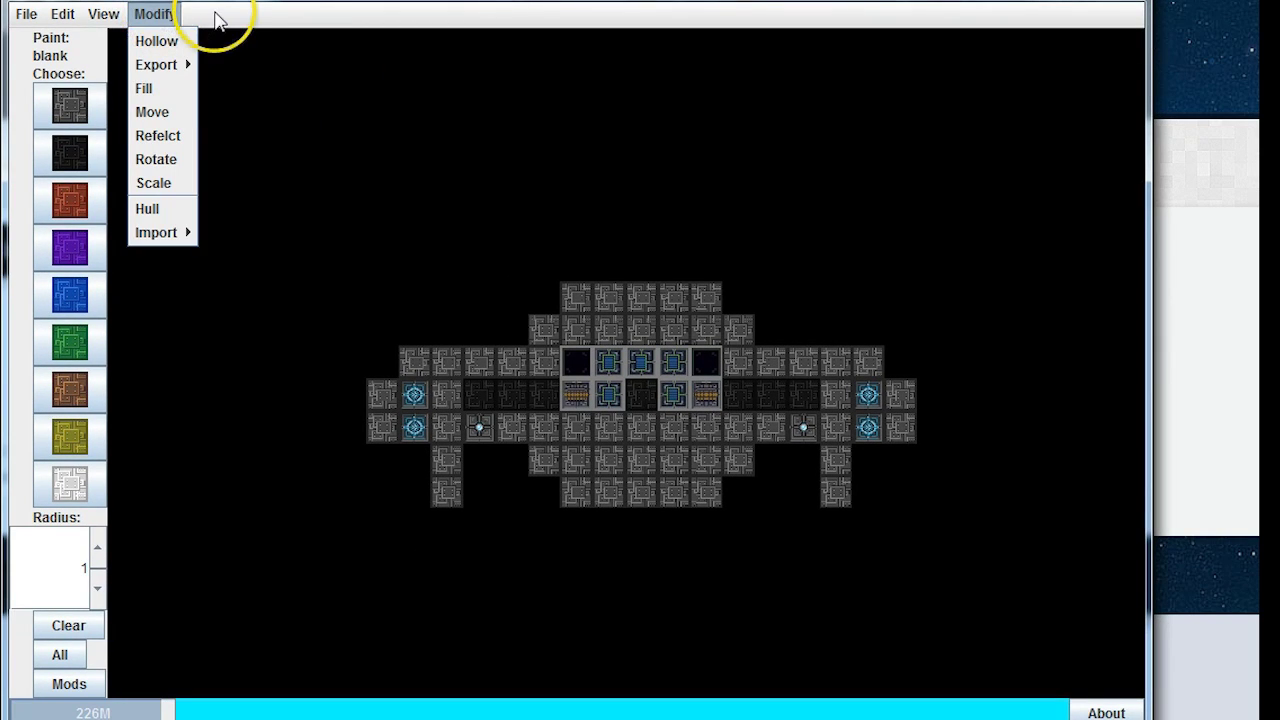
mouse_move(166, 78)
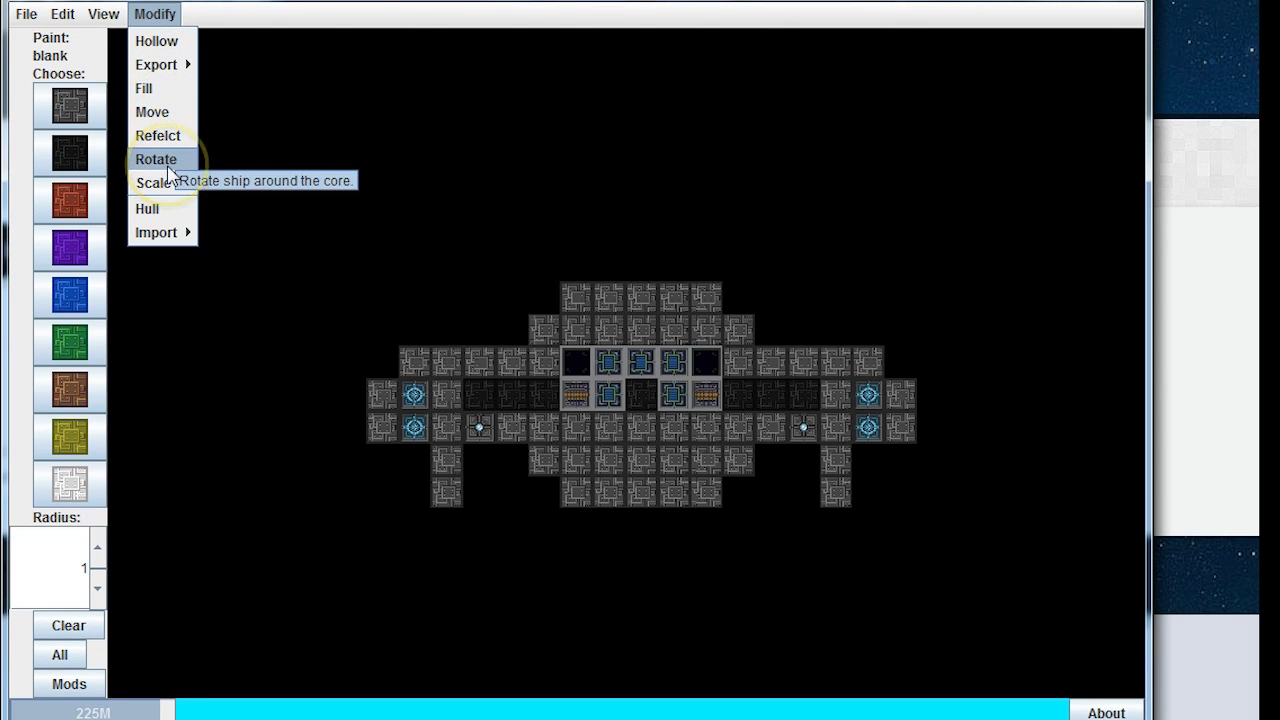
click(166, 190)
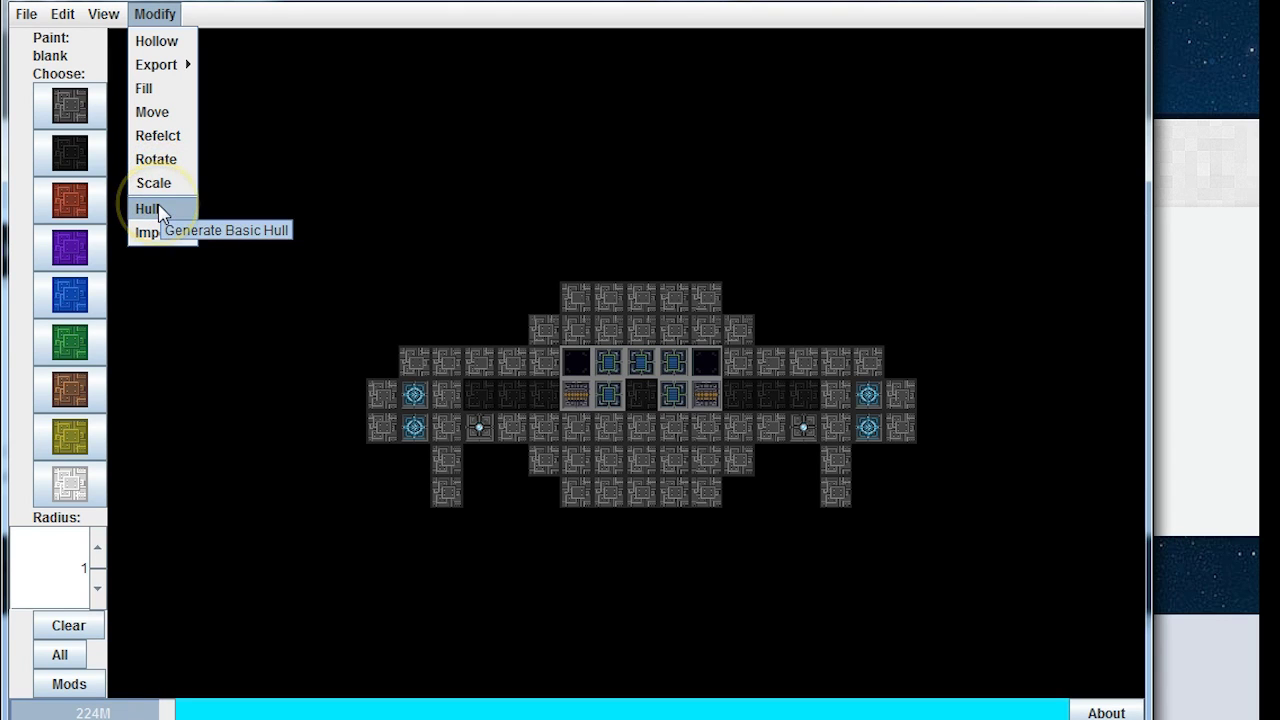
click(168, 233)
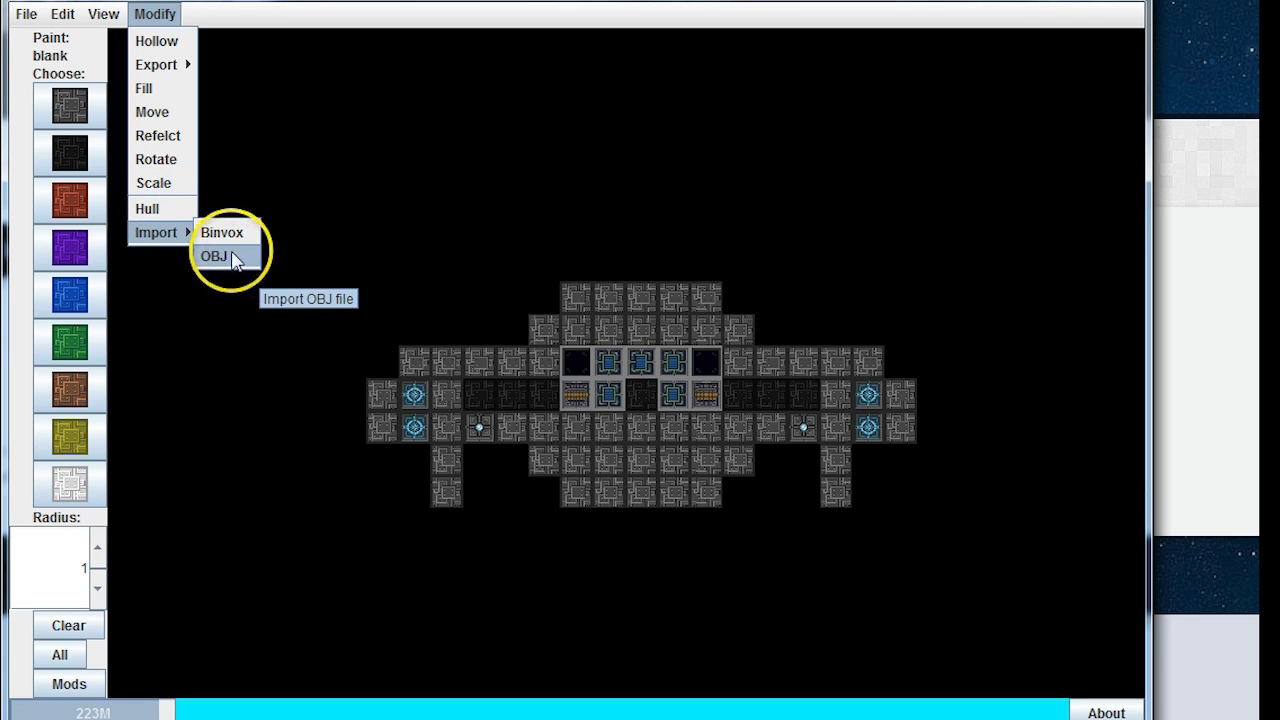
mouse_move(170, 236)
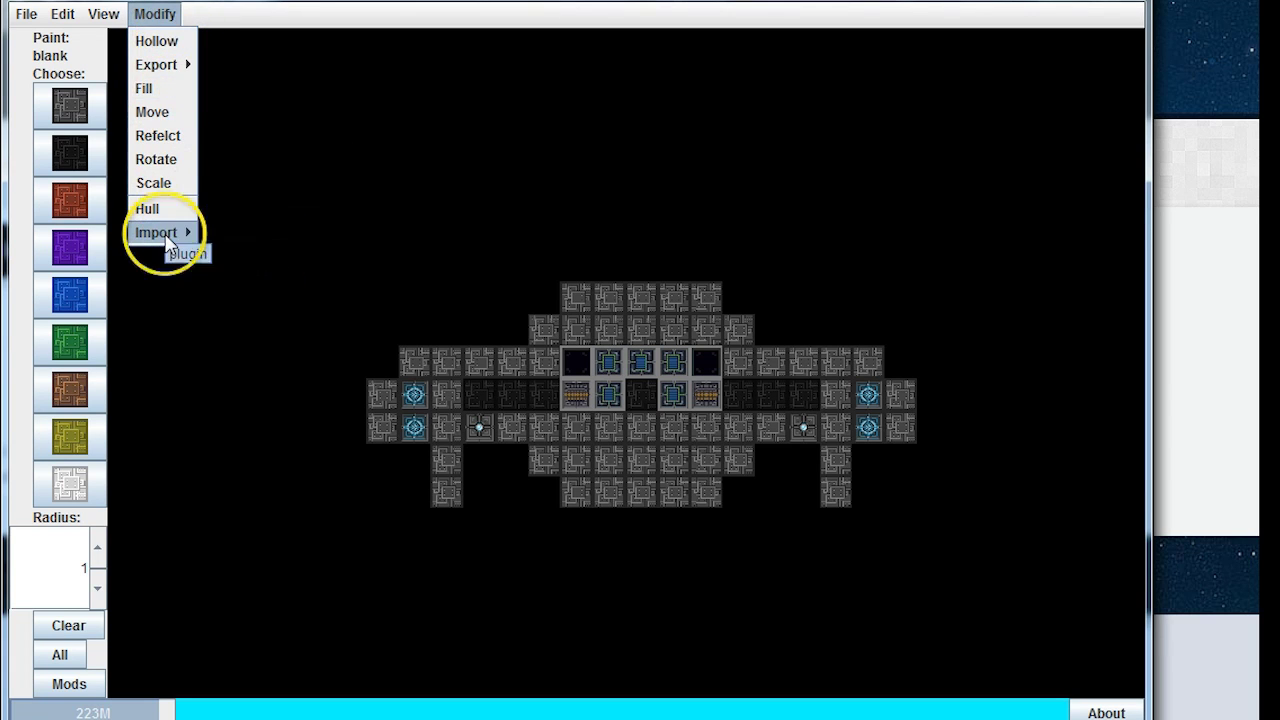
drag(474, 219, 475, 170)
click(106, 16)
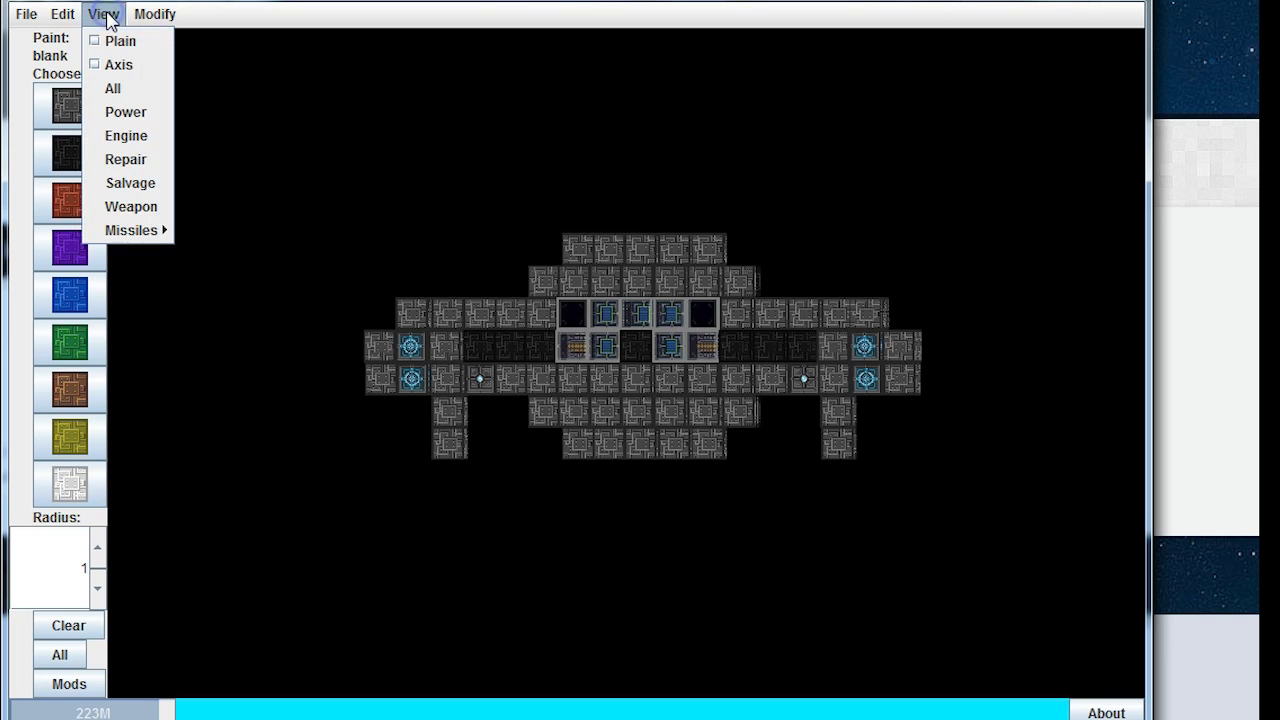
Step: Turn on the coordinate axes and filter the 3D view to power blocks
click(97, 66)
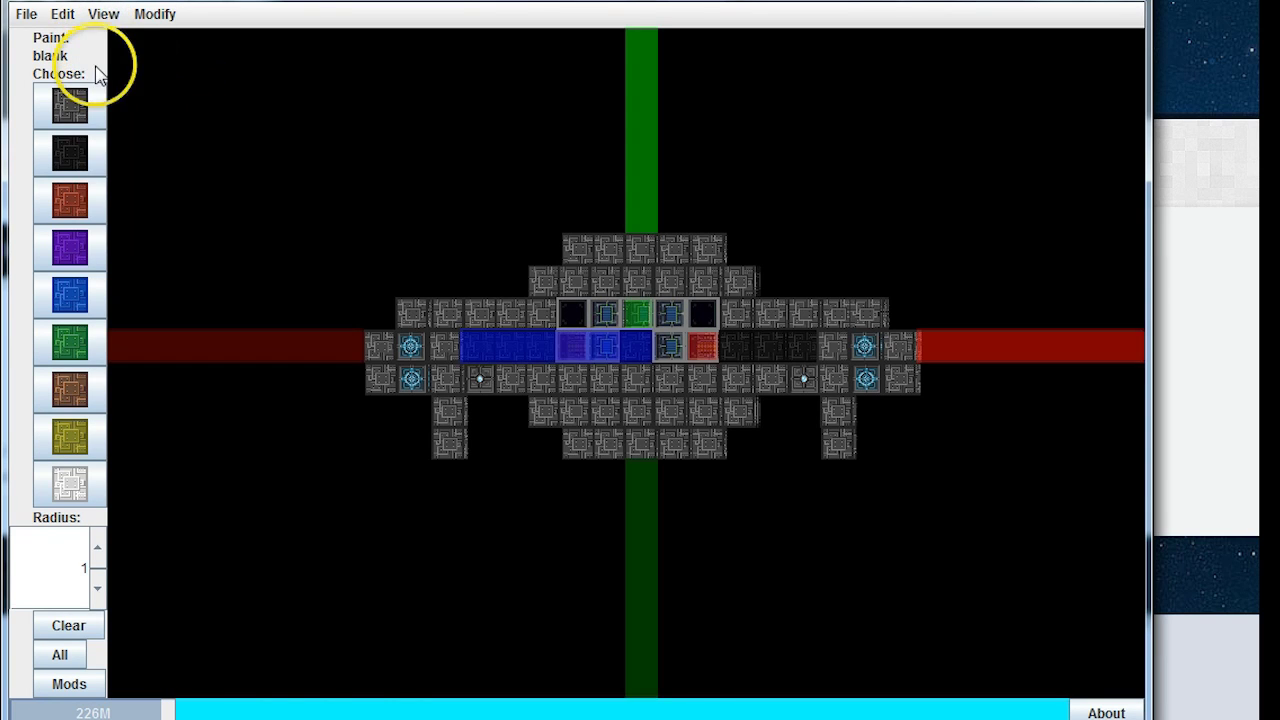
drag(278, 118, 295, 146)
click(97, 15)
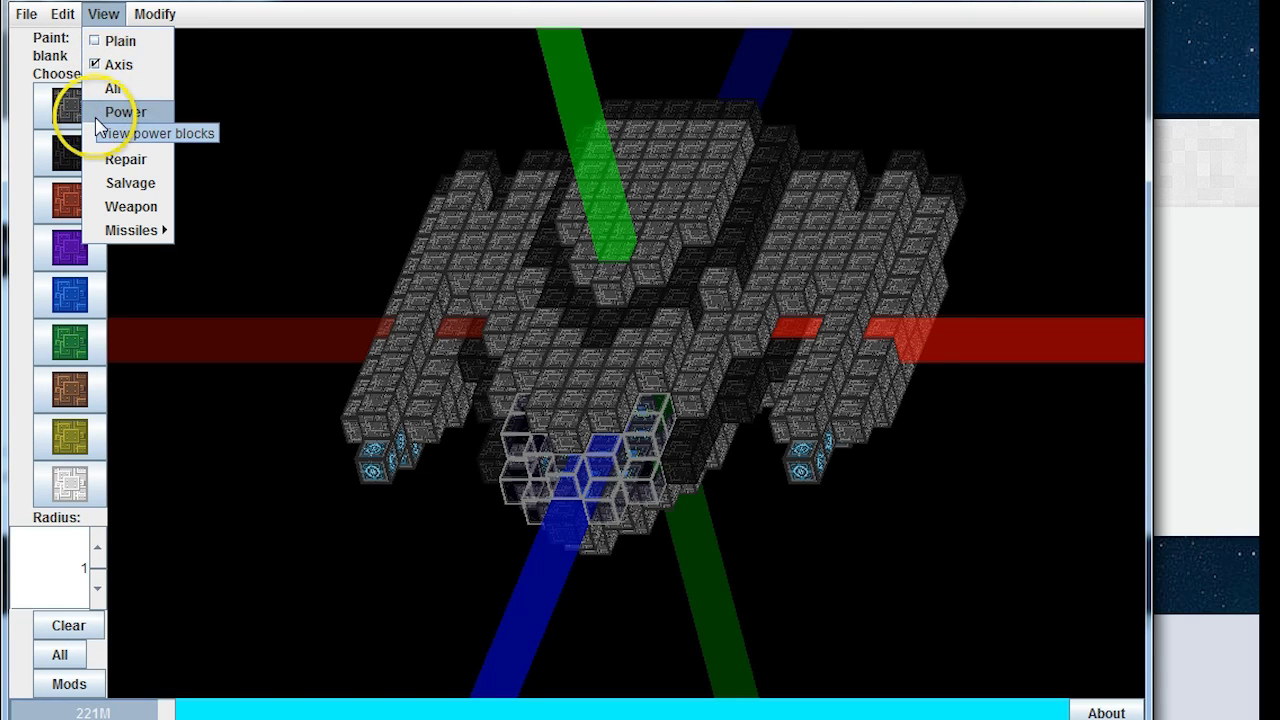
click(99, 122)
drag(280, 186, 234, 114)
Step: Filter the view to engine blocks, then repair blocks, rotating to inspect each
click(104, 14)
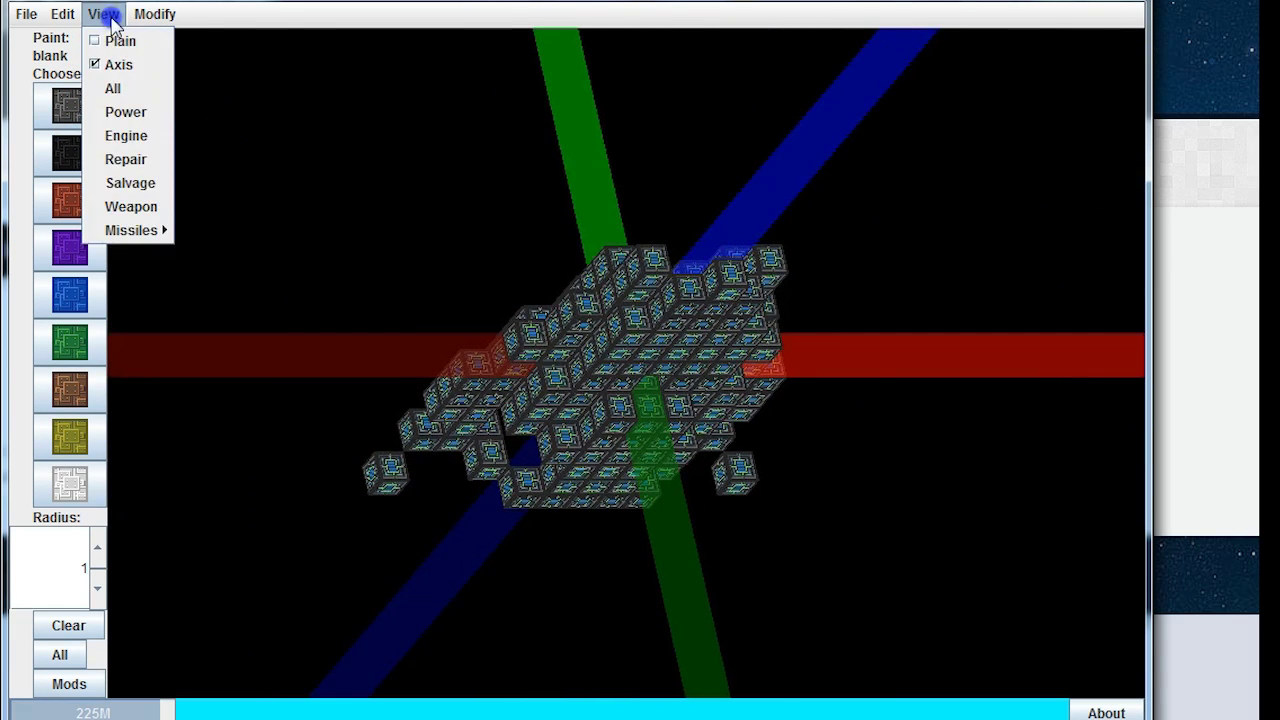
click(127, 135)
drag(142, 145, 311, 234)
click(103, 14)
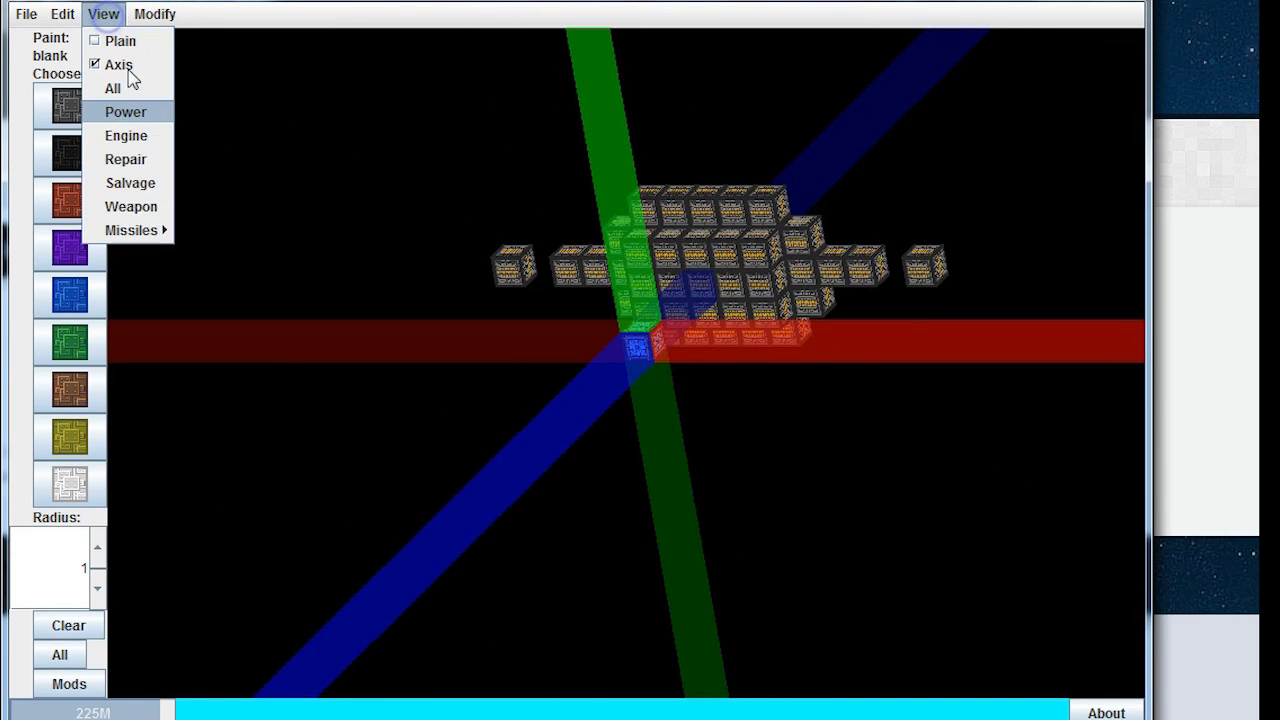
click(126, 160)
drag(342, 197, 409, 180)
Step: Show only salvage, then weapon blocks, then the Dumb missile blocks
click(103, 14)
click(137, 182)
click(112, 15)
click(136, 206)
drag(137, 209, 362, 209)
click(103, 14)
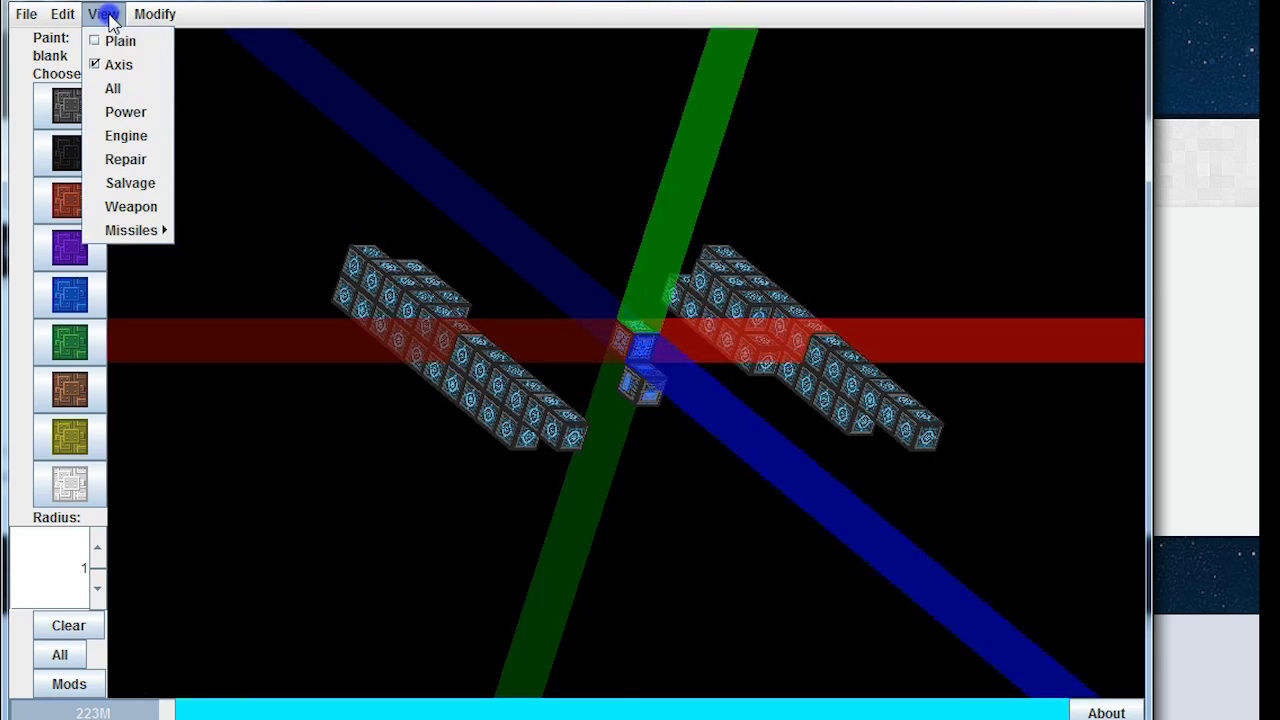
click(131, 206)
click(103, 14)
mouse_move(117, 235)
click(195, 230)
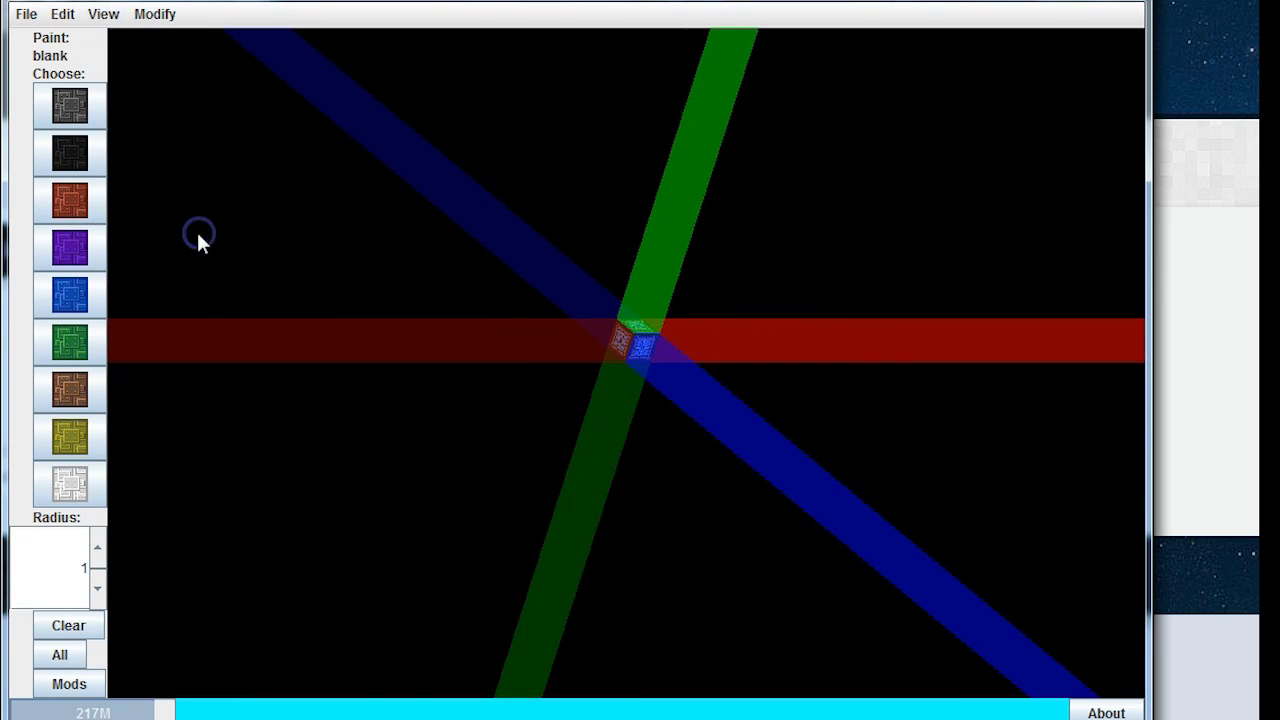
Step: Filter the view to the FAFO missile blocks
click(103, 14)
click(125, 231)
click(196, 238)
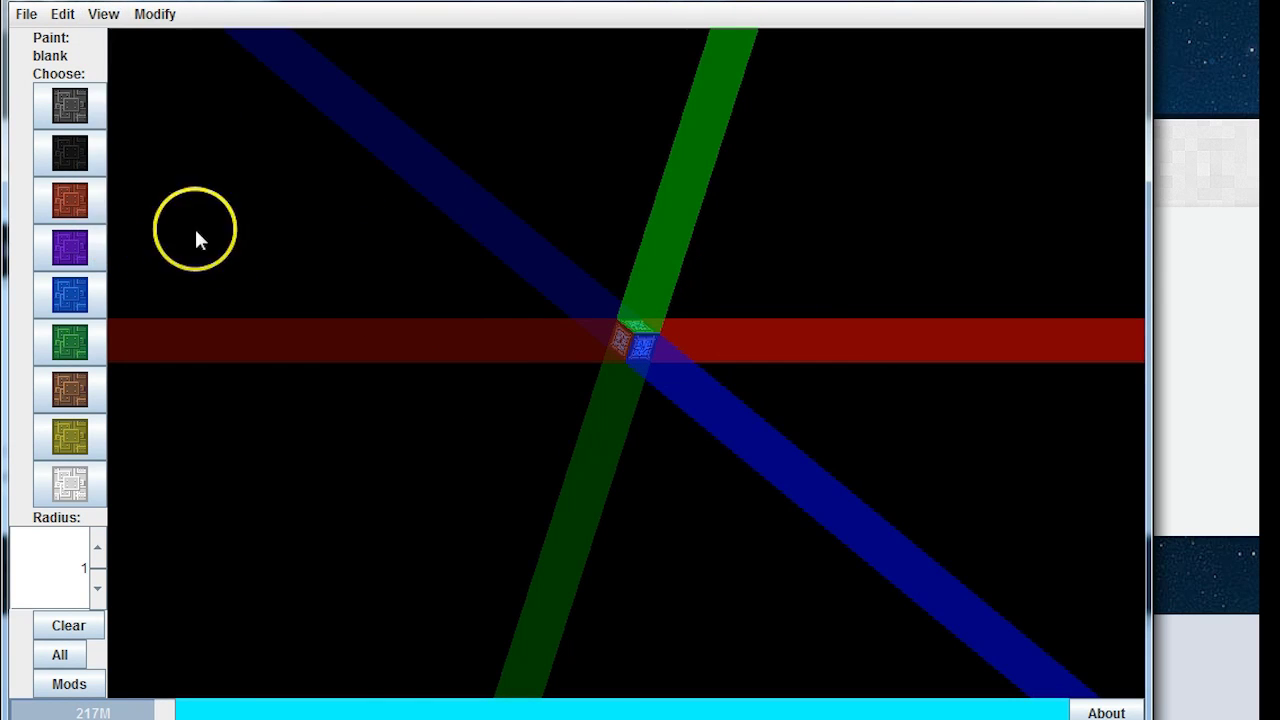
click(103, 14)
mouse_move(130, 230)
click(194, 278)
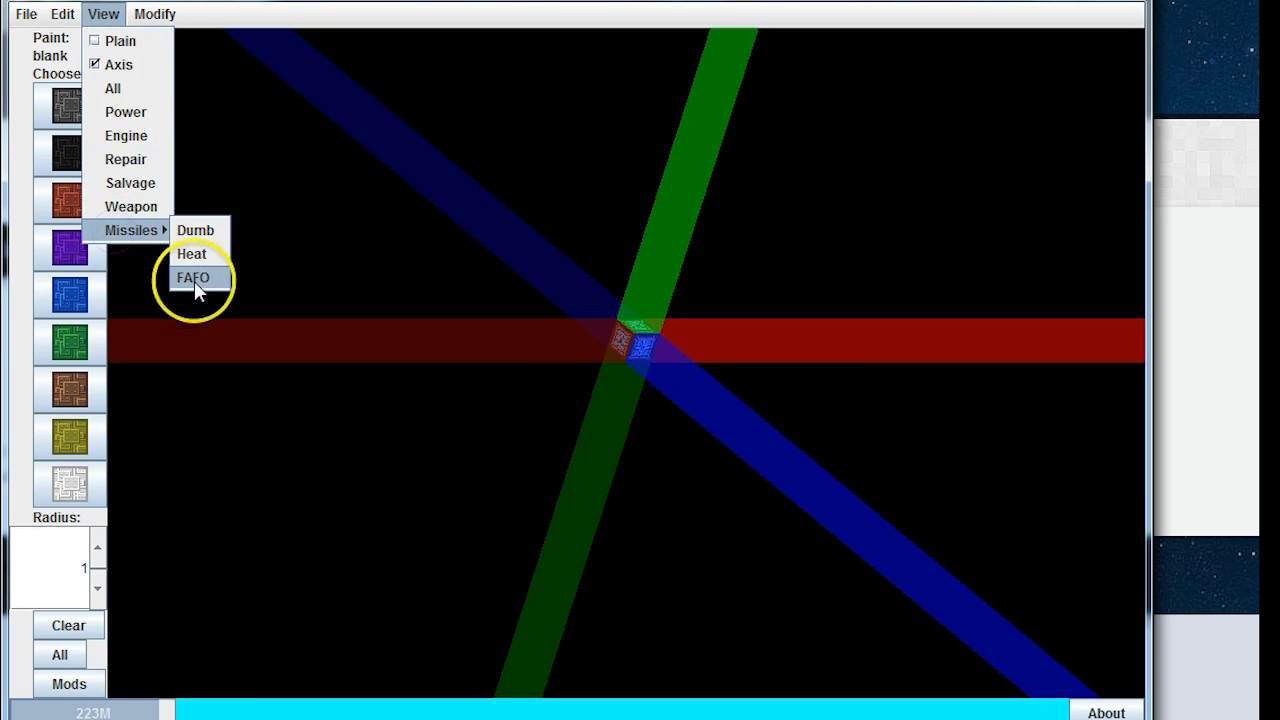
click(103, 14)
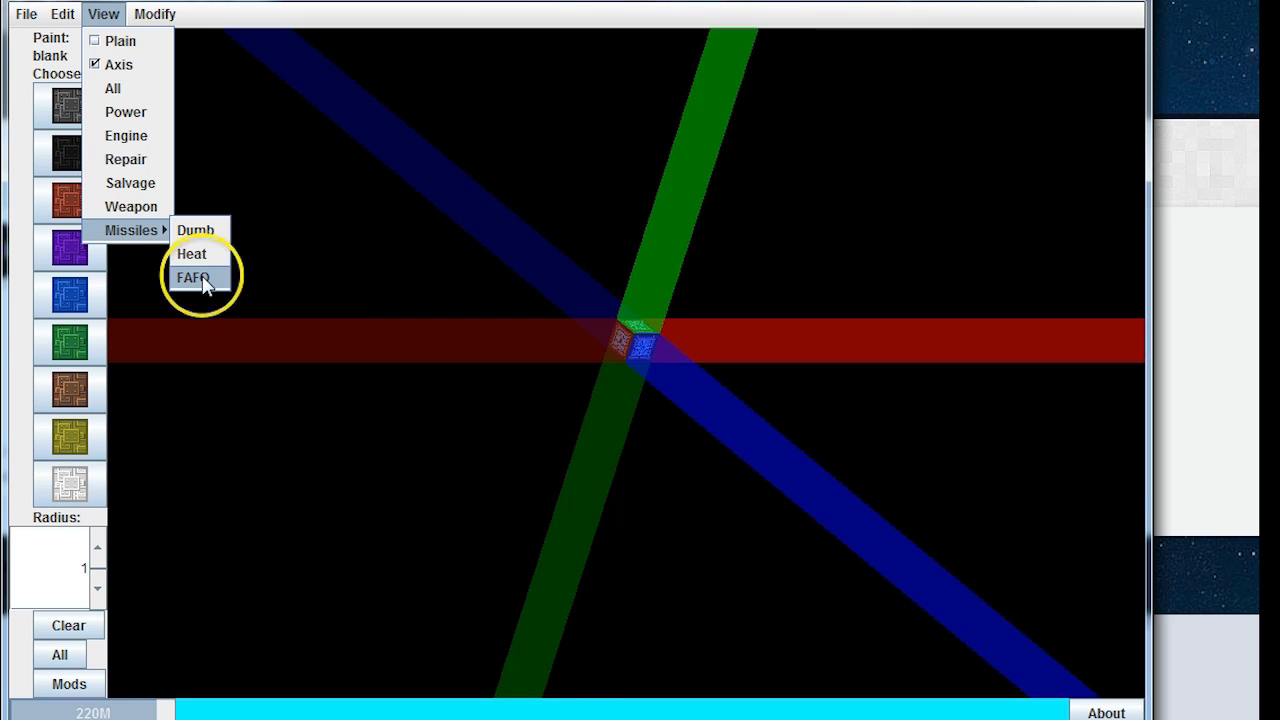
Step: Hide the axes, show all blocks again, and rotate the ship to a top-down view
click(98, 66)
click(108, 16)
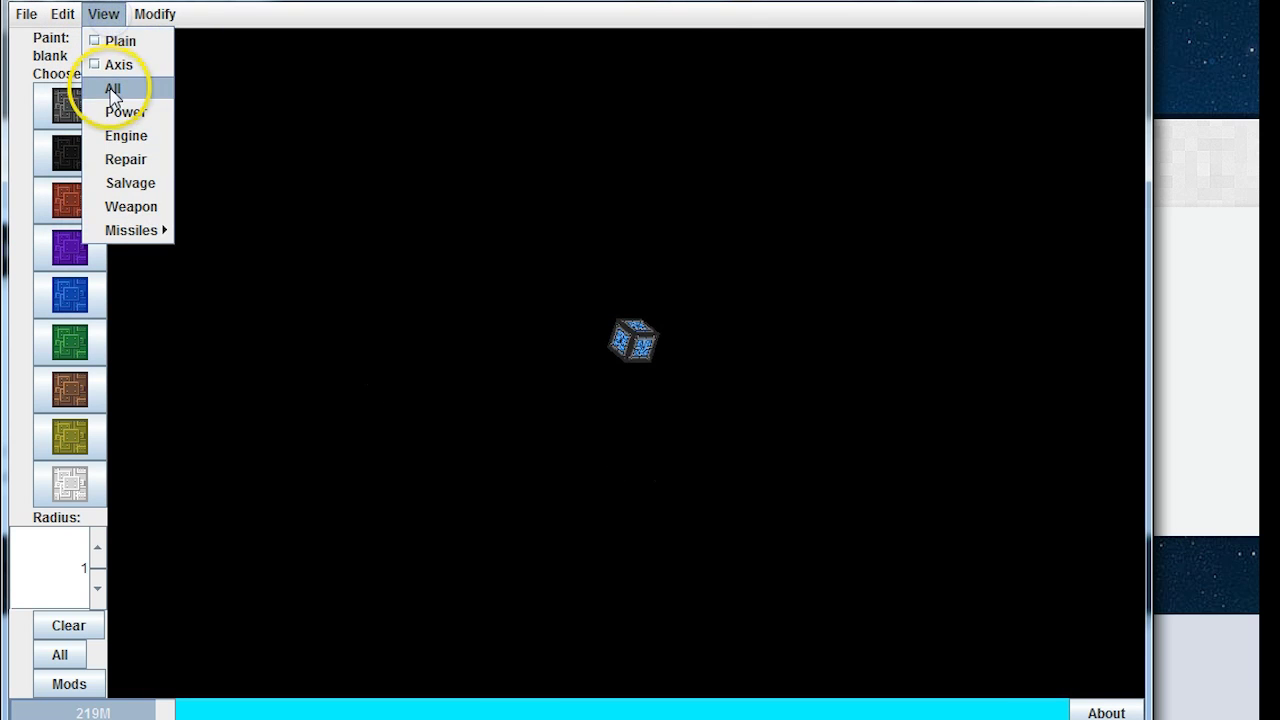
click(112, 90)
drag(304, 112, 357, 121)
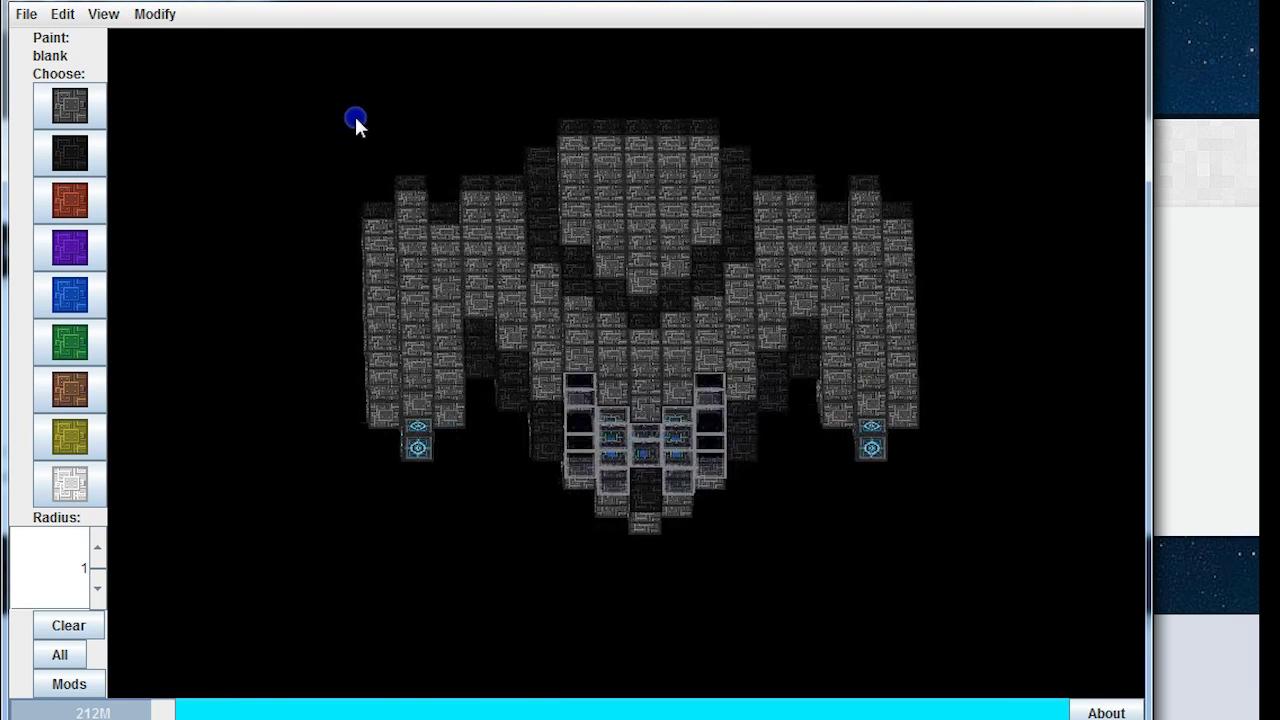
click(64, 16)
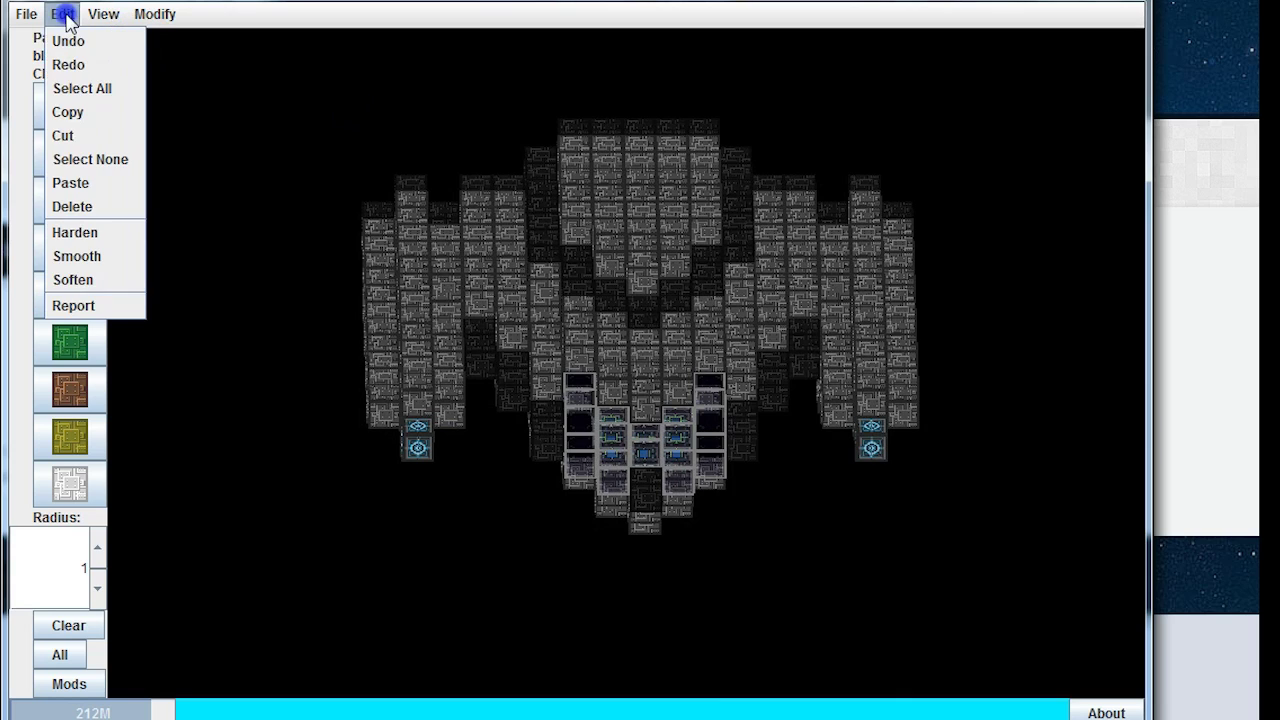
Step: Apply Harden to the ship's hull blocks and inspect it from an oblique angle
click(85, 233)
drag(535, 496, 563, 491)
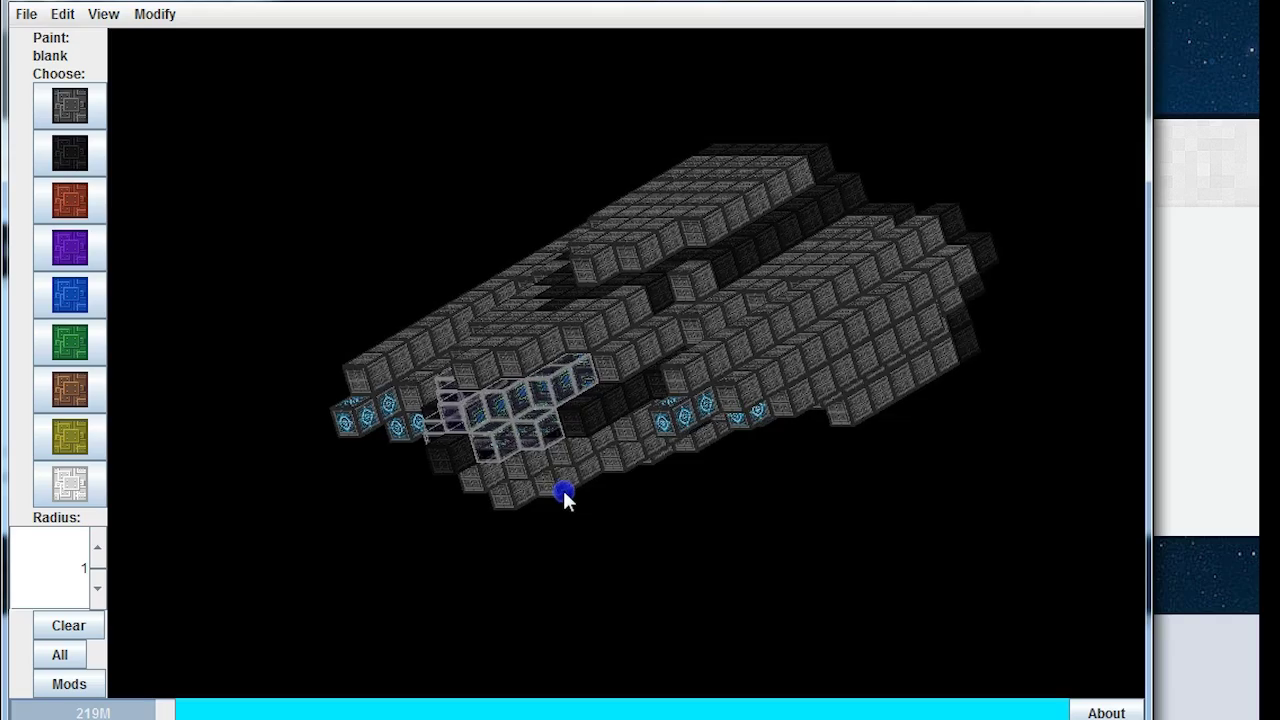
scroll(563, 491, up, 5)
scroll(563, 490, down, 8)
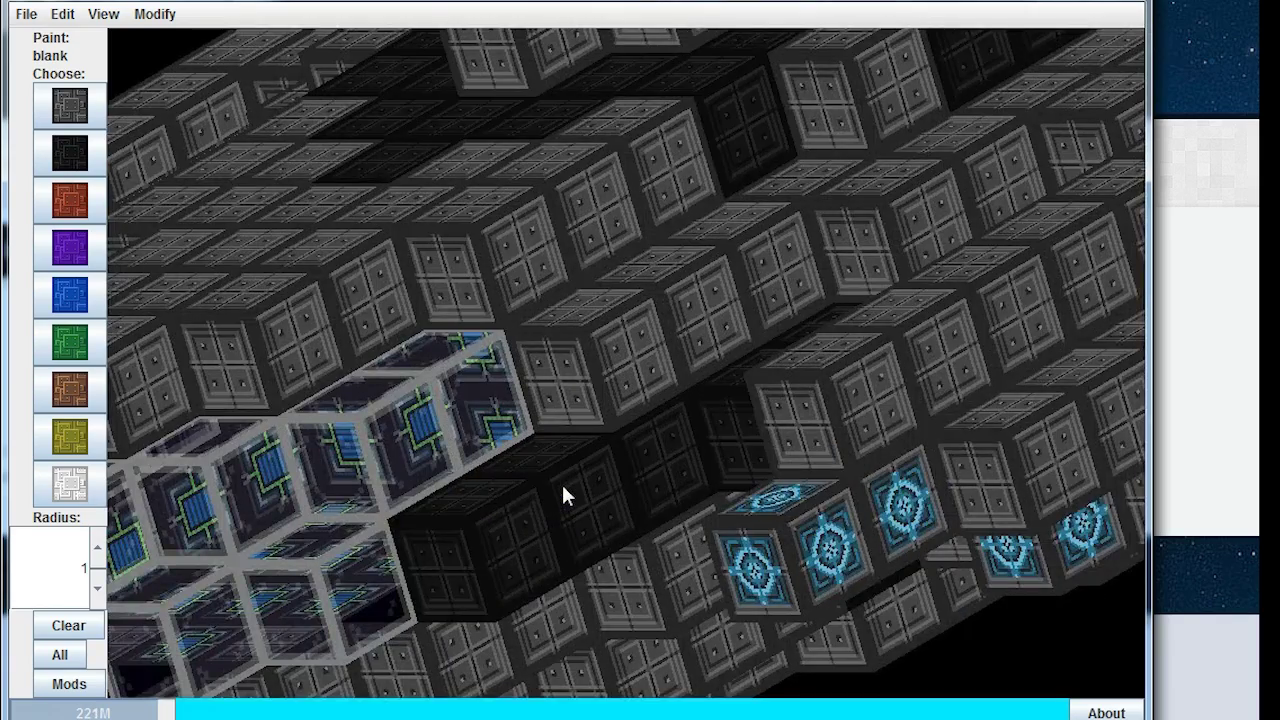
Step: Apply Smooth so the stepped hull edges become sloped wedges, and rotate to check
click(62, 14)
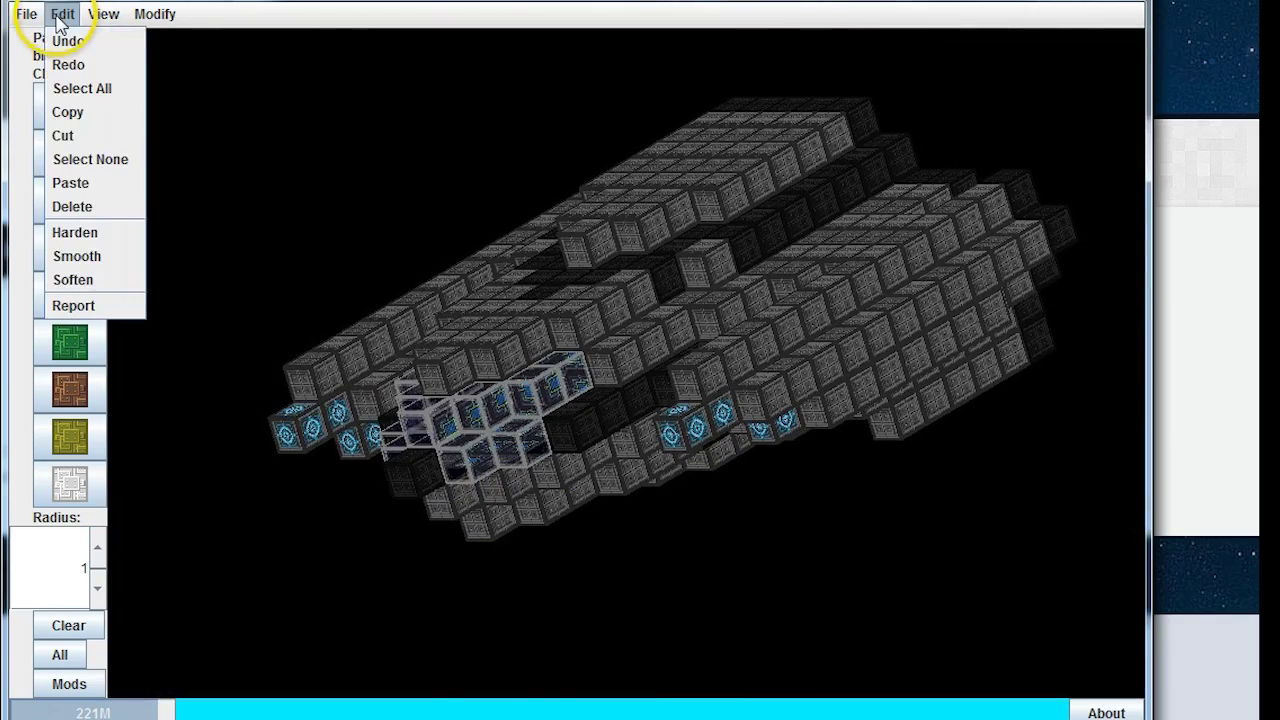
click(89, 263)
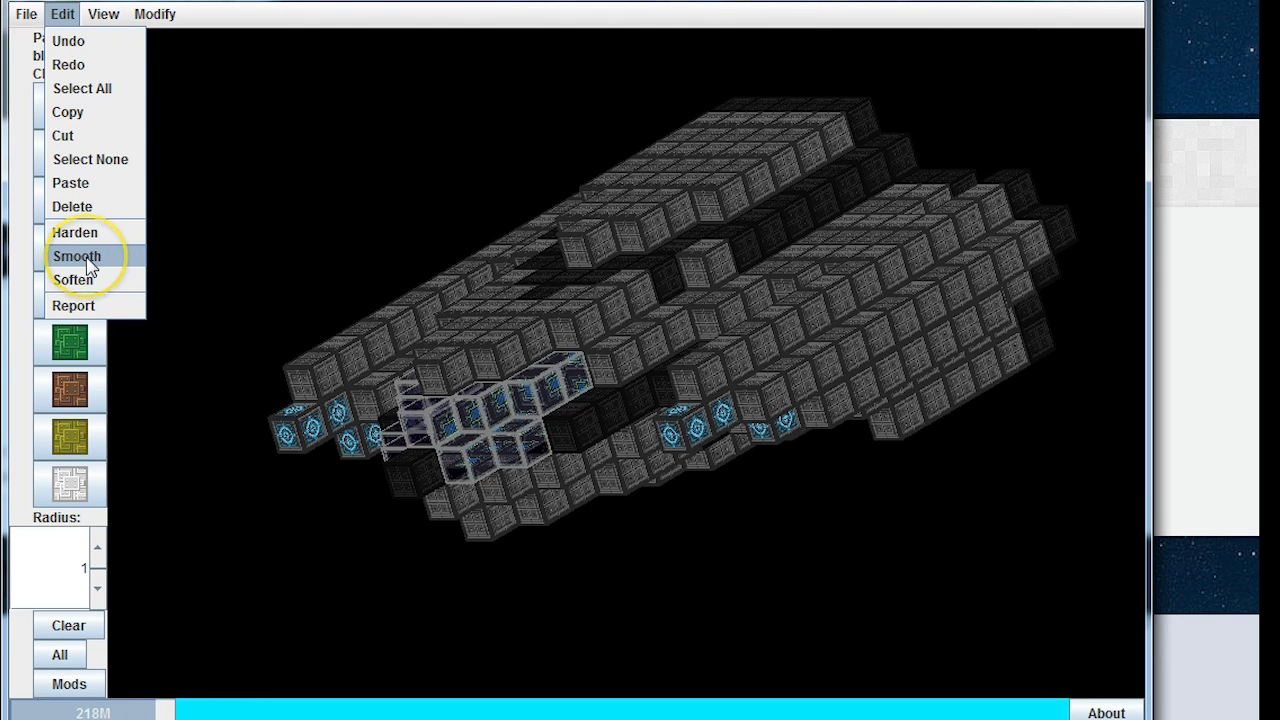
drag(330, 240, 285, 205)
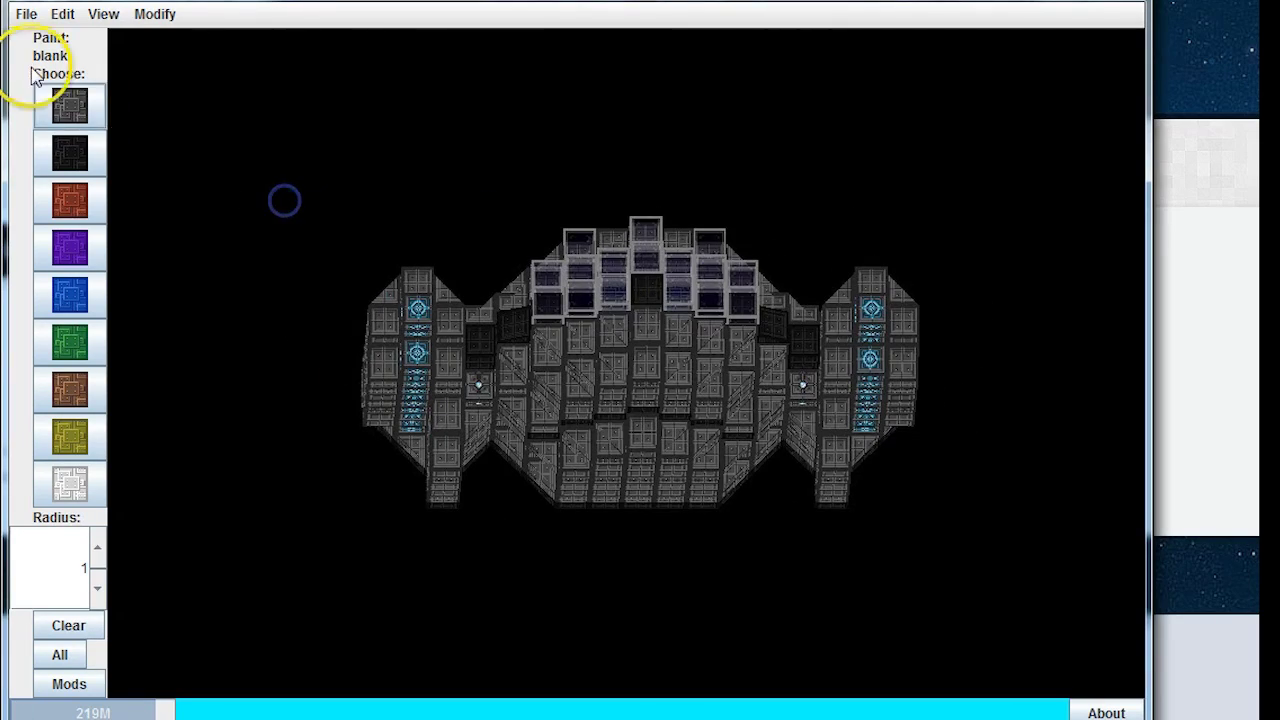
click(60, 13)
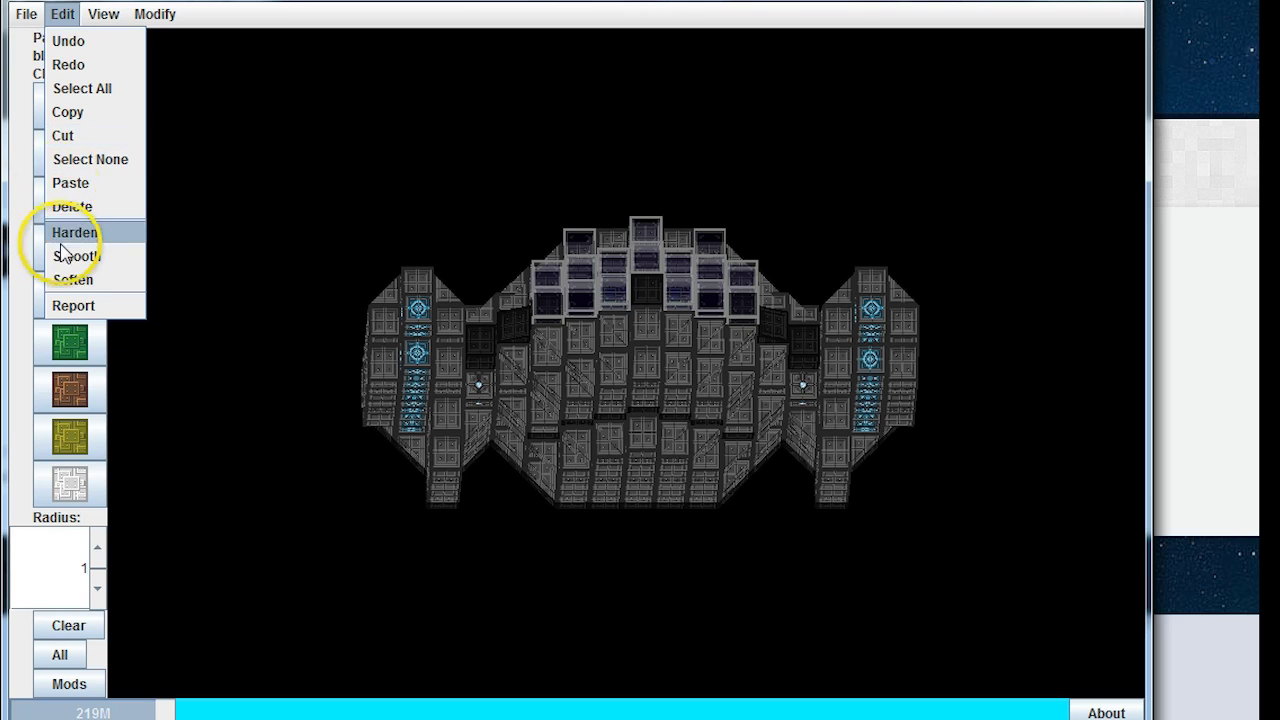
Step: Open the ship chooser from File and close it without loading a ship
click(24, 14)
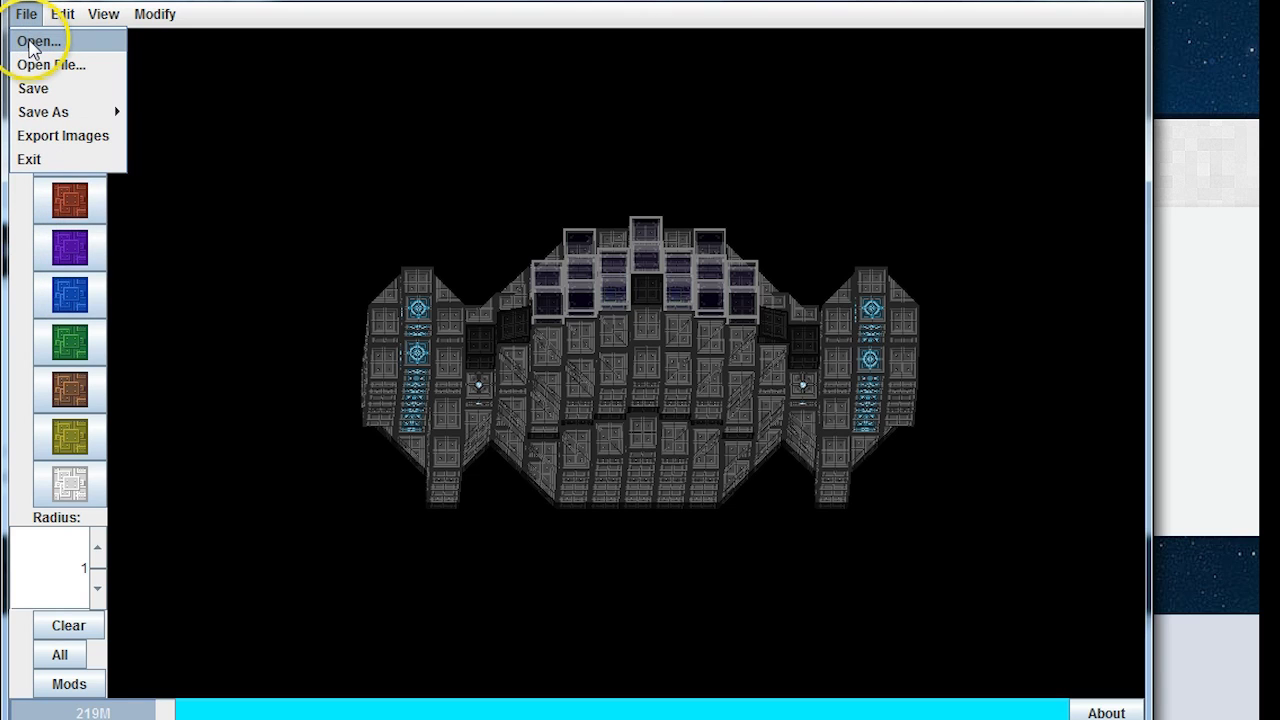
click(30, 42)
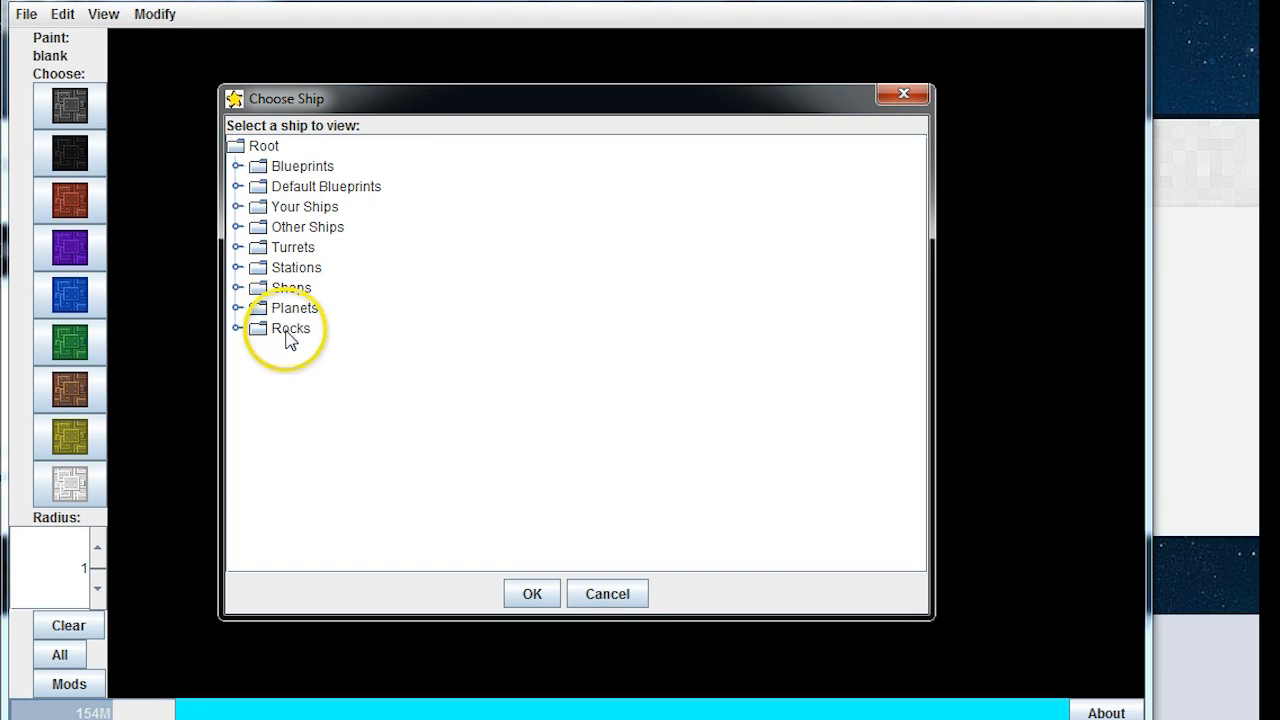
click(533, 596)
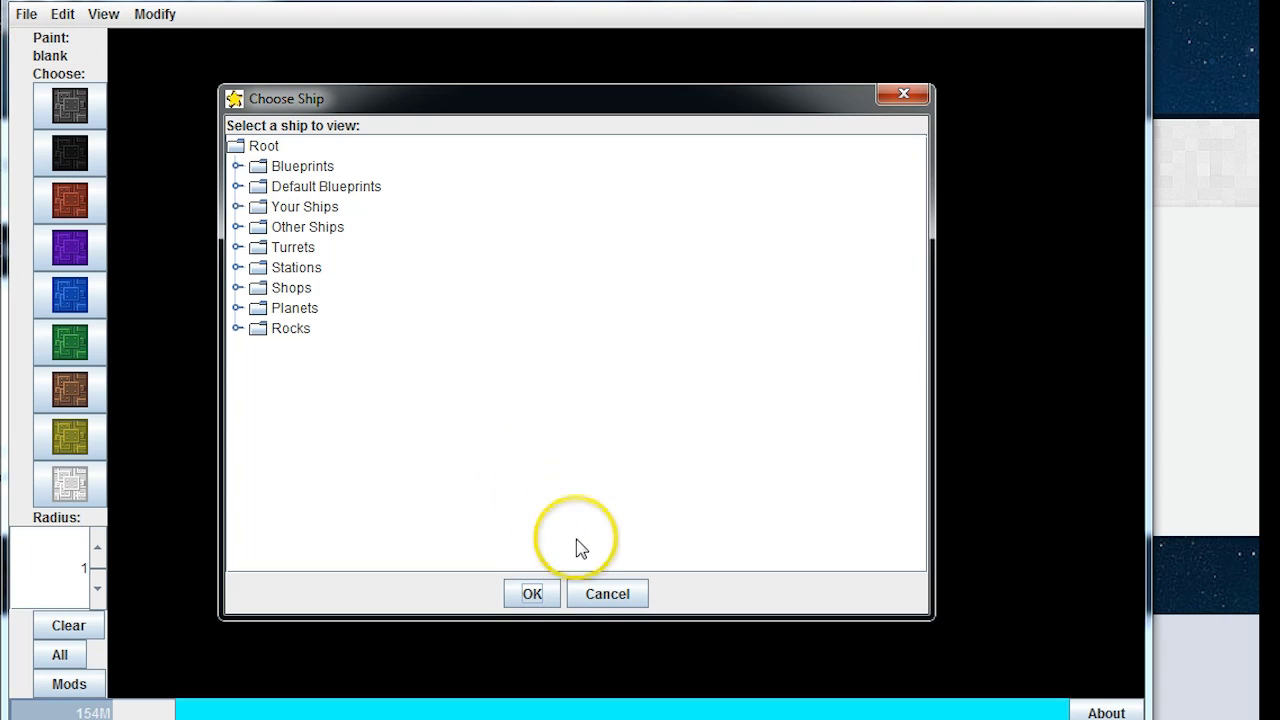
click(605, 593)
Step: Browse the disk for a ship file, check the drive list, and cancel without opening anything
click(26, 14)
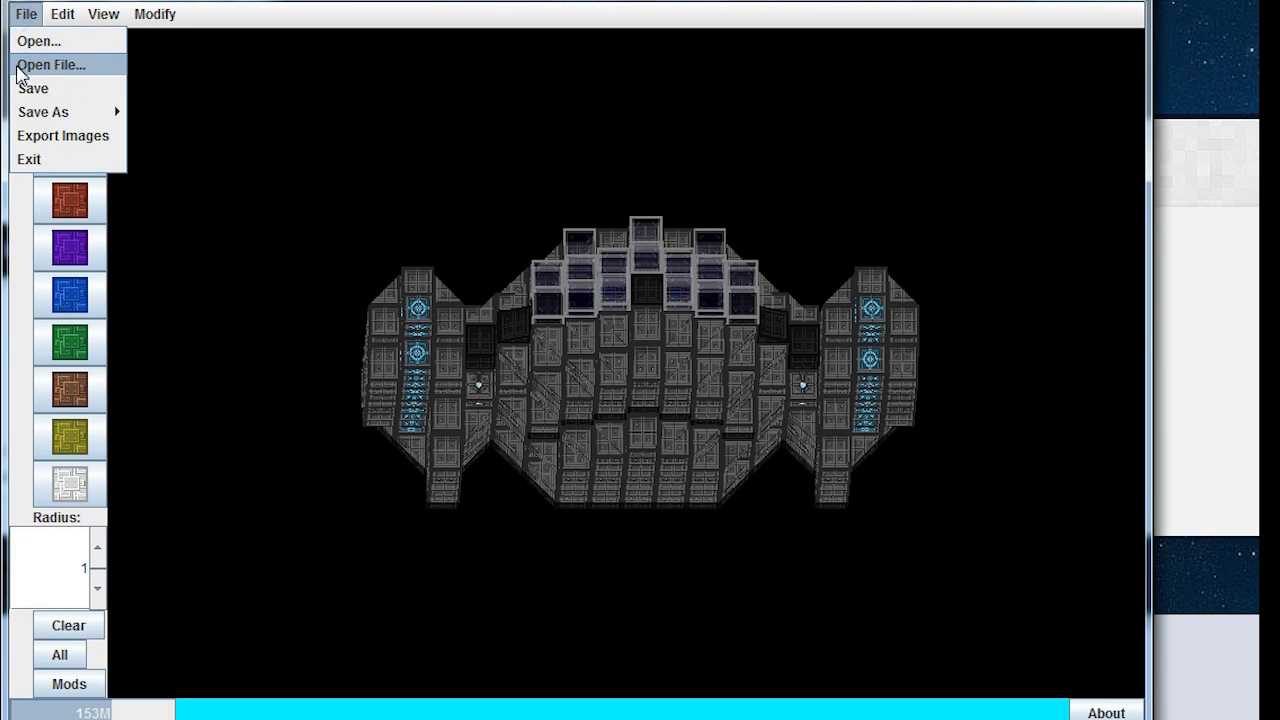
click(17, 66)
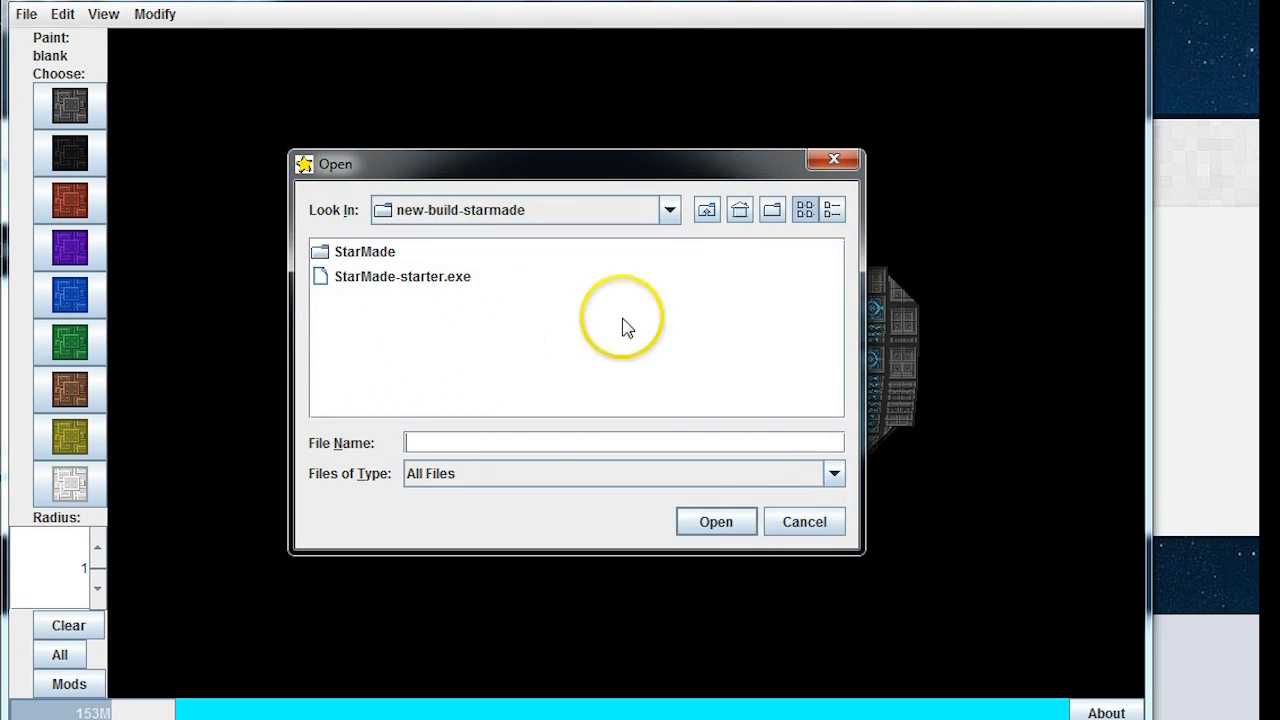
click(800, 523)
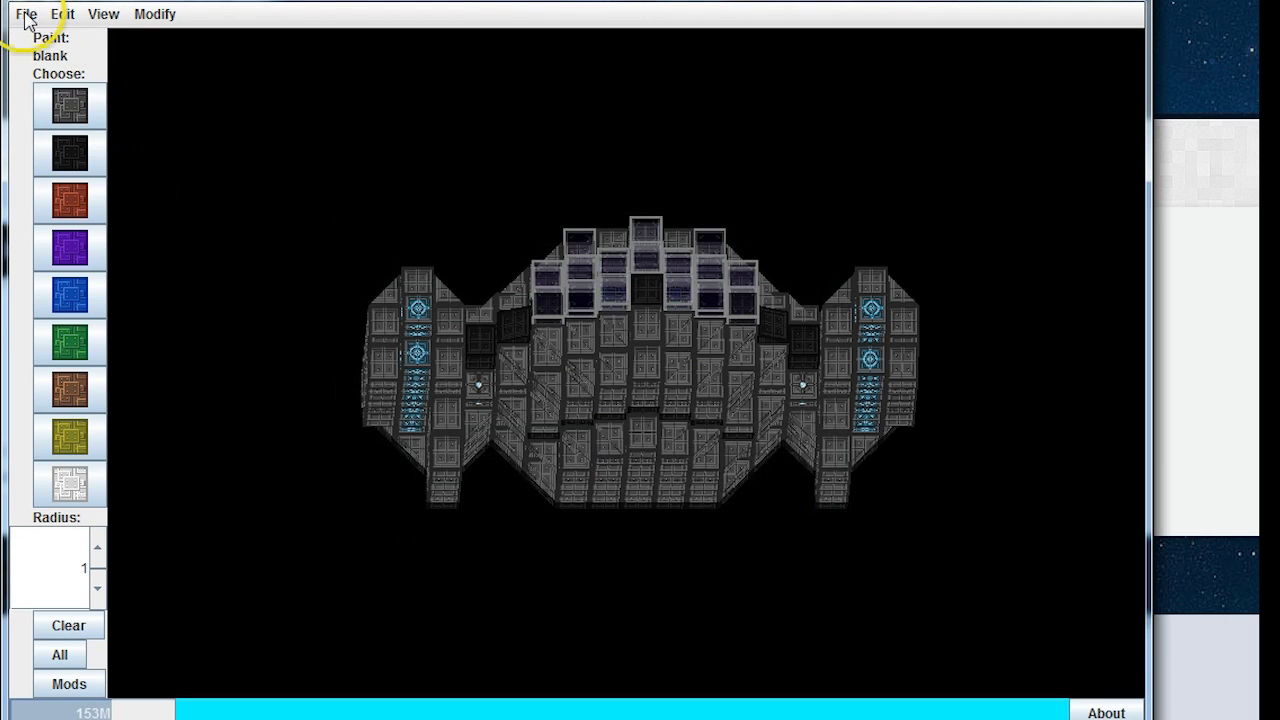
click(25, 14)
click(40, 64)
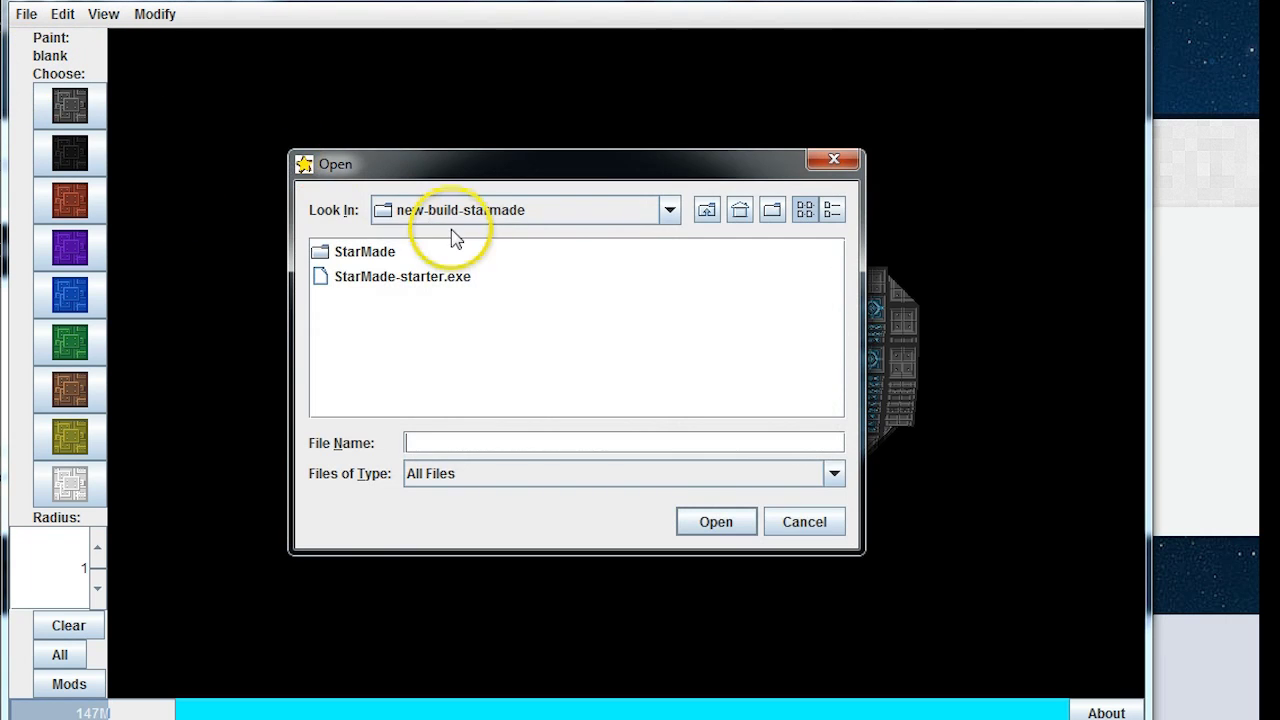
click(670, 210)
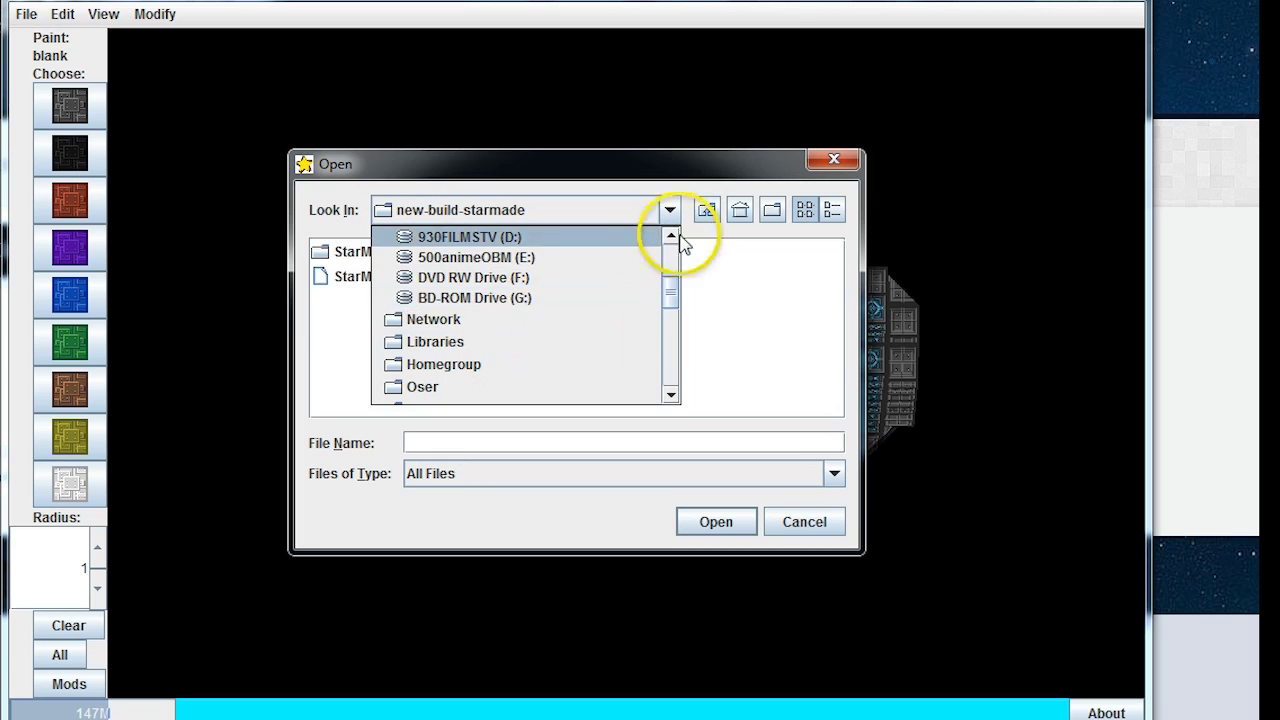
click(776, 290)
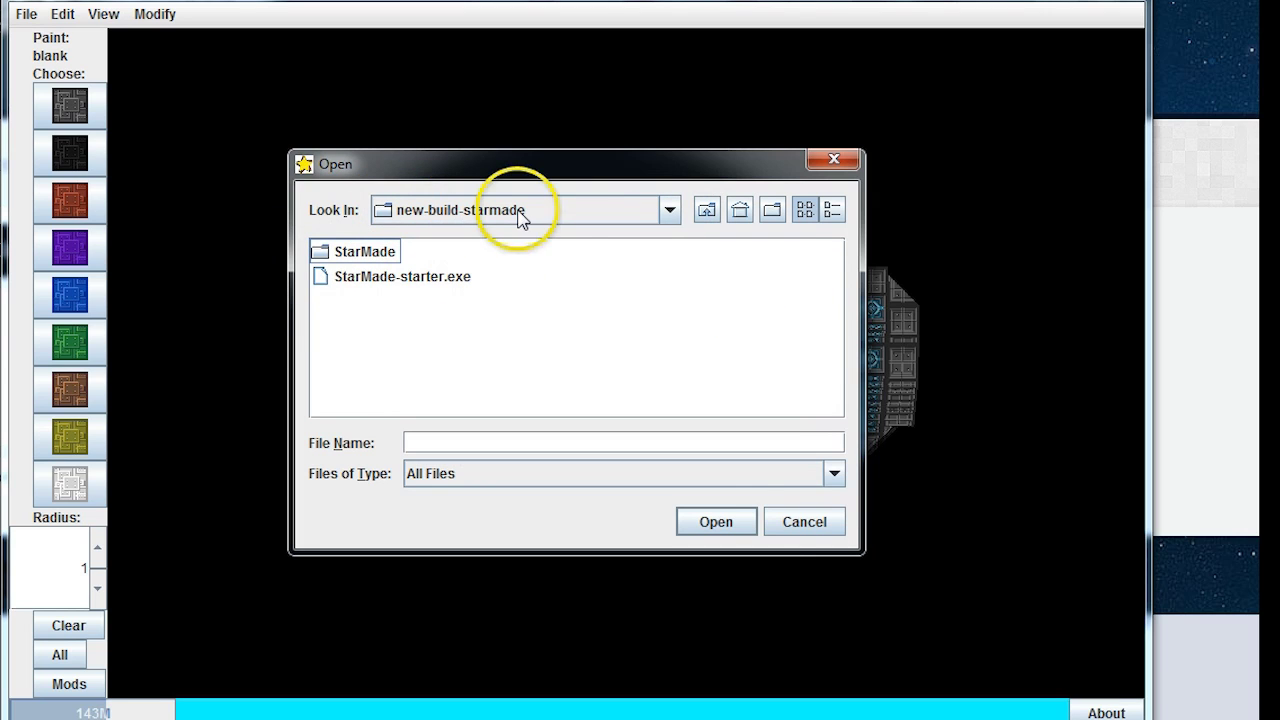
click(806, 537)
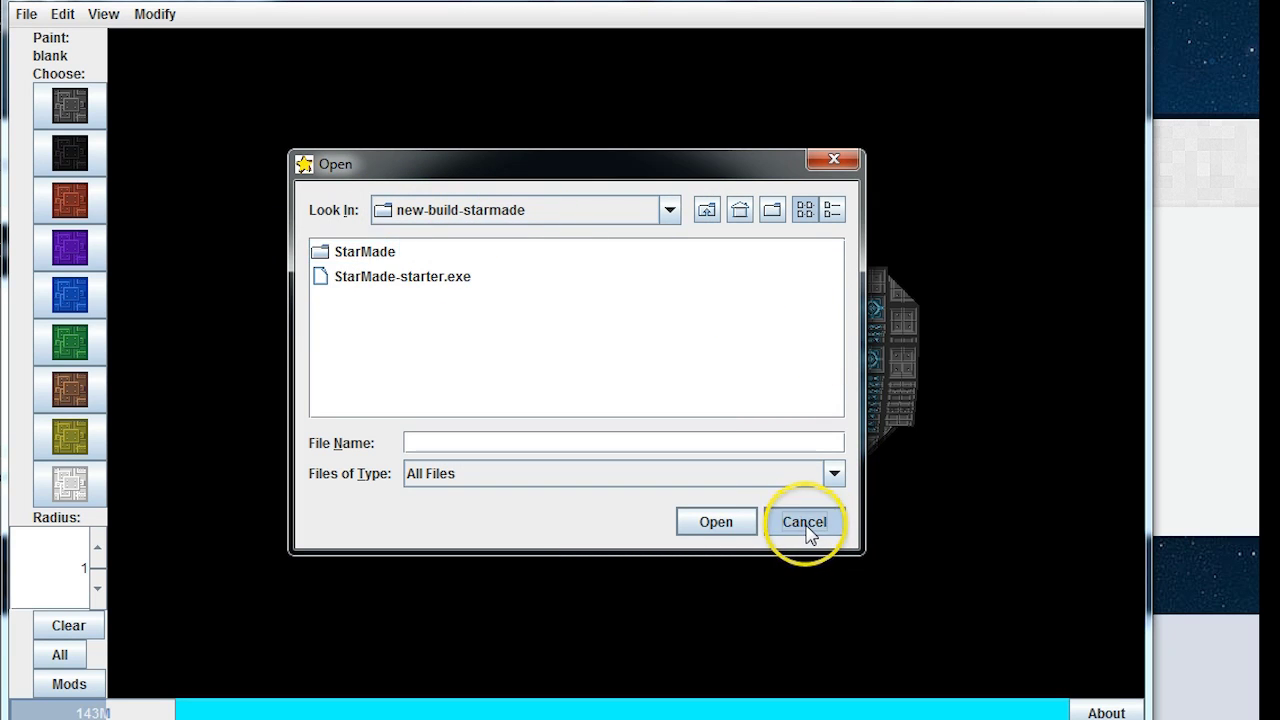
click(24, 15)
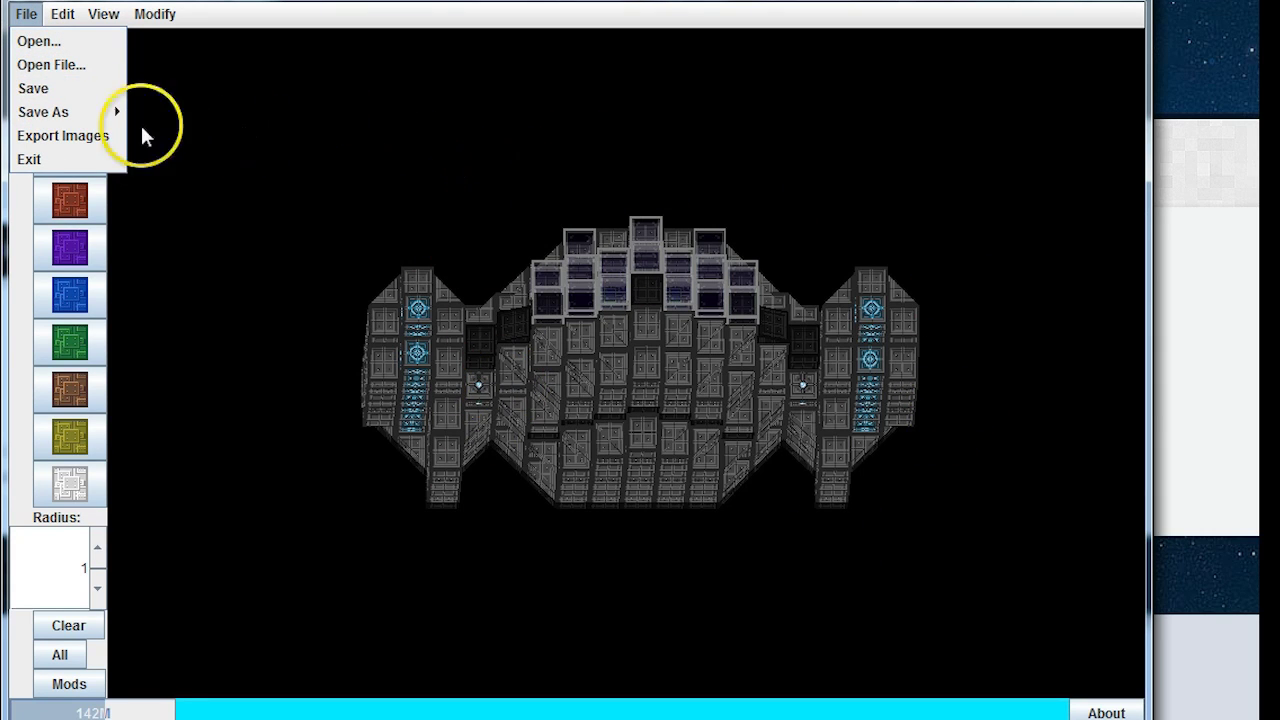
mouse_move(97, 122)
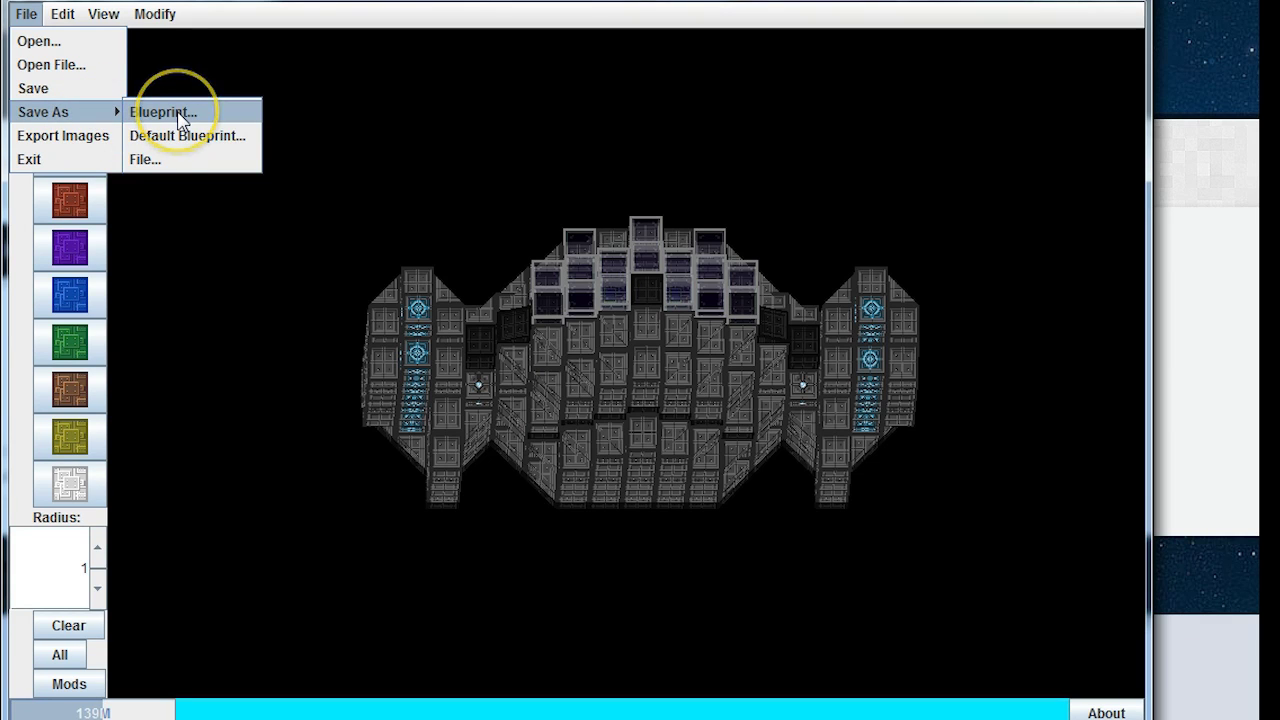
click(175, 136)
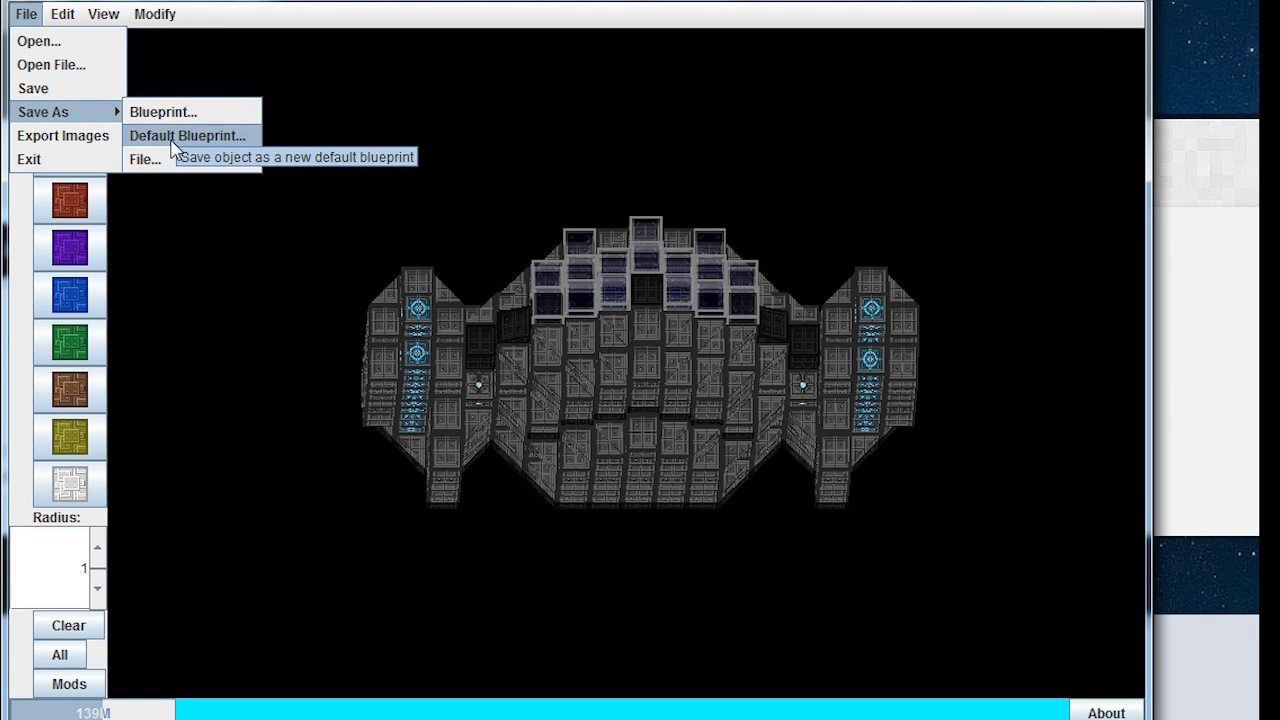
click(164, 161)
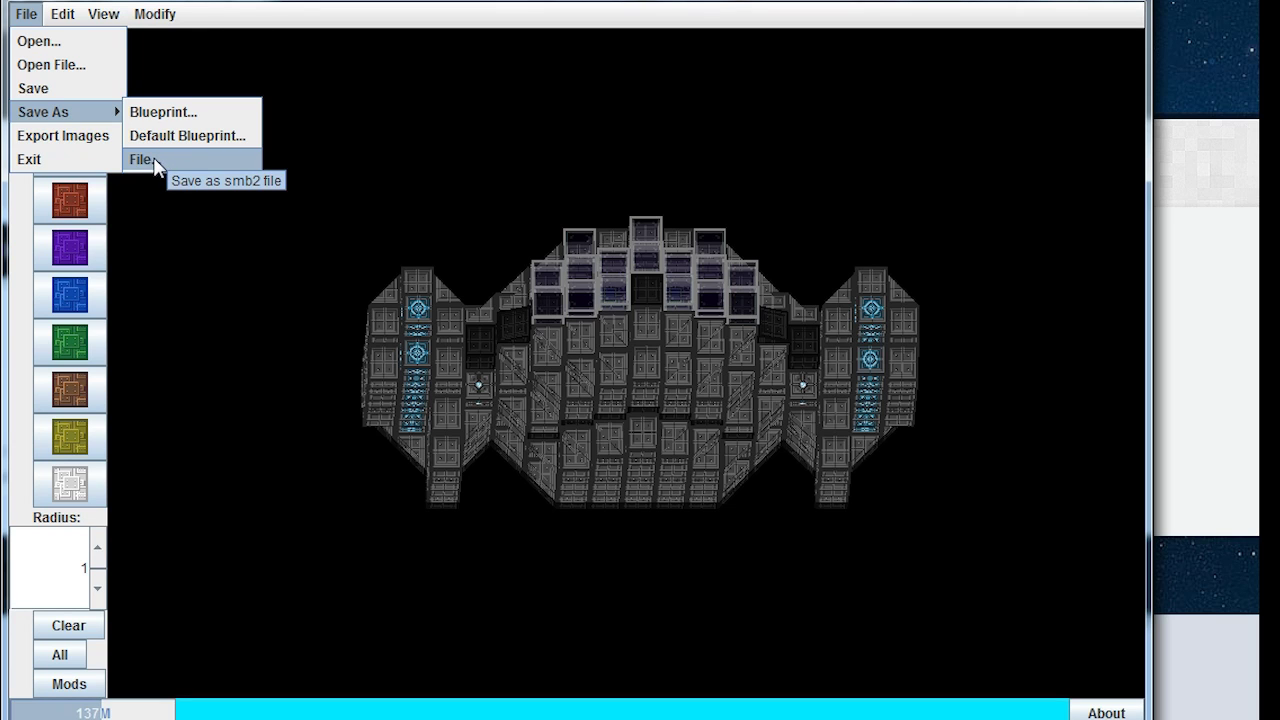
click(159, 160)
click(622, 476)
click(578, 520)
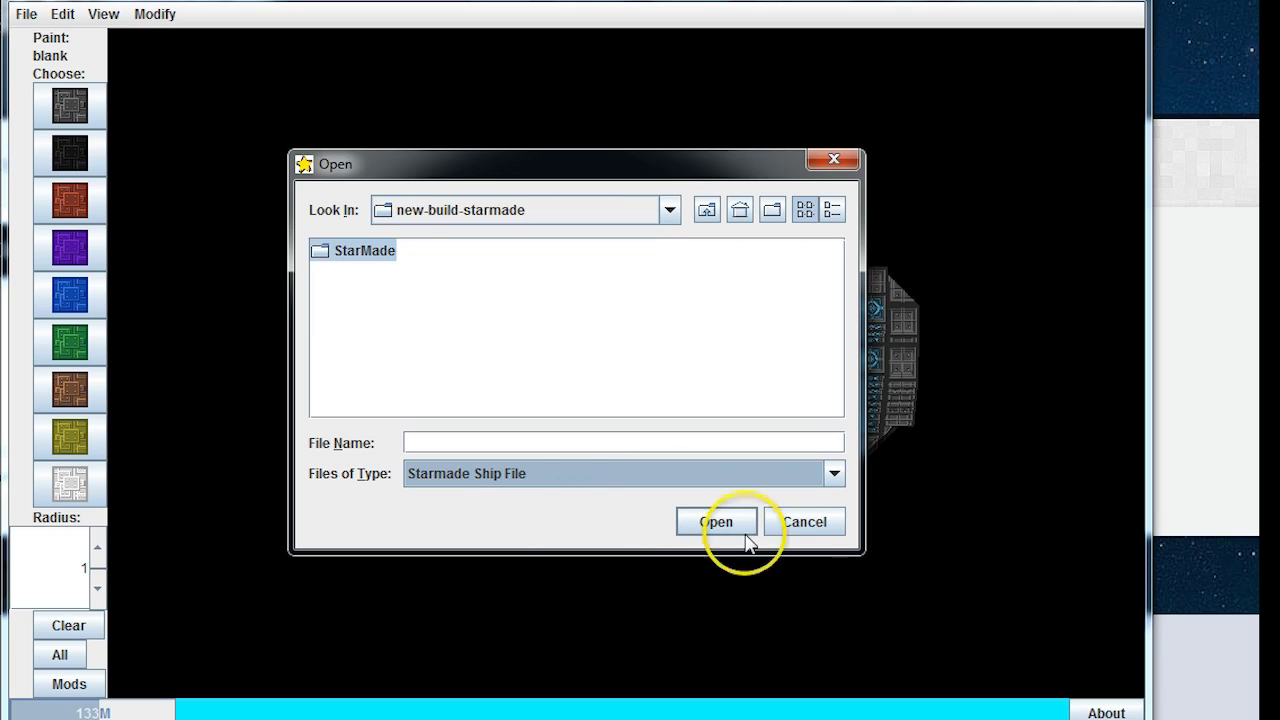
click(812, 525)
click(26, 14)
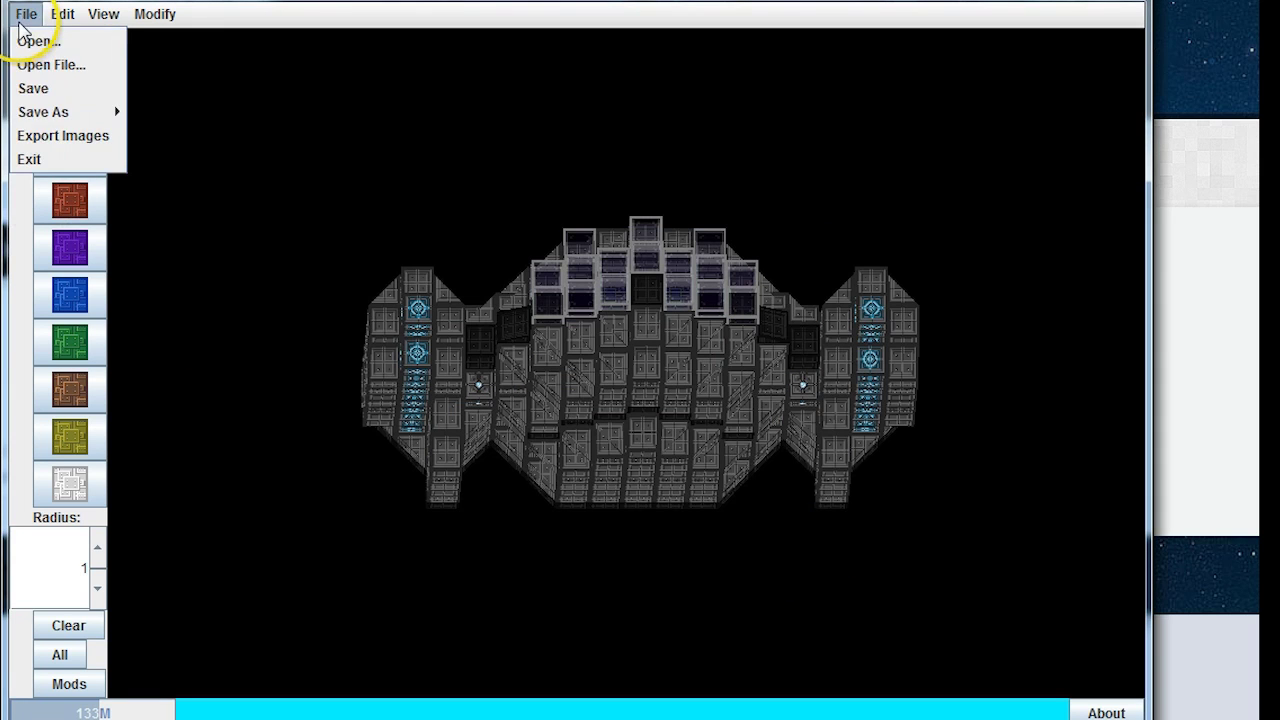
mouse_move(46, 112)
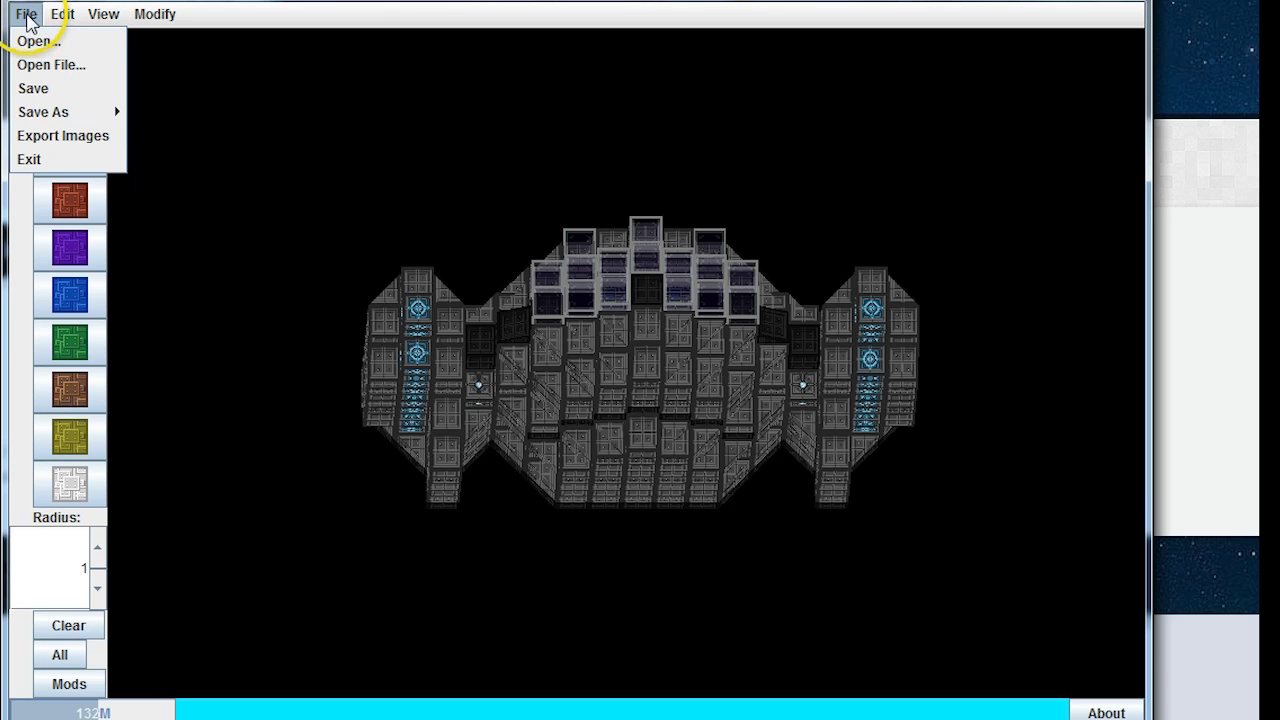
click(615, 140)
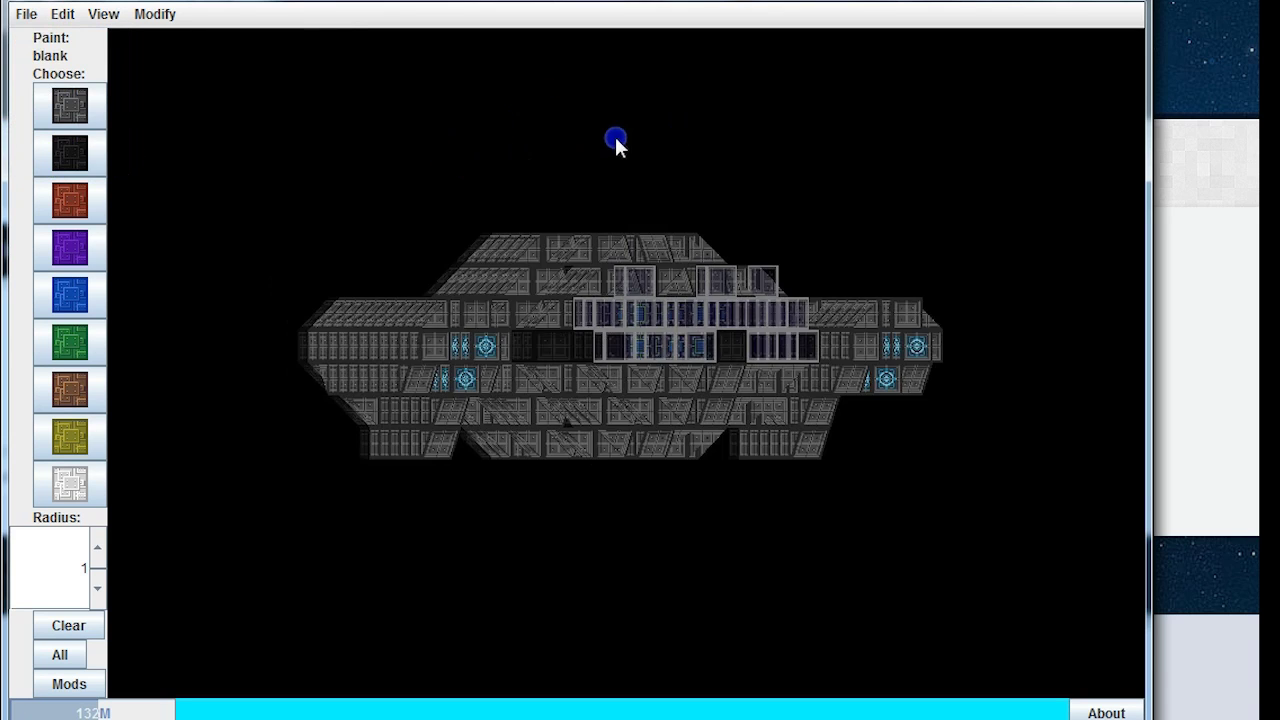
drag(615, 140, 670, 146)
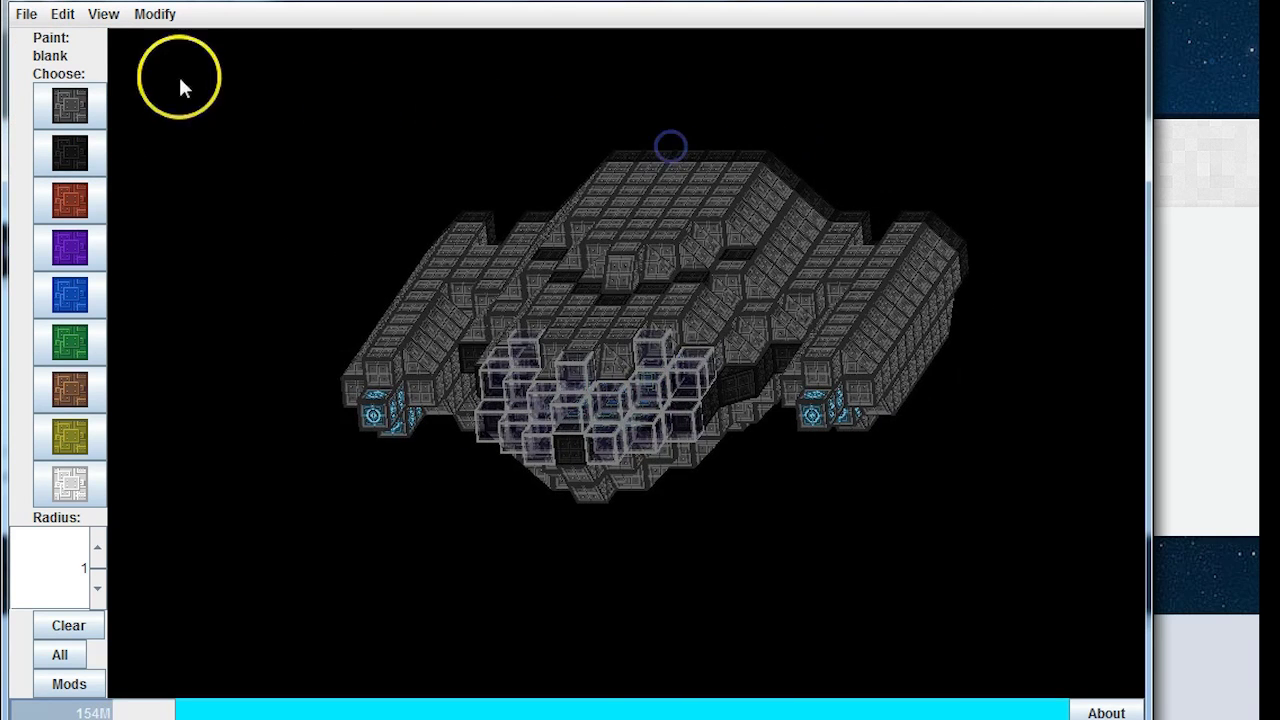
mouse_move(277, 115)
mouse_down()
mouse_move(338, 120)
mouse_move(302, 126)
mouse_move(271, 108)
mouse_up()
click(26, 14)
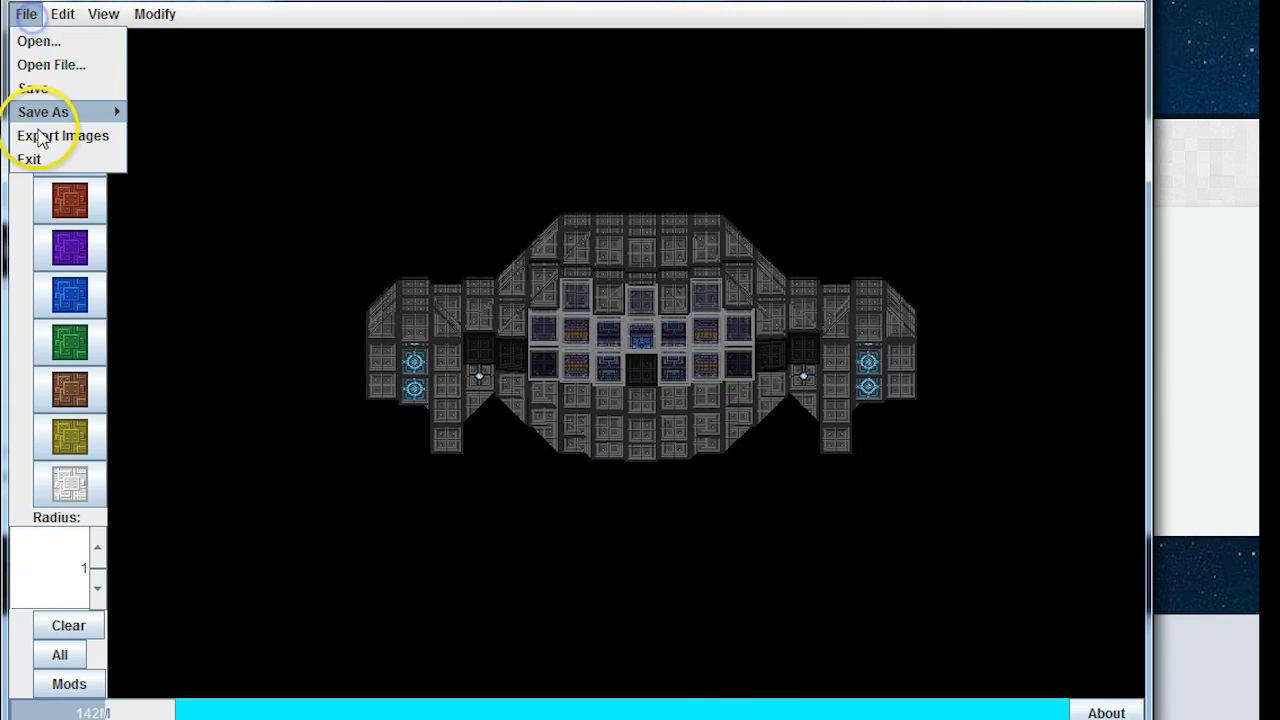
click(302, 166)
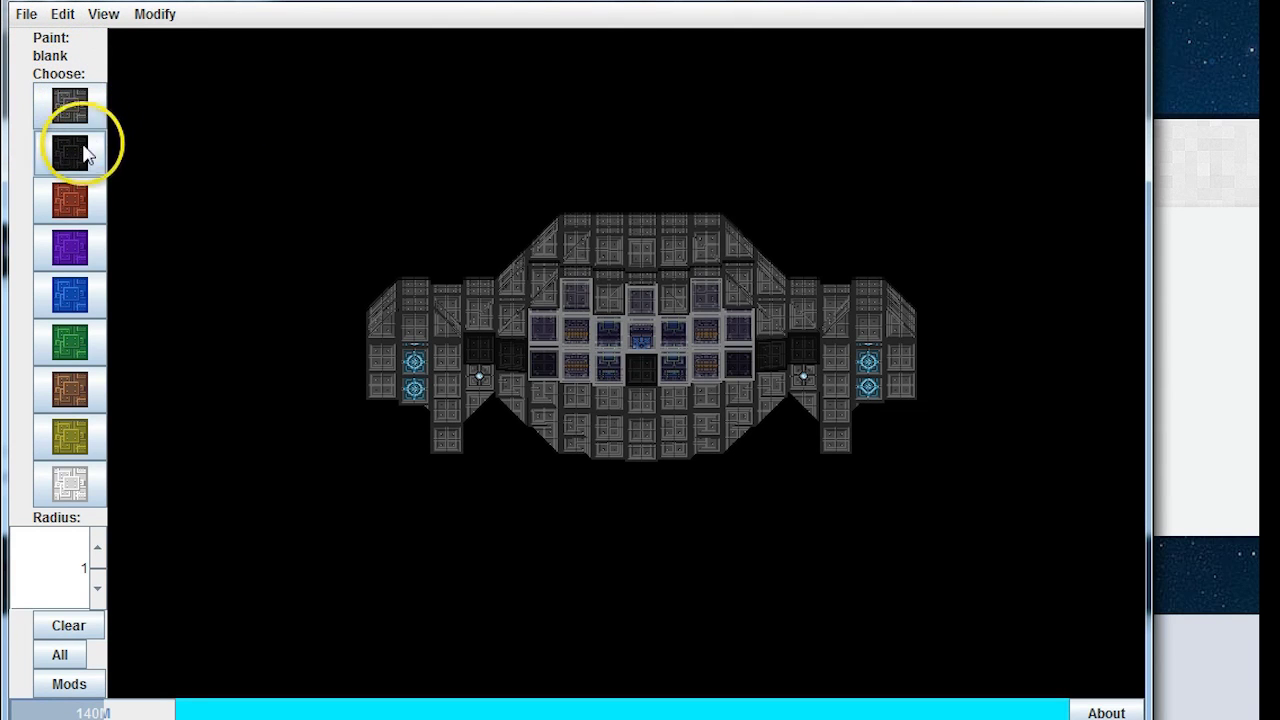
Step: In a flat top view, paint red stripes across the hull top, left side and right wing
click(311, 195)
click(72, 212)
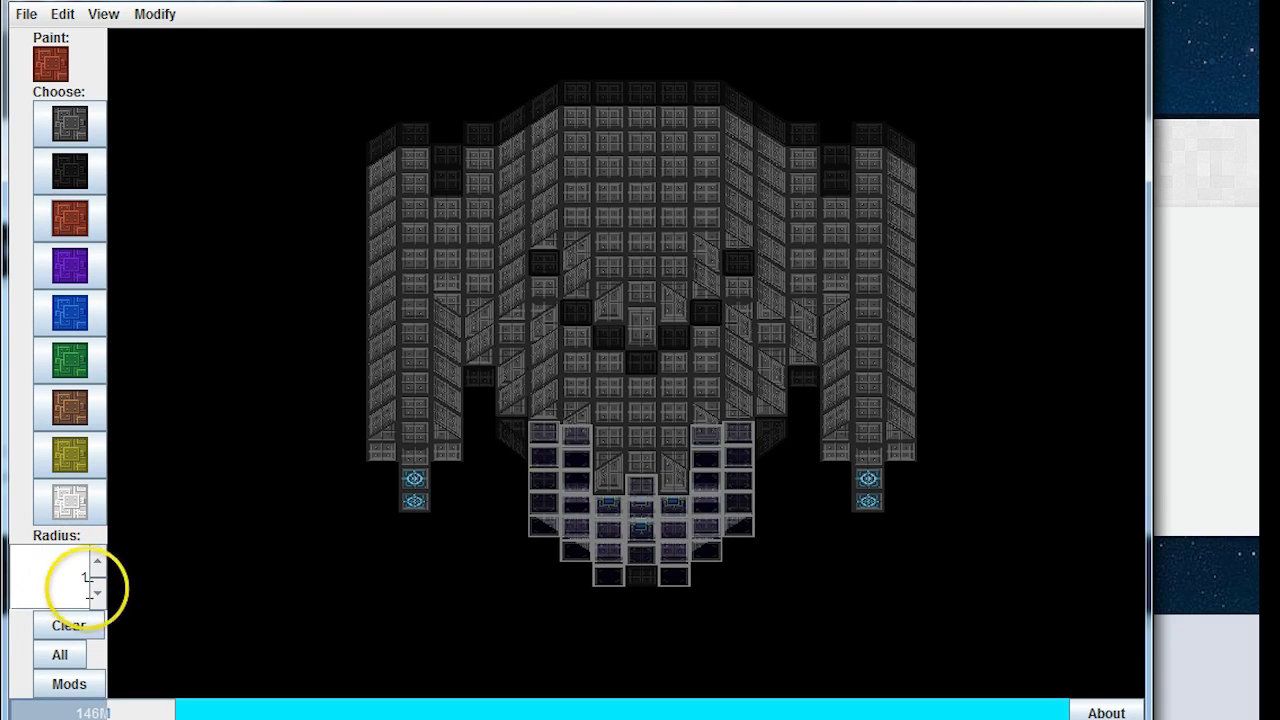
click(585, 120)
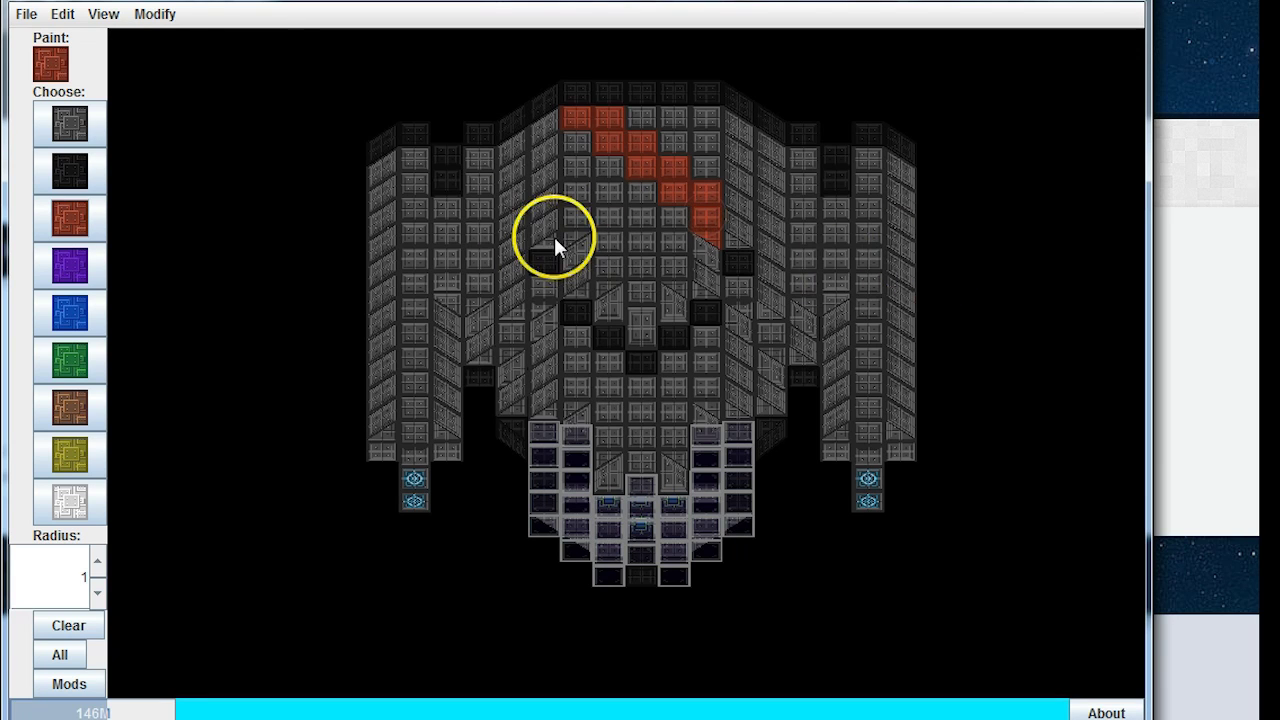
click(404, 237)
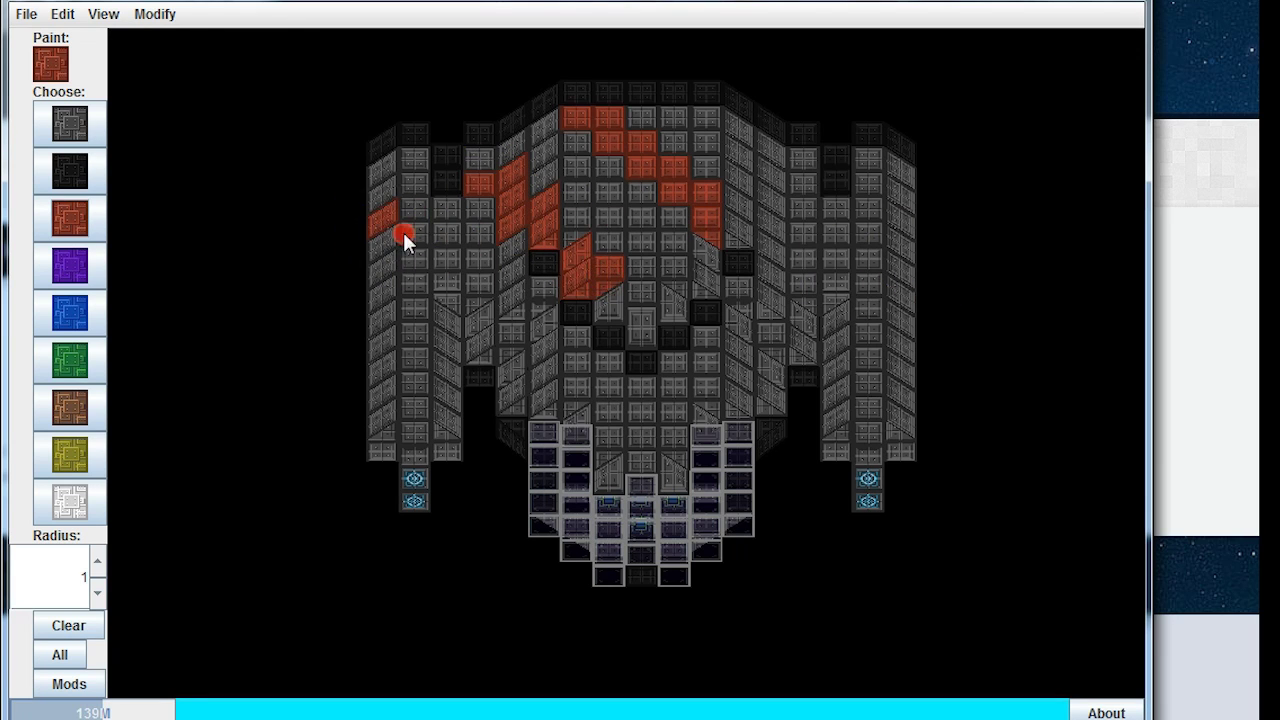
click(419, 396)
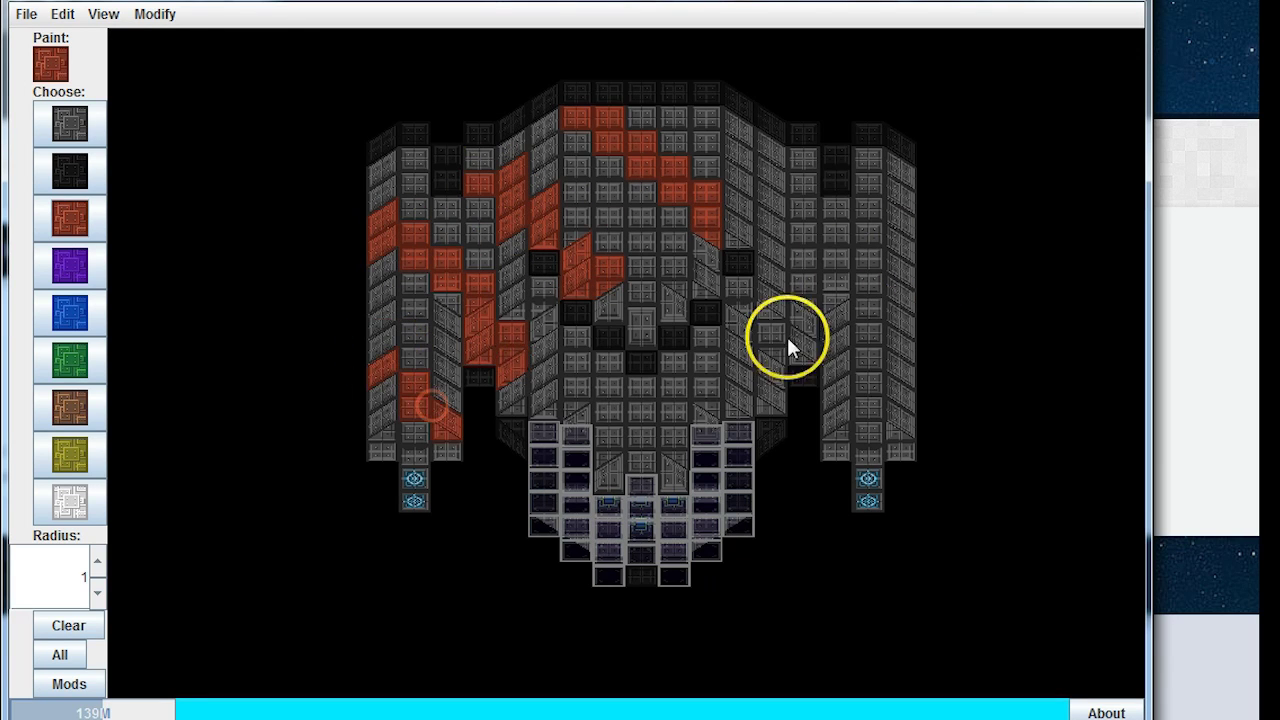
click(803, 340)
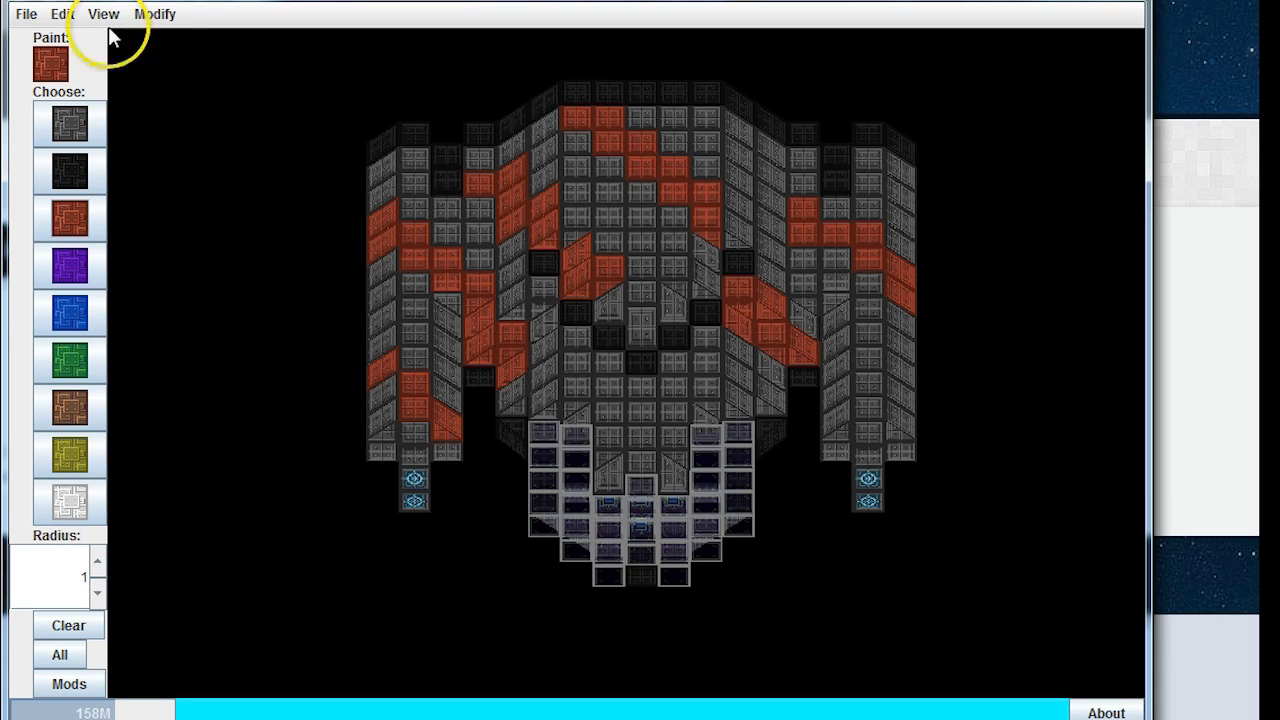
Step: Undo the red stripe painting and tilt the ship into an angled 3D view
click(66, 14)
click(68, 40)
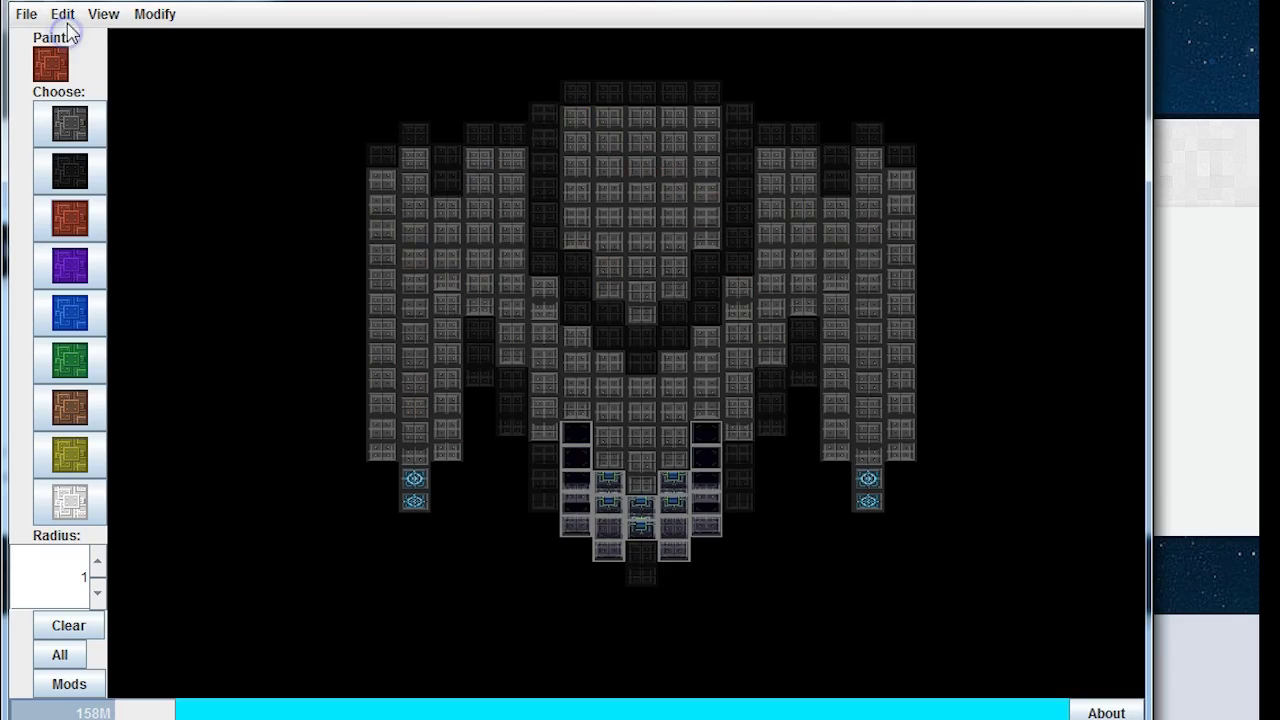
right_drag(945, 458, 1037, 411)
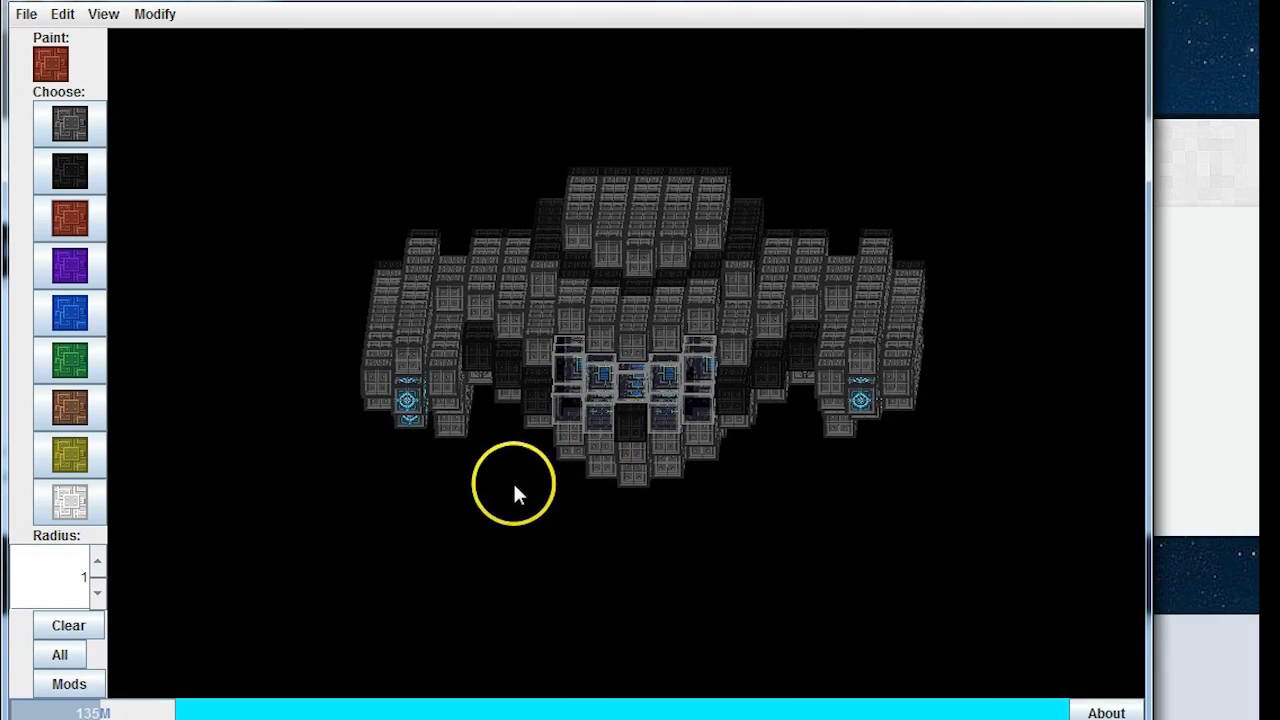
Step: Set the paint brush radius to 5 and paint the upper hull purple
scroll(516, 490, up, 3)
scroll(518, 490, down, 3)
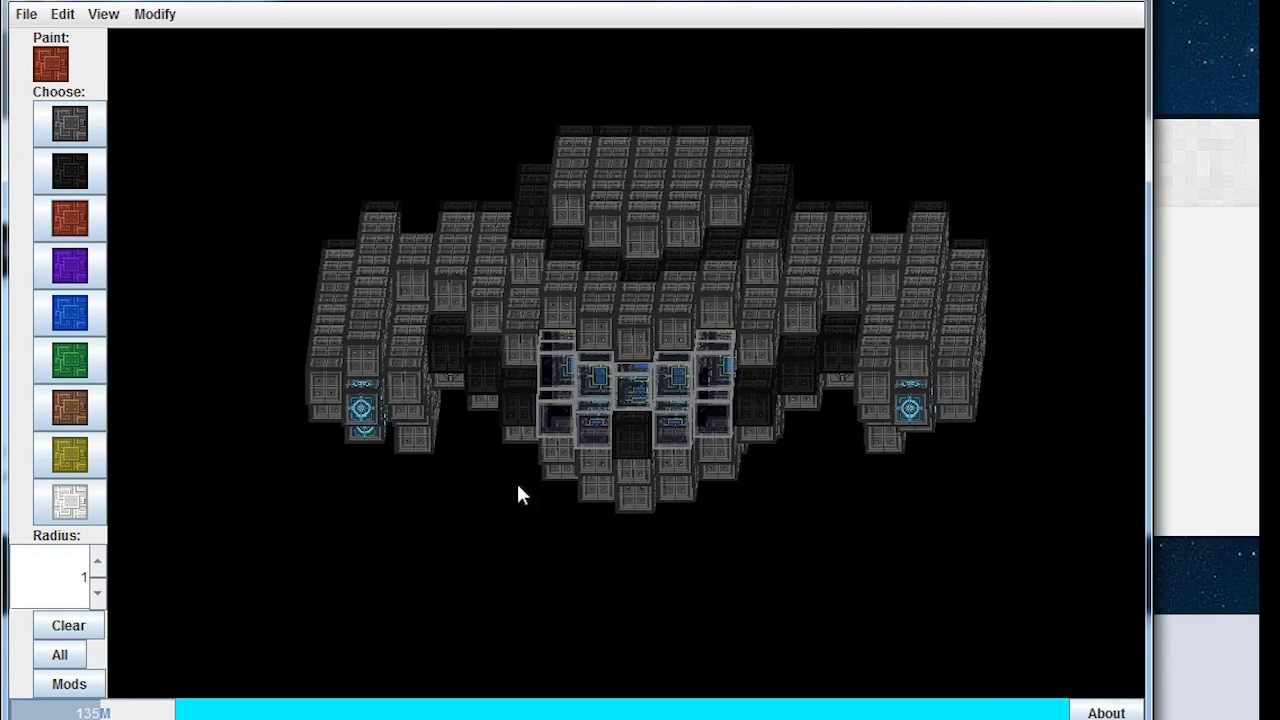
mouse_move(486, 510)
right_down()
mouse_move(508, 486)
mouse_move(468, 508)
right_up()
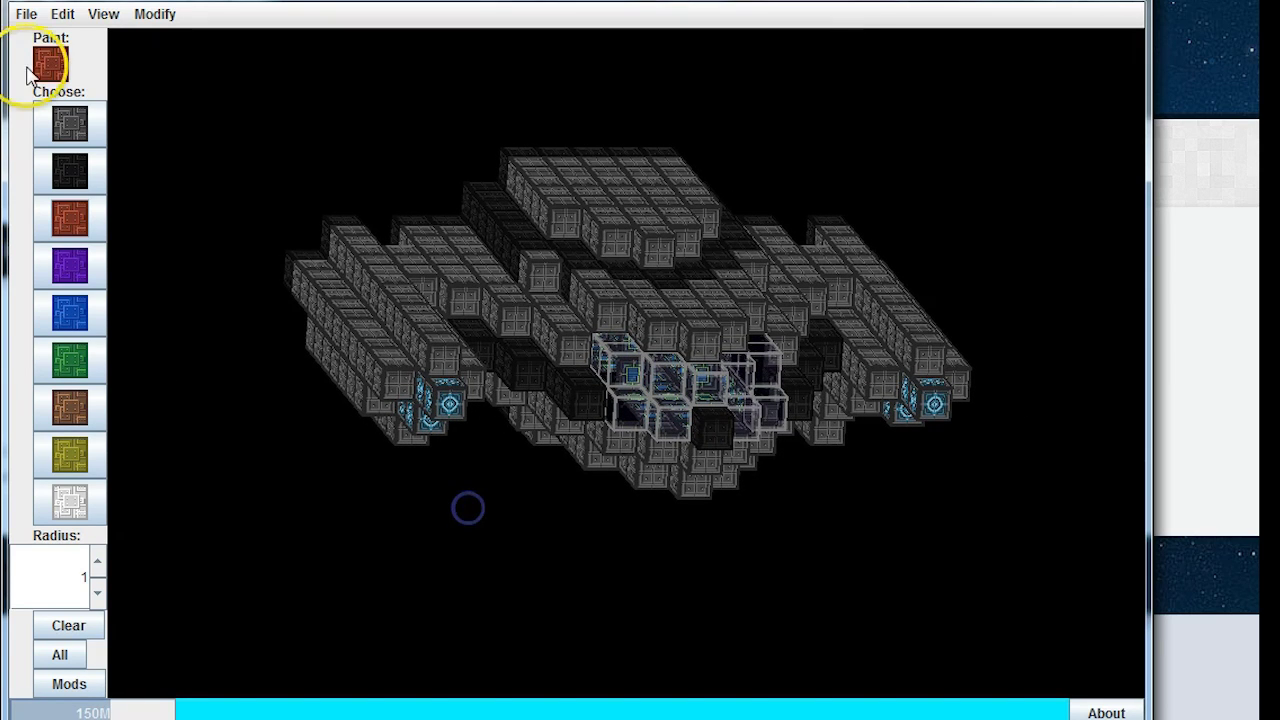
click(60, 14)
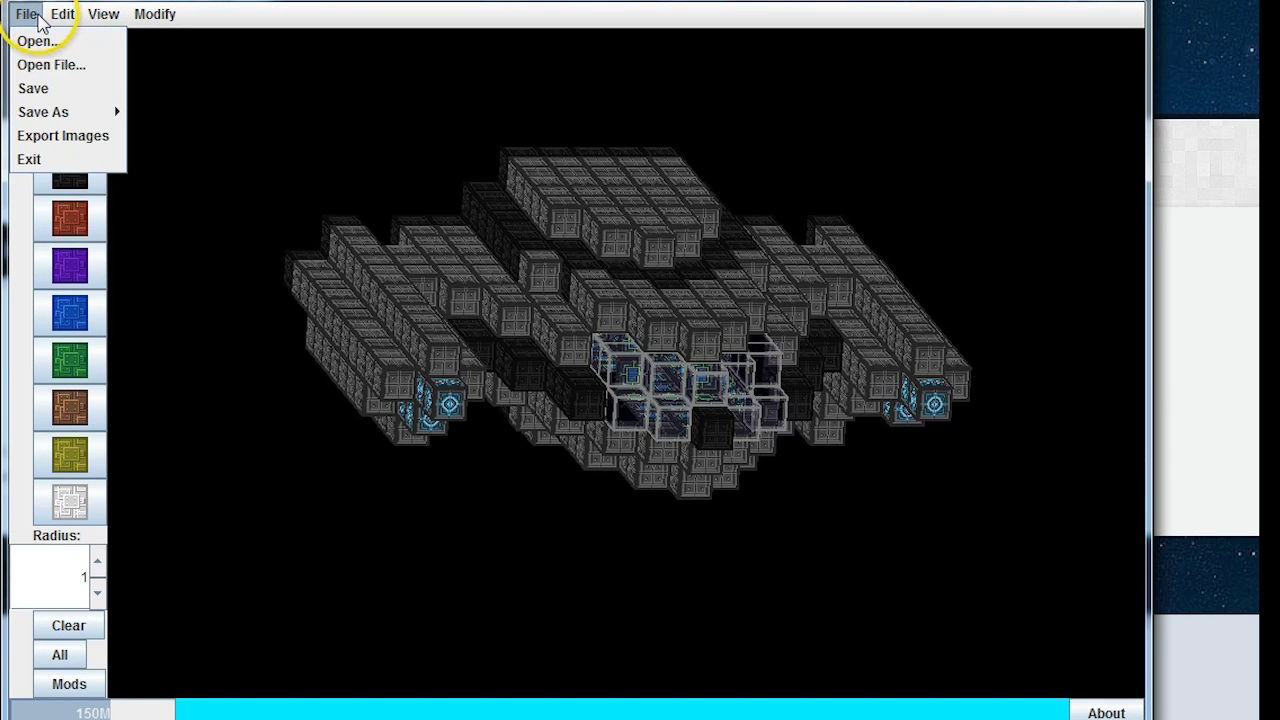
click(38, 17)
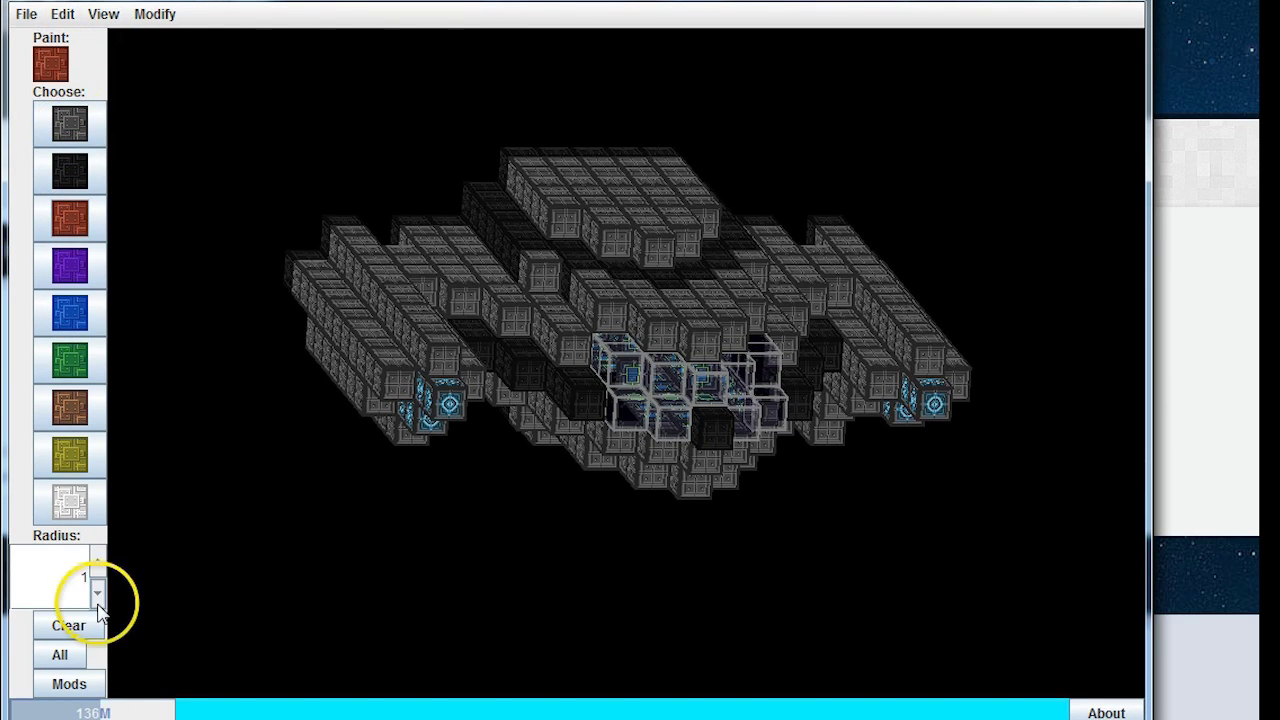
click(96, 563)
click(56, 266)
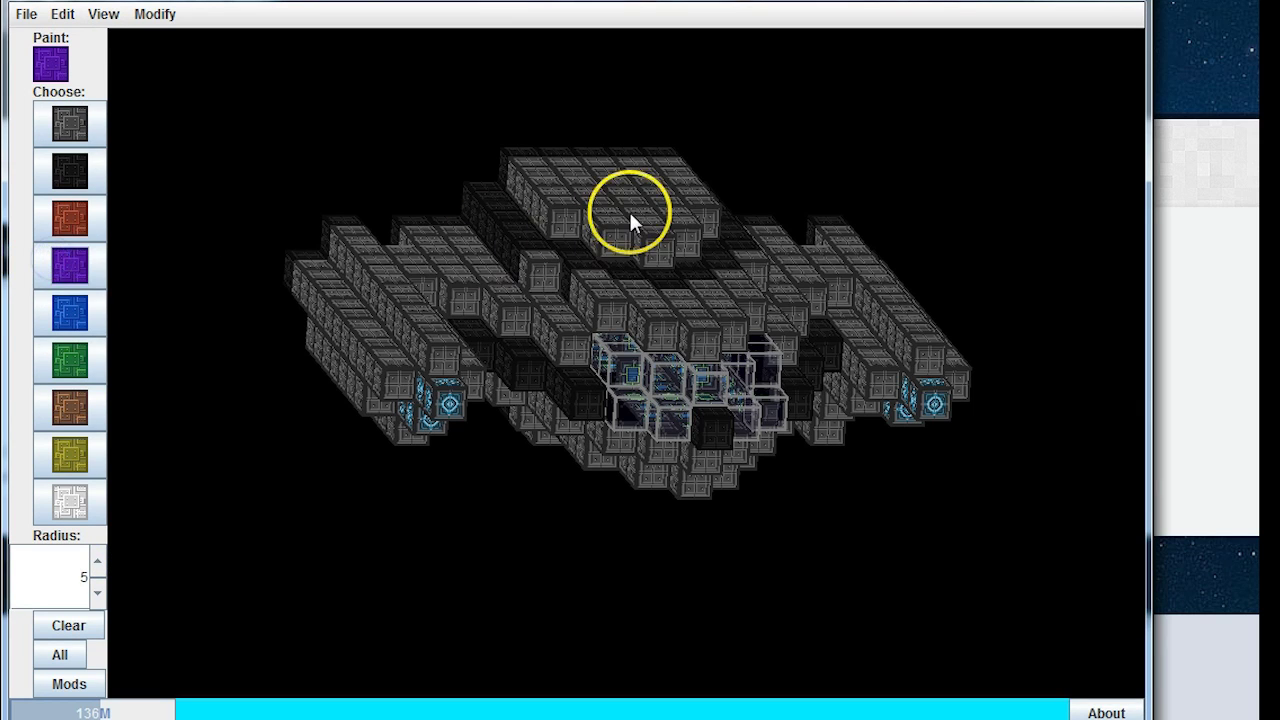
drag(630, 214, 644, 224)
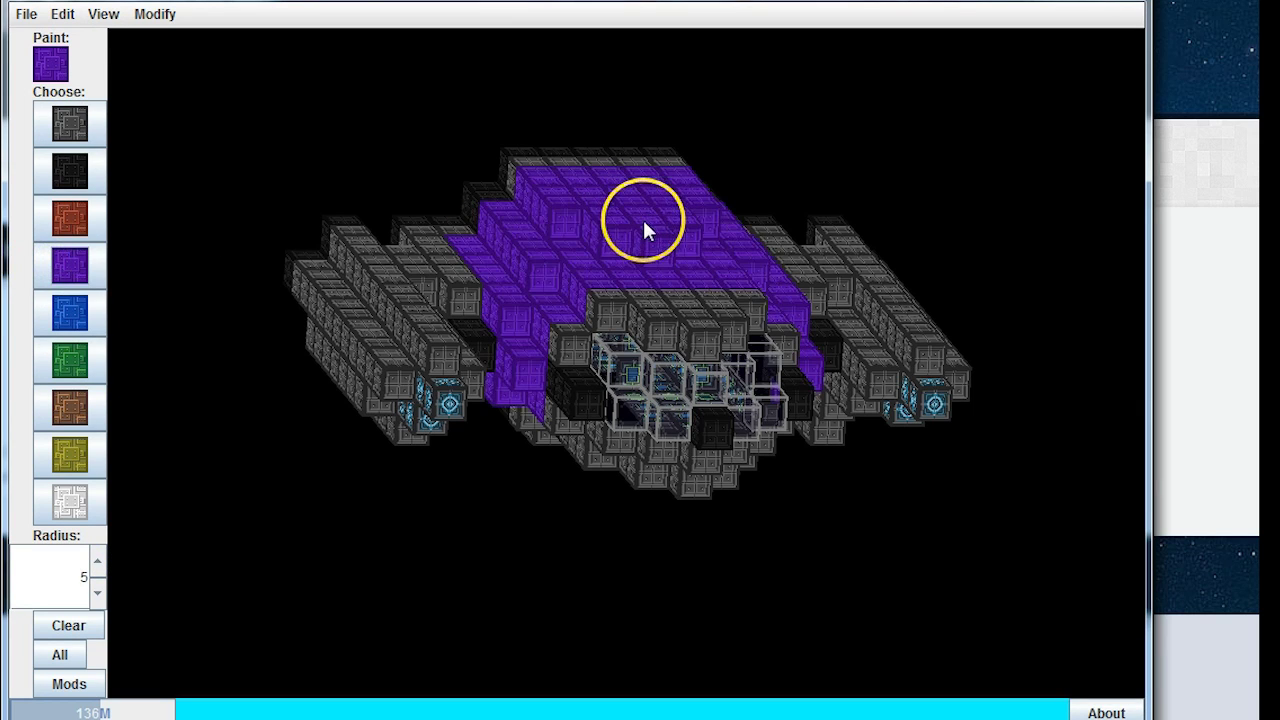
Step: Clear the paint colour, enable All, and paint the whole ship green, then blue
click(70, 626)
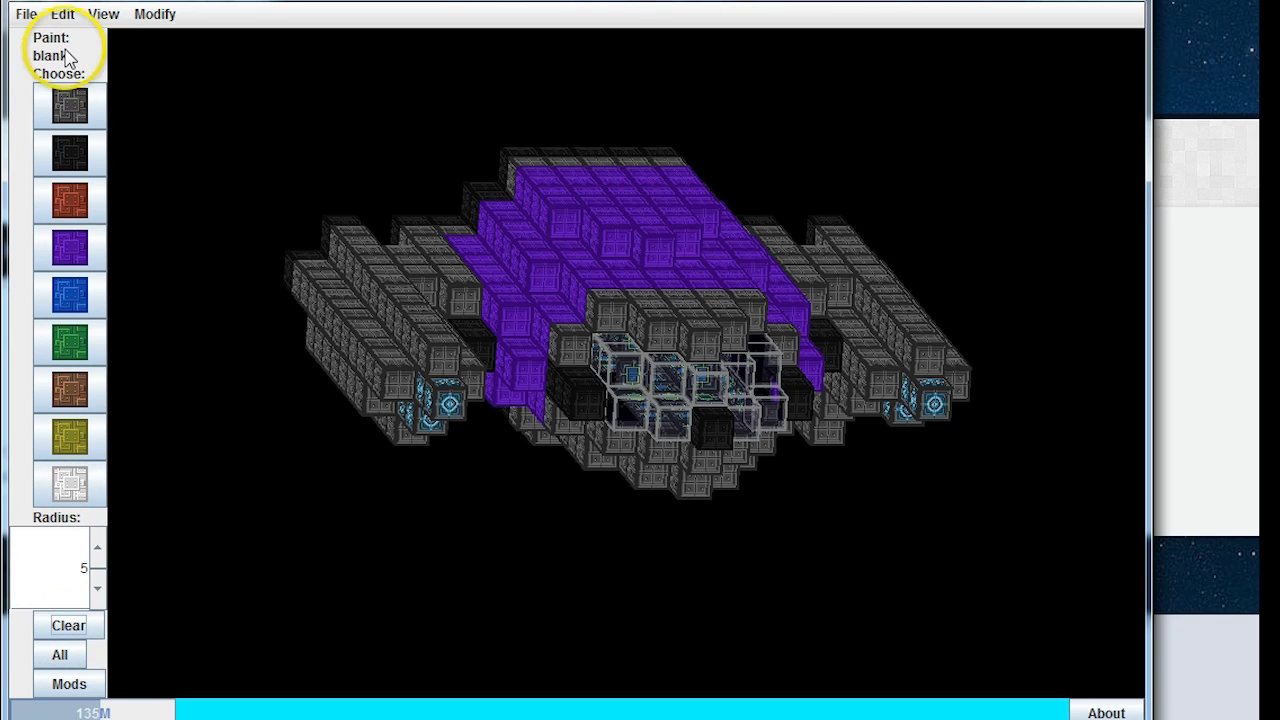
drag(567, 240, 630, 240)
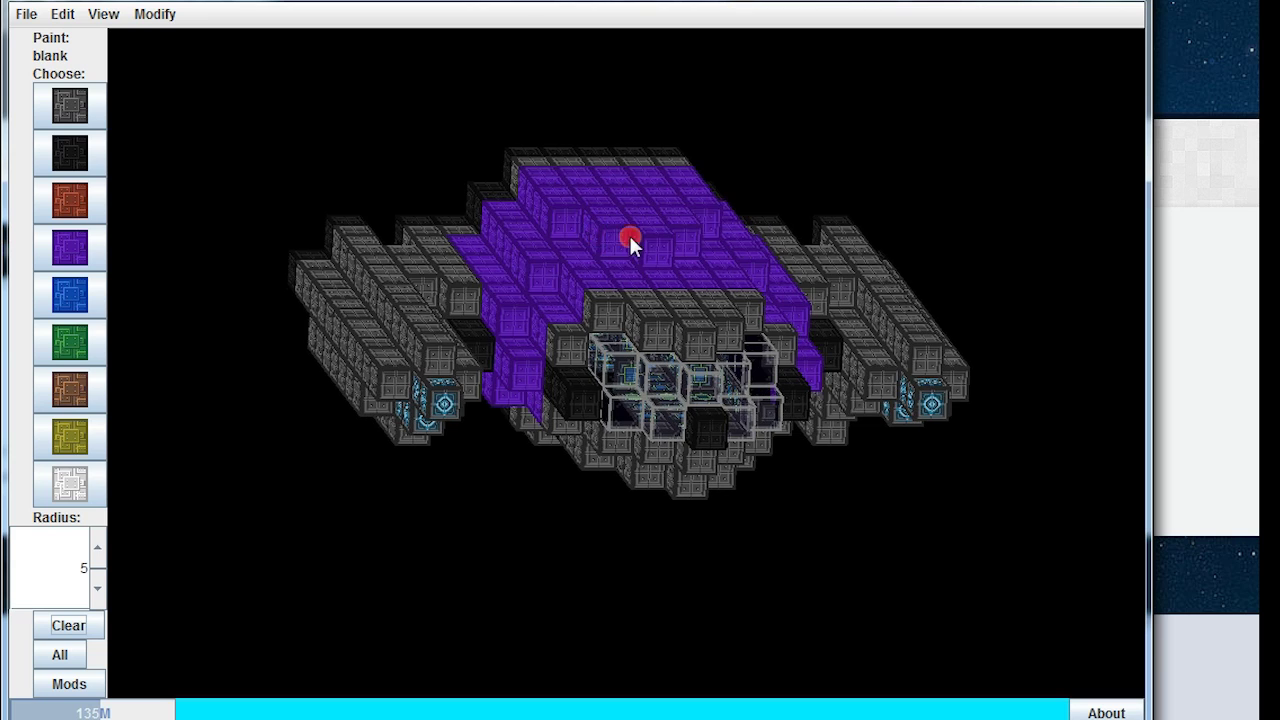
click(72, 656)
click(104, 342)
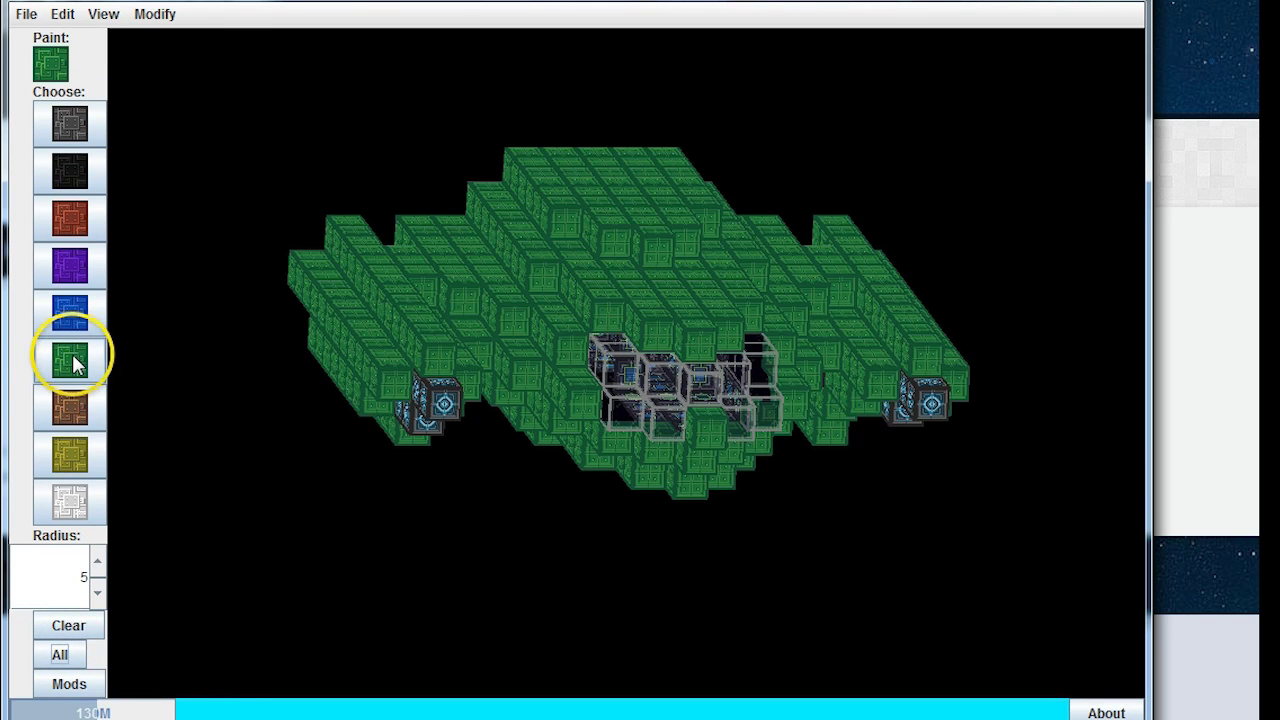
click(72, 316)
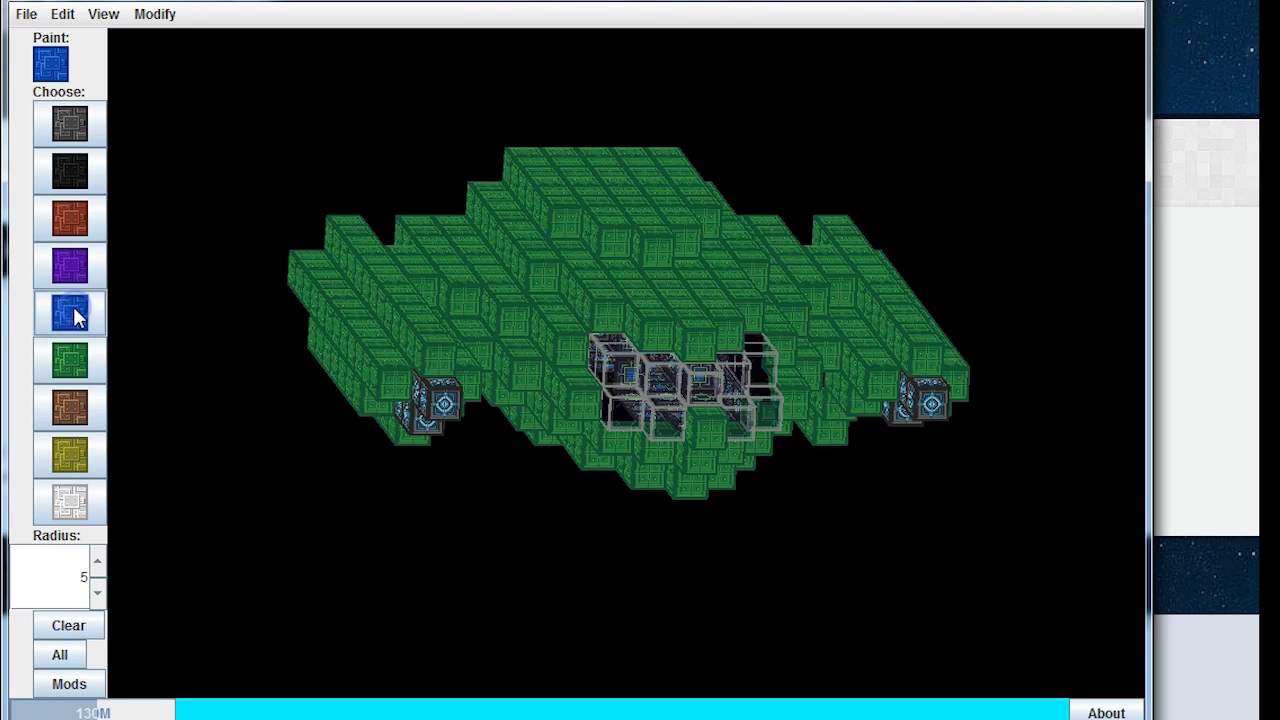
click(62, 652)
mouse_move(571, 501)
mouse_down()
mouse_move(666, 509)
mouse_move(720, 491)
mouse_move(638, 503)
mouse_up()
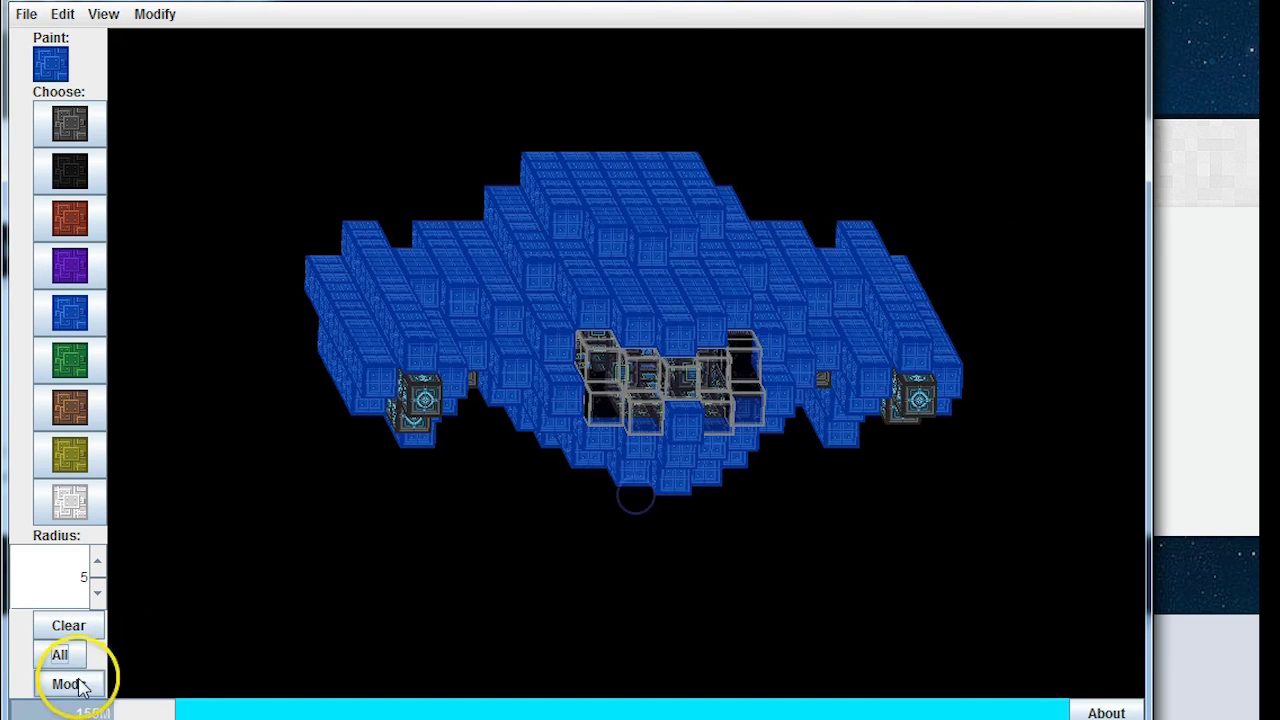
click(62, 14)
Step: Undo the blue paint, then use Mods > Replace to turn the ship's Black blocks White
click(68, 39)
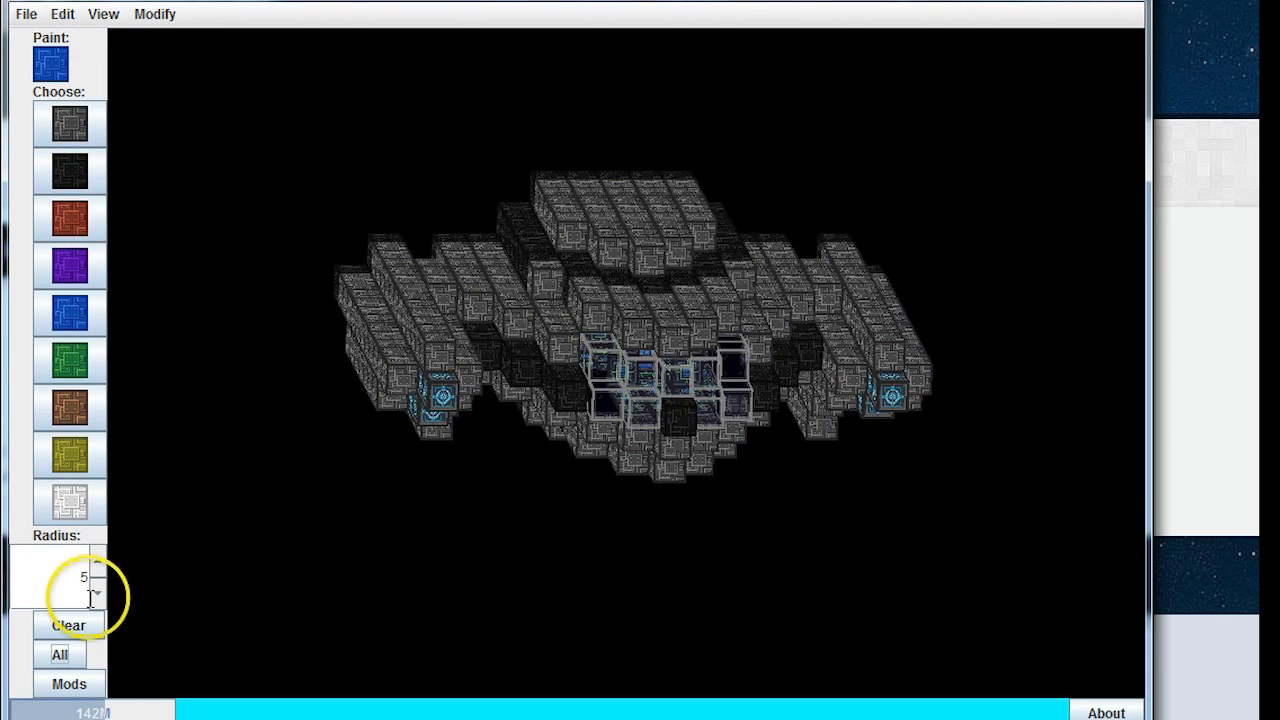
click(72, 684)
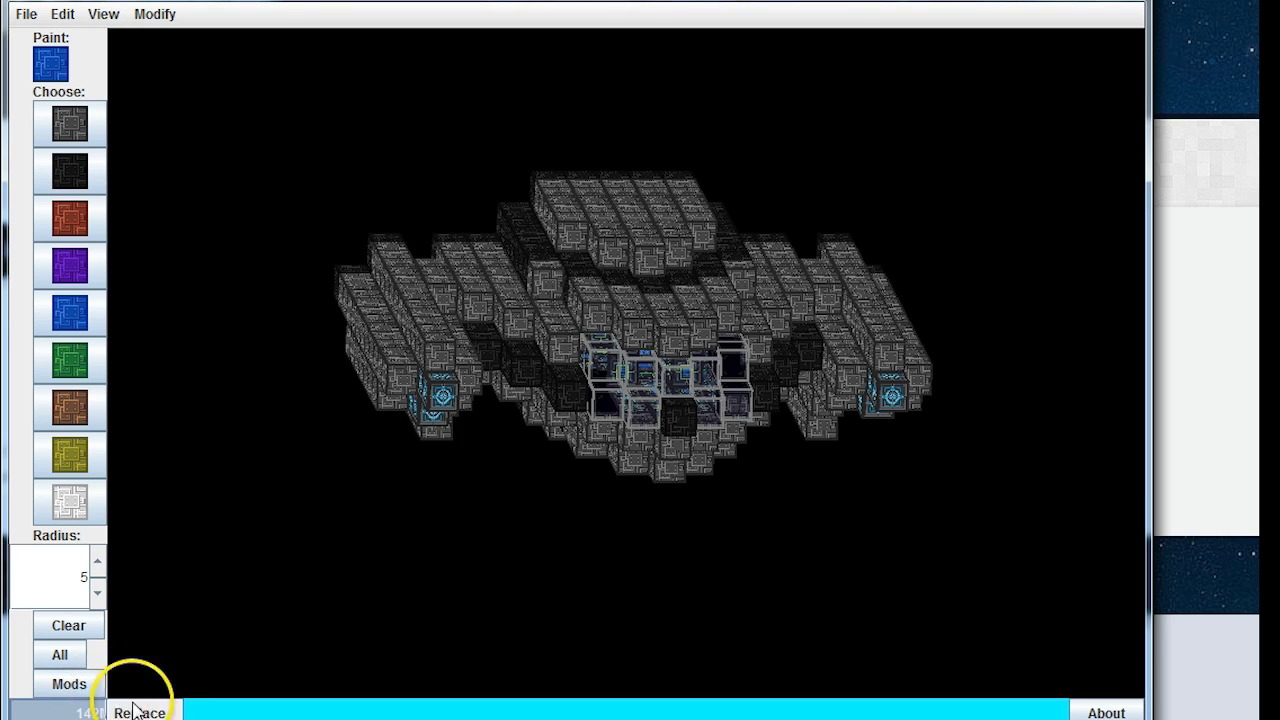
click(140, 712)
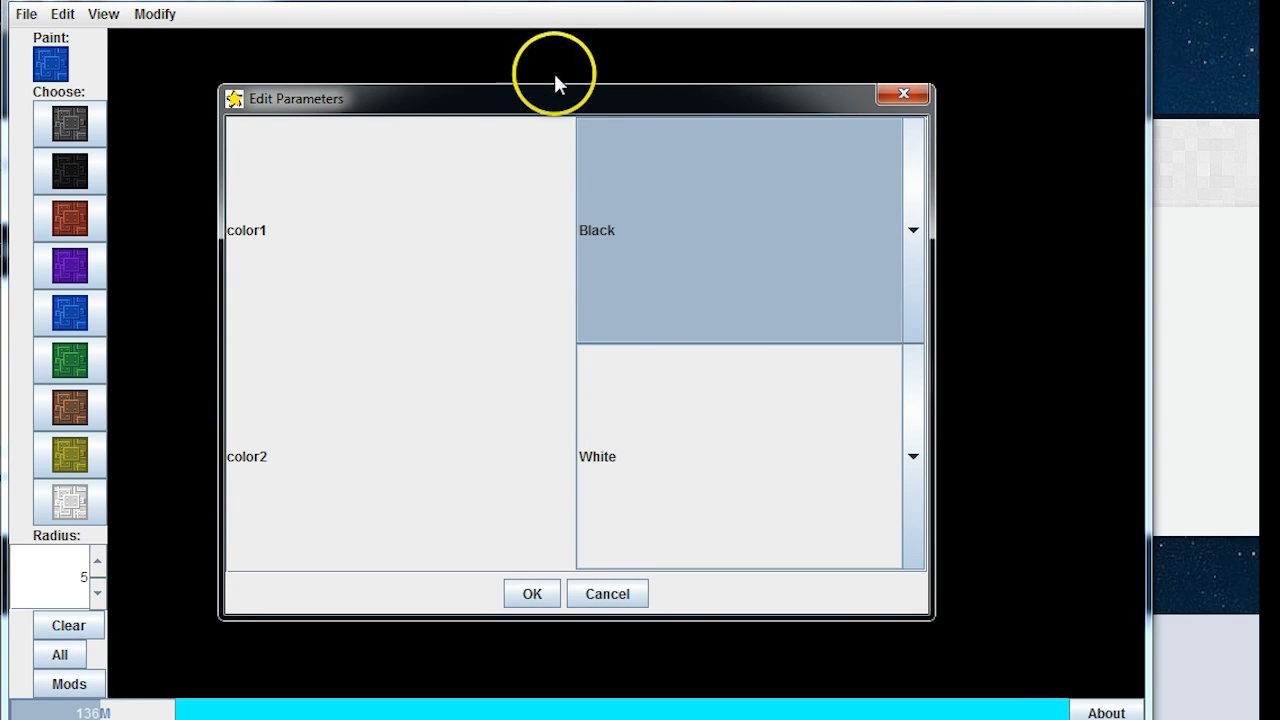
drag(415, 104, 63, 80)
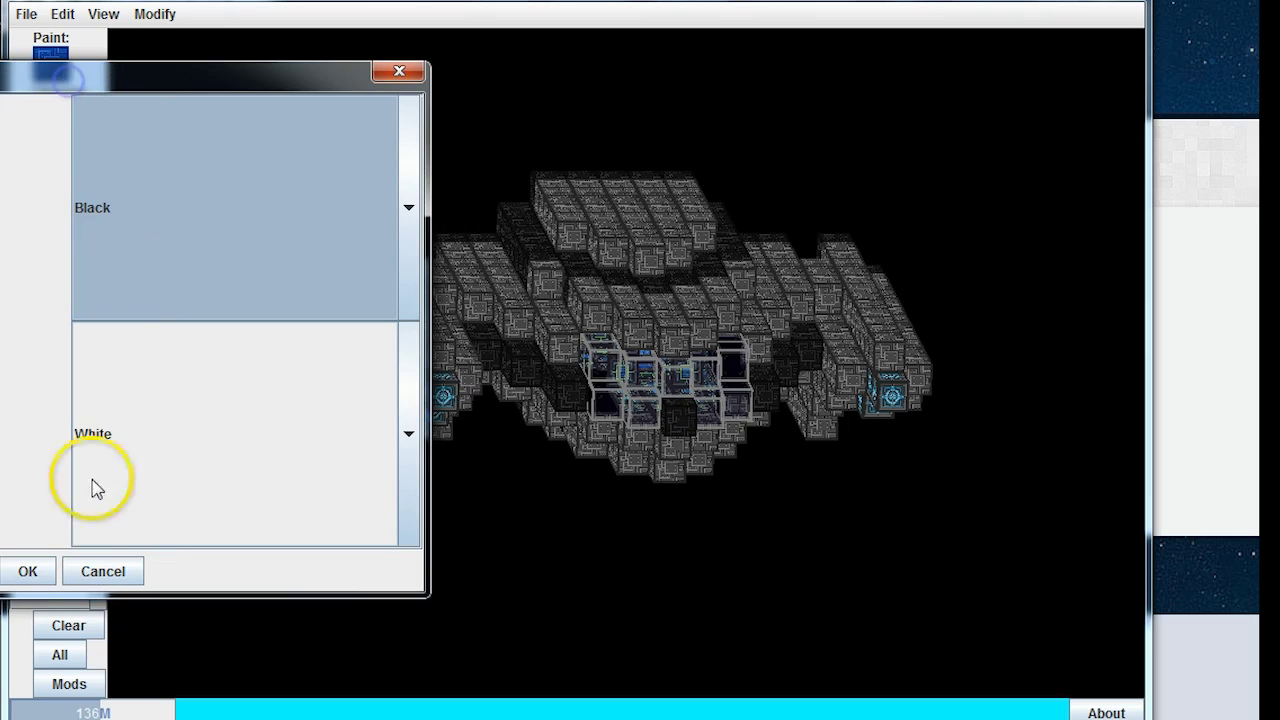
click(24, 574)
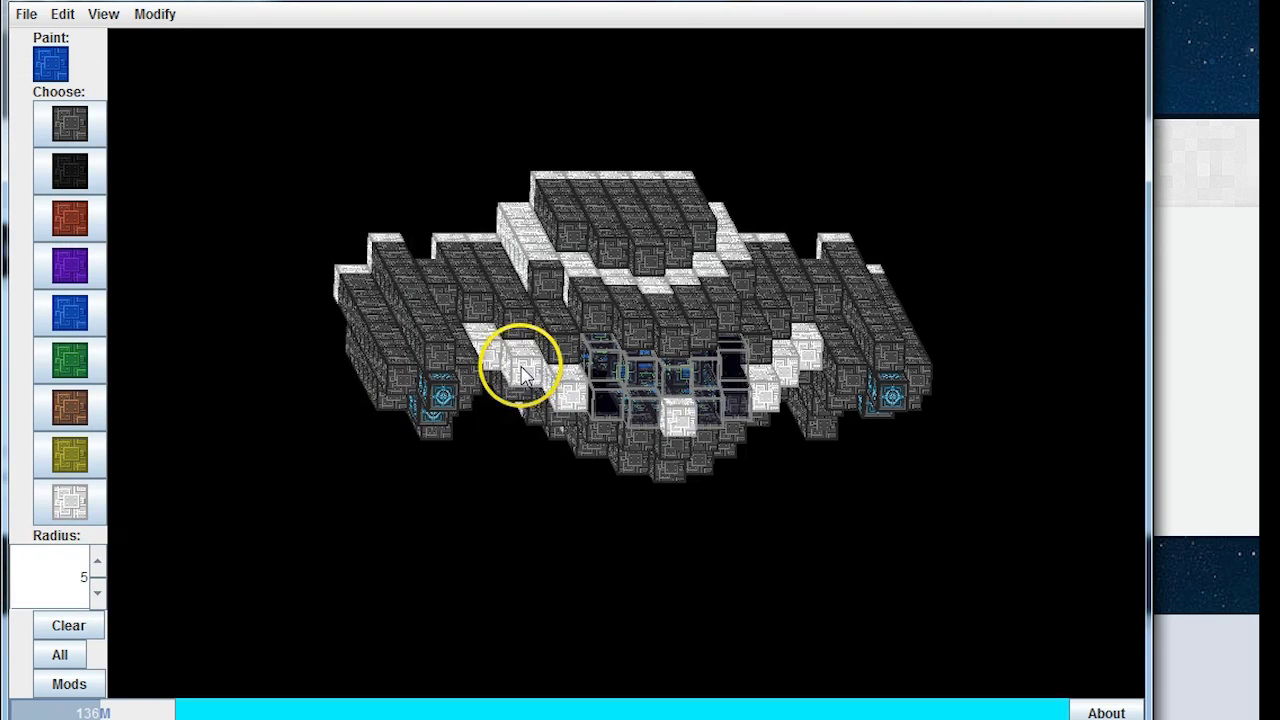
mouse_move(242, 370)
mouse_down()
mouse_move(320, 386)
mouse_move(229, 400)
mouse_move(237, 357)
mouse_up()
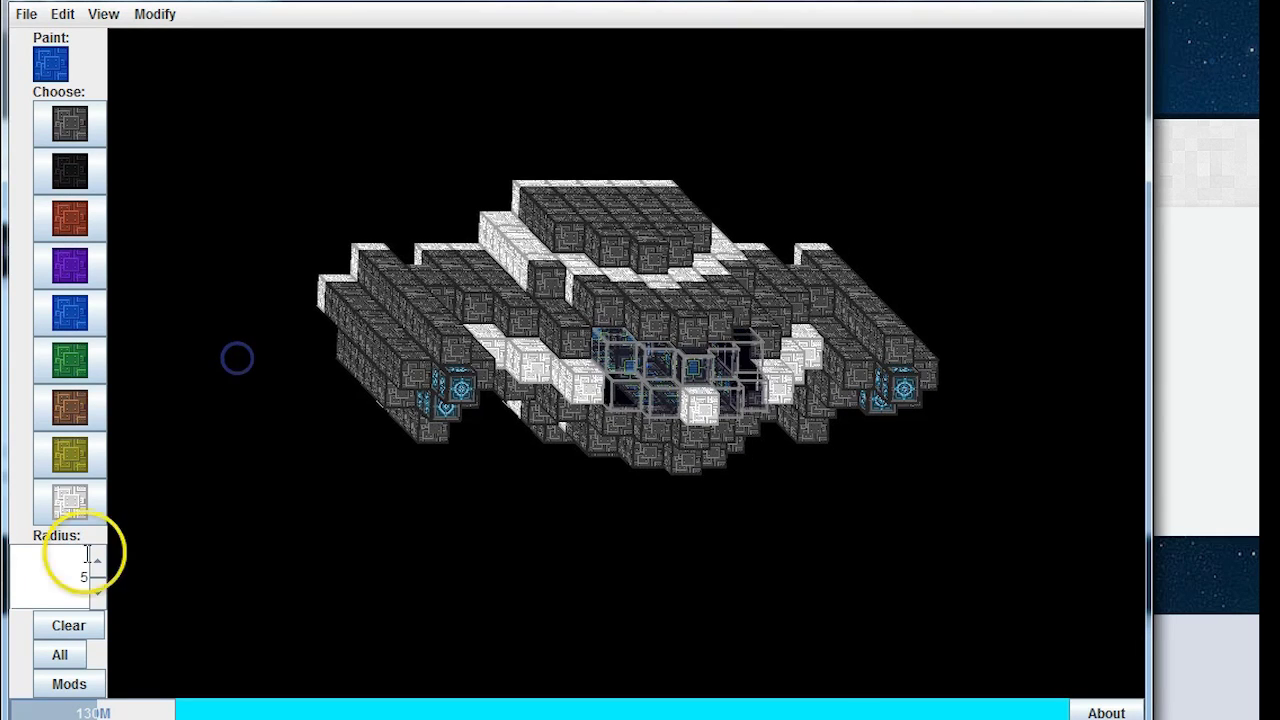
click(80, 684)
Step: Apply Black/White stripes along the X axis, with XAxis true and widths of 1
click(140, 712)
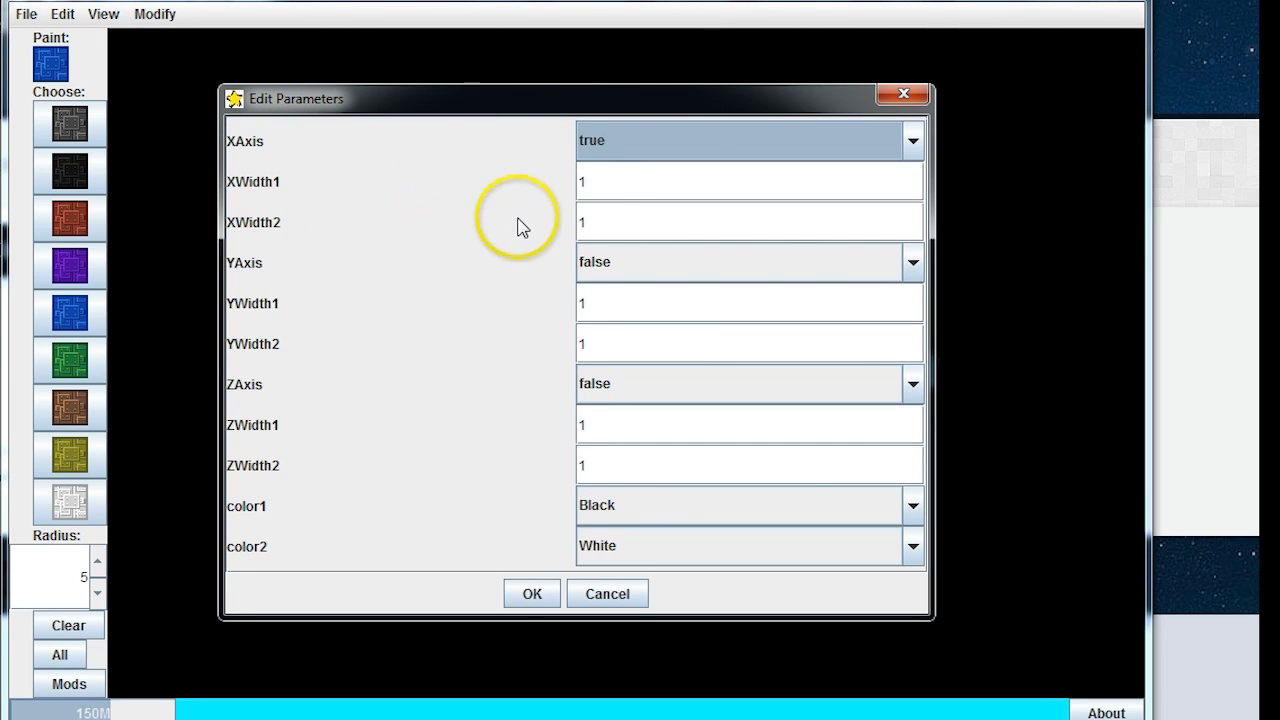
drag(640, 105, 249, 60)
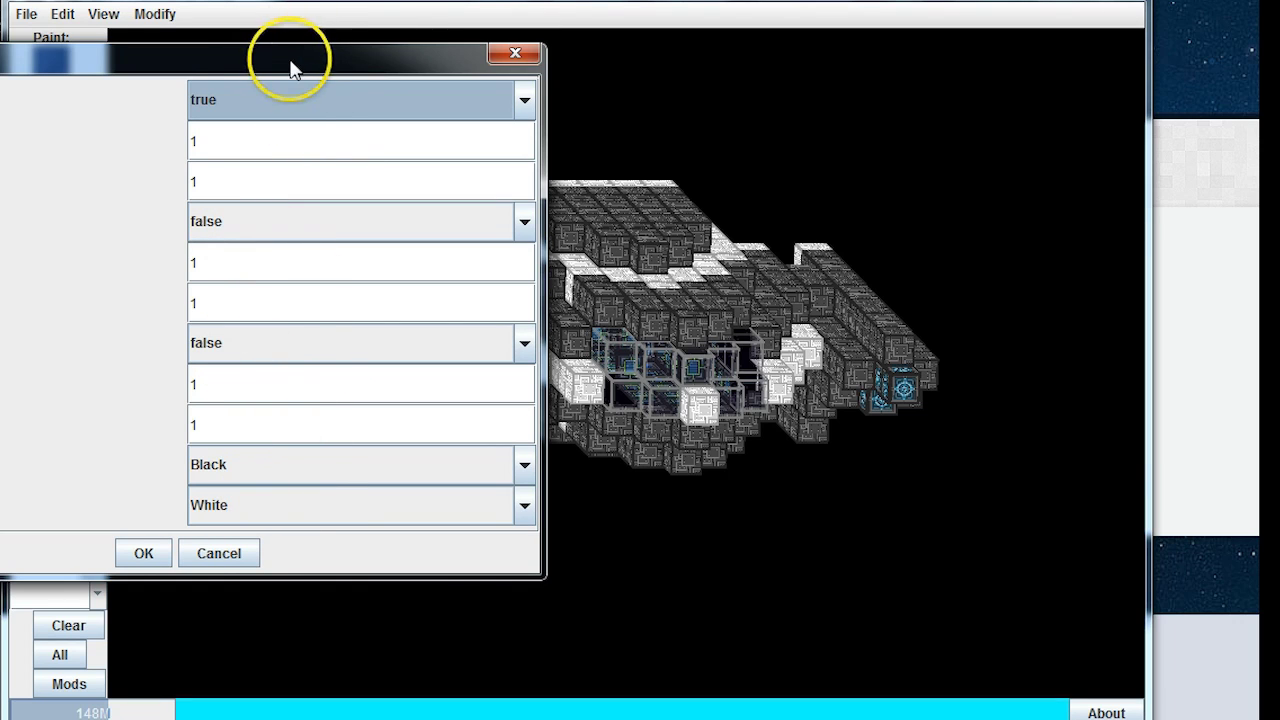
drag(293, 68, 2, 106)
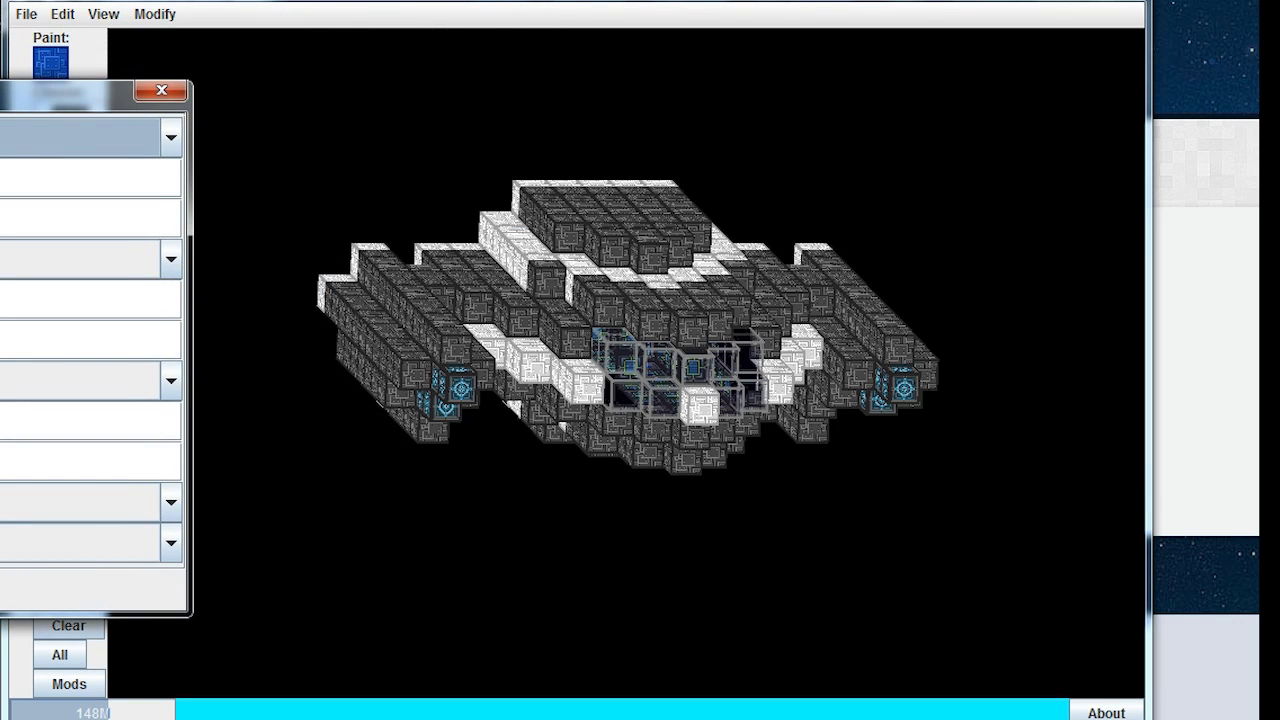
click(170, 137)
click(17, 170)
click(176, 138)
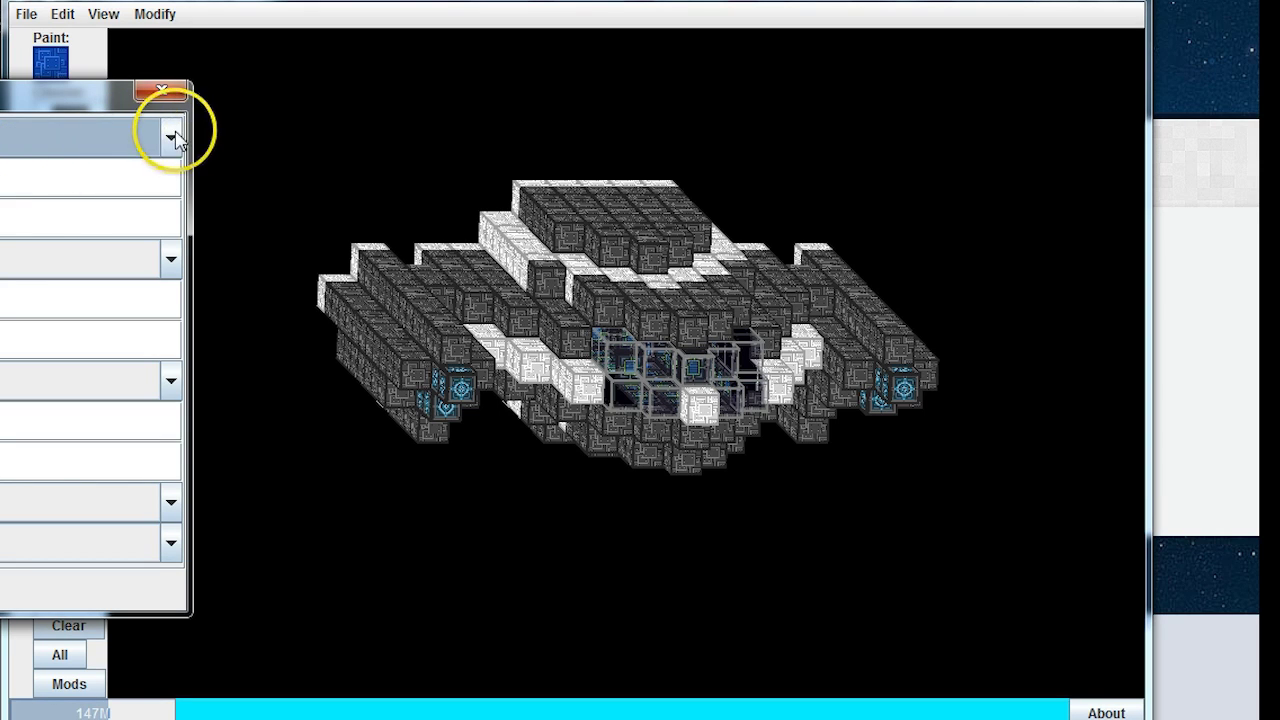
click(177, 136)
click(8, 172)
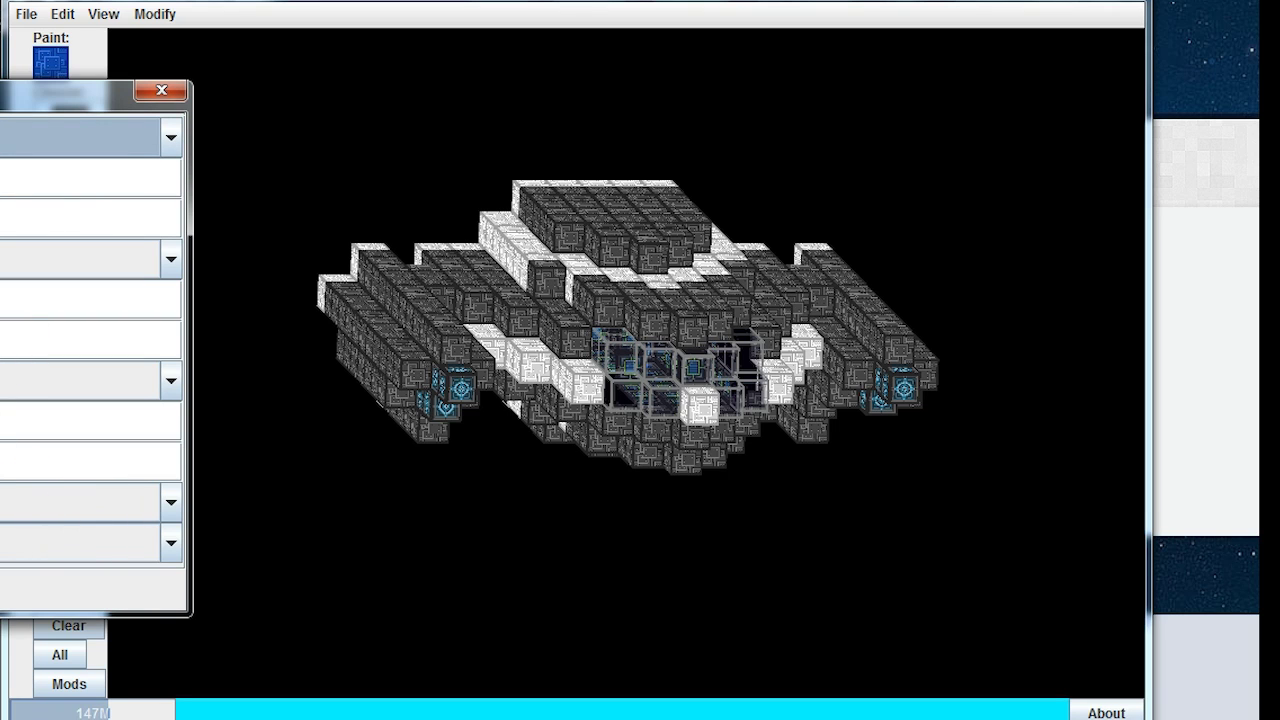
key(Return)
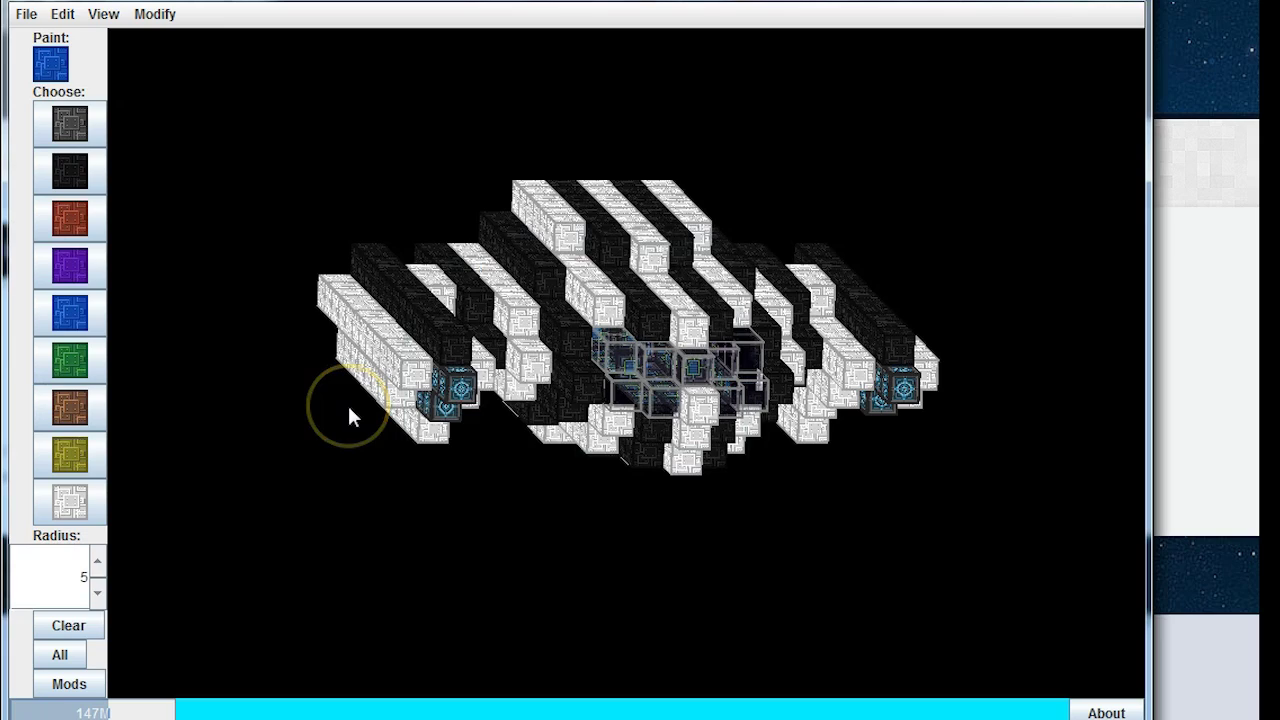
drag(706, 503, 740, 515)
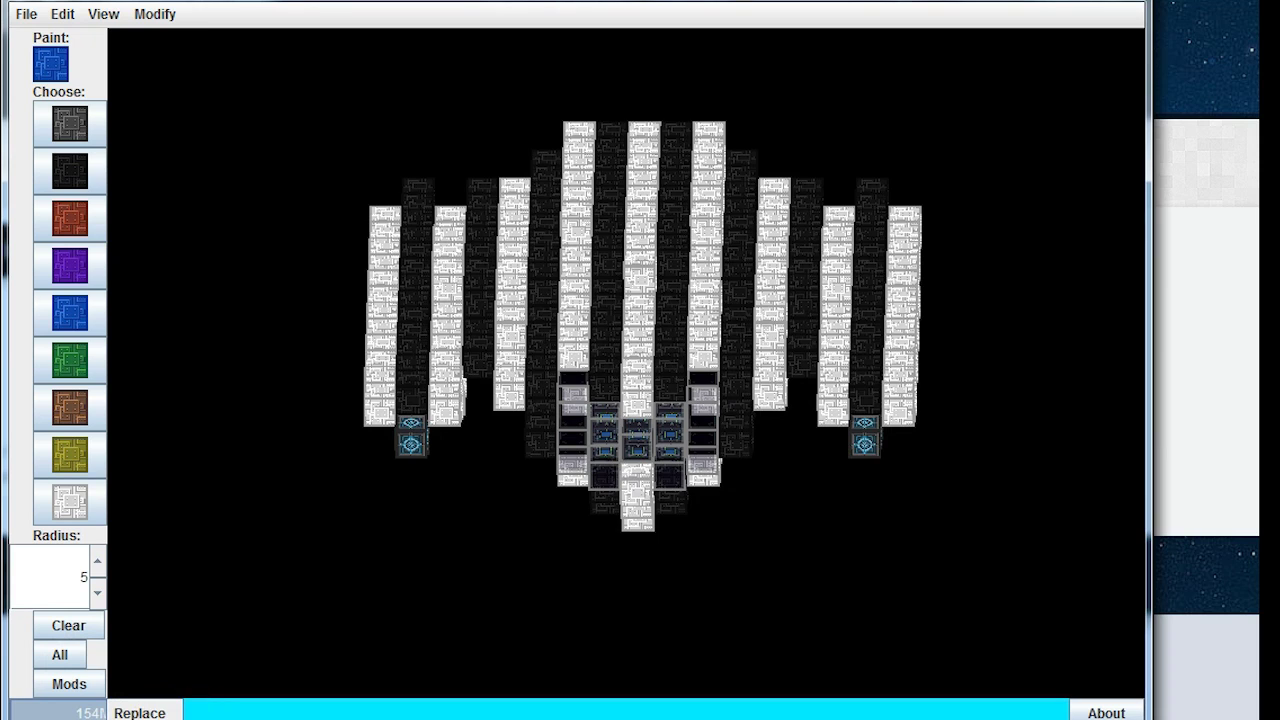
click(140, 712)
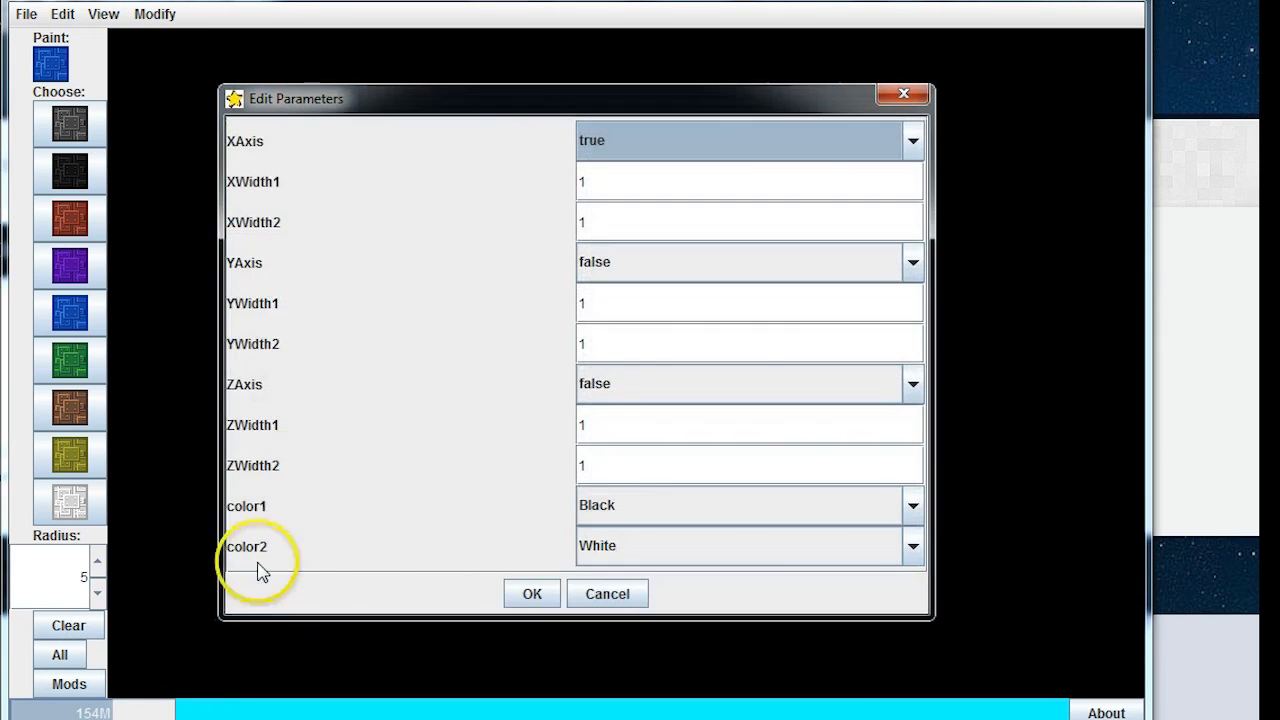
Step: Set XWidth1 and XWidth2 to 5 and apply the wider stripes
click(600, 180)
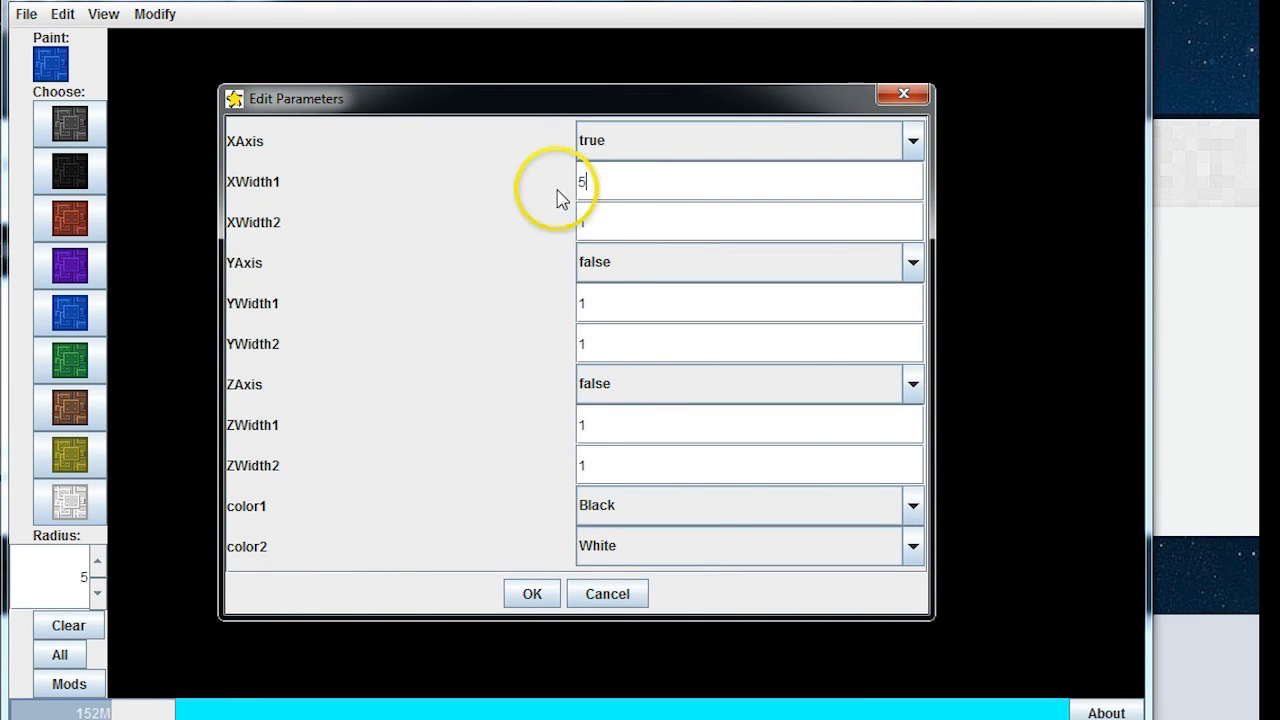
click(594, 223)
text(5)
click(532, 594)
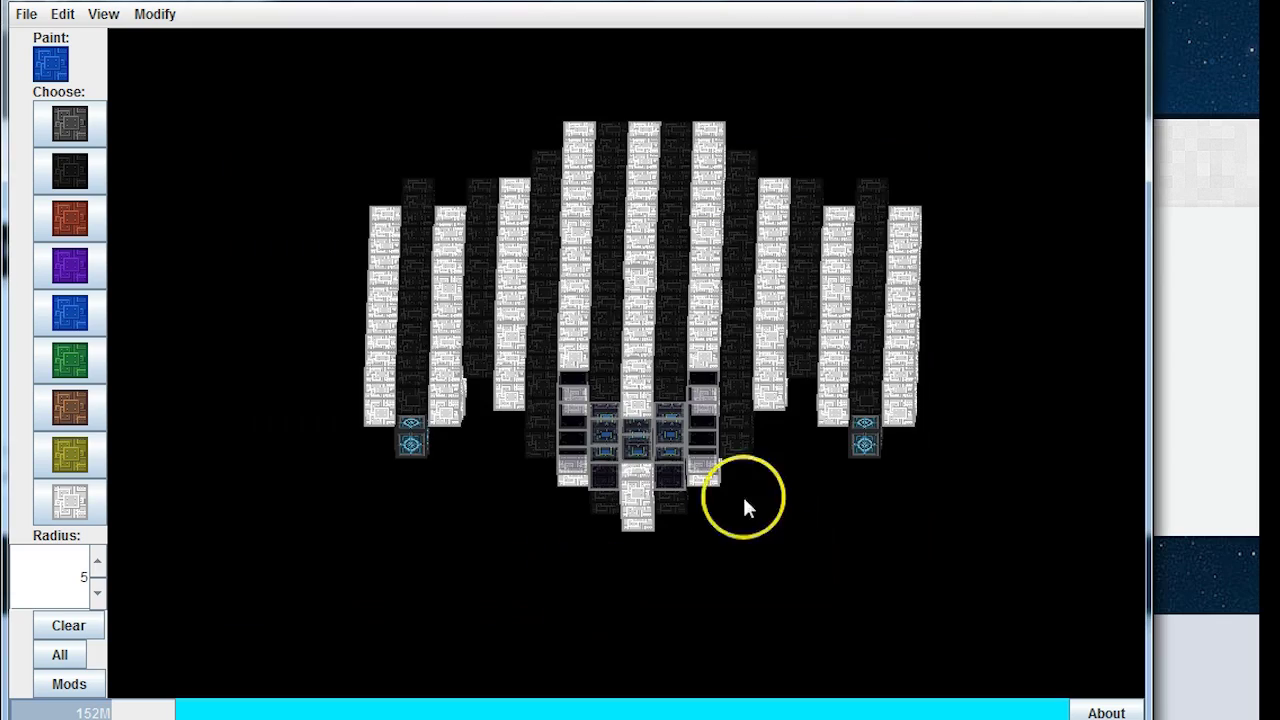
drag(470, 560, 432, 560)
Step: Rerun the stripe Replace with stripe widths of 8
click(70, 680)
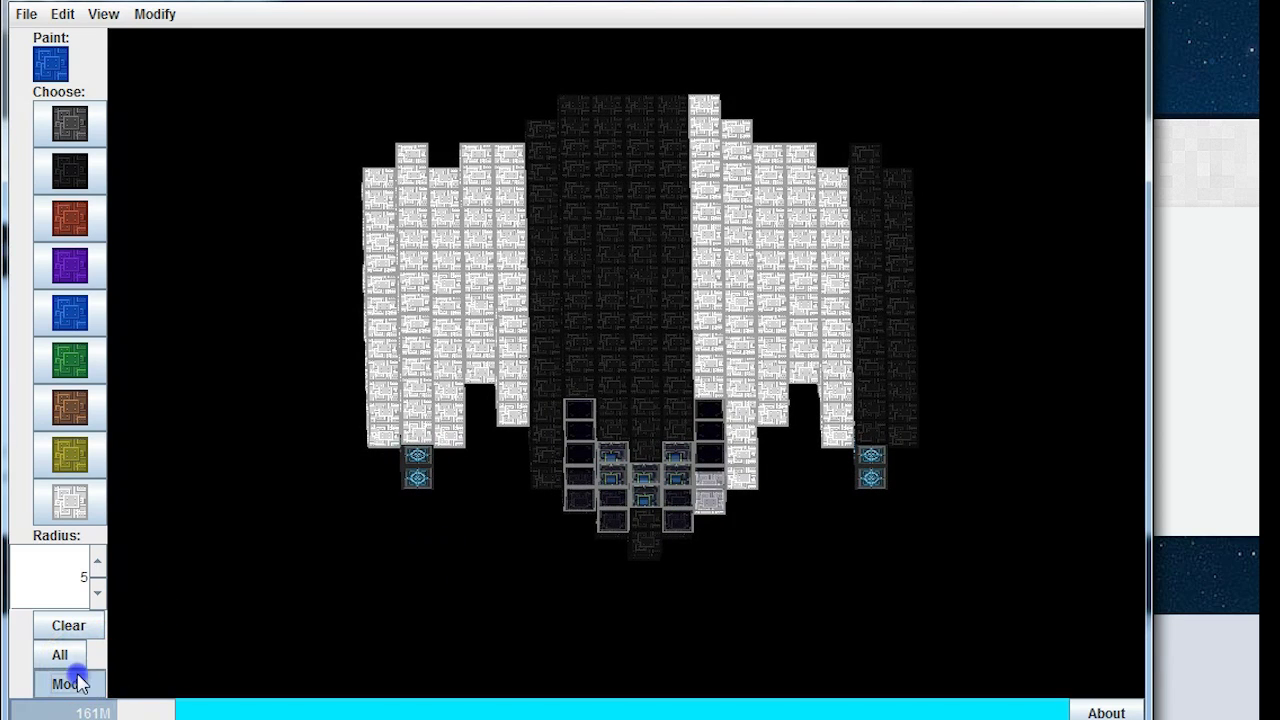
click(140, 712)
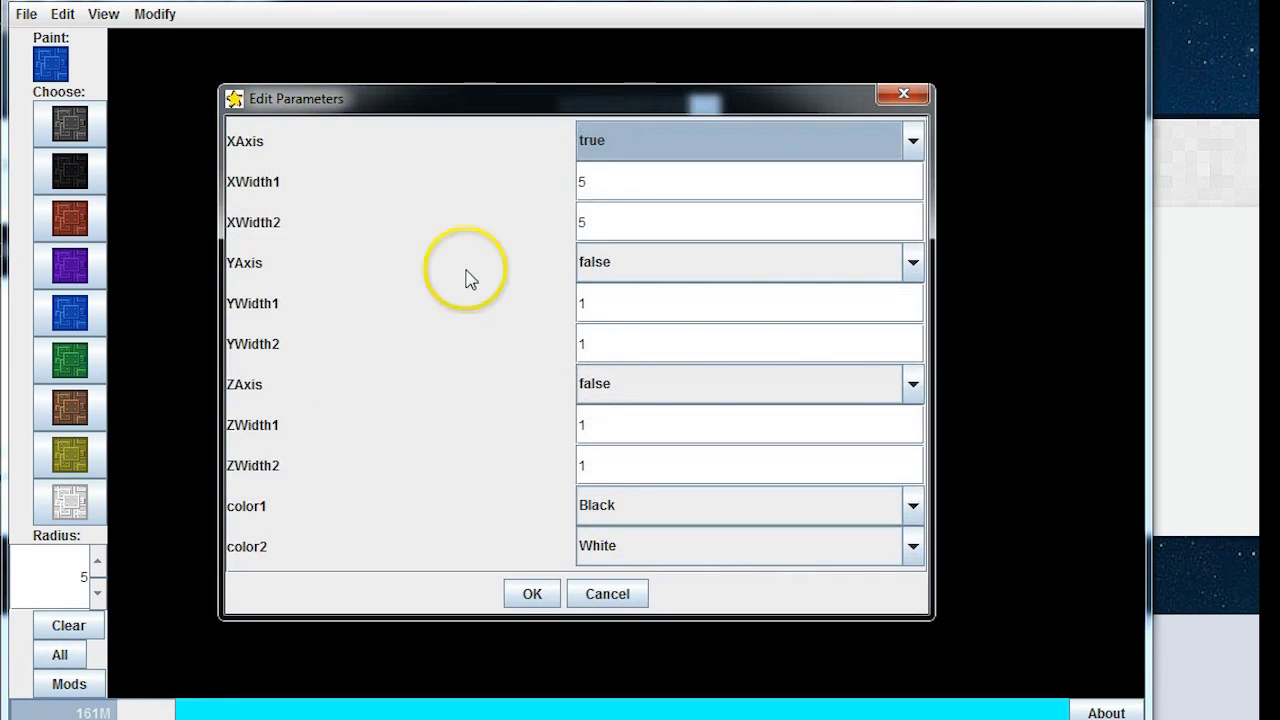
click(605, 182)
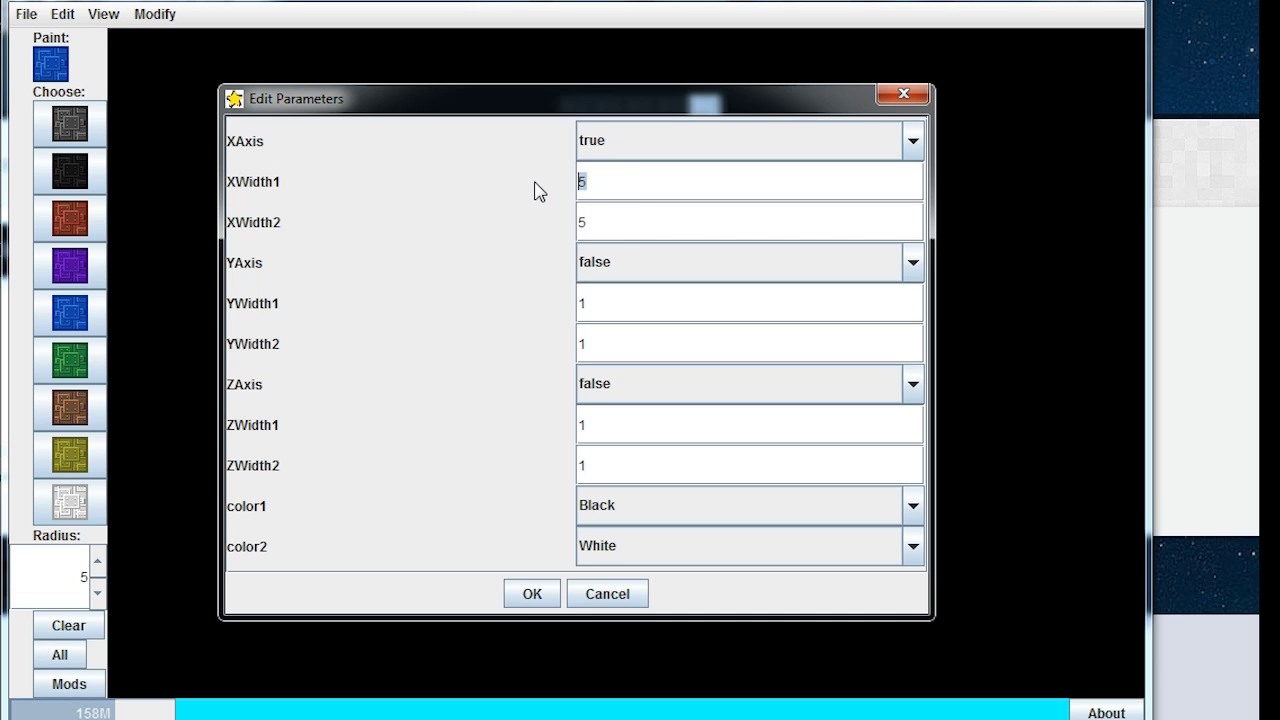
text(88)
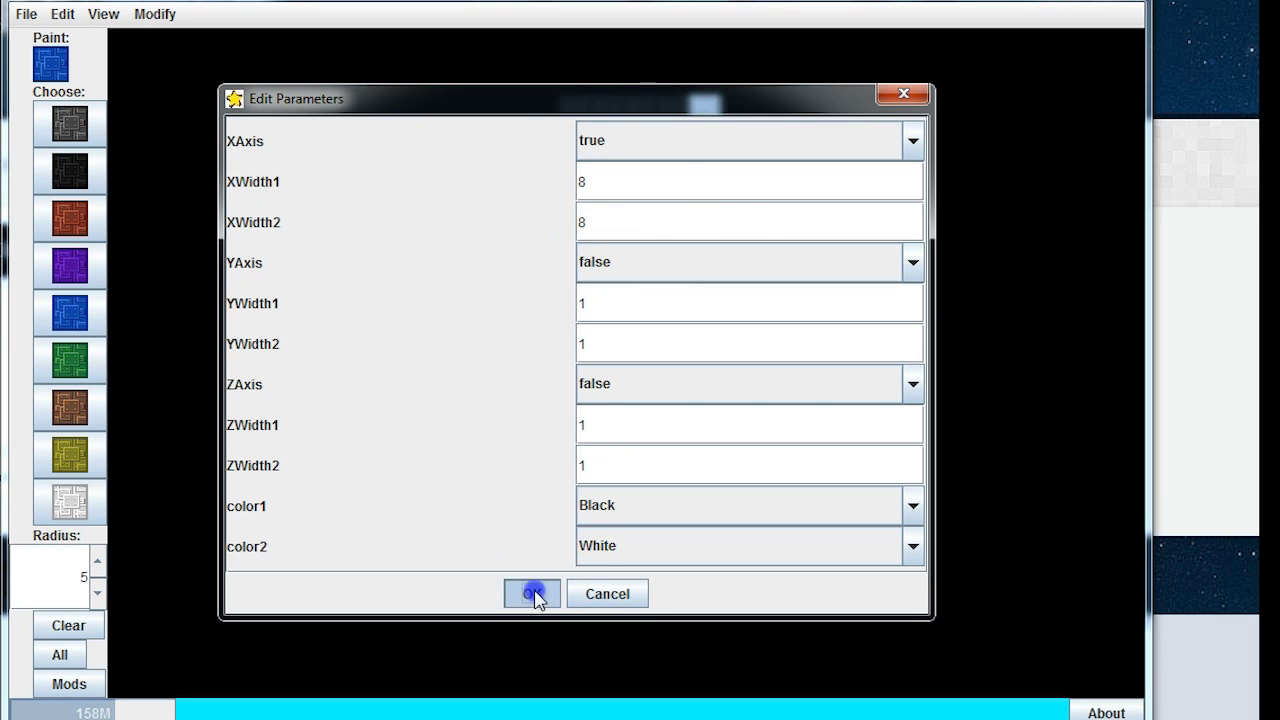
click(532, 592)
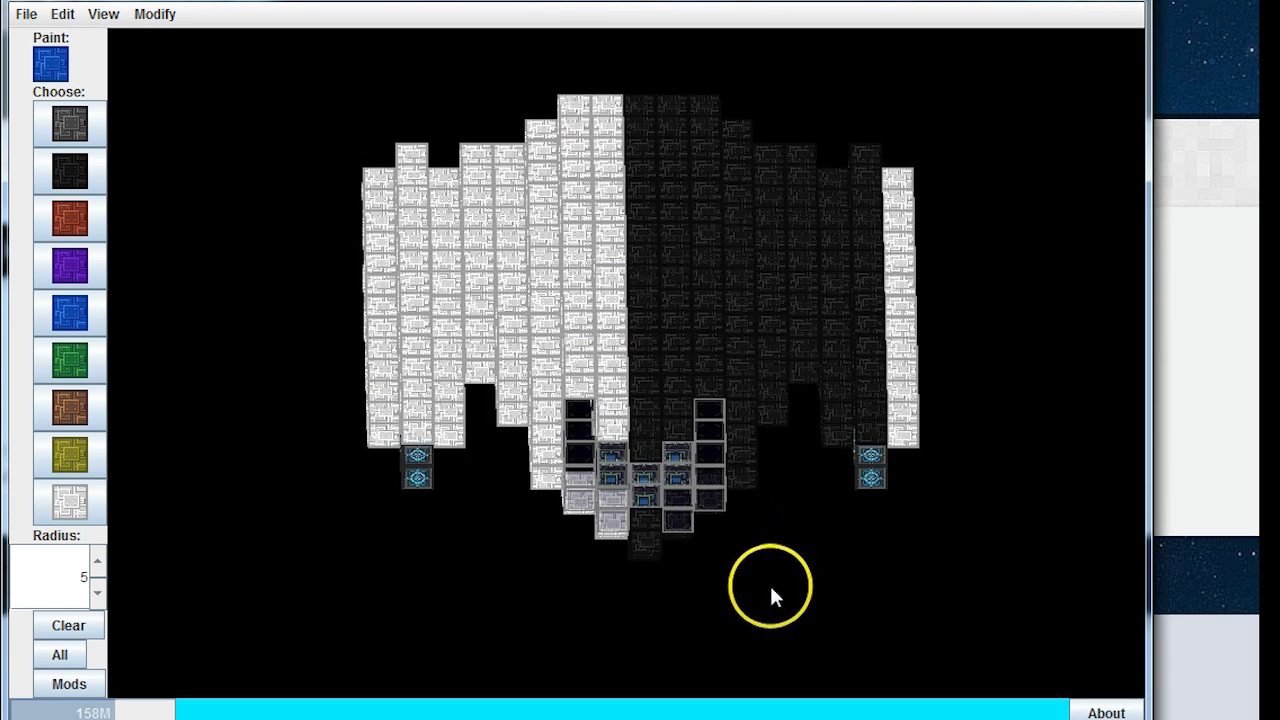
mouse_move(765, 578)
mouse_down()
mouse_move(747, 558)
mouse_move(803, 565)
mouse_move(766, 590)
mouse_up()
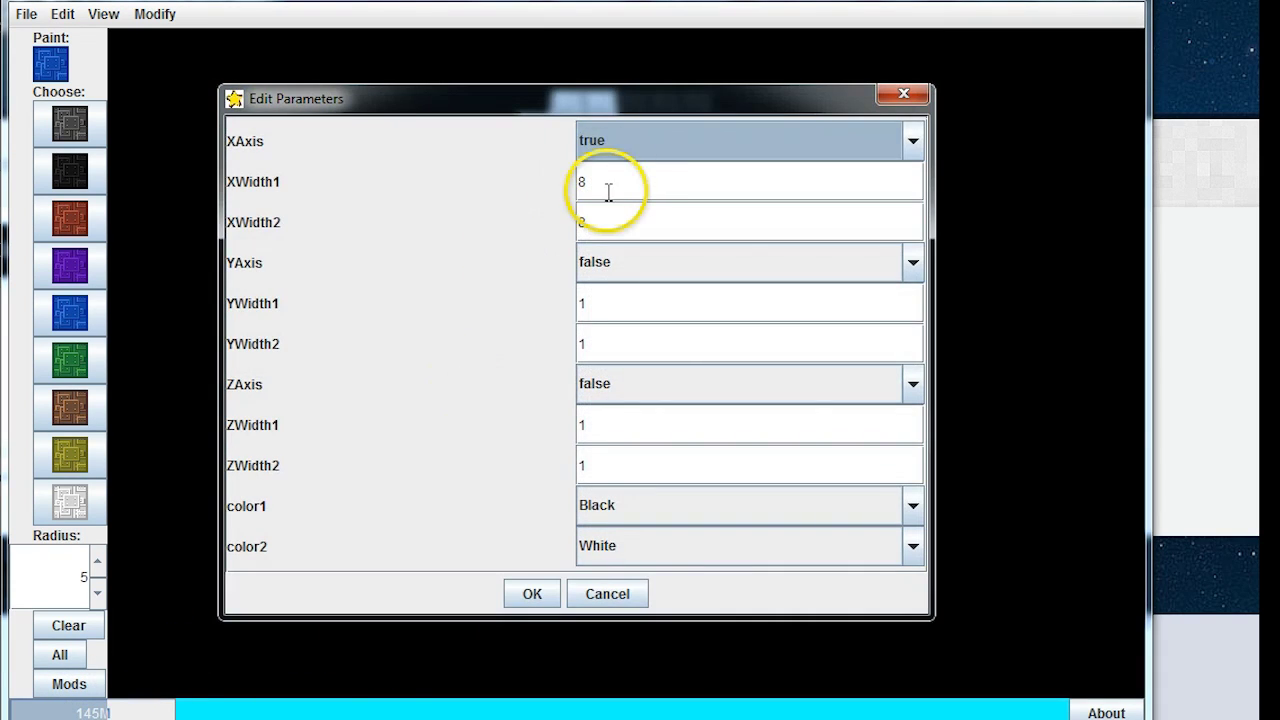
Step: Set both X stripe widths to 9, leaving a white left half and a black right half
drag(600, 183, 560, 182)
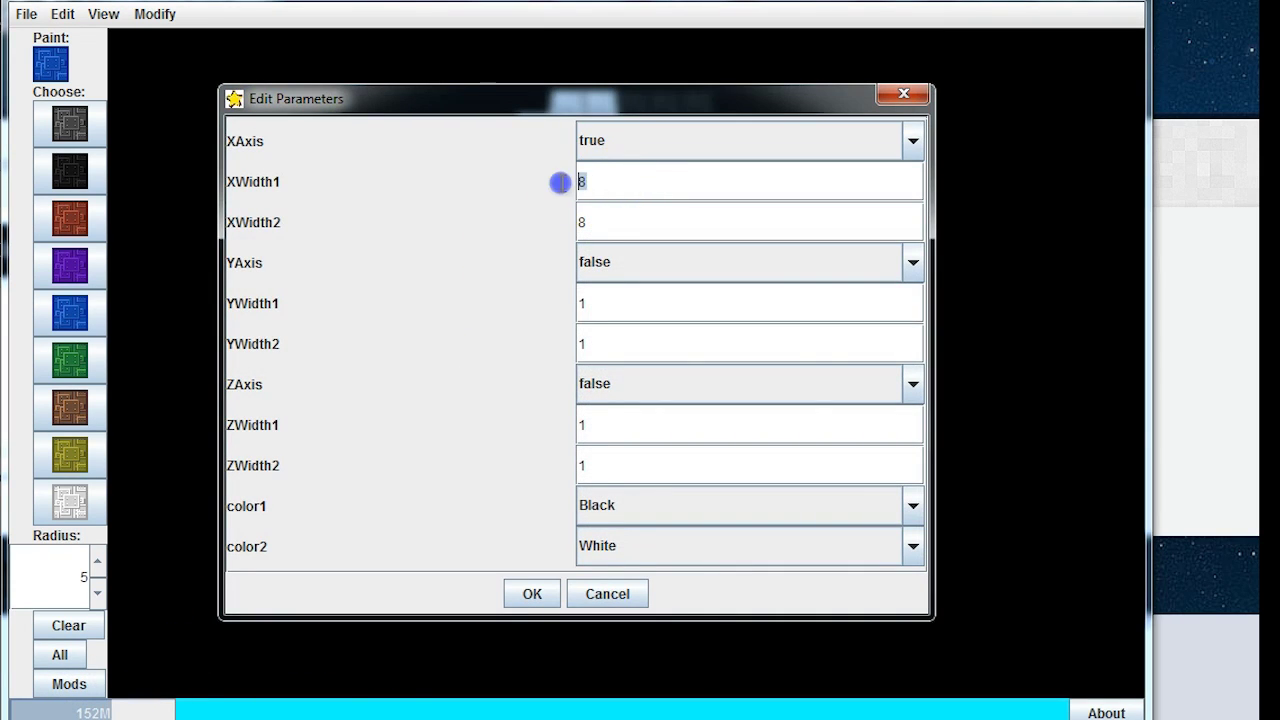
text(9)
drag(600, 222, 580, 223)
text(9)
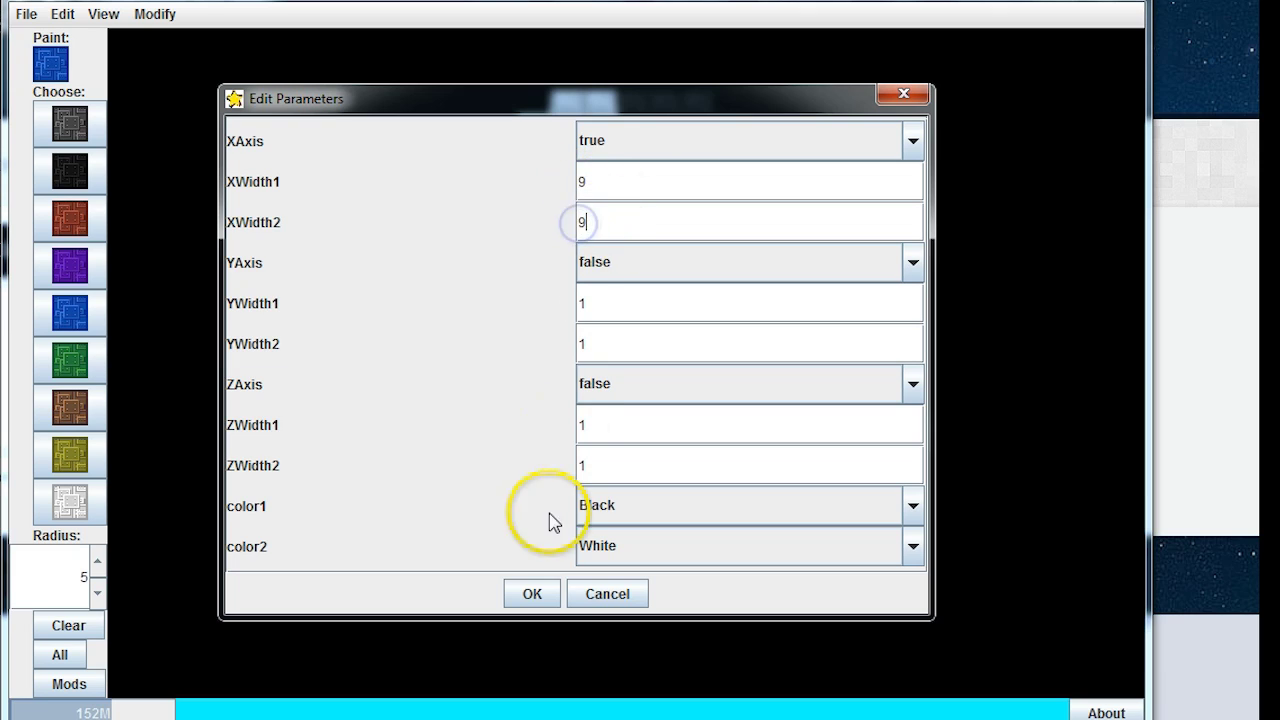
click(532, 593)
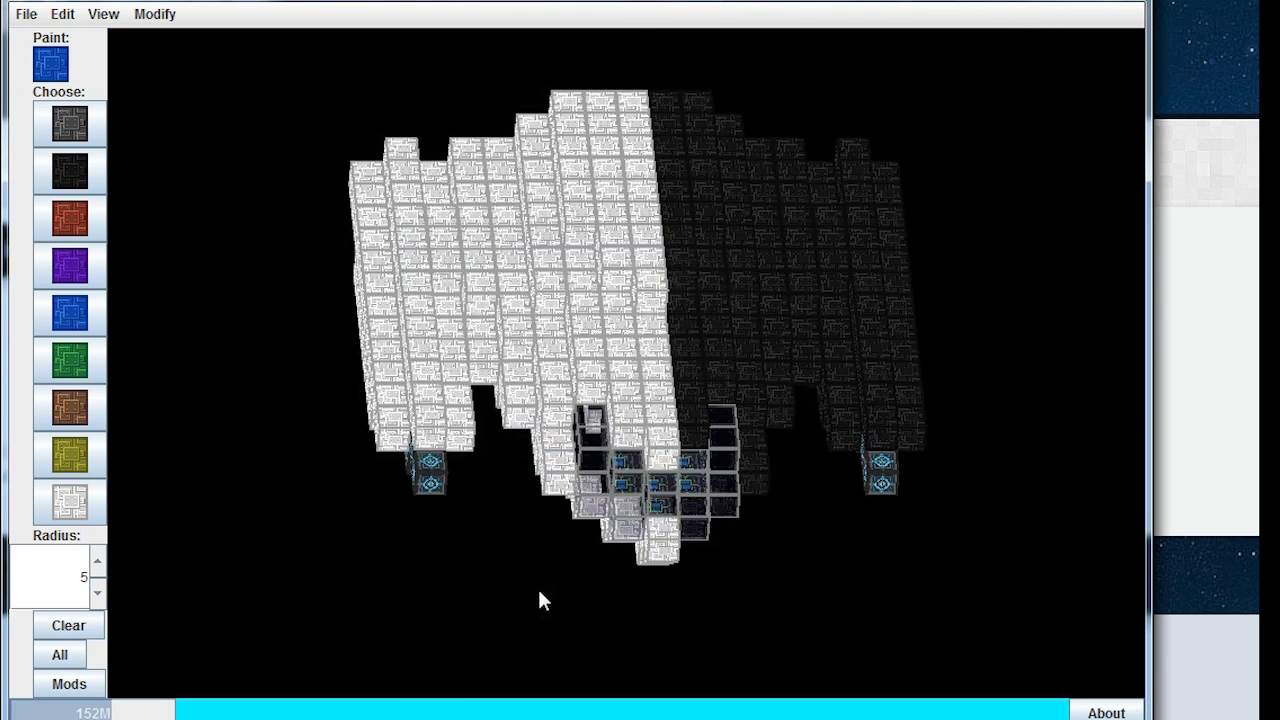
drag(777, 608, 806, 605)
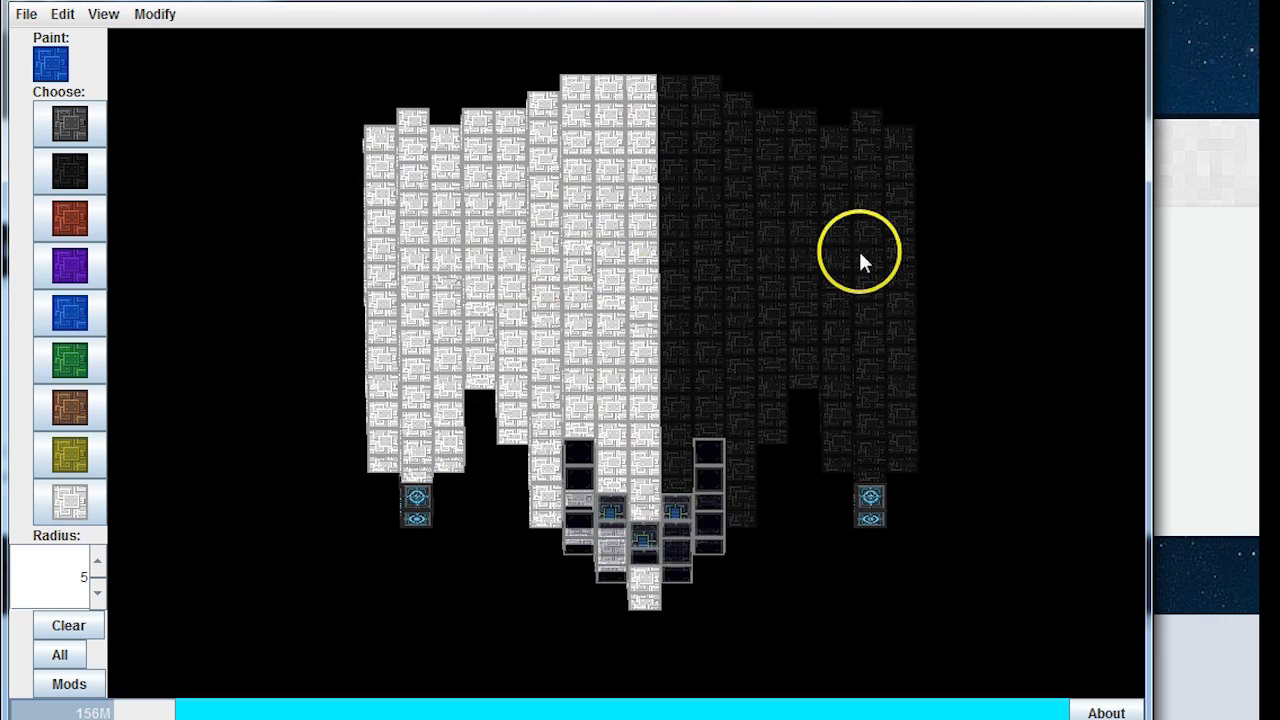
Step: Switch the Black/White stripes to the Z axis, with XAxis false and ZAxis true
click(69, 684)
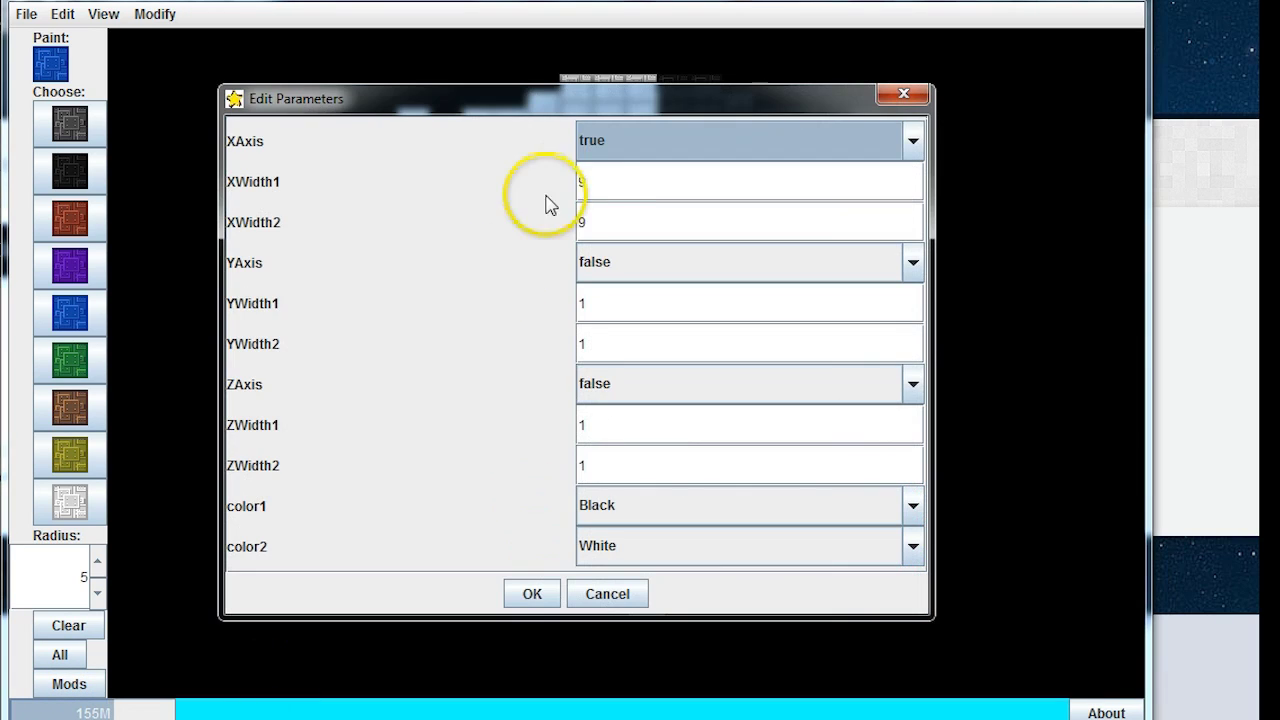
click(588, 178)
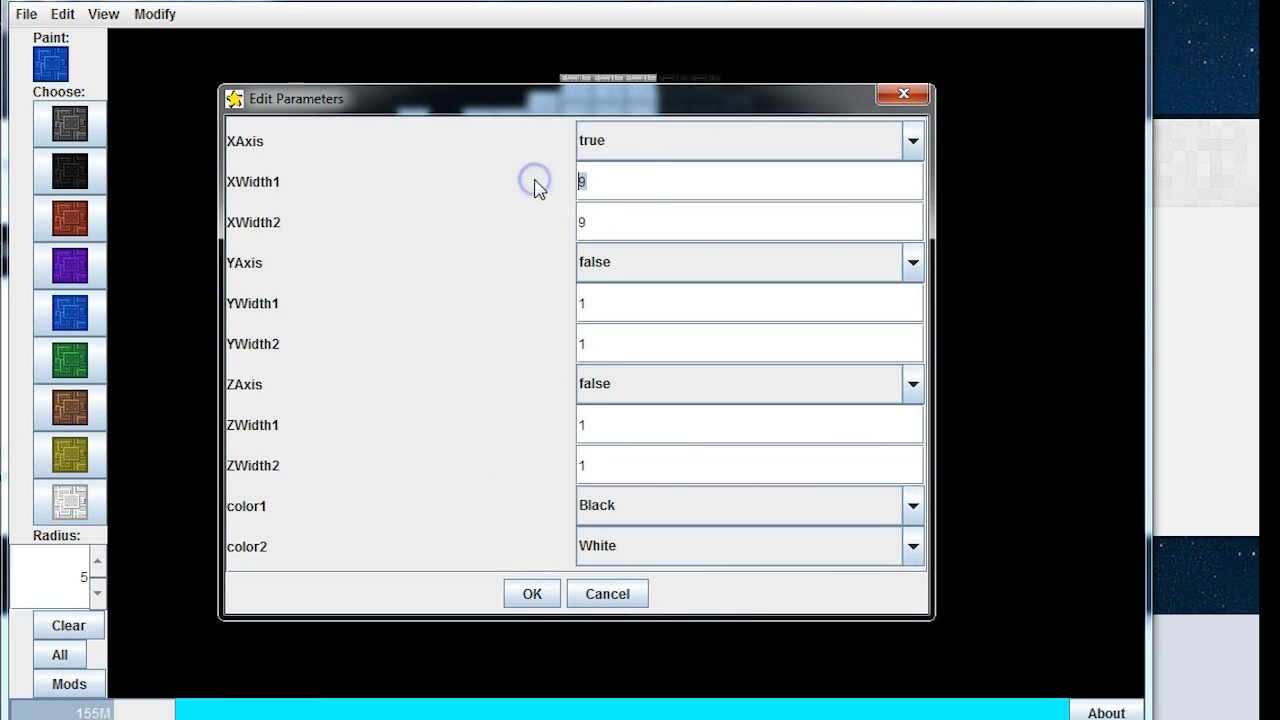
text(11)
click(766, 139)
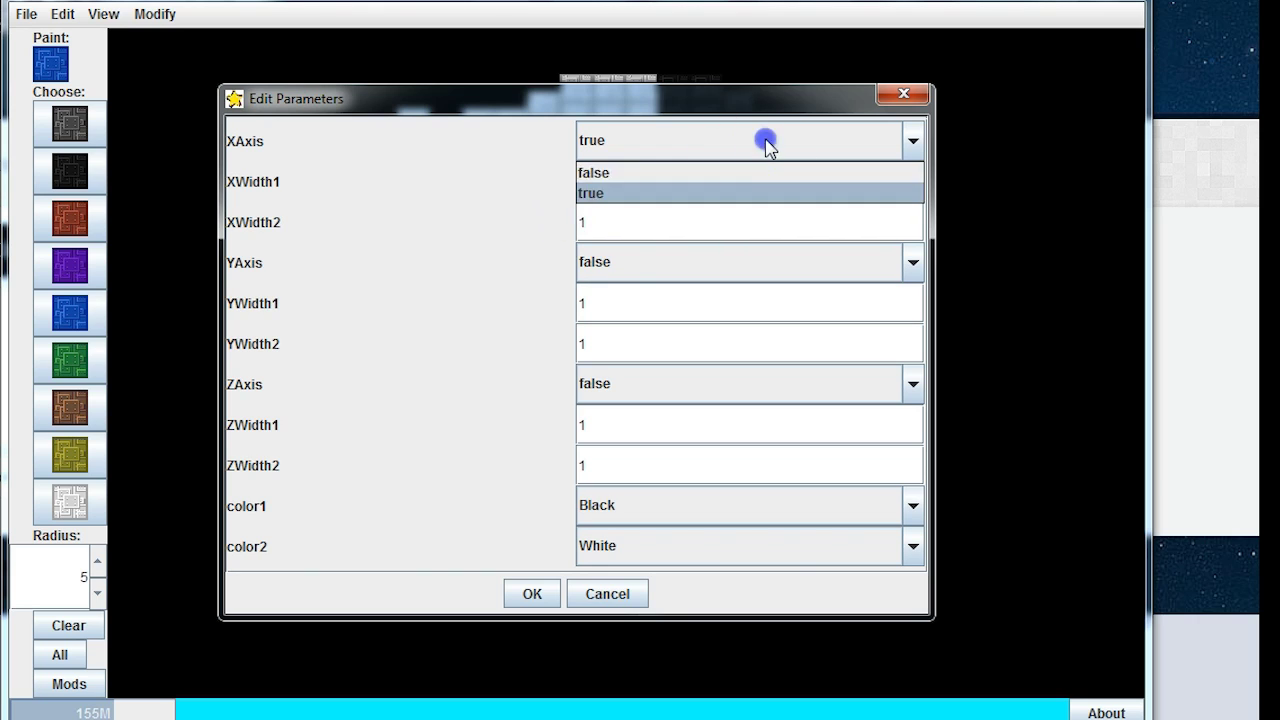
click(730, 173)
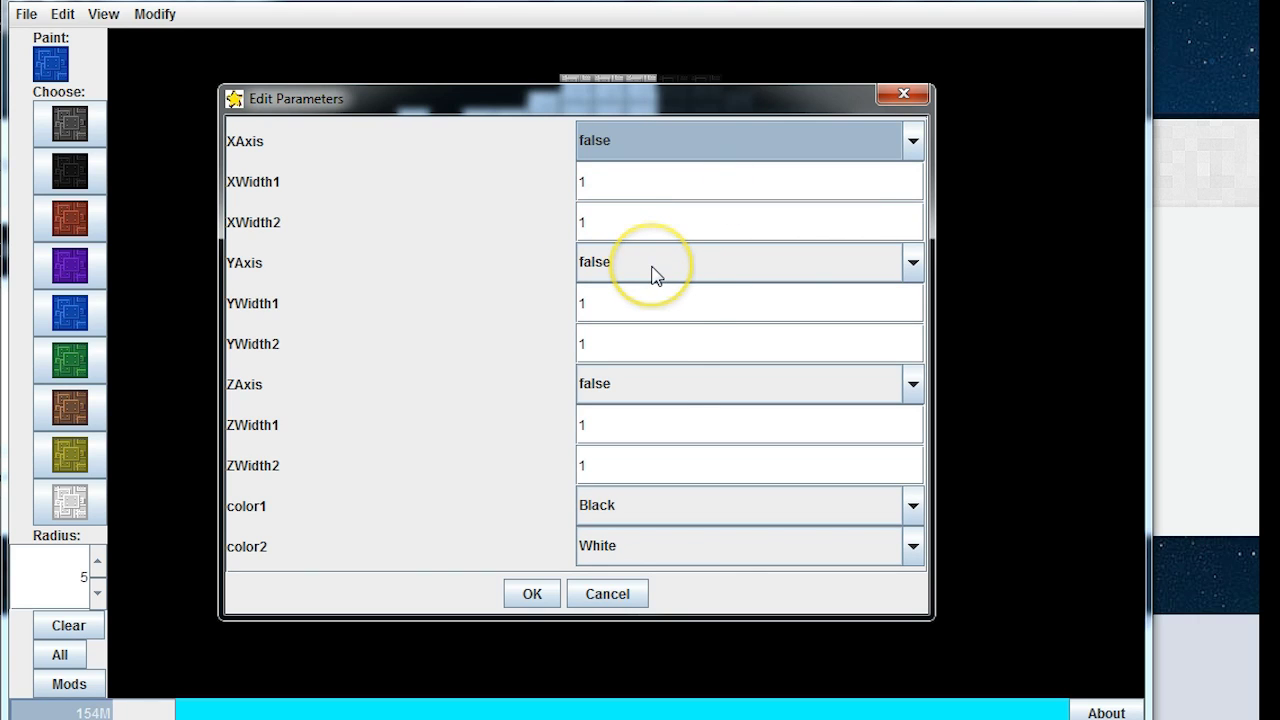
click(666, 383)
click(637, 437)
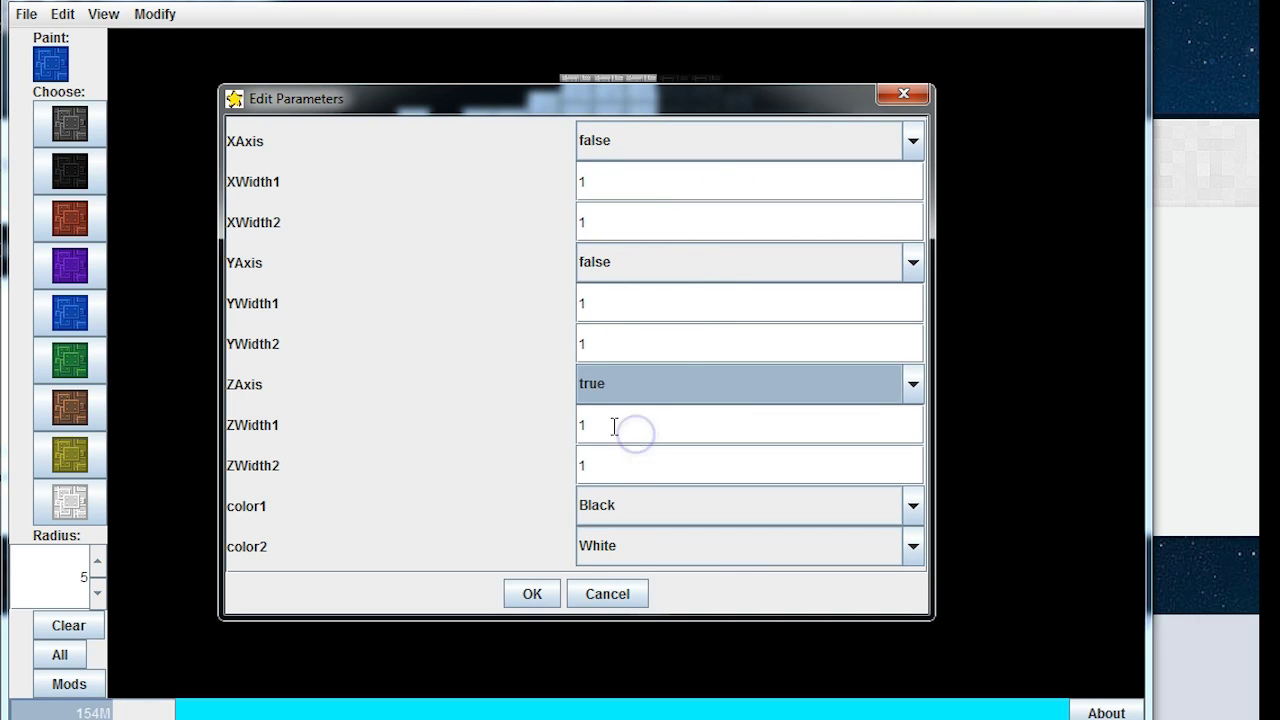
click(628, 428)
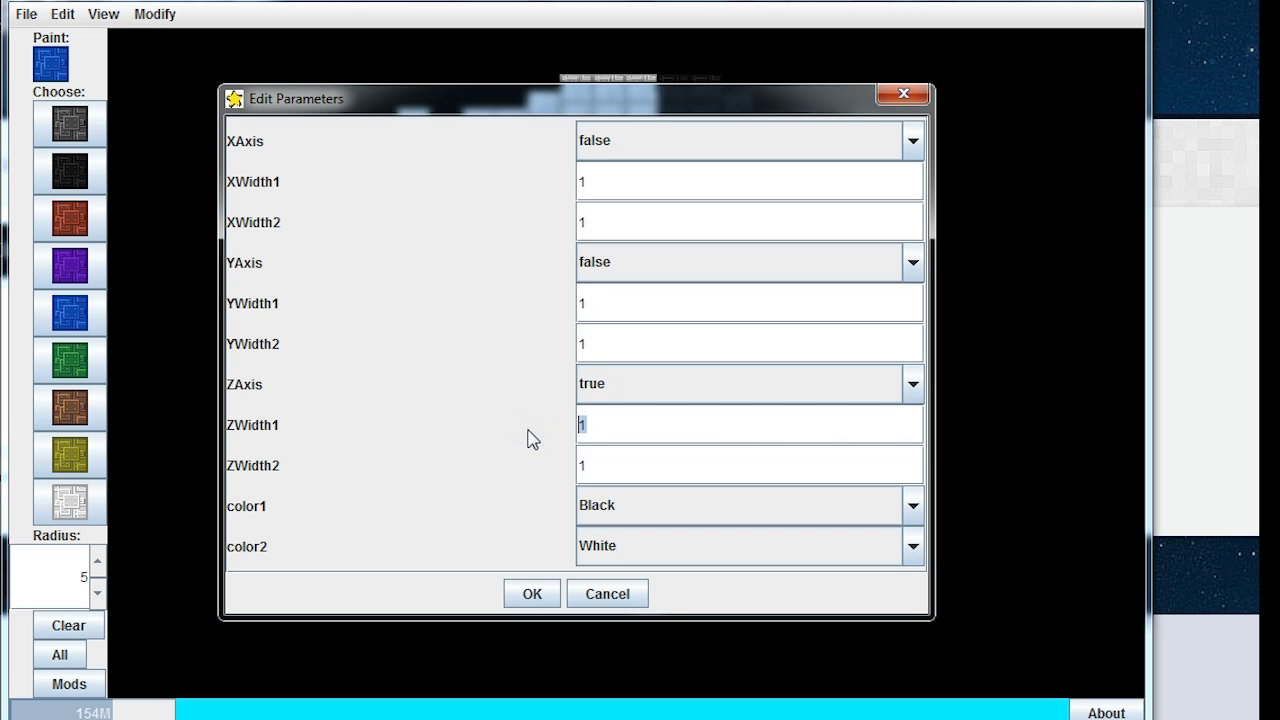
click(520, 593)
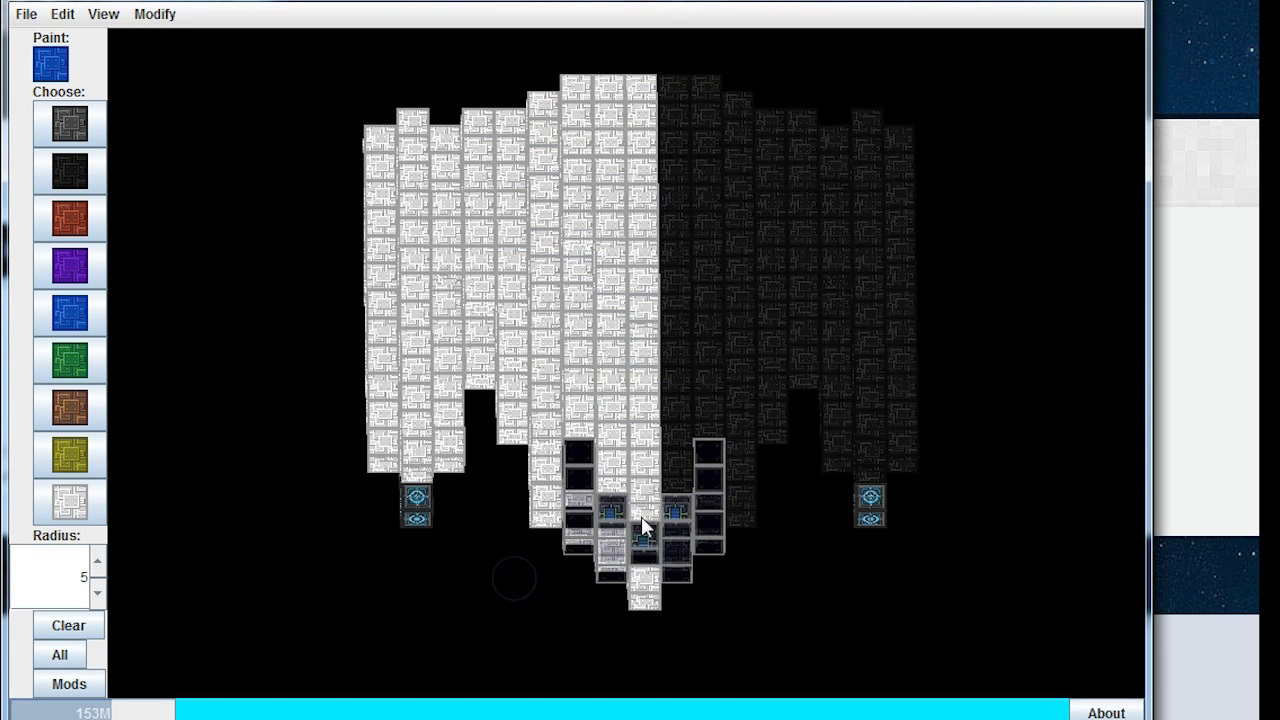
mouse_move(393, 600)
mouse_down()
mouse_move(571, 609)
mouse_move(551, 609)
mouse_move(527, 557)
mouse_move(477, 534)
mouse_move(394, 569)
mouse_move(369, 603)
mouse_move(394, 603)
mouse_move(397, 556)
mouse_up()
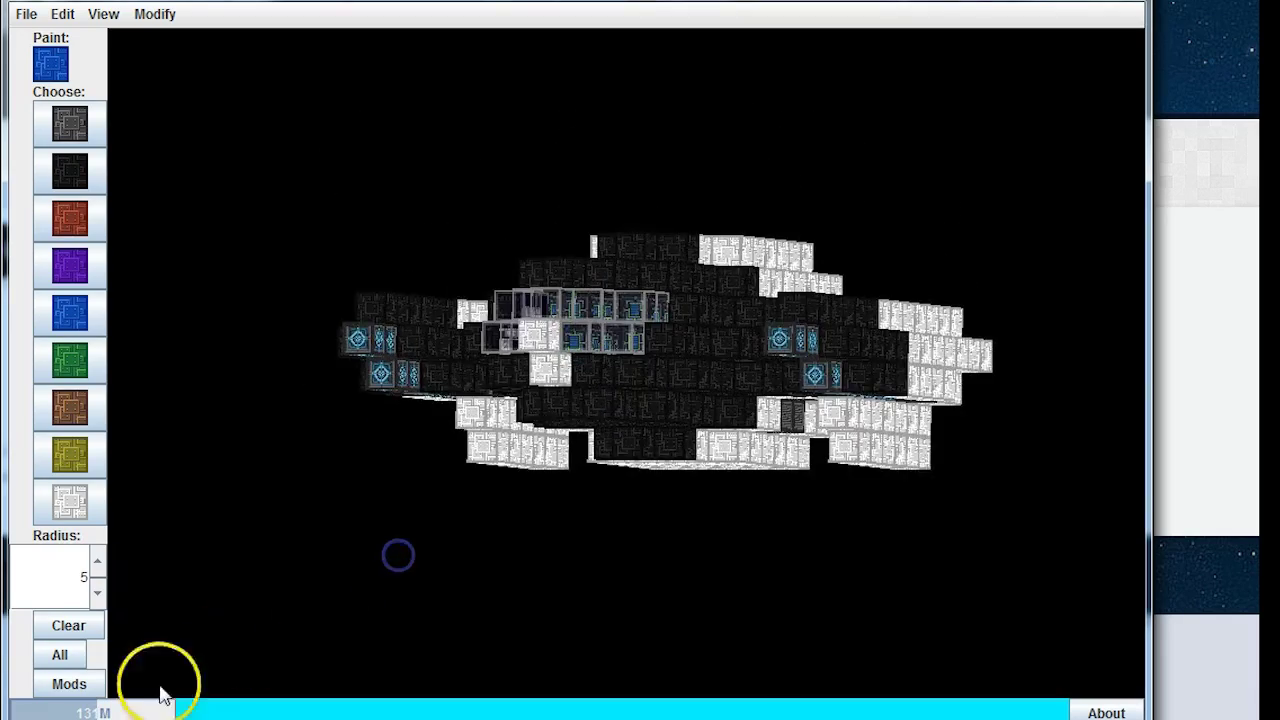
click(70, 686)
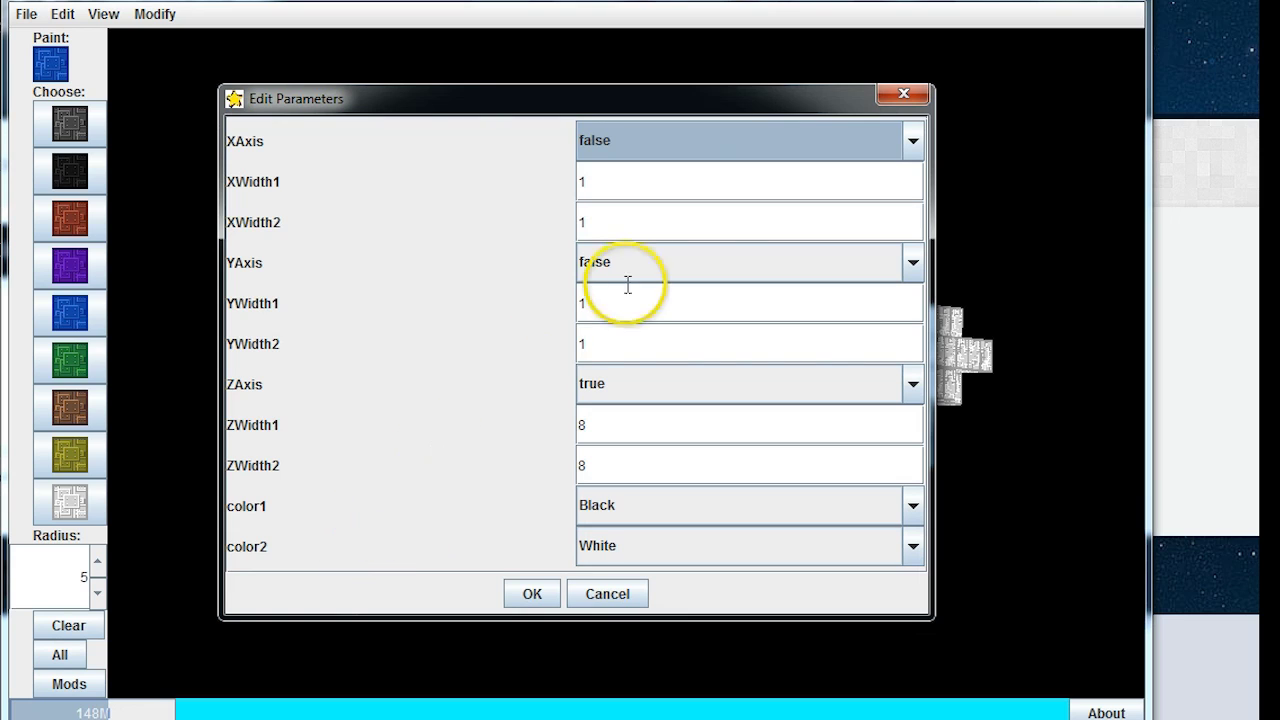
Step: Stripe along the Y axis instead of Z, with color1 Blue and color2 White
click(686, 260)
click(622, 313)
click(617, 384)
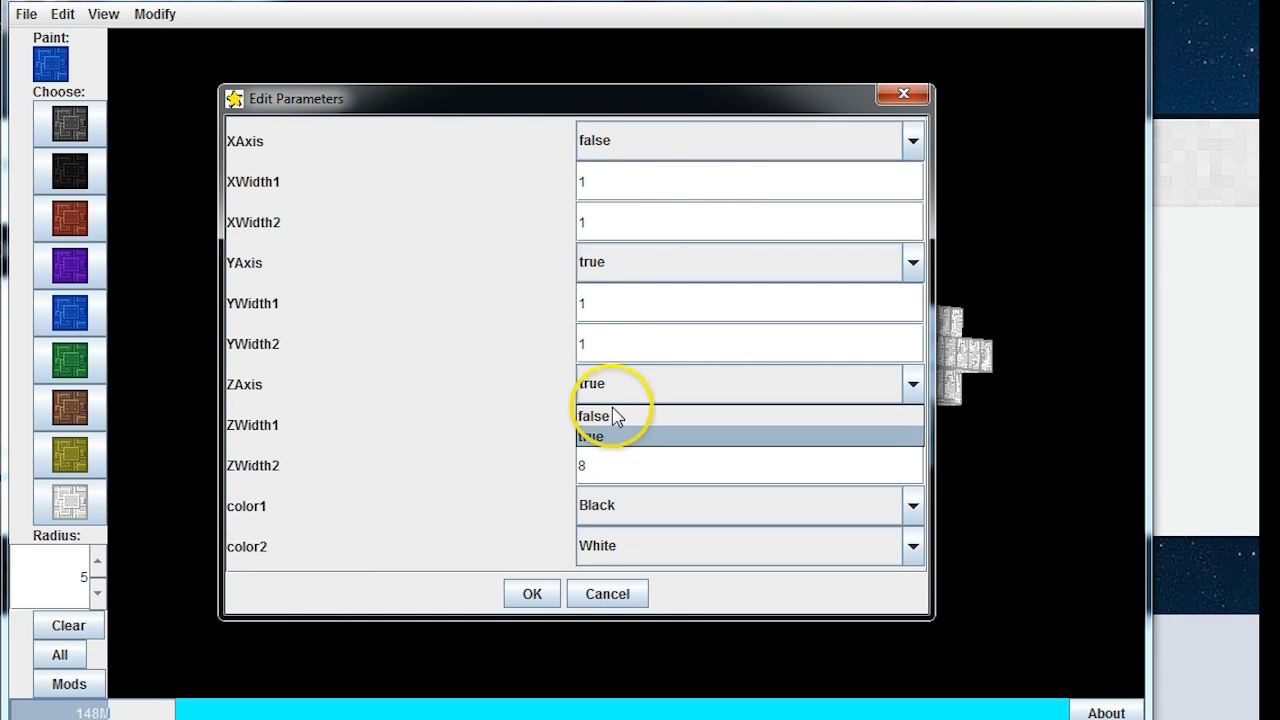
click(614, 415)
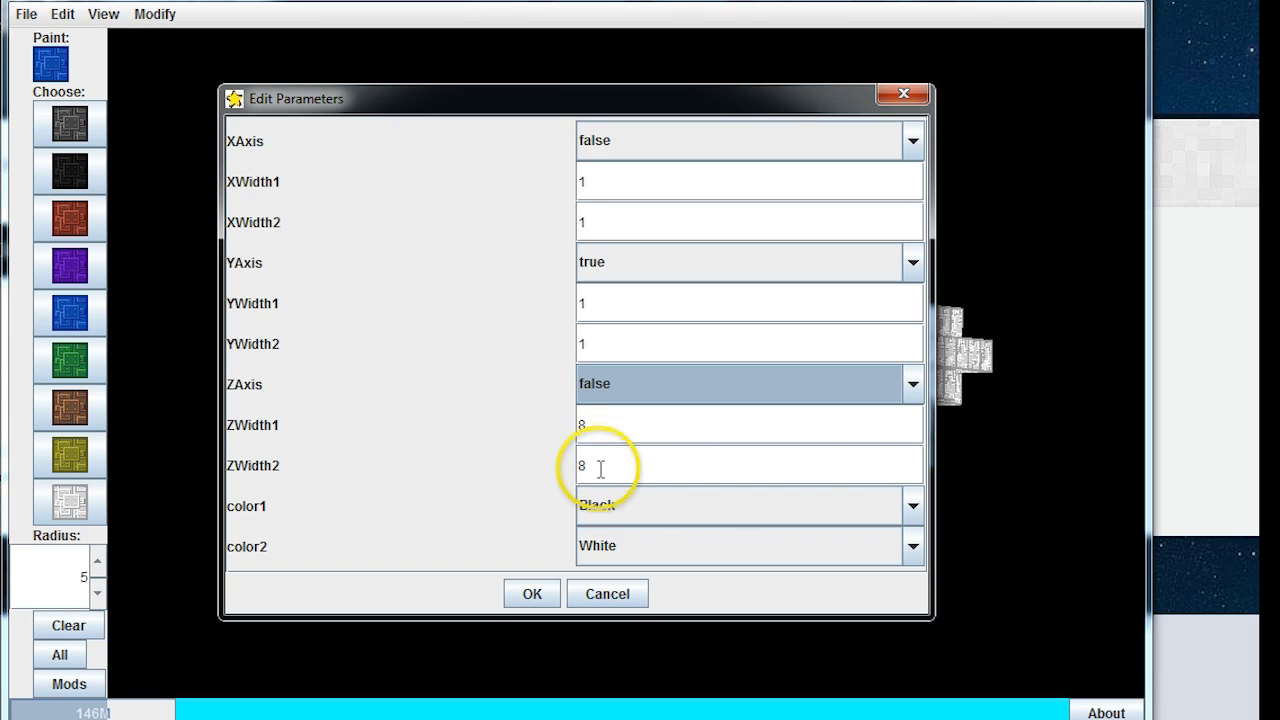
drag(633, 99, 200, 97)
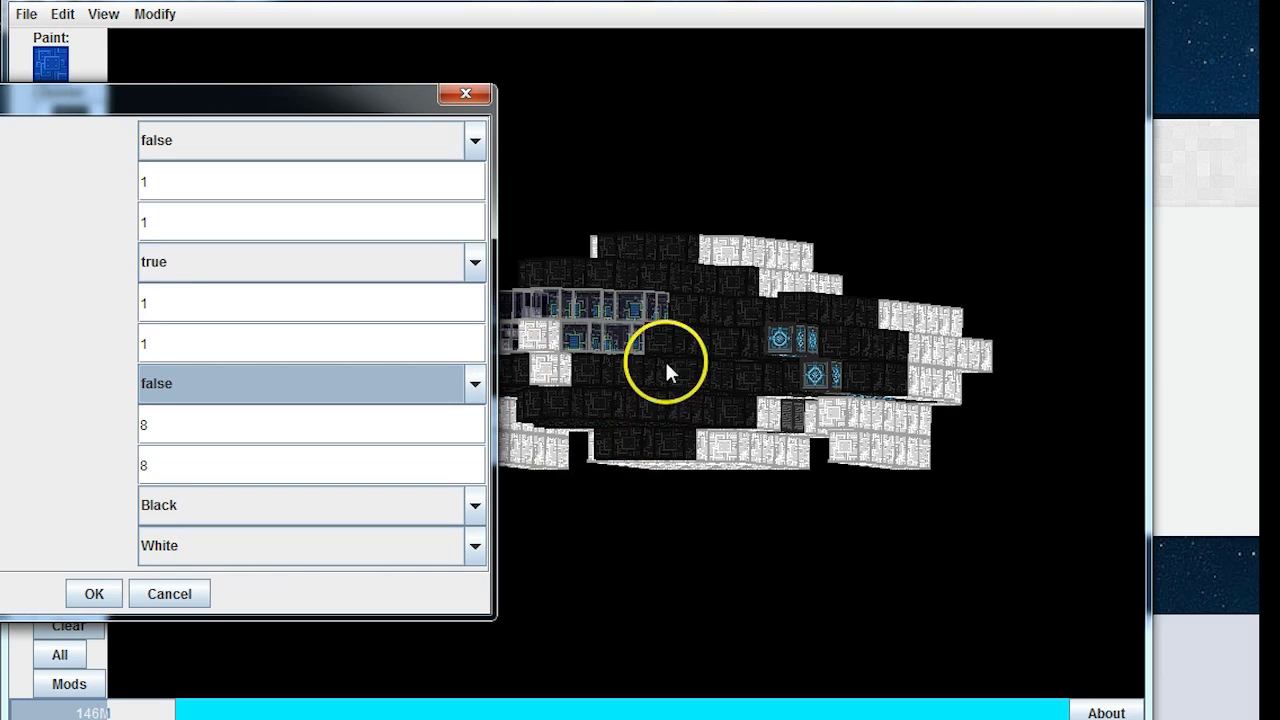
drag(180, 427, 76, 432)
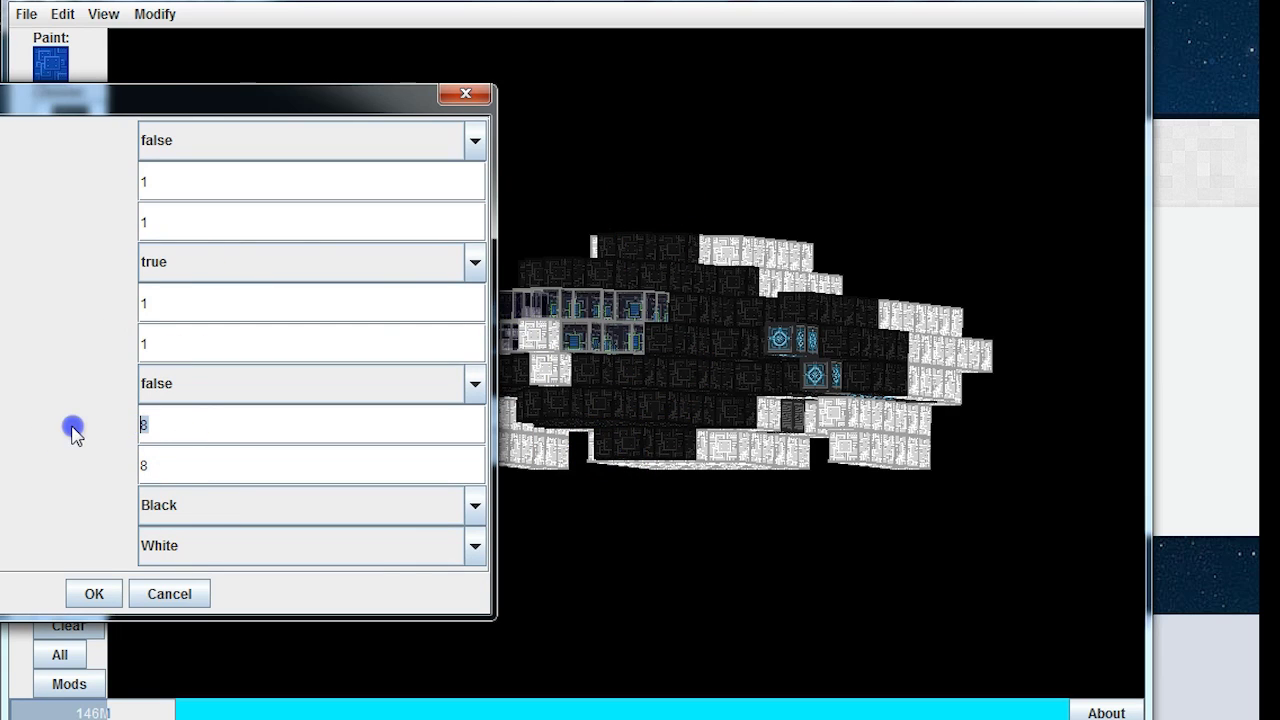
text(4)
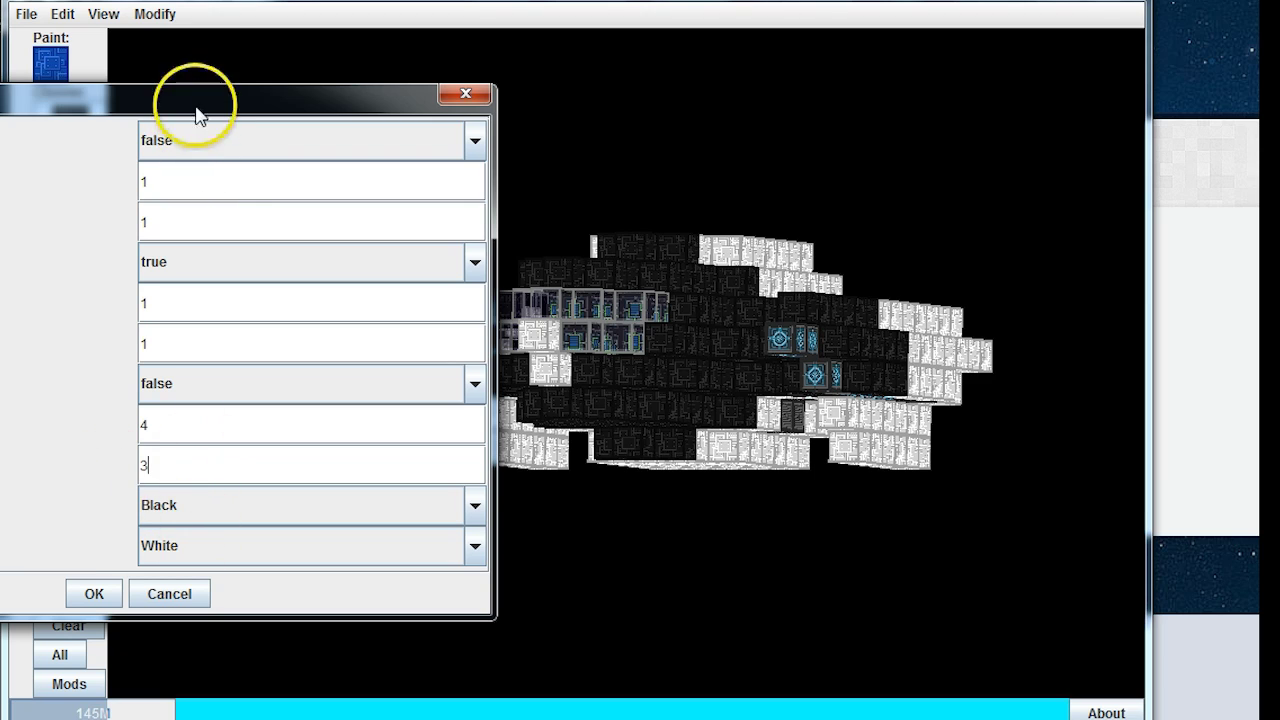
drag(200, 106, 251, 74)
click(527, 472)
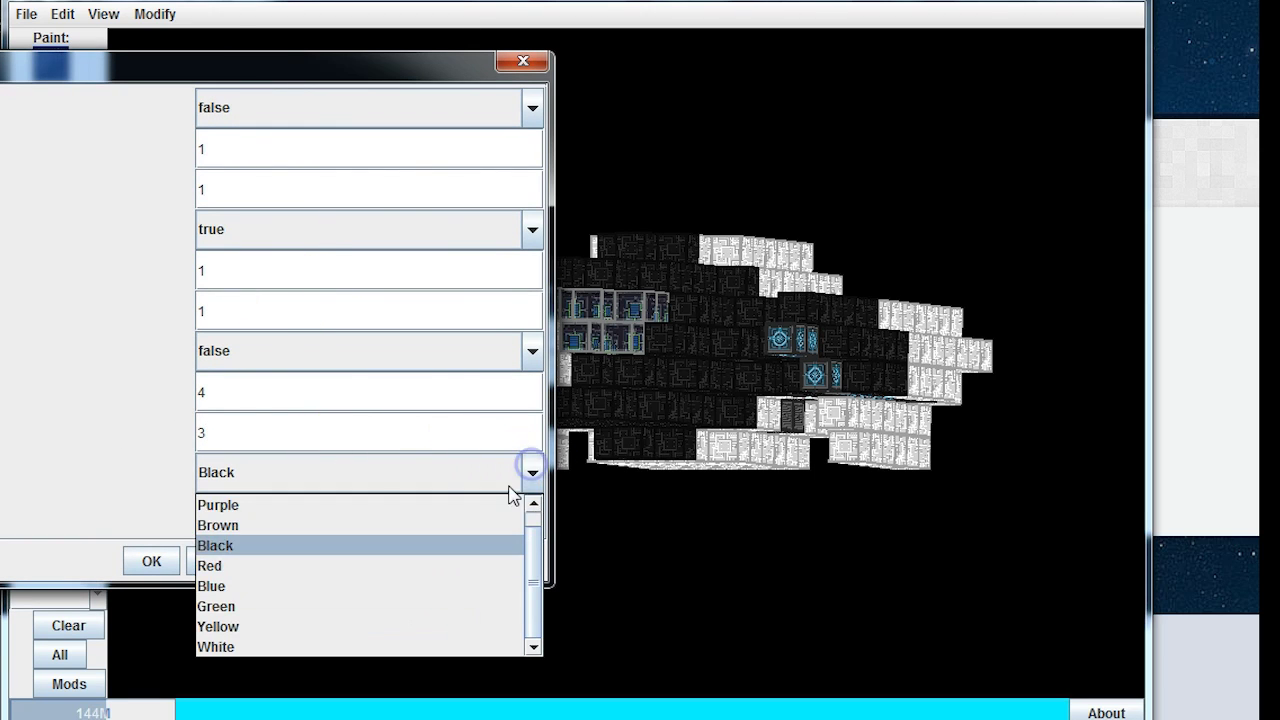
click(283, 585)
click(532, 512)
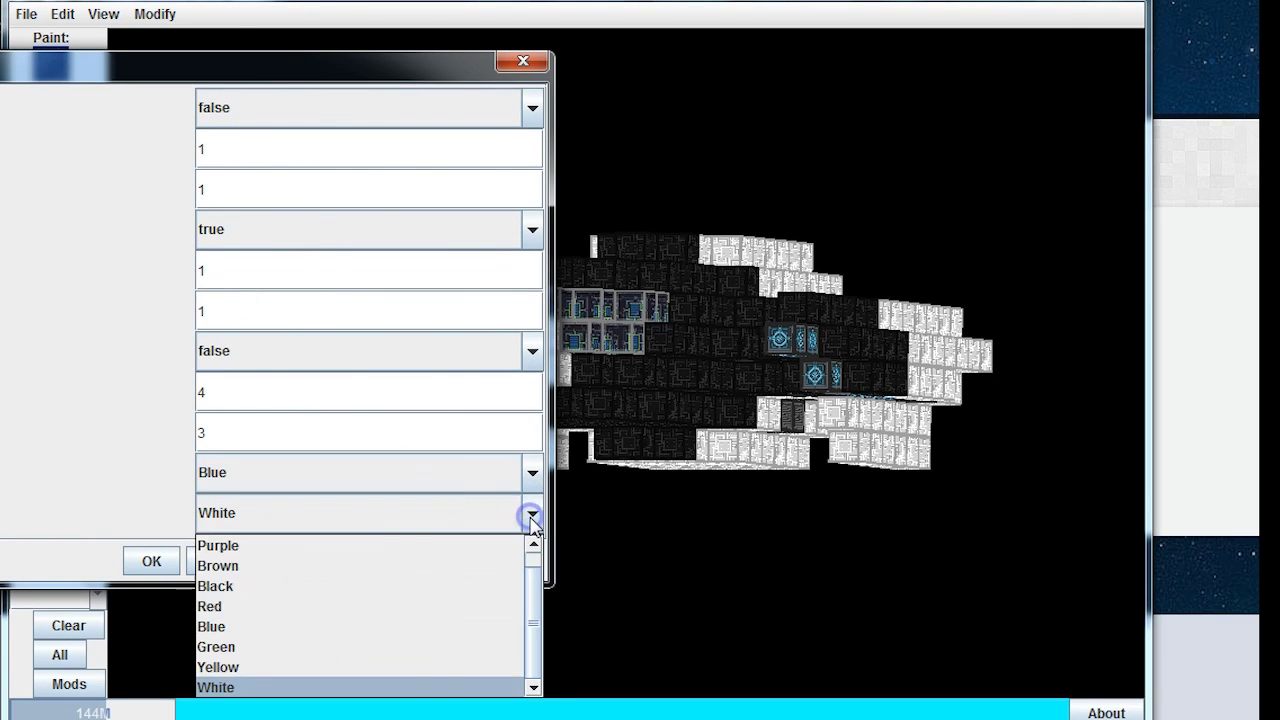
click(532, 512)
click(145, 561)
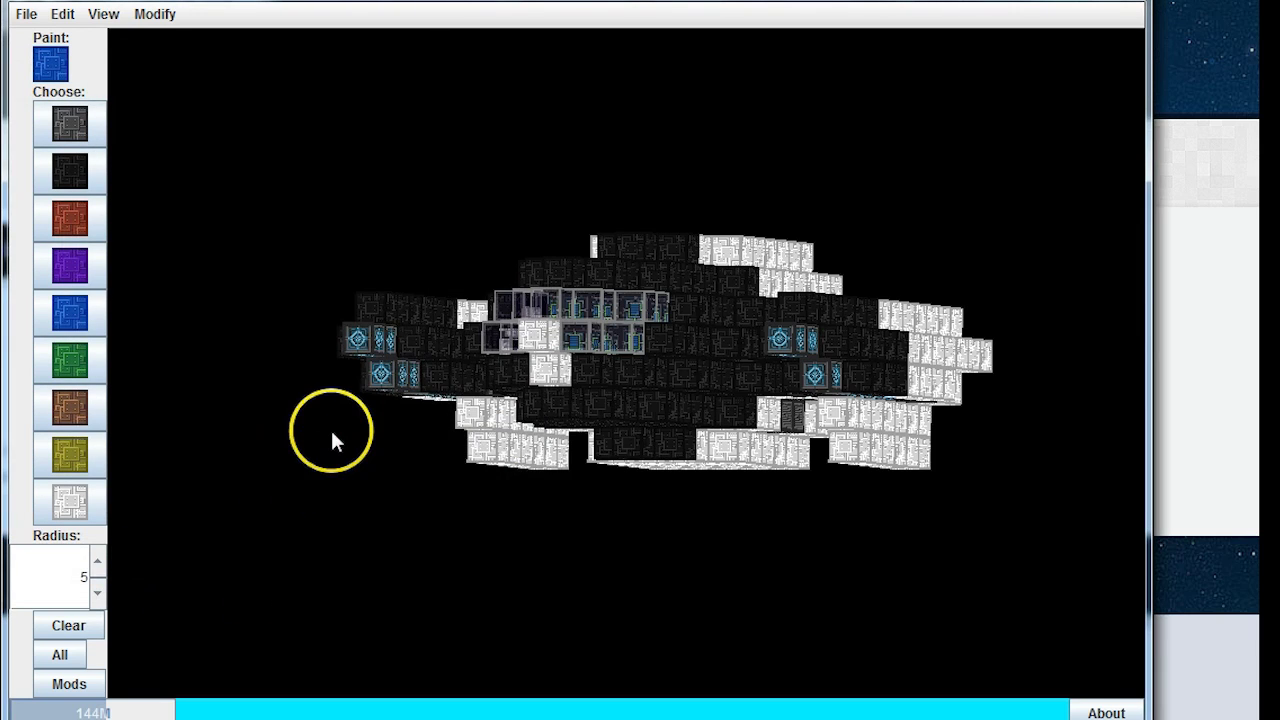
Step: Set ZWidth1 to 1 and YWidth1 to 4 for wider blue bands
click(88, 686)
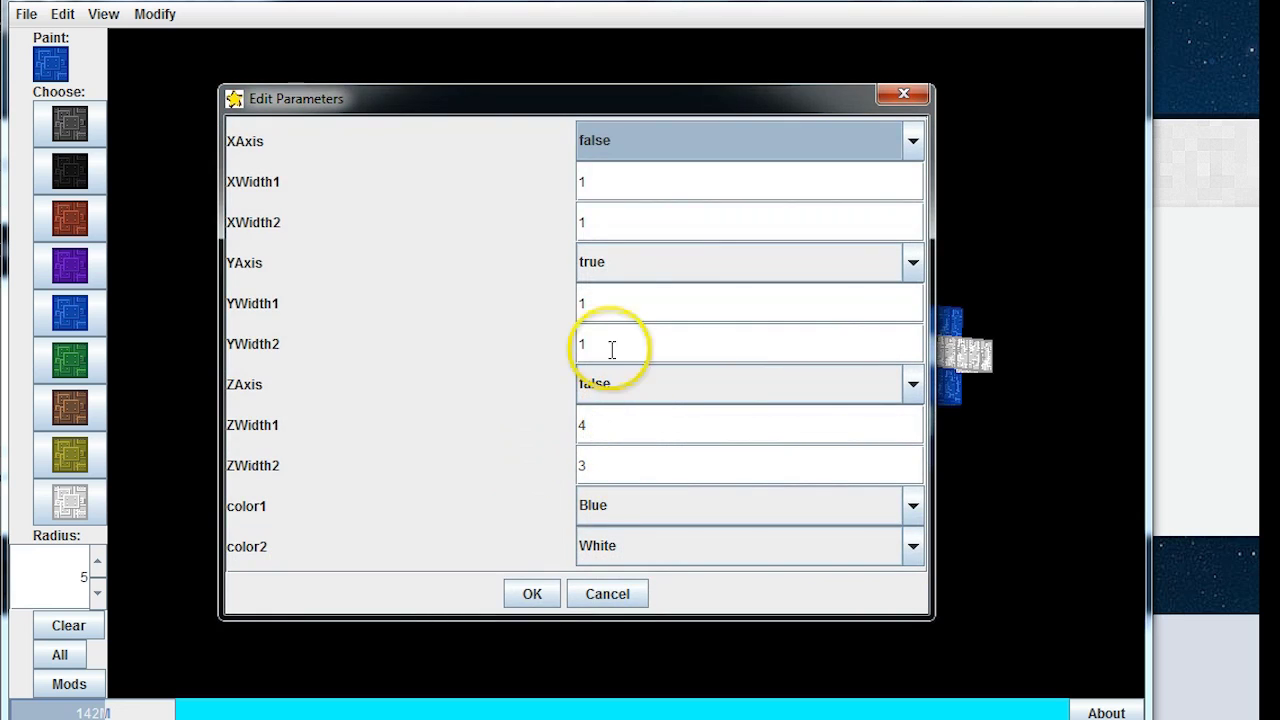
click(588, 426)
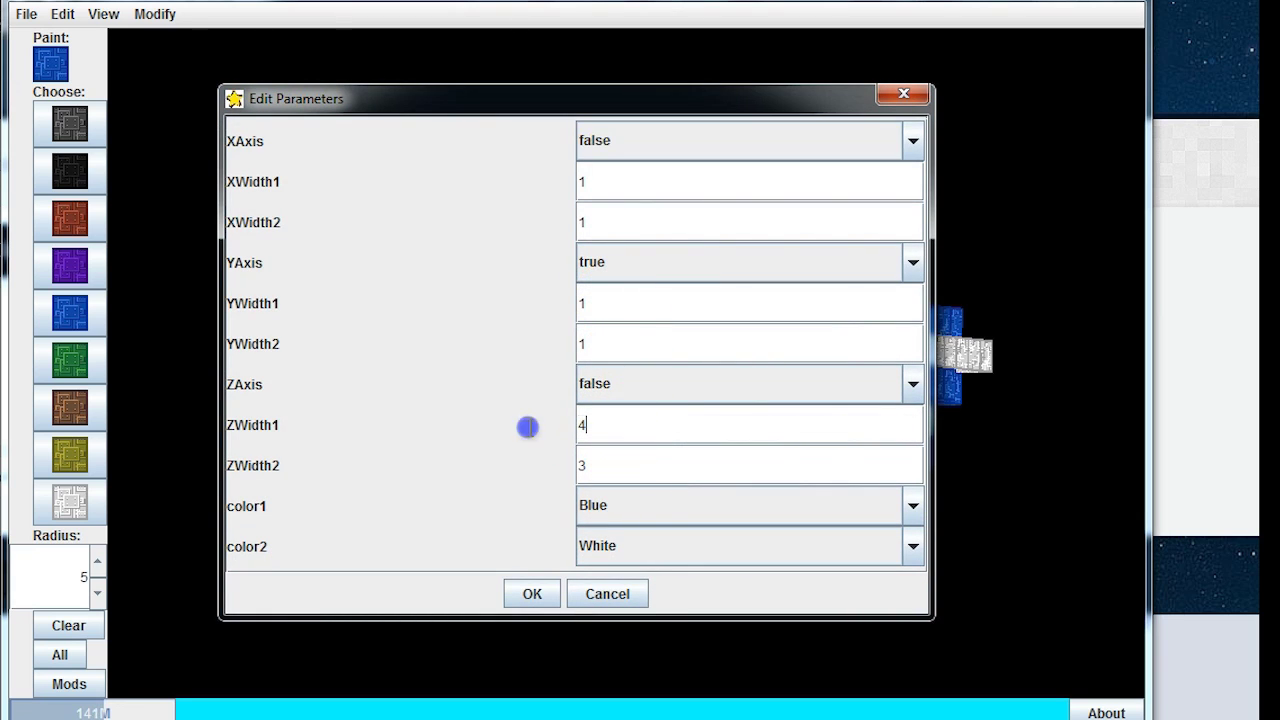
text(1)
click(567, 302)
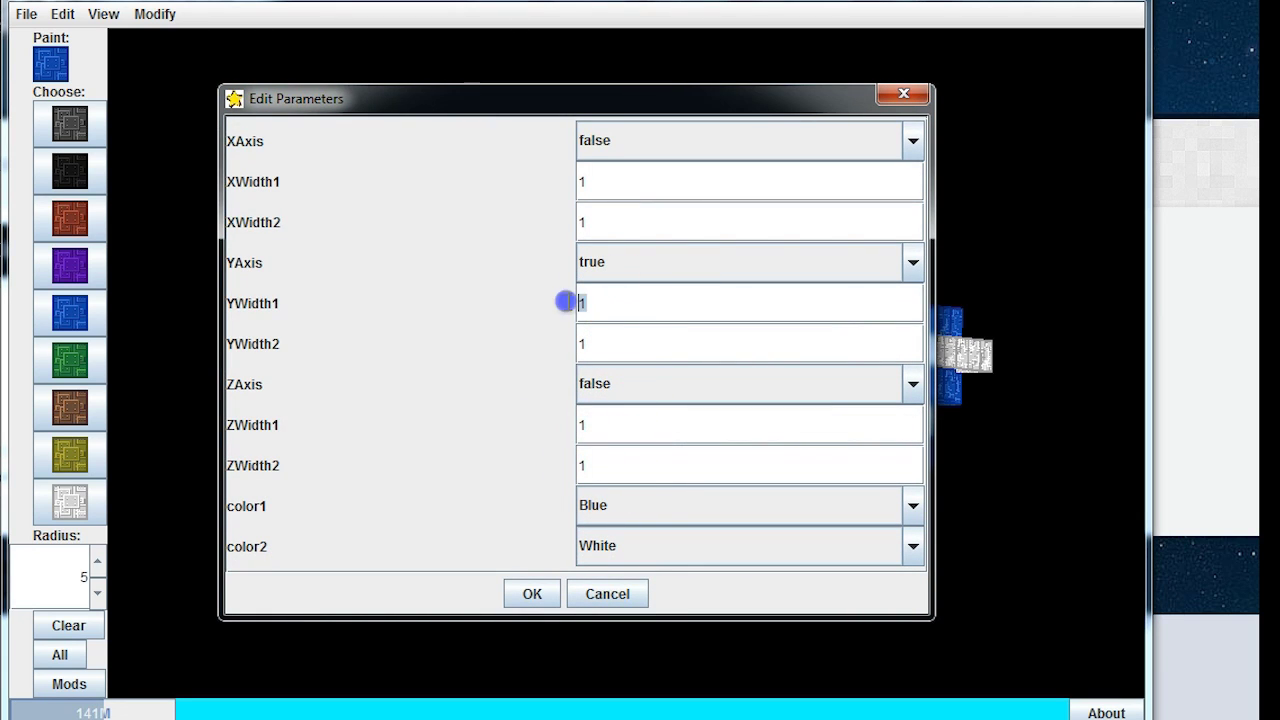
text(4)
click(535, 594)
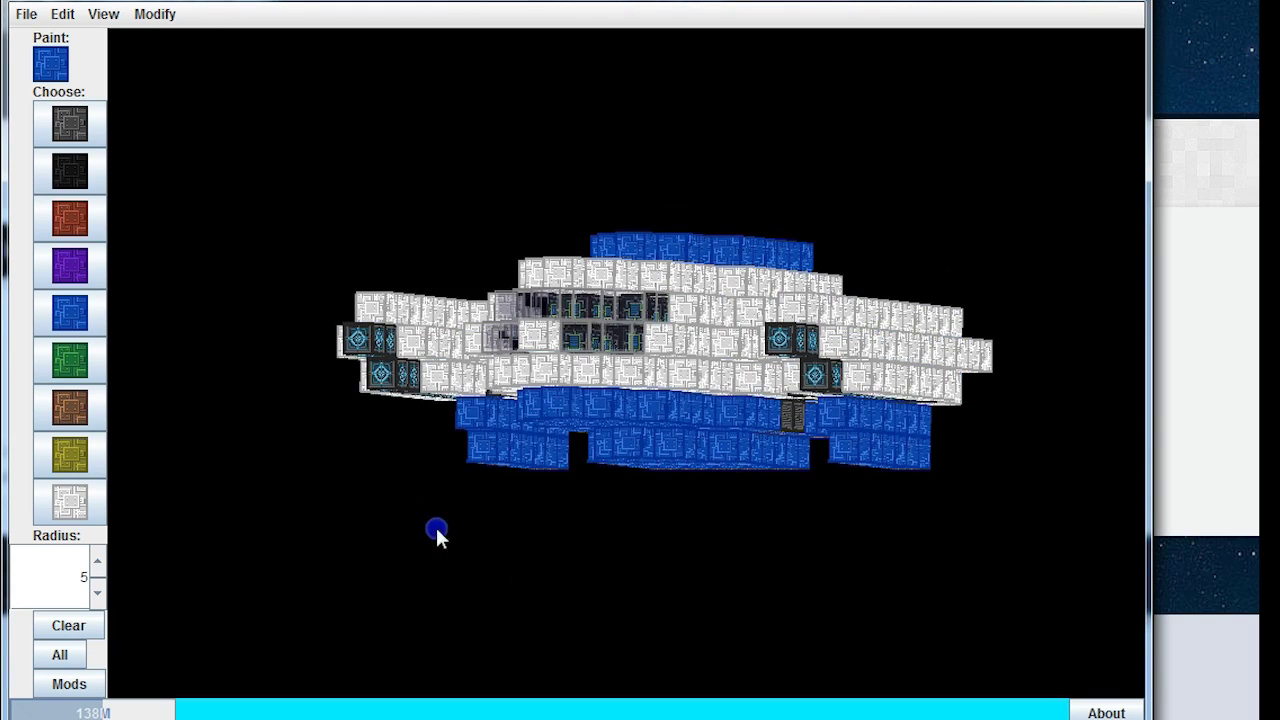
mouse_move(437, 534)
mouse_down()
mouse_move(471, 543)
mouse_move(420, 545)
mouse_move(413, 528)
mouse_up()
click(60, 682)
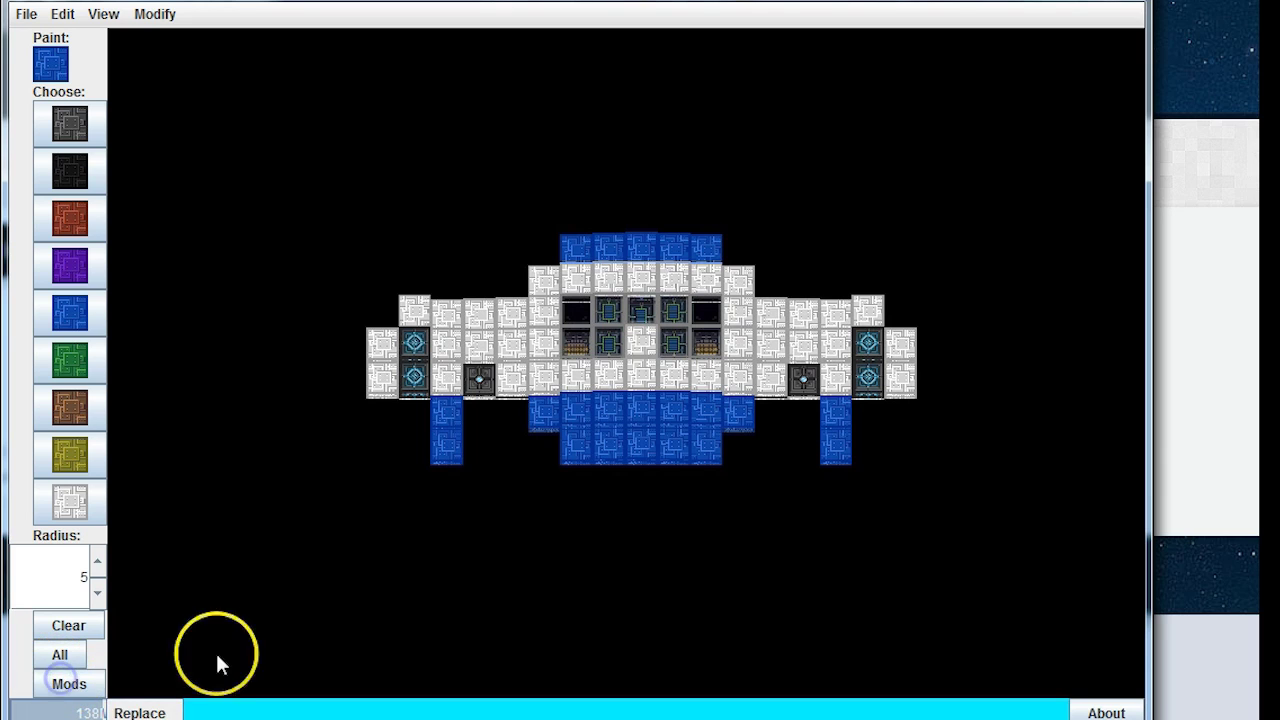
Step: Cancel the Replace dialog, paint the whole ship blue, then undo that repaint
click(160, 712)
click(622, 592)
click(73, 662)
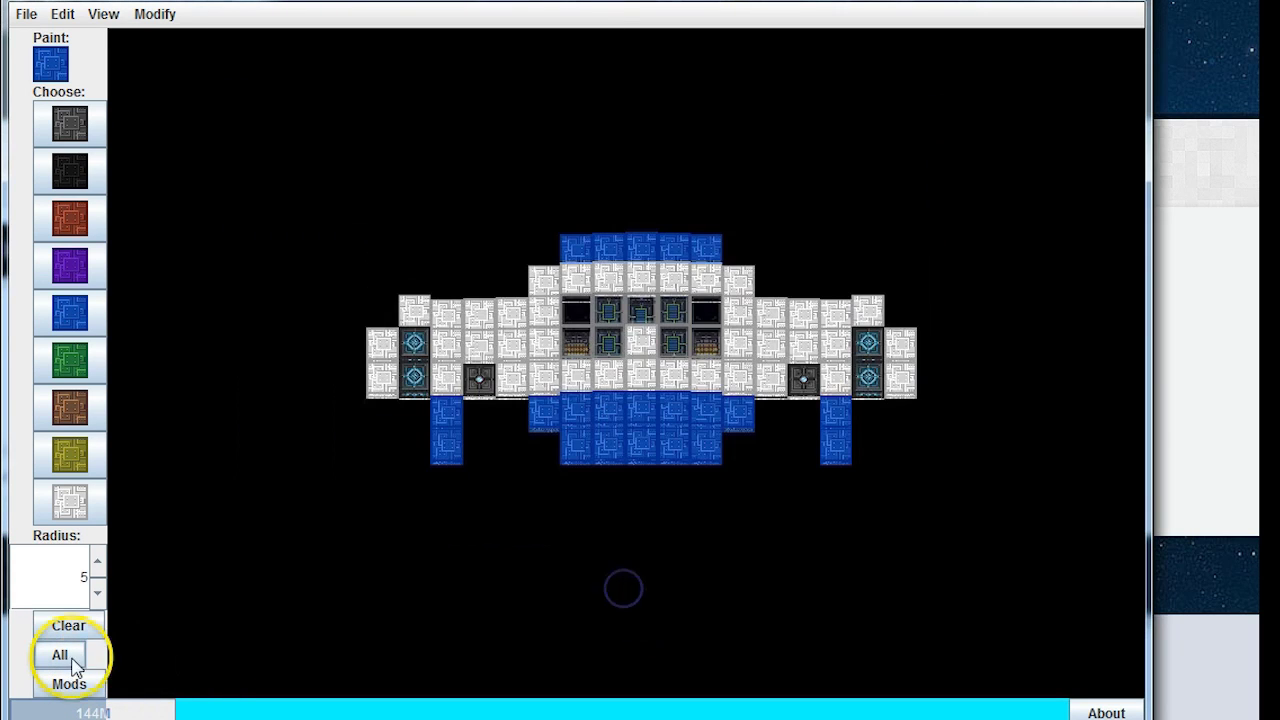
click(76, 14)
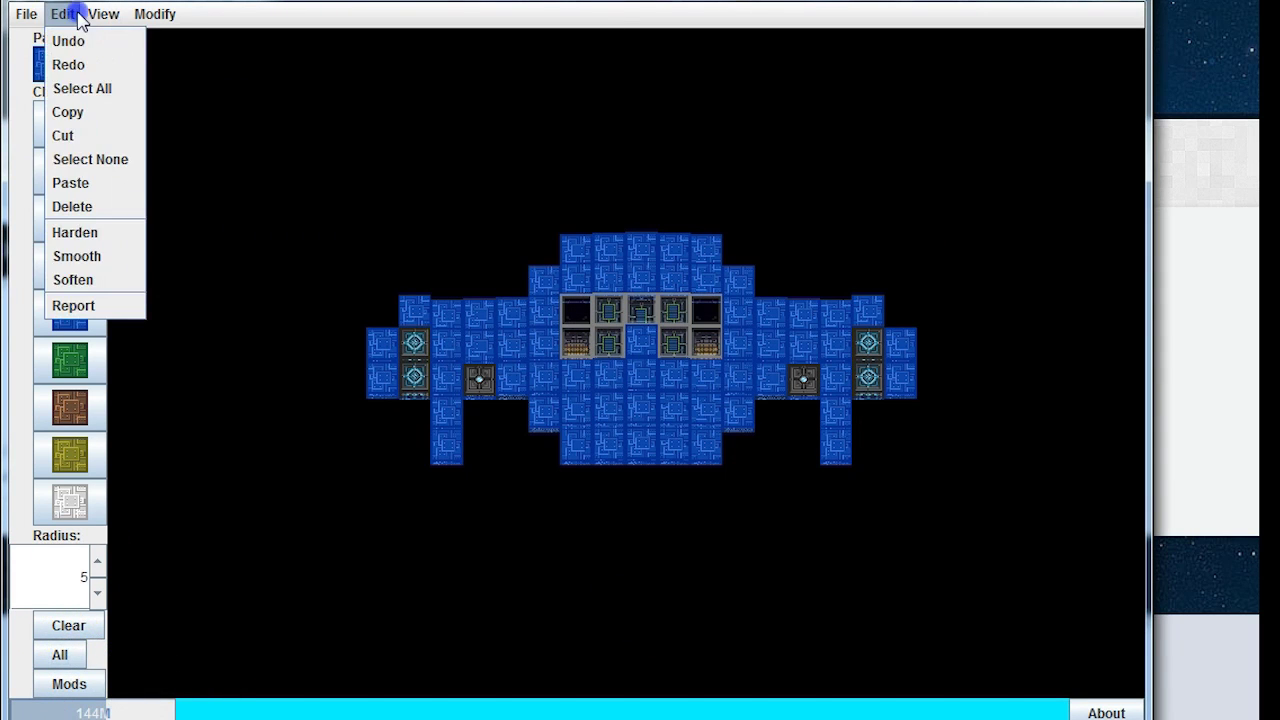
click(70, 40)
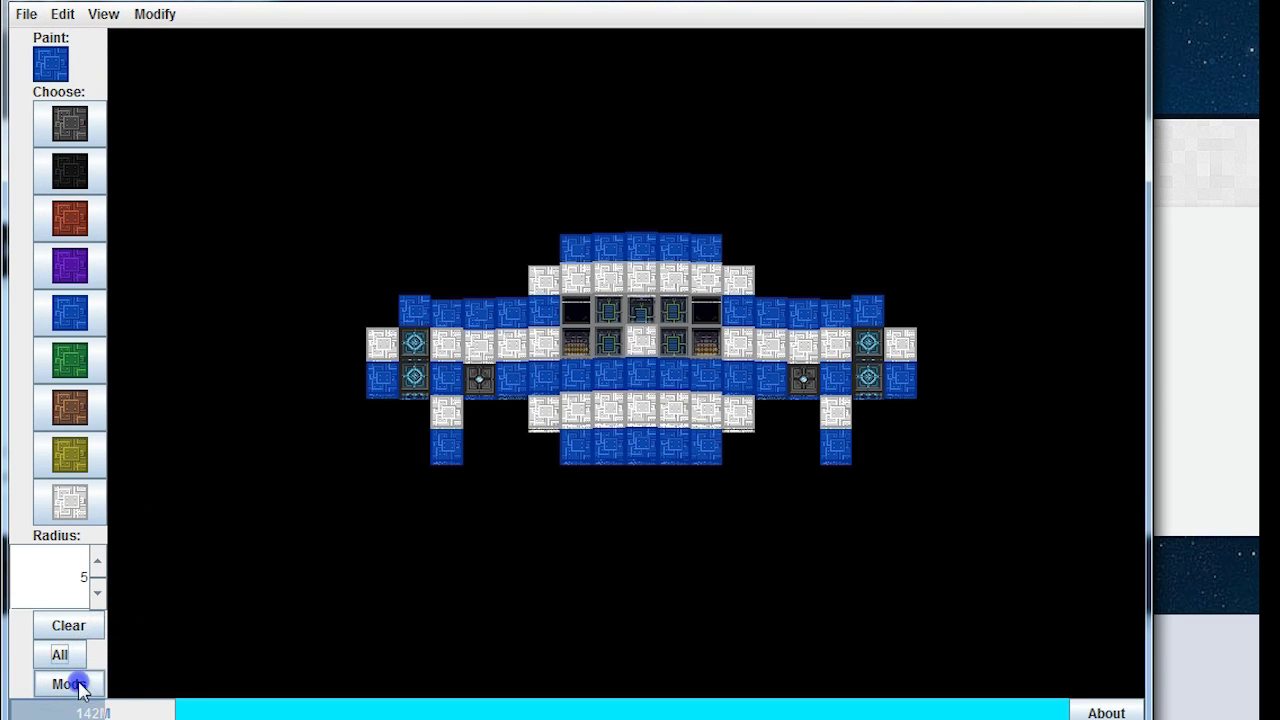
Step: Change YWidth2 so the Y stripes are 4 and 4: white top, blue lower half
click(140, 711)
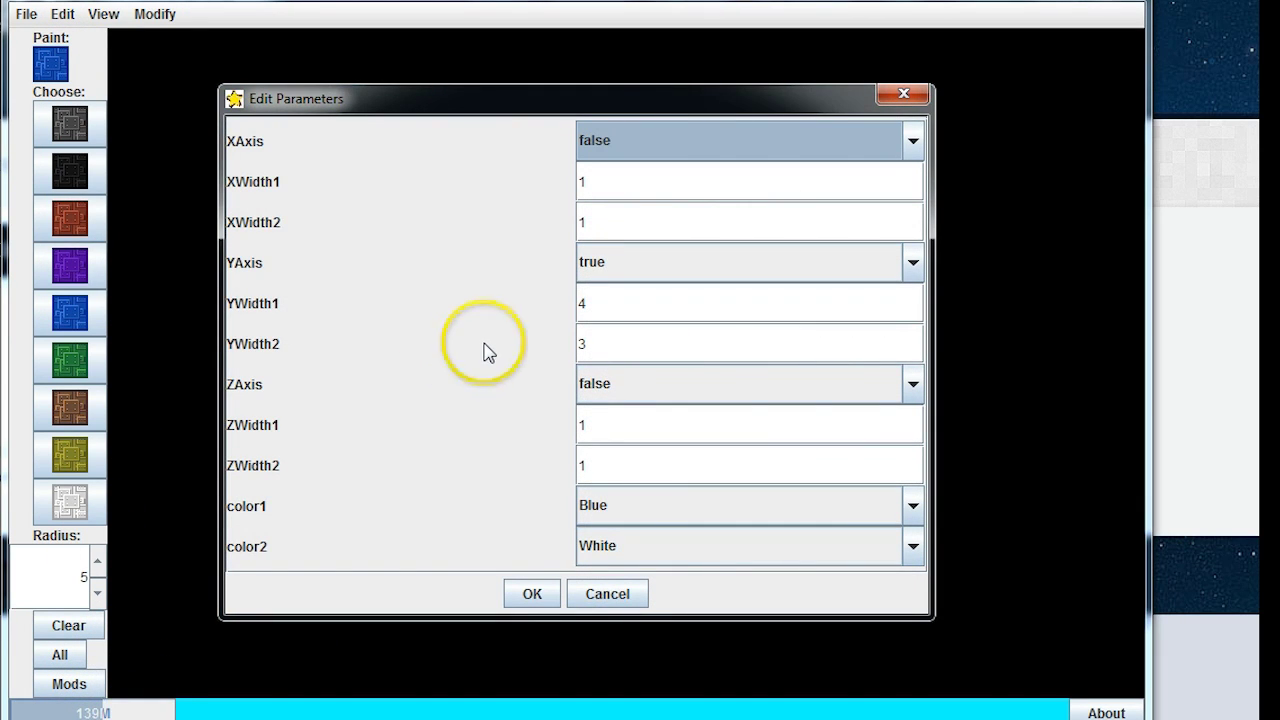
click(592, 350)
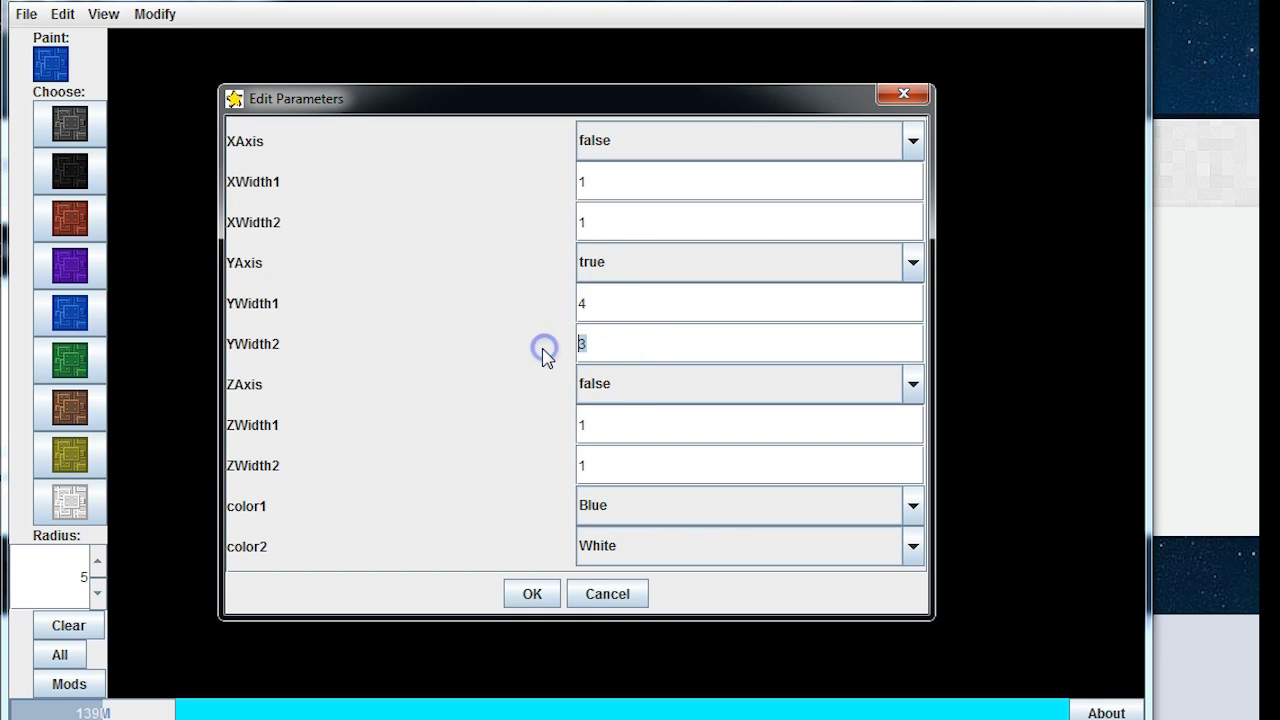
click(548, 592)
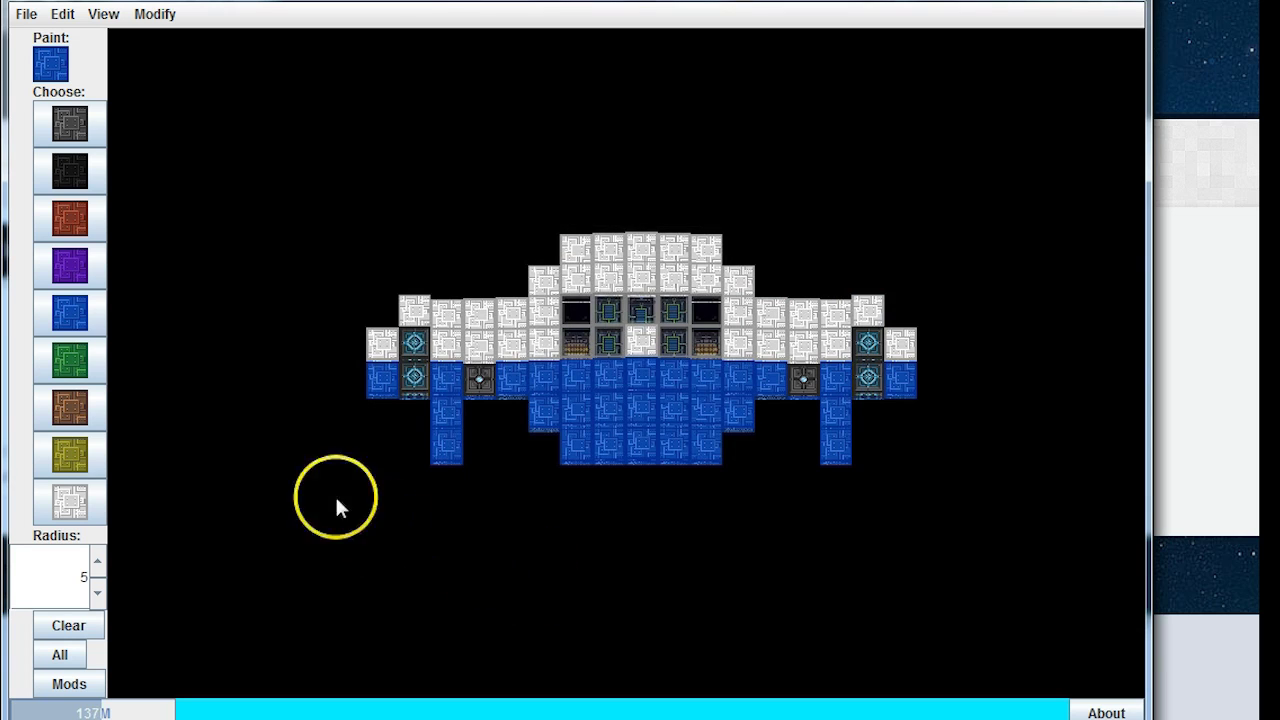
drag(335, 494, 292, 449)
click(70, 684)
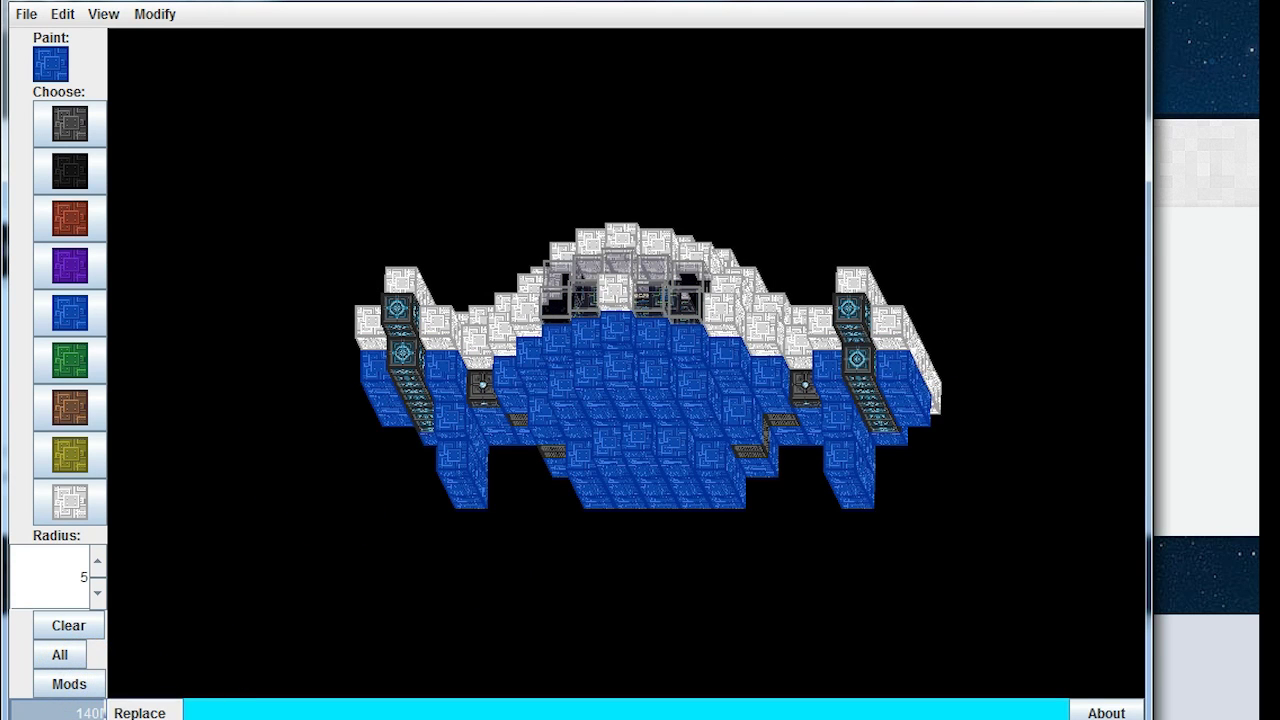
click(180, 708)
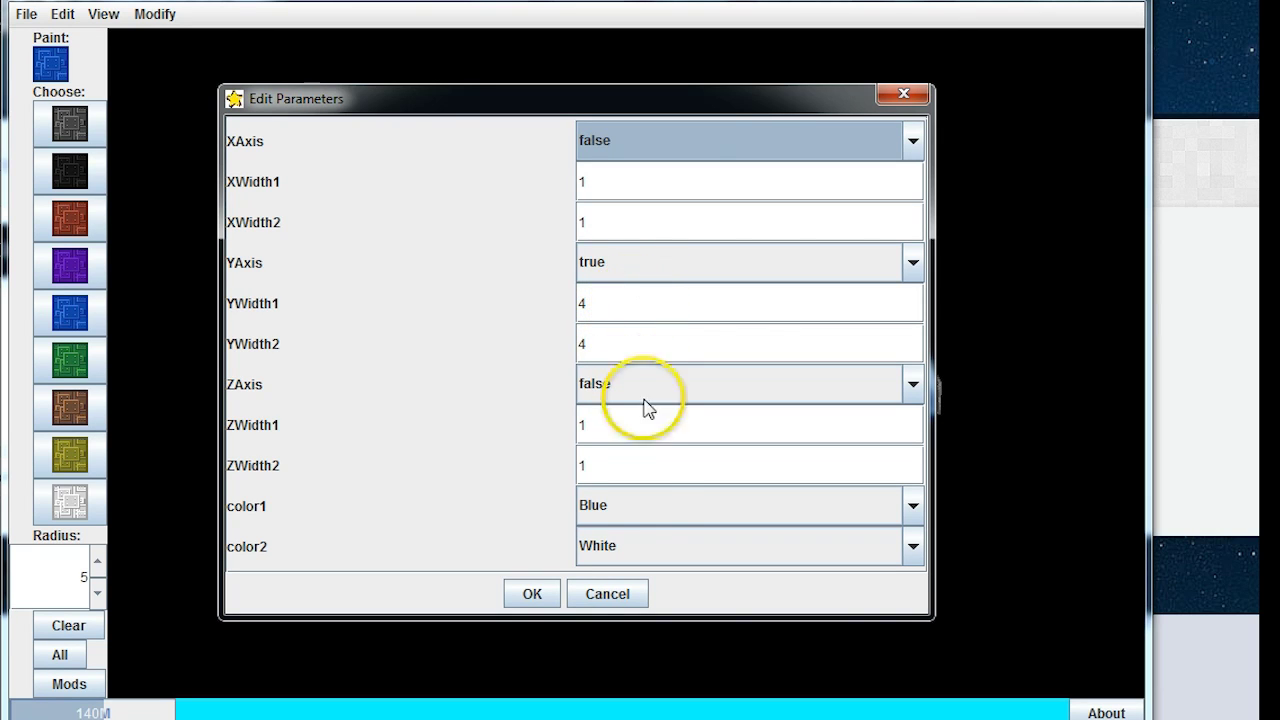
Step: Swap the stripe colours to color1 White and color2 Blue and reapply
click(651, 506)
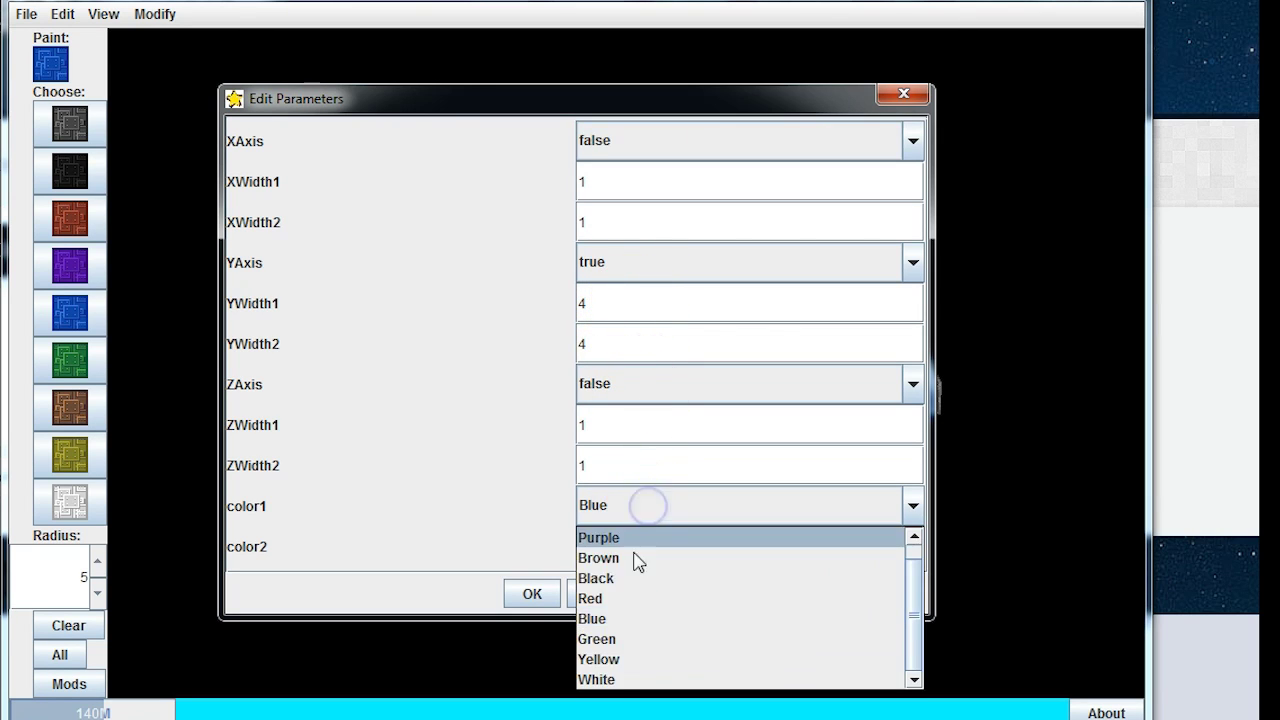
click(610, 679)
click(620, 546)
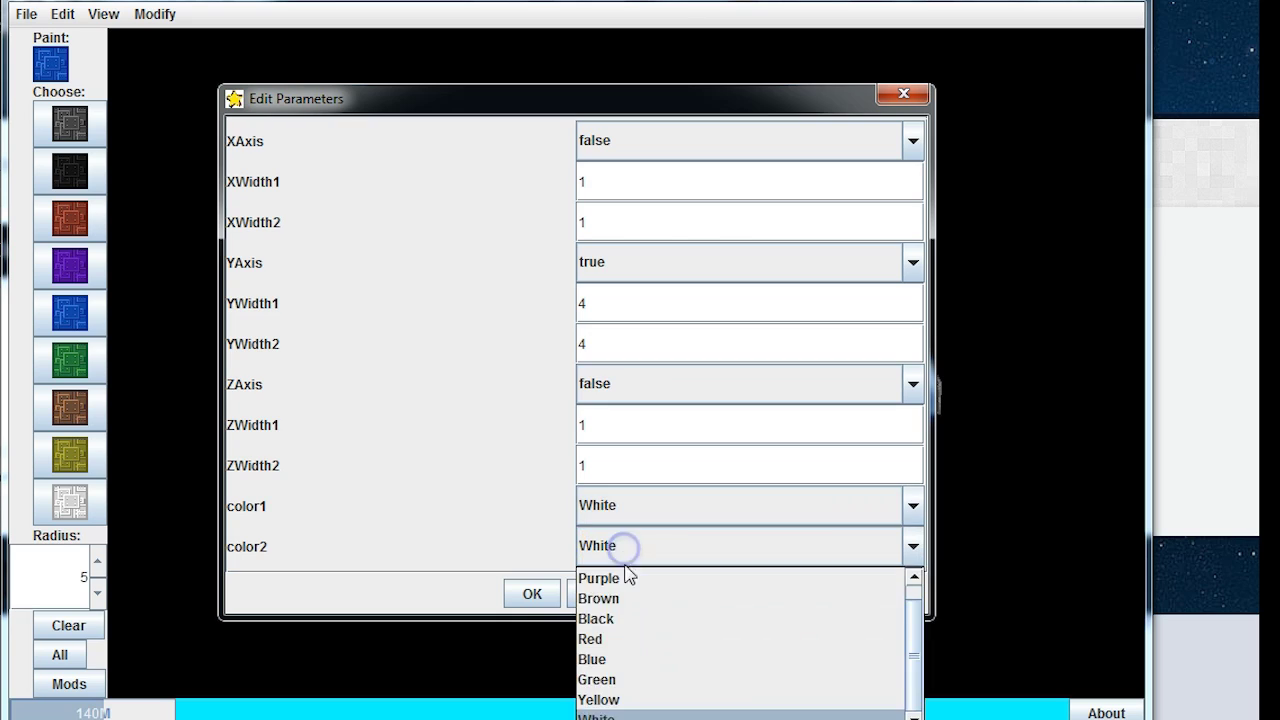
click(609, 659)
click(533, 595)
drag(726, 503, 655, 285)
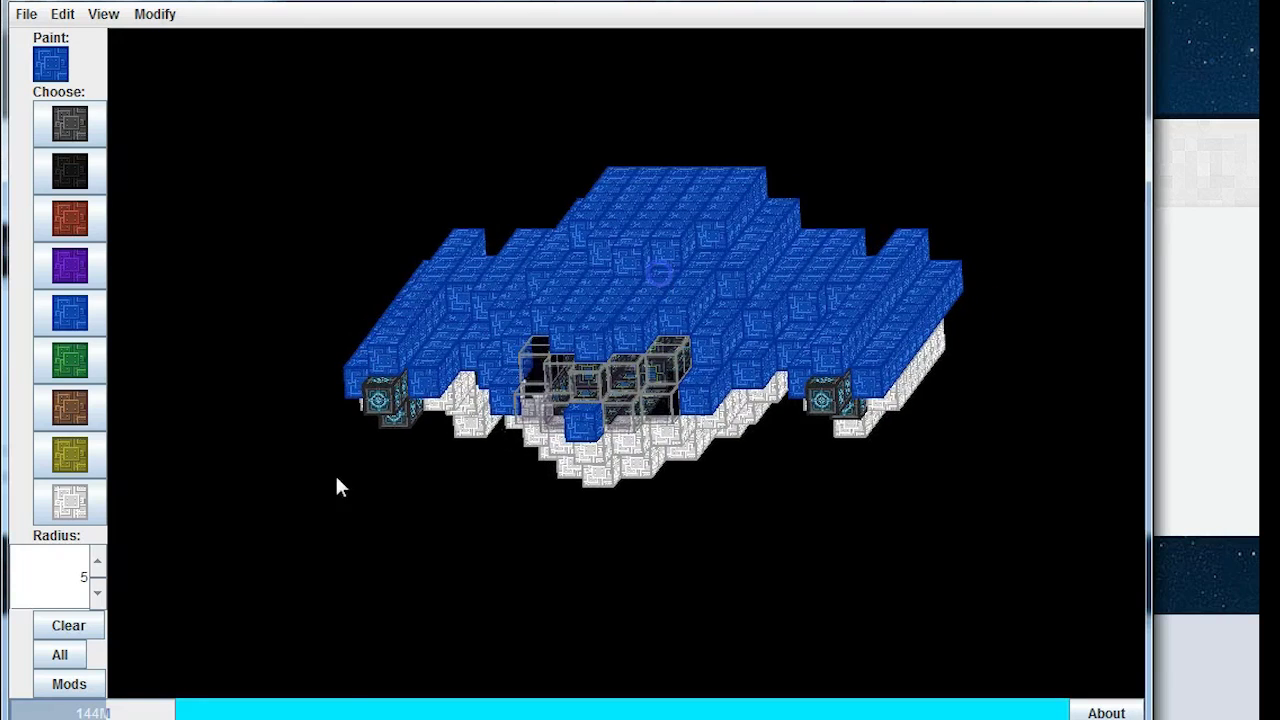
Step: Enable ZAxis with ZWidth1 and ZWidth2 of 2, then inspect the checkerboard from several angles
click(140, 705)
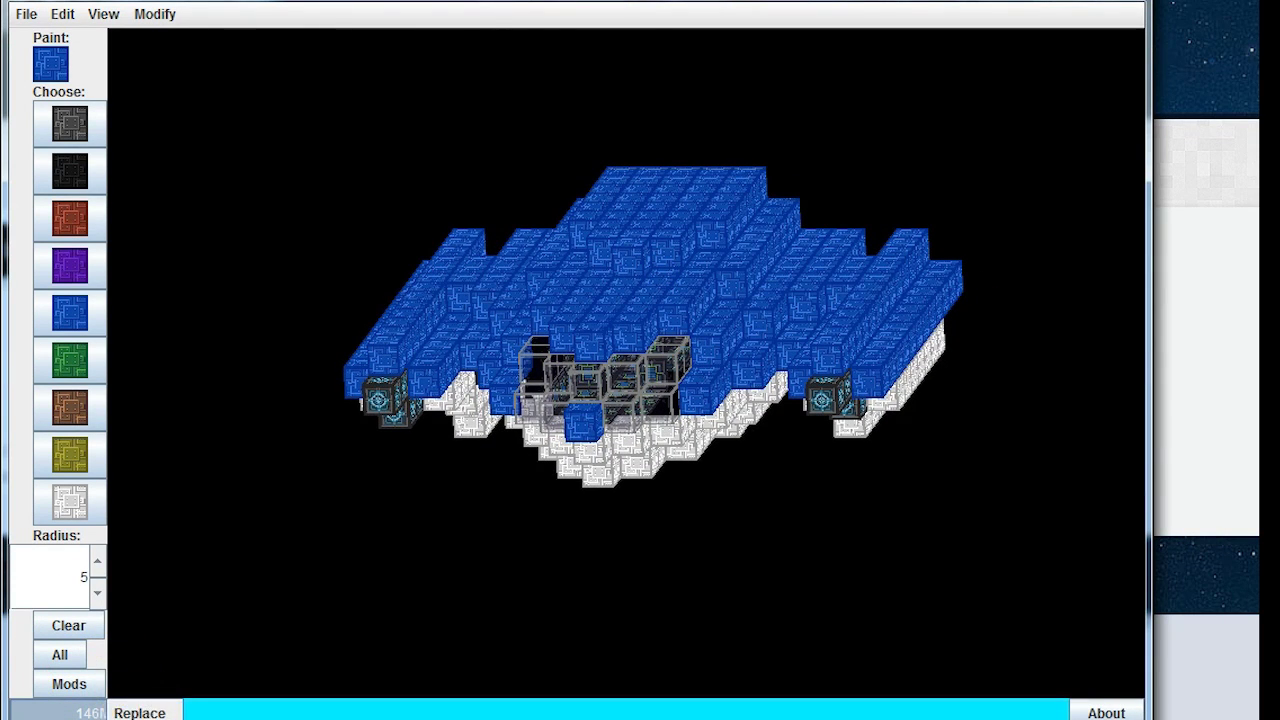
click(665, 392)
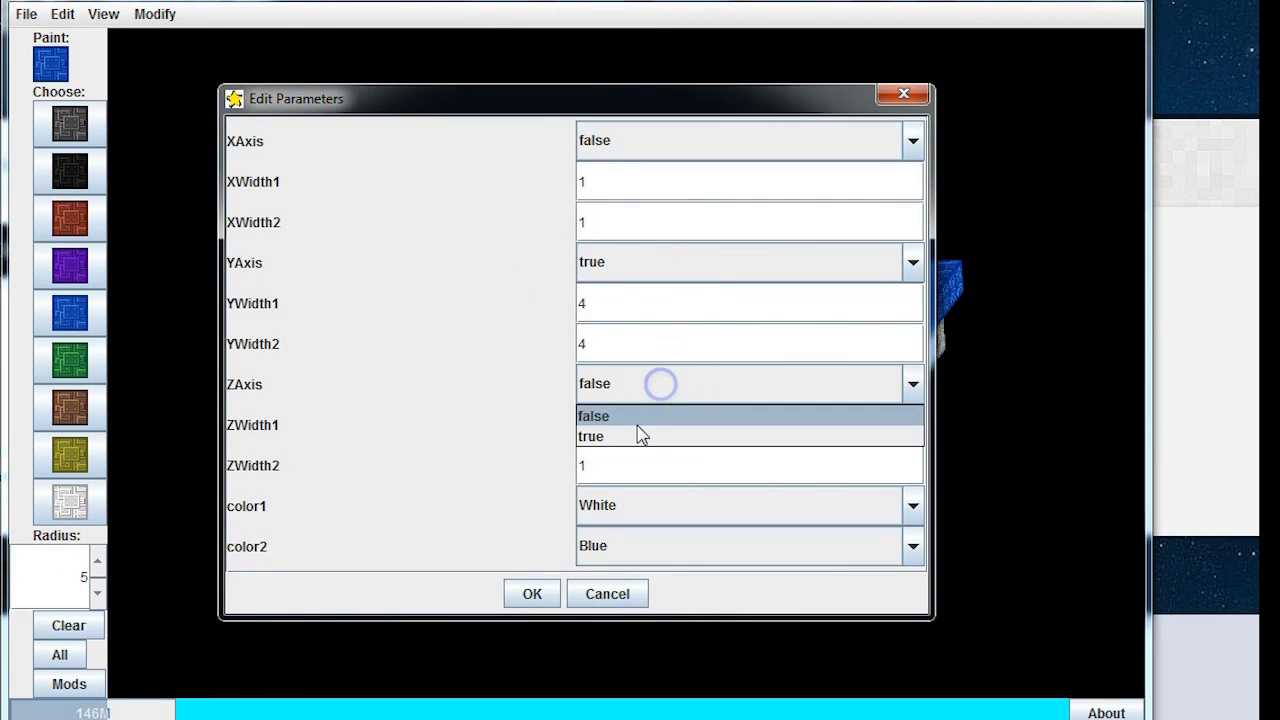
click(637, 432)
drag(626, 434, 530, 425)
text(2)
drag(614, 463, 563, 469)
text(2)
click(532, 594)
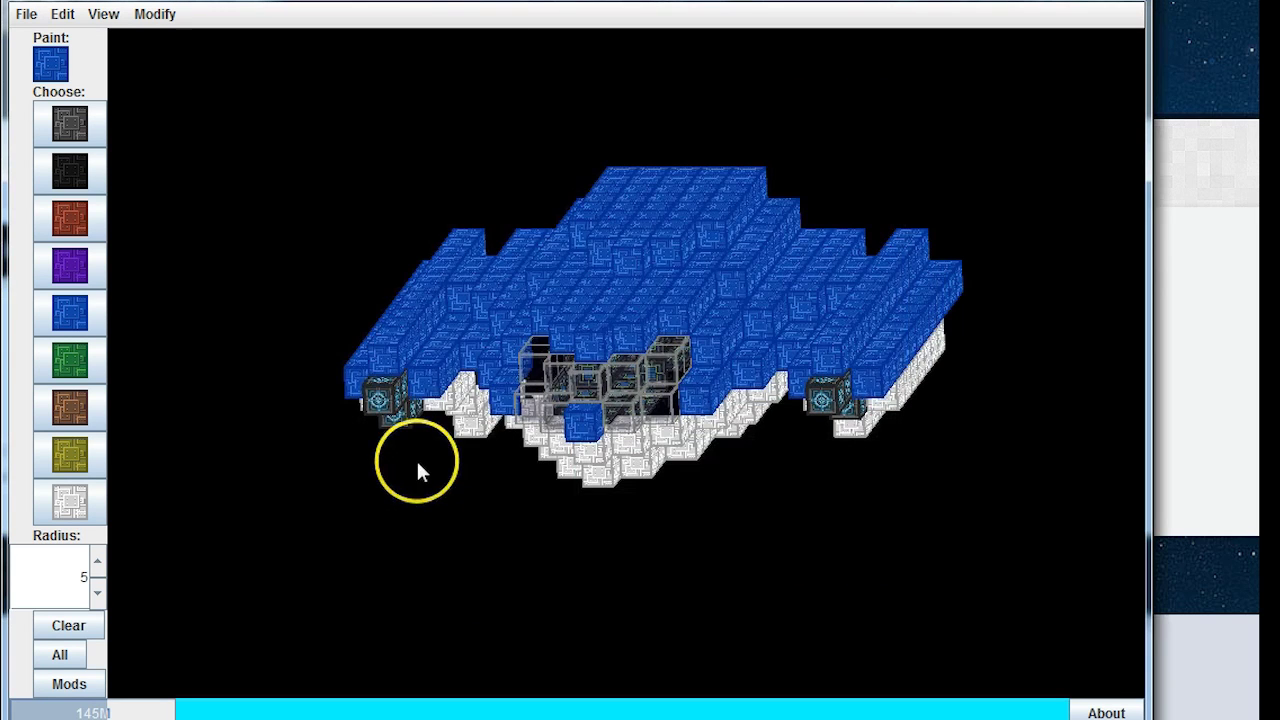
drag(409, 467, 303, 466)
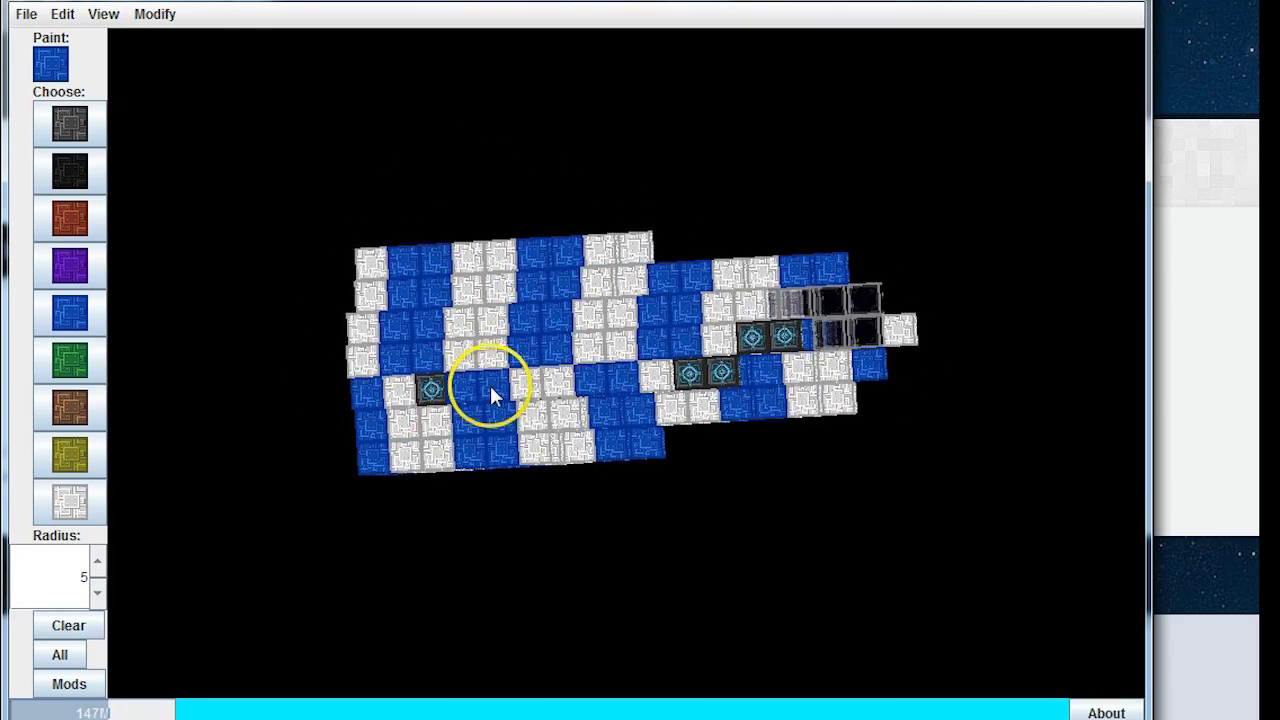
drag(790, 490, 834, 483)
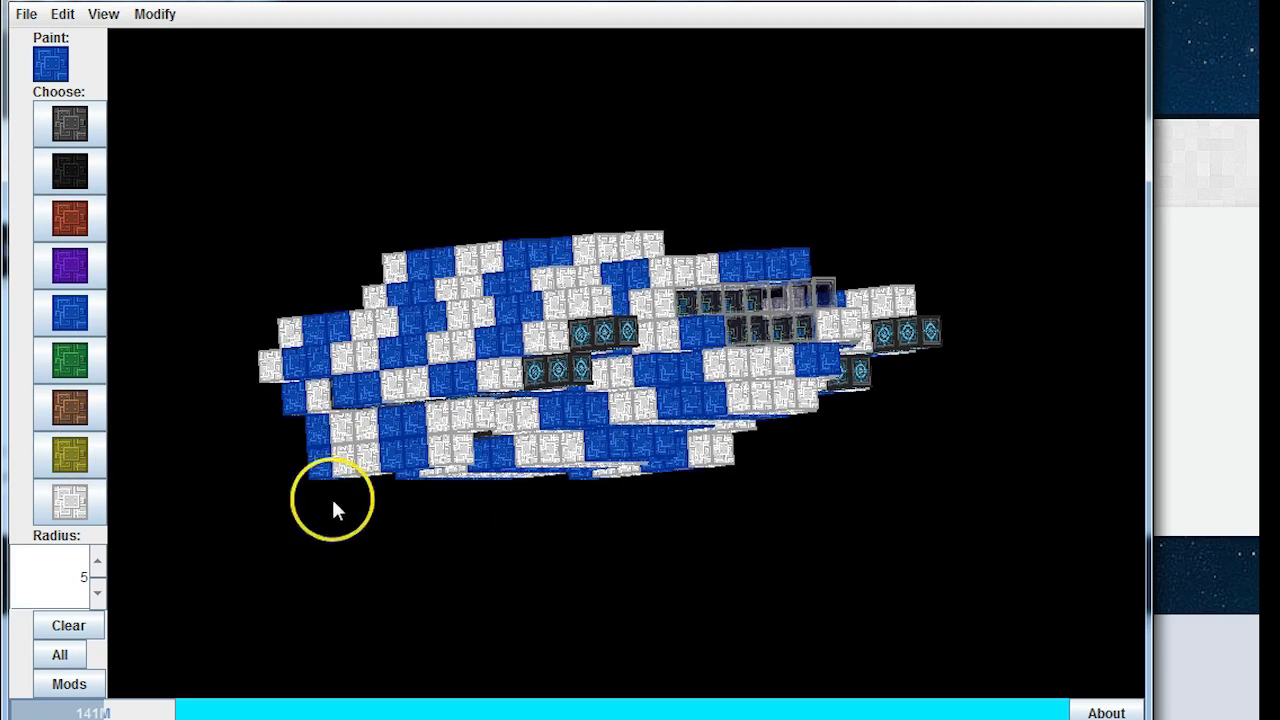
drag(816, 515, 875, 517)
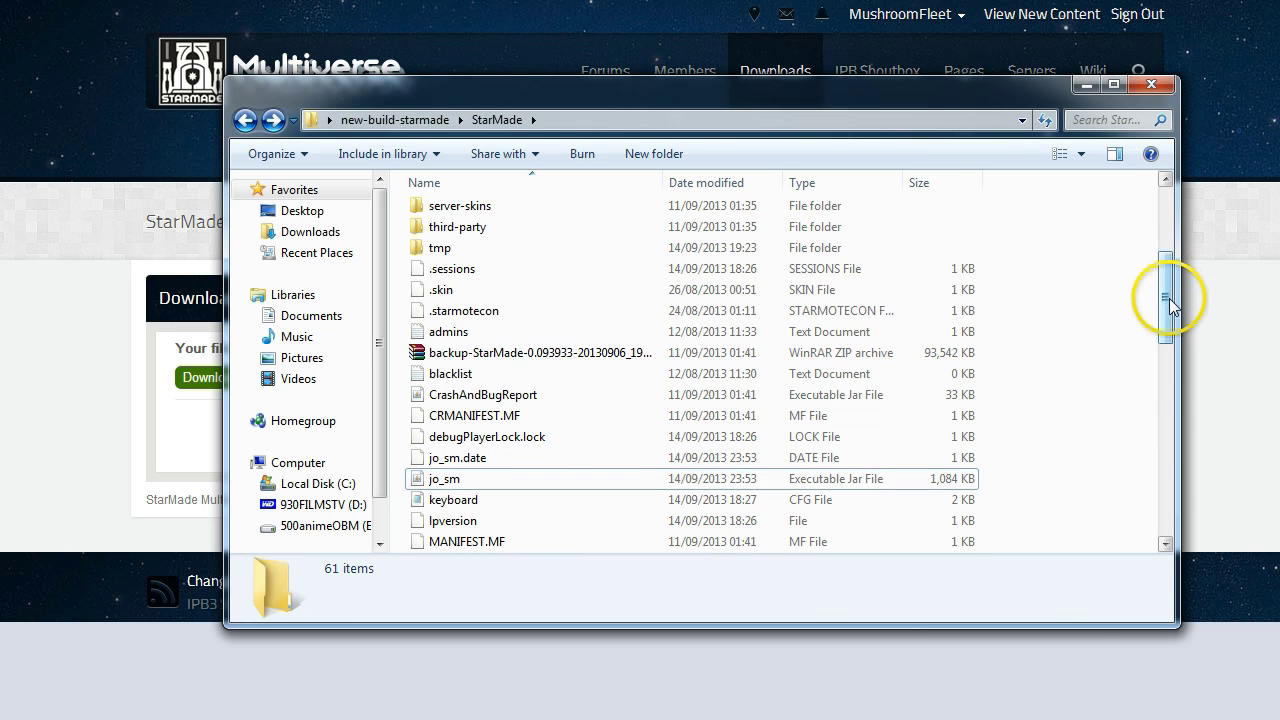
Step: Scroll through the StarMade folder's files, then click the SMEdit.jar download link
drag(1166, 286, 1171, 312)
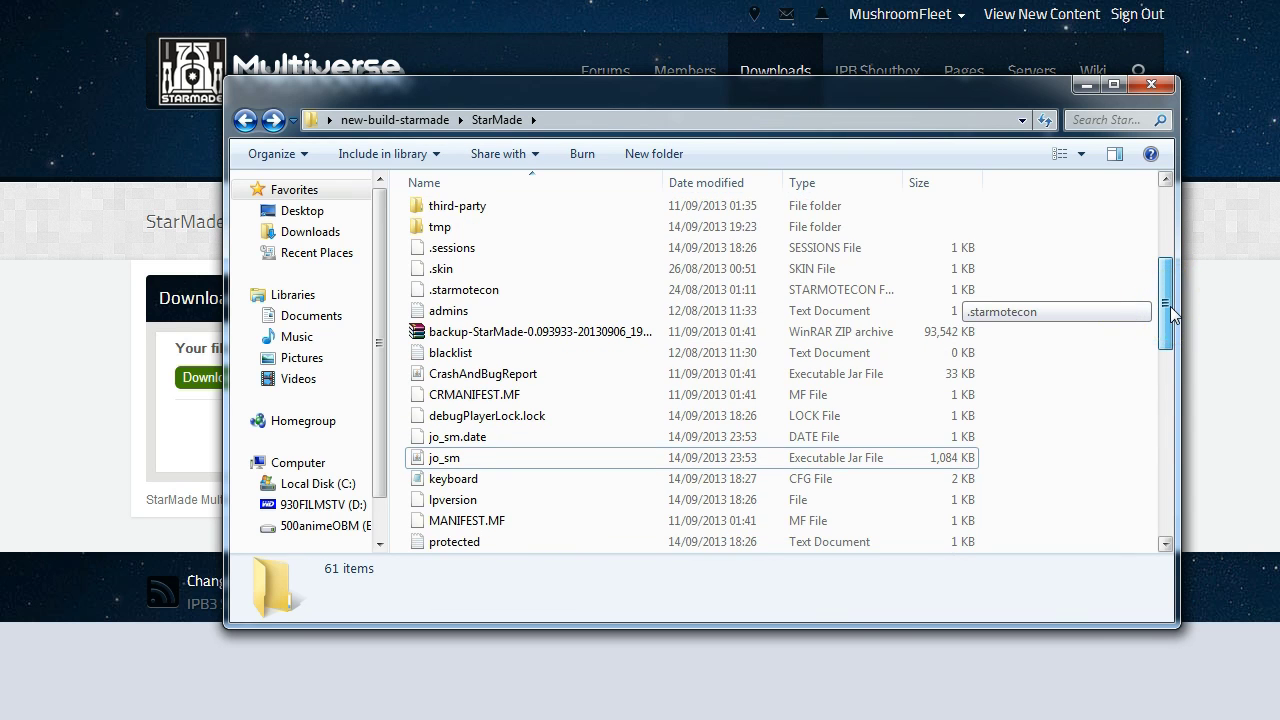
drag(1171, 312, 1175, 243)
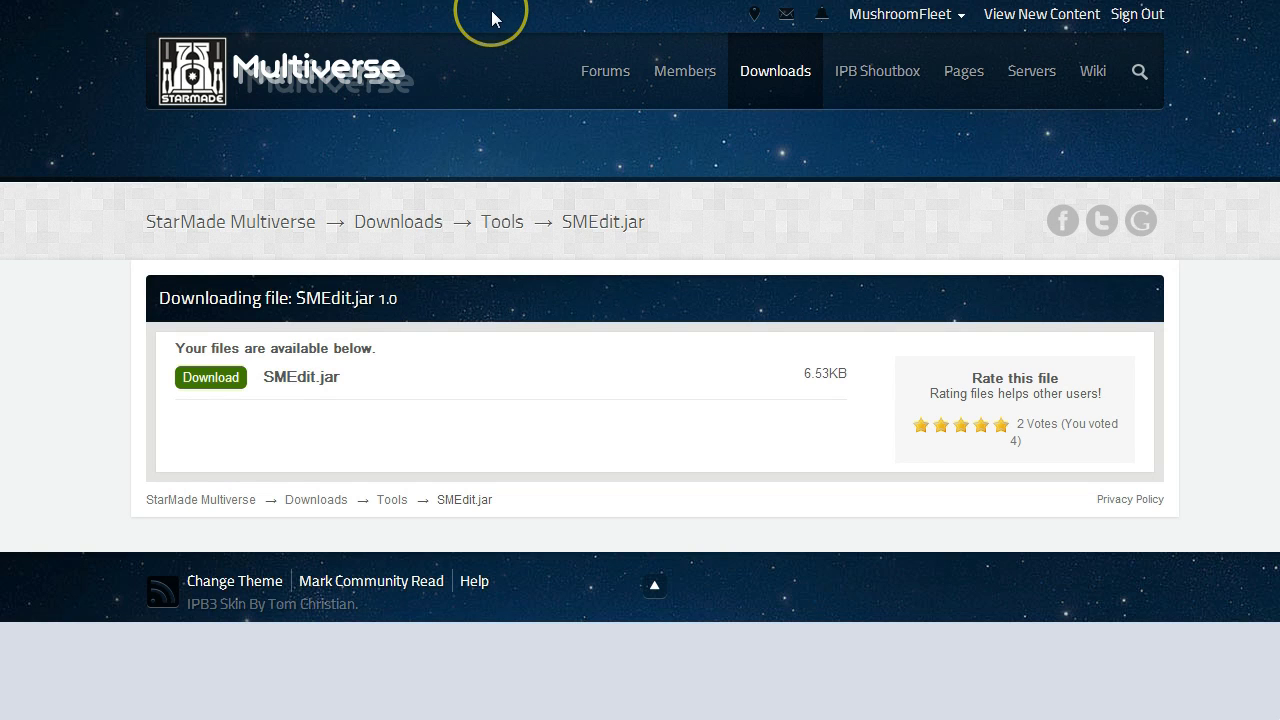
click(210, 378)
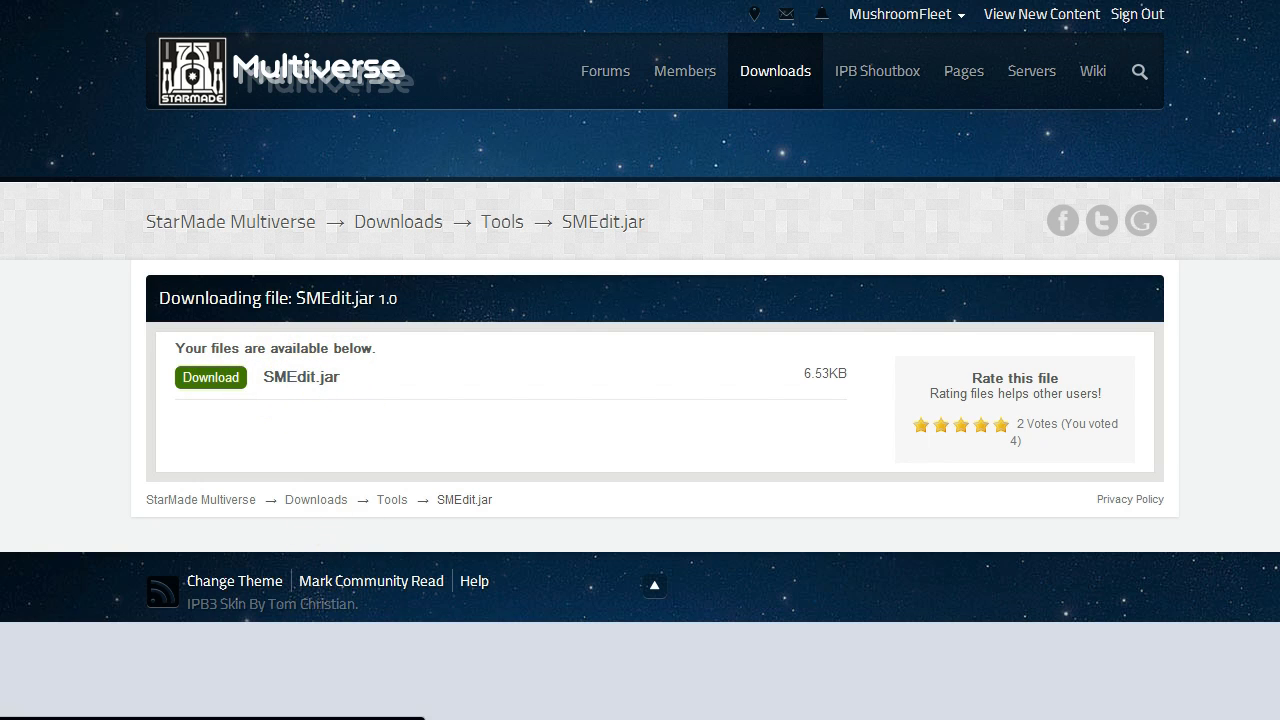
Step: Bring the smedit and new-build-starmade StarMade folders forward and arrange them side by side
mouse_move(384, 719)
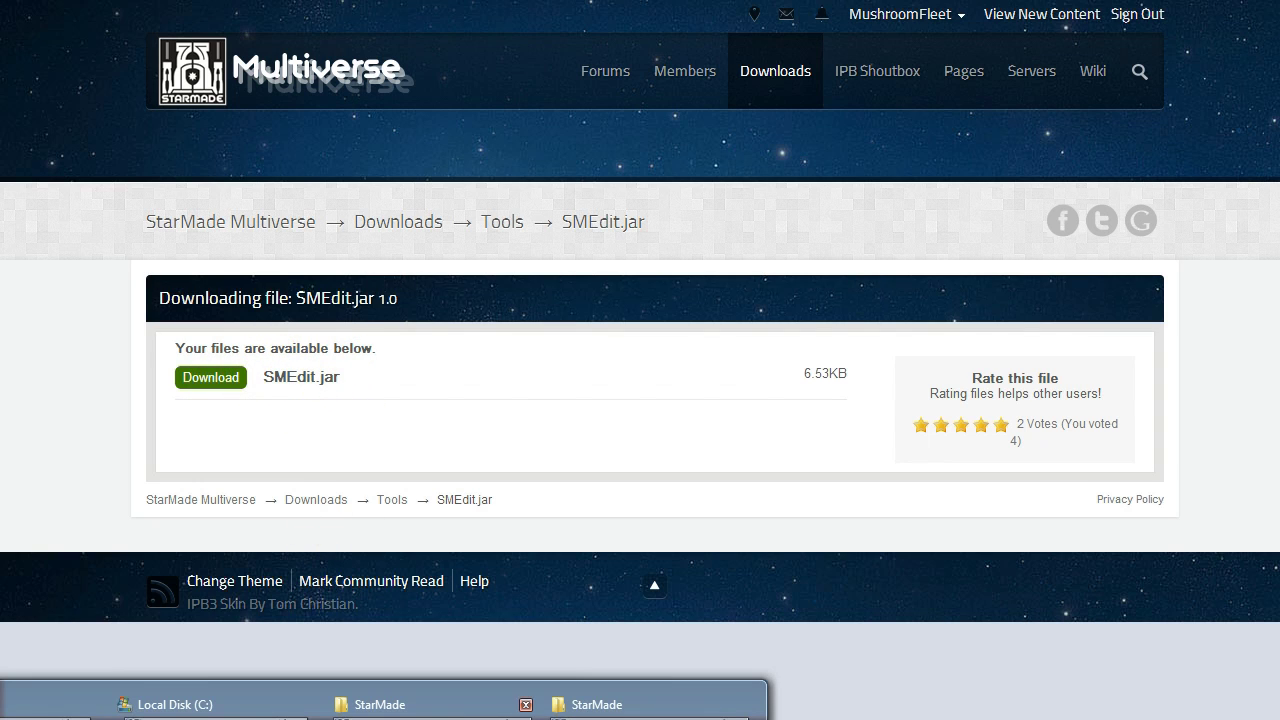
click(380, 712)
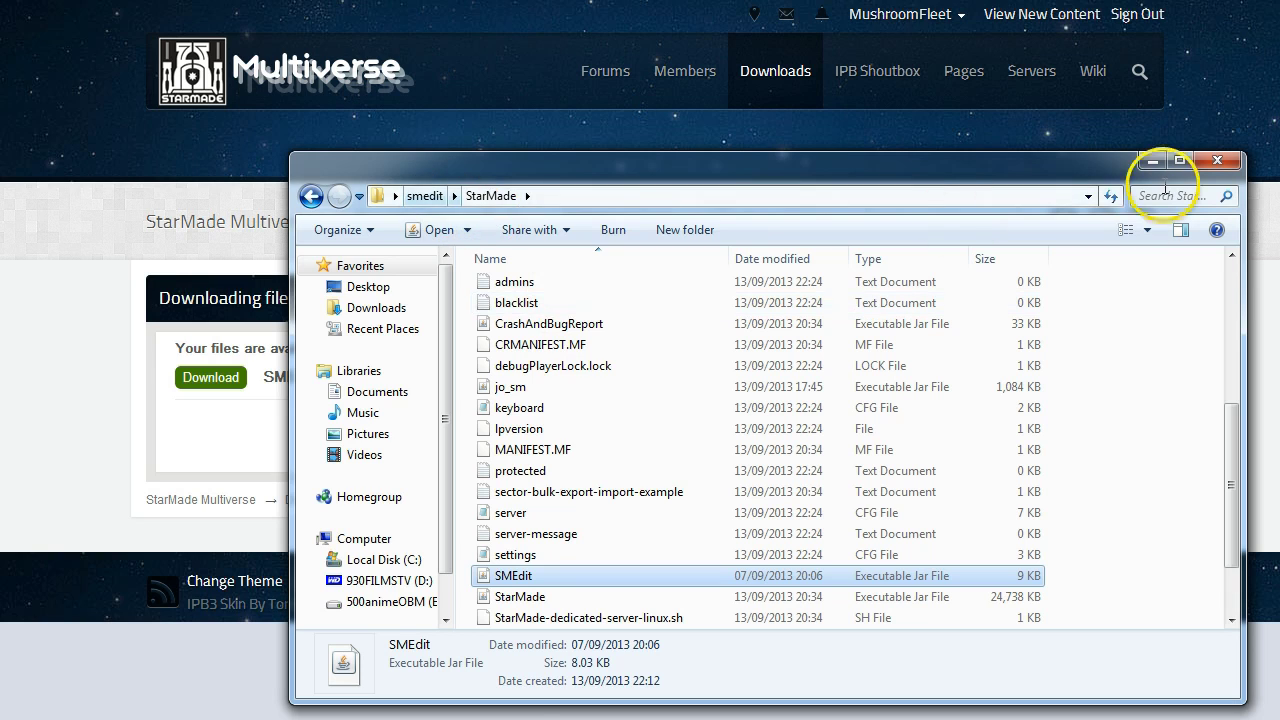
mouse_move(384, 719)
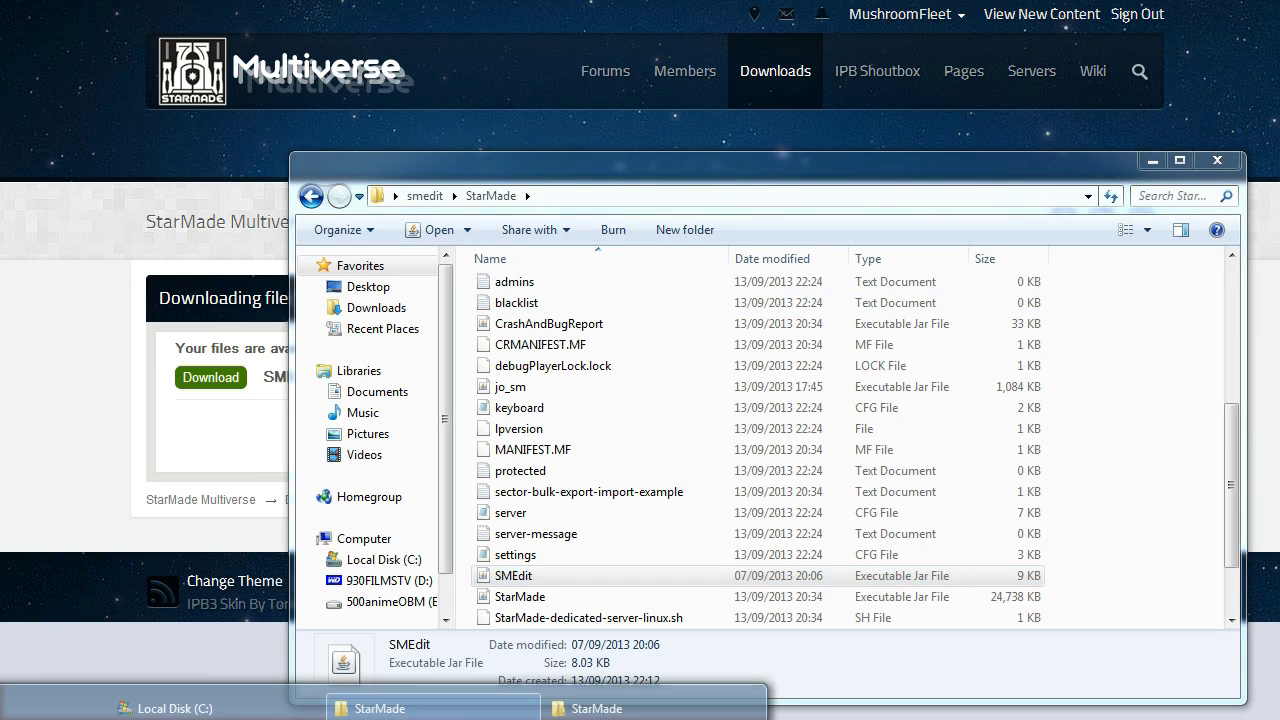
click(640, 705)
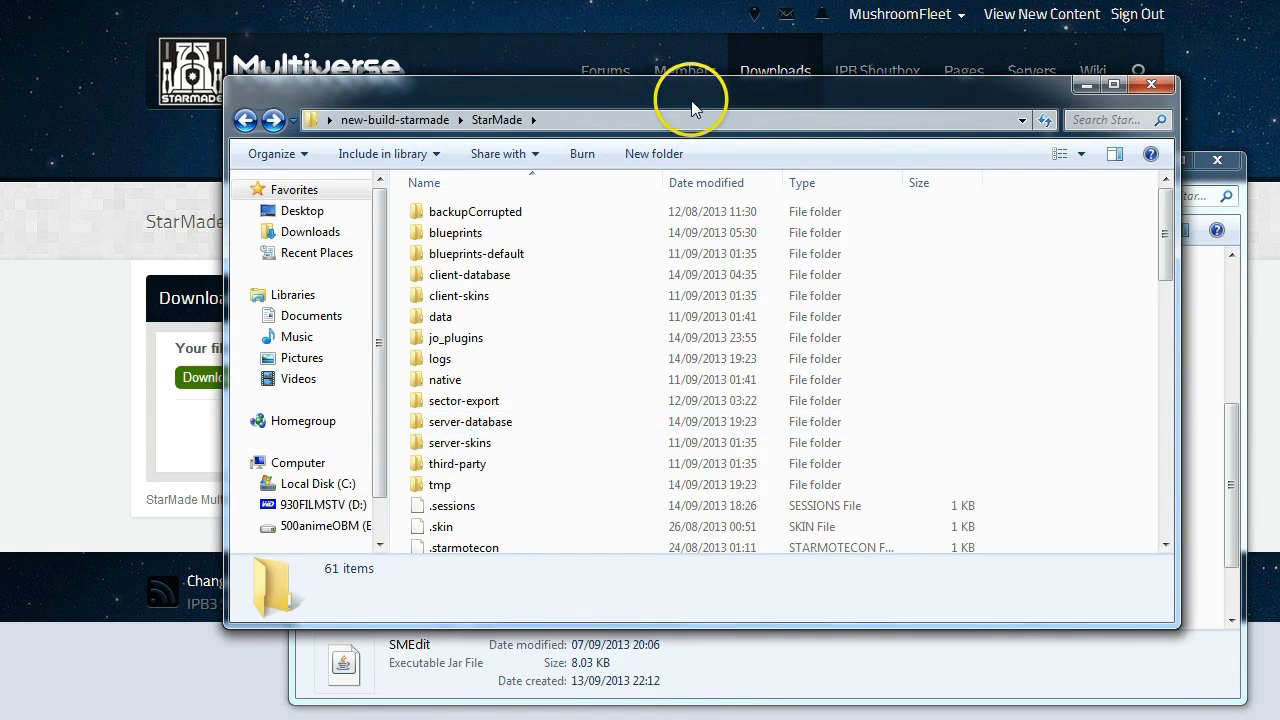
drag(694, 91, 514, 40)
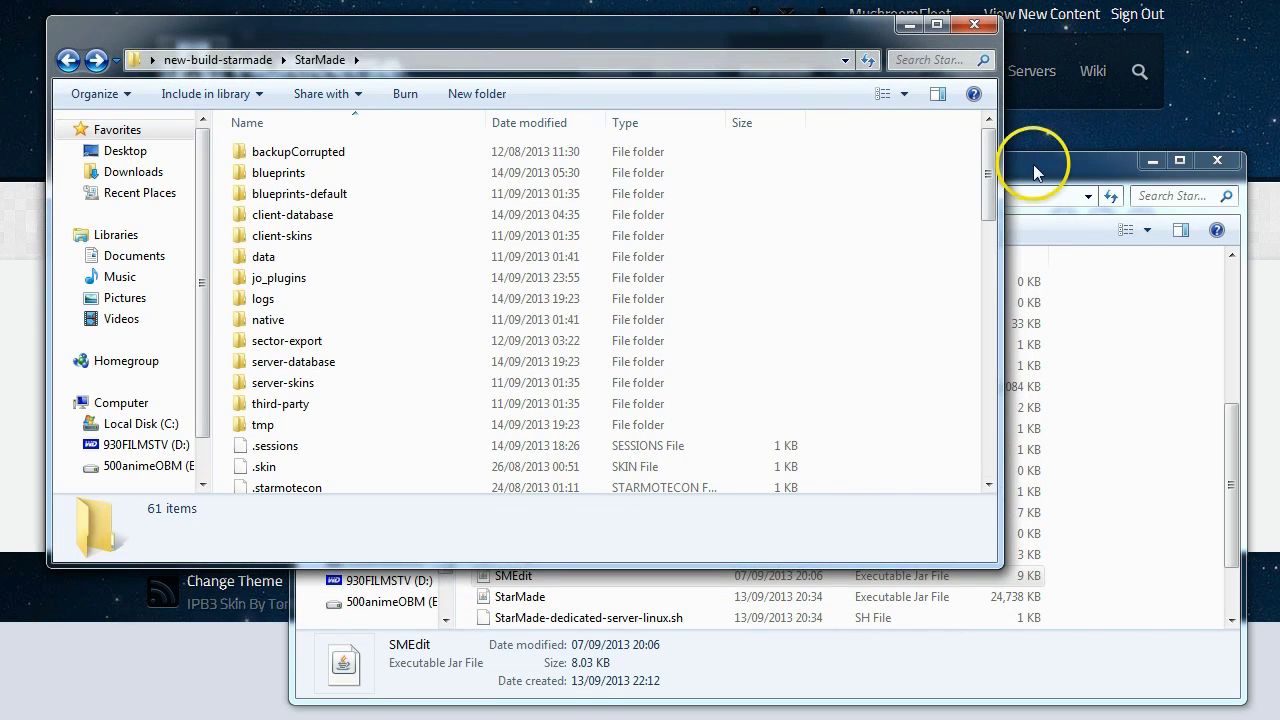
drag(1050, 165, 1059, 165)
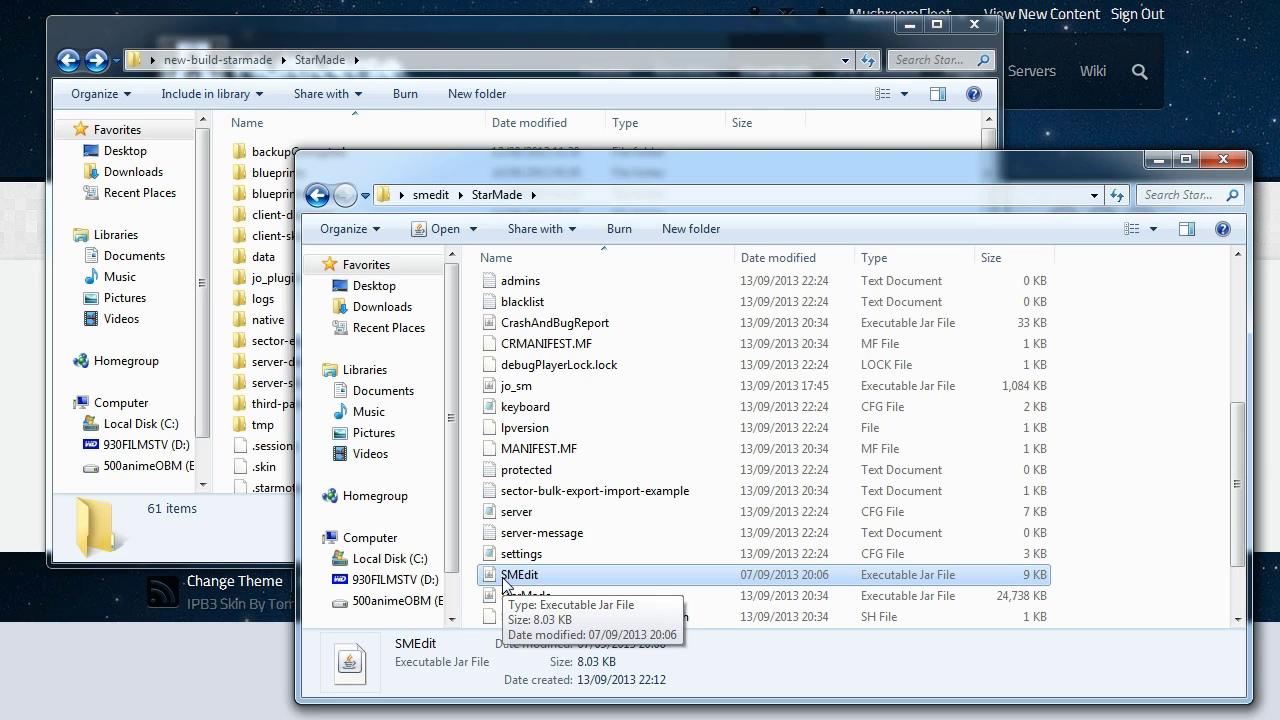
Step: Point out the SMEdit, jo_sm and jo_plugins items in the smedit StarMade folder
click(1110, 524)
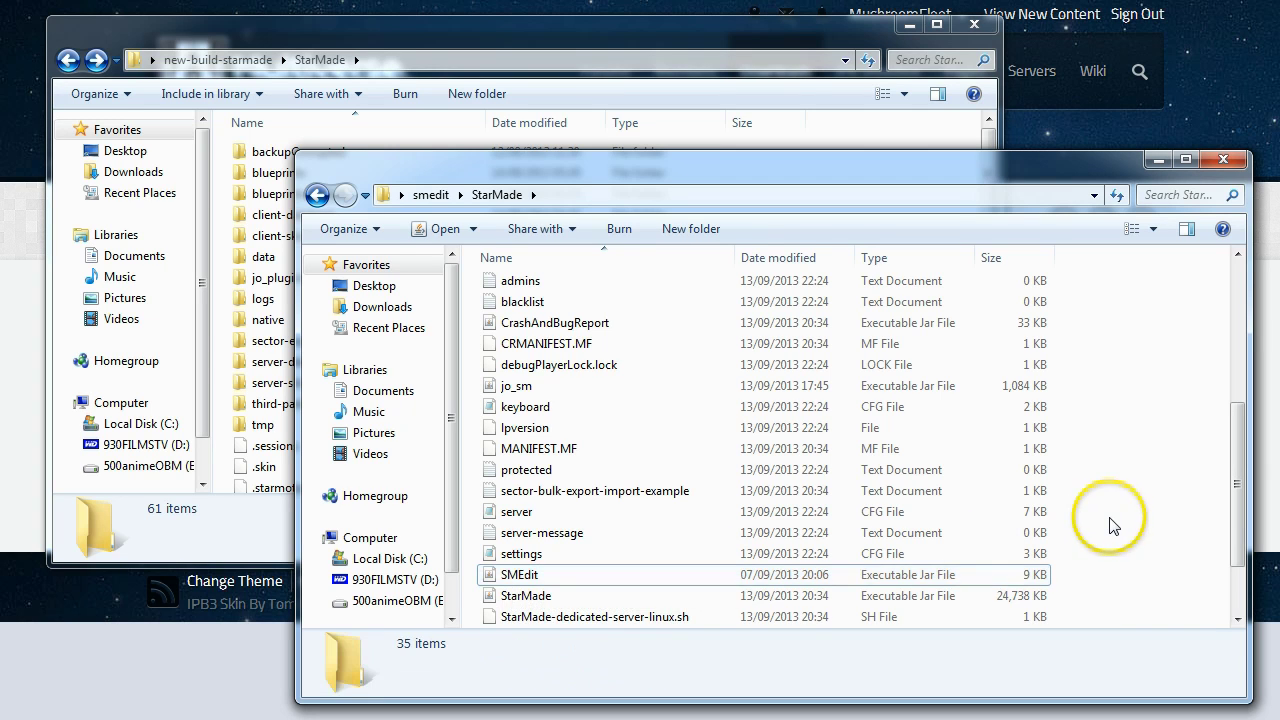
scroll(1110, 524, up, 2)
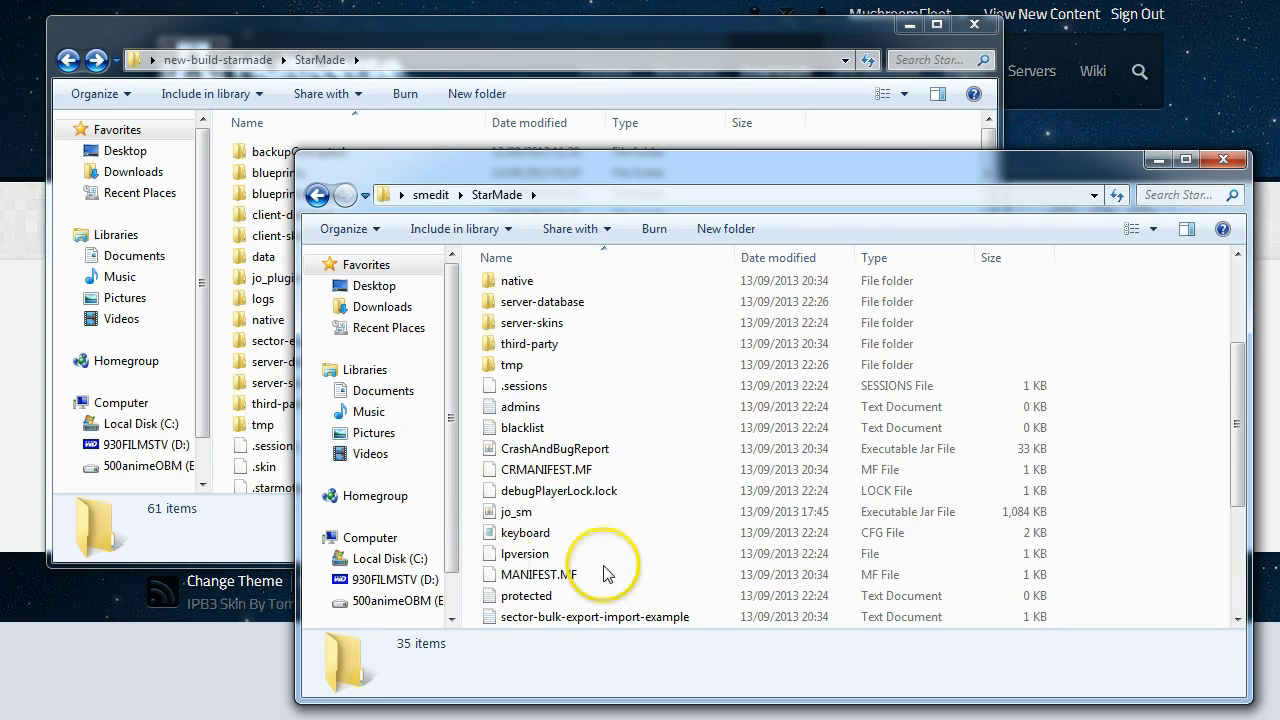
click(497, 520)
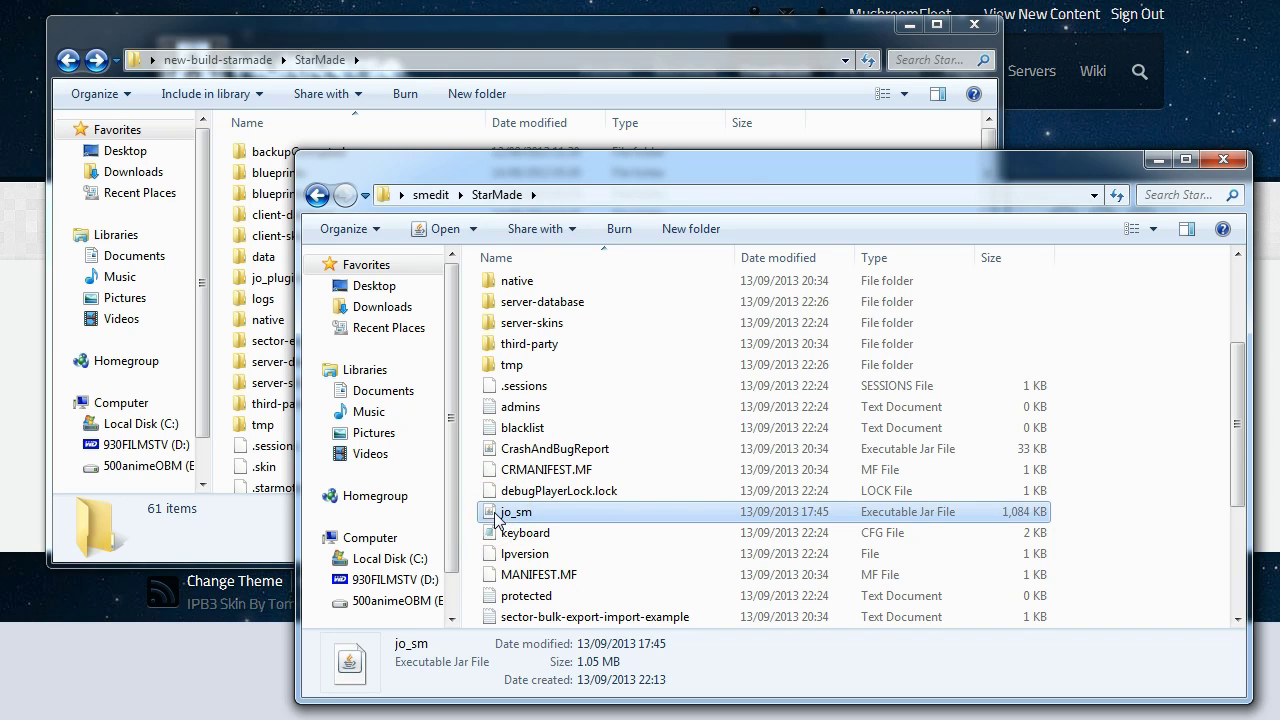
scroll(497, 520, up, 3)
click(500, 413)
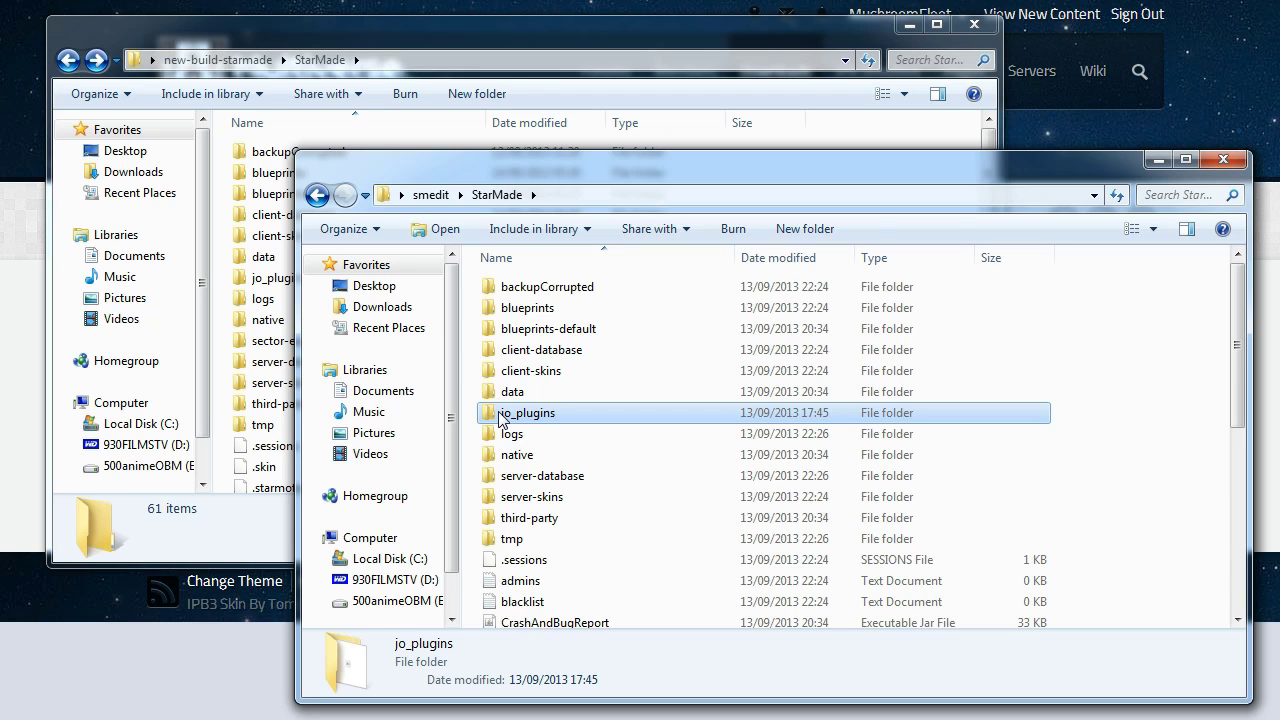
click(1169, 405)
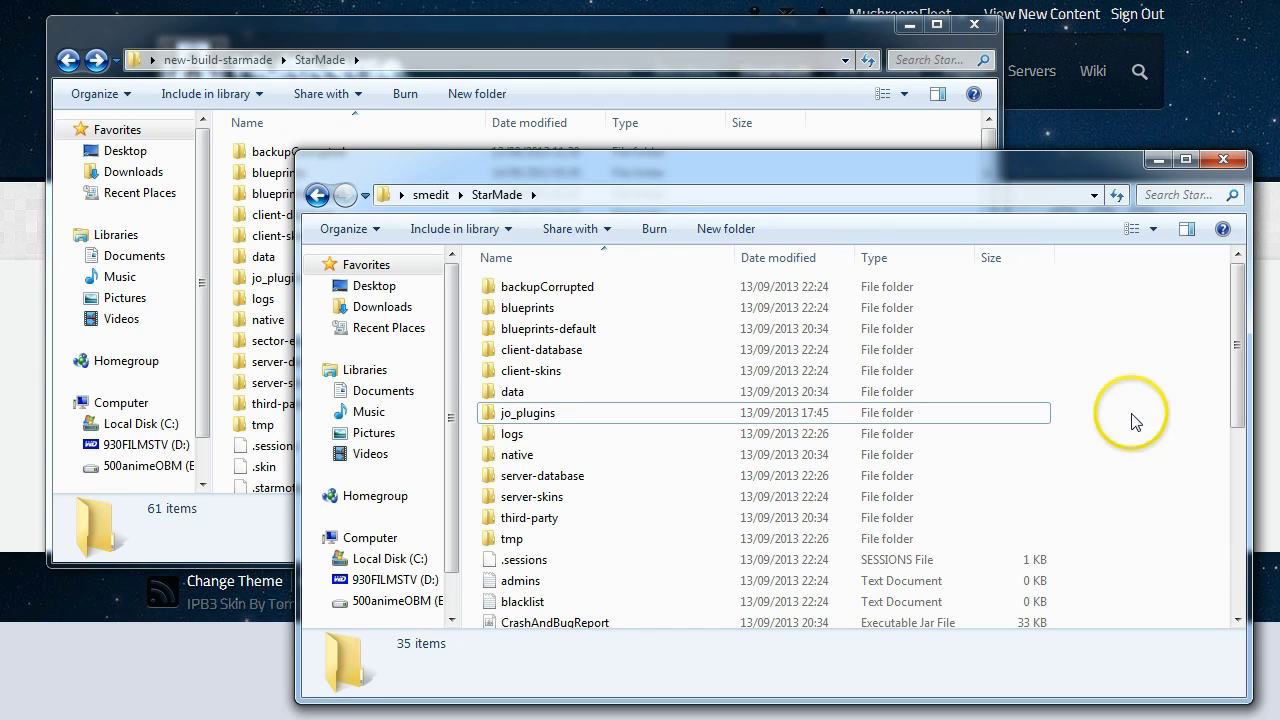
Step: Close the smedit folder and move the new-build-starmade folder window to the right
click(1226, 160)
click(285, 403)
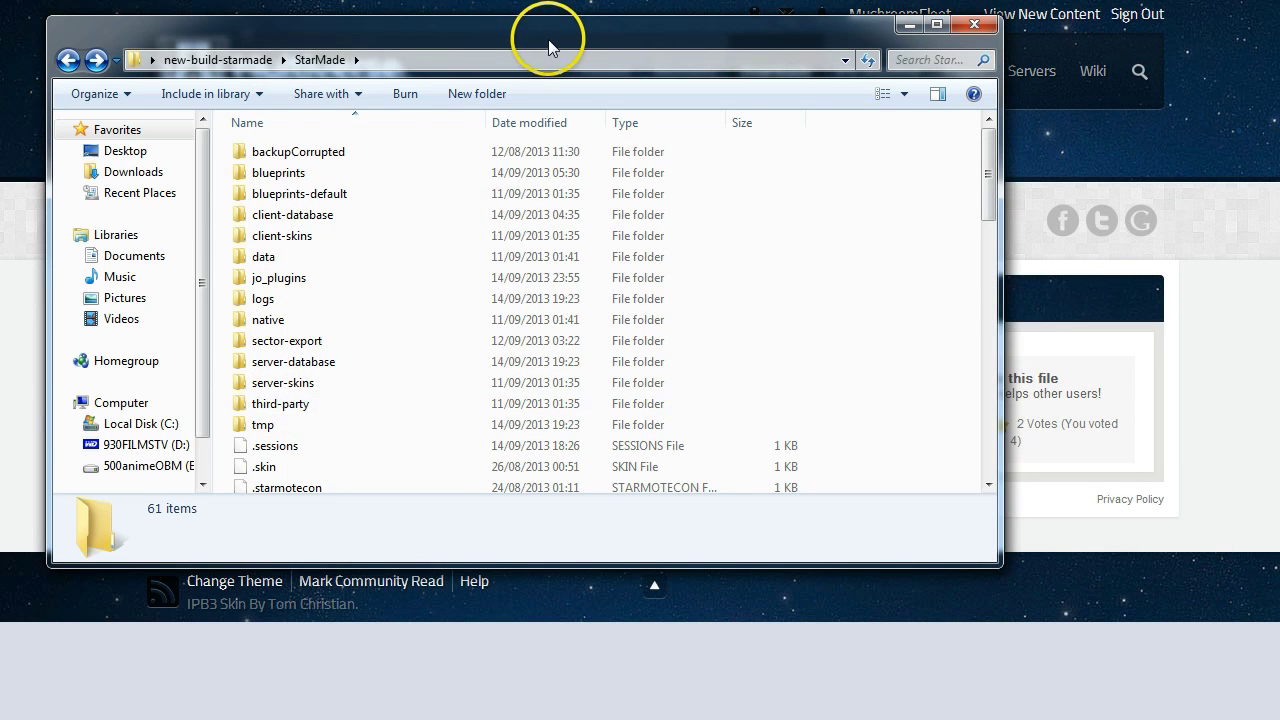
drag(565, 32, 705, 43)
click(662, 41)
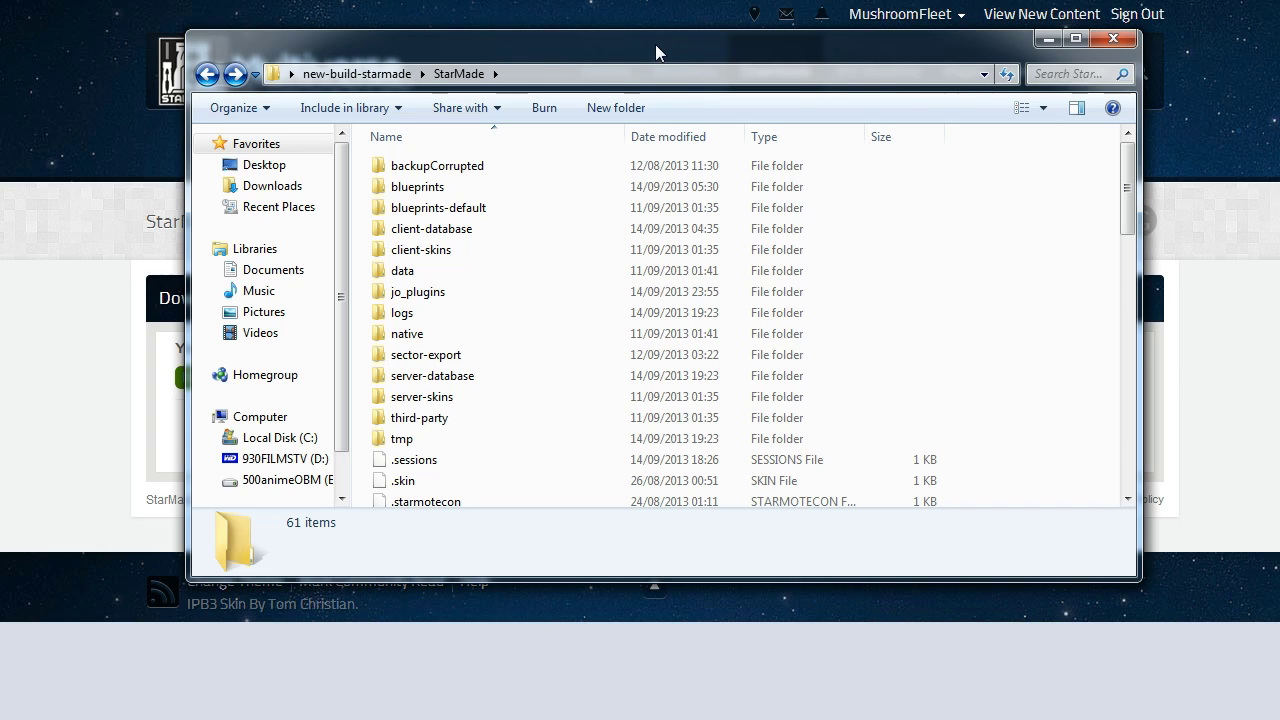
click(658, 41)
Step: Switch to the StarMade Wiki SMEdit article and scroll down to its Install and Running section
click(673, 41)
click(517, 40)
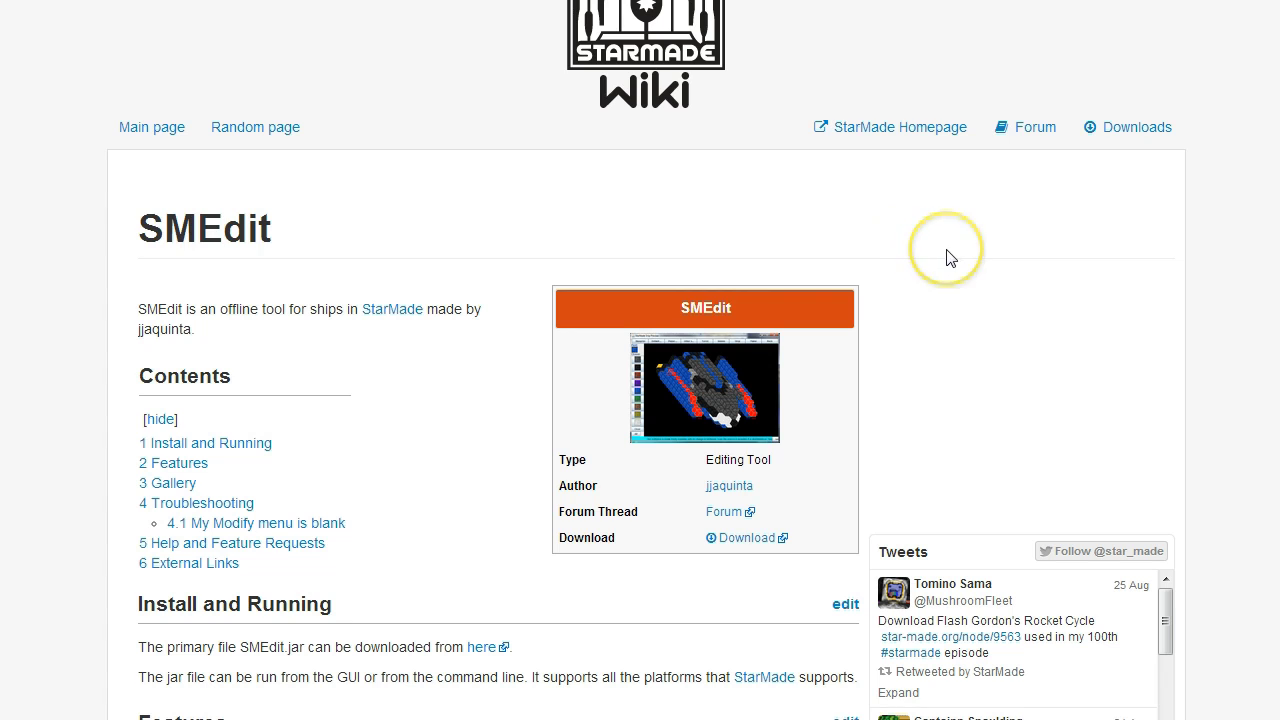
scroll(950, 258, down, 1)
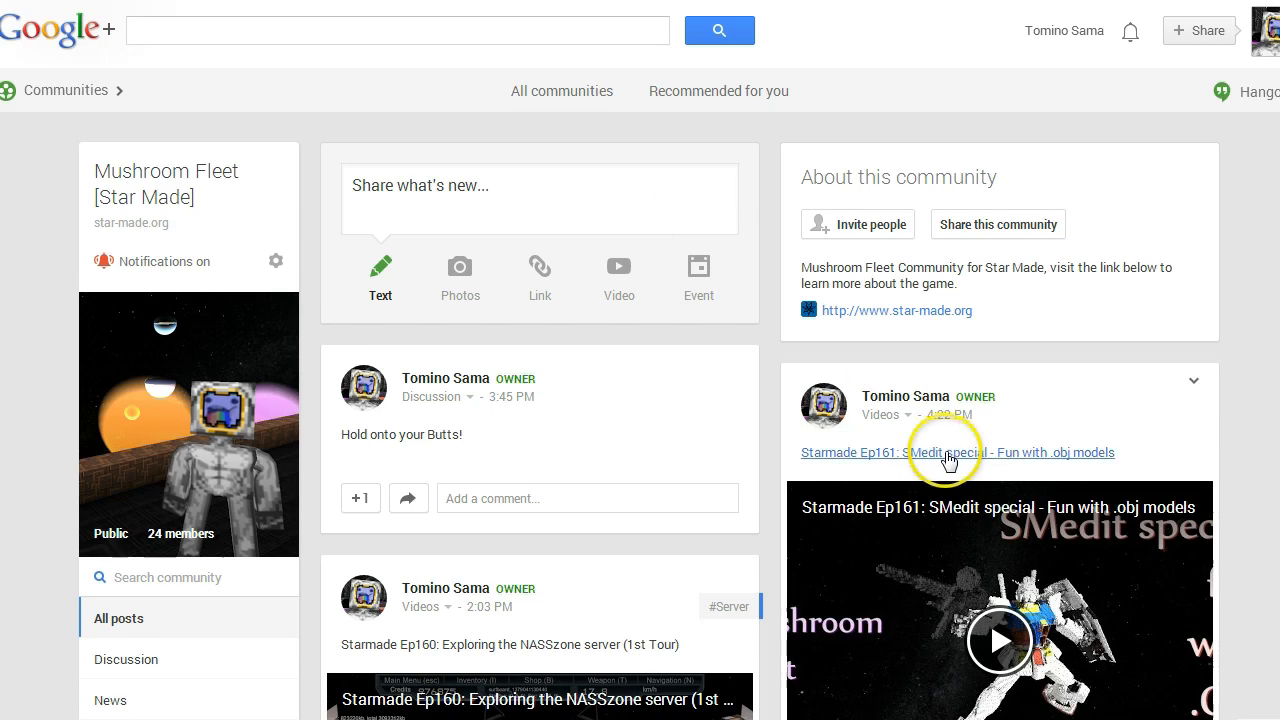
Step: Scroll the Google+ community feed, view the SMedit Adventures white mech photo, then close it
scroll(997, 370, down, 2)
scroll(749, 546, down, 12)
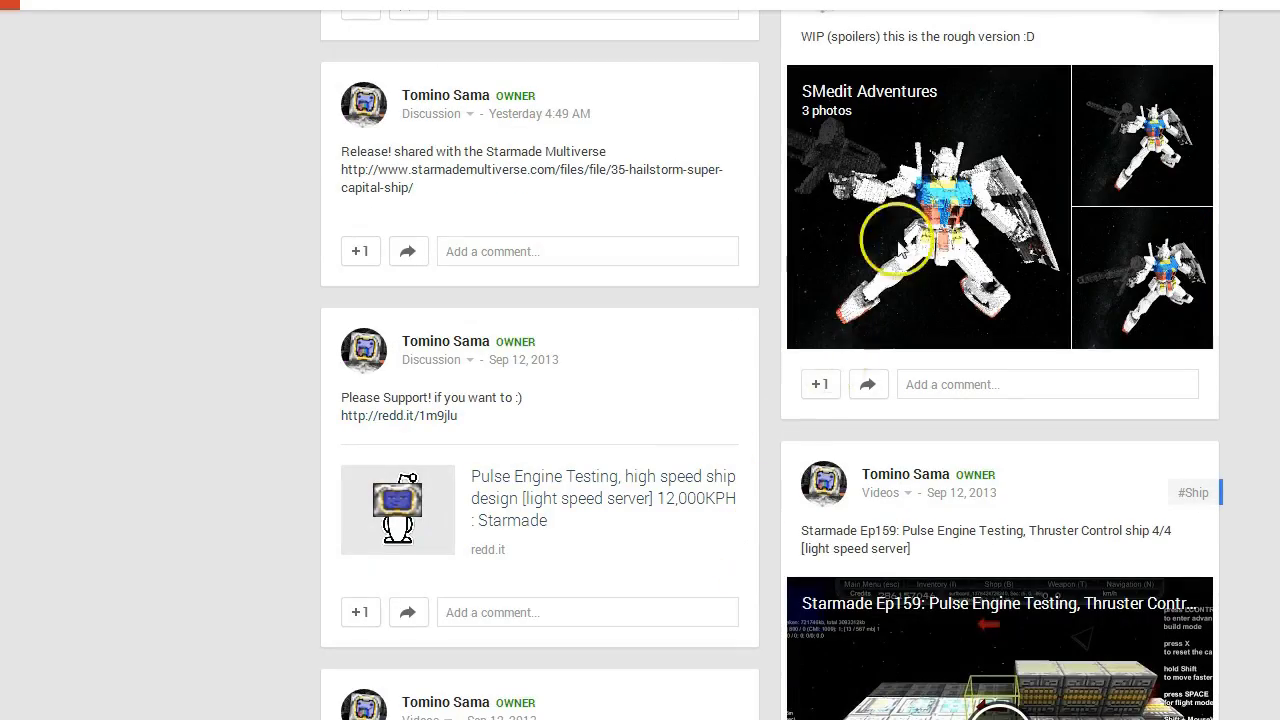
click(900, 245)
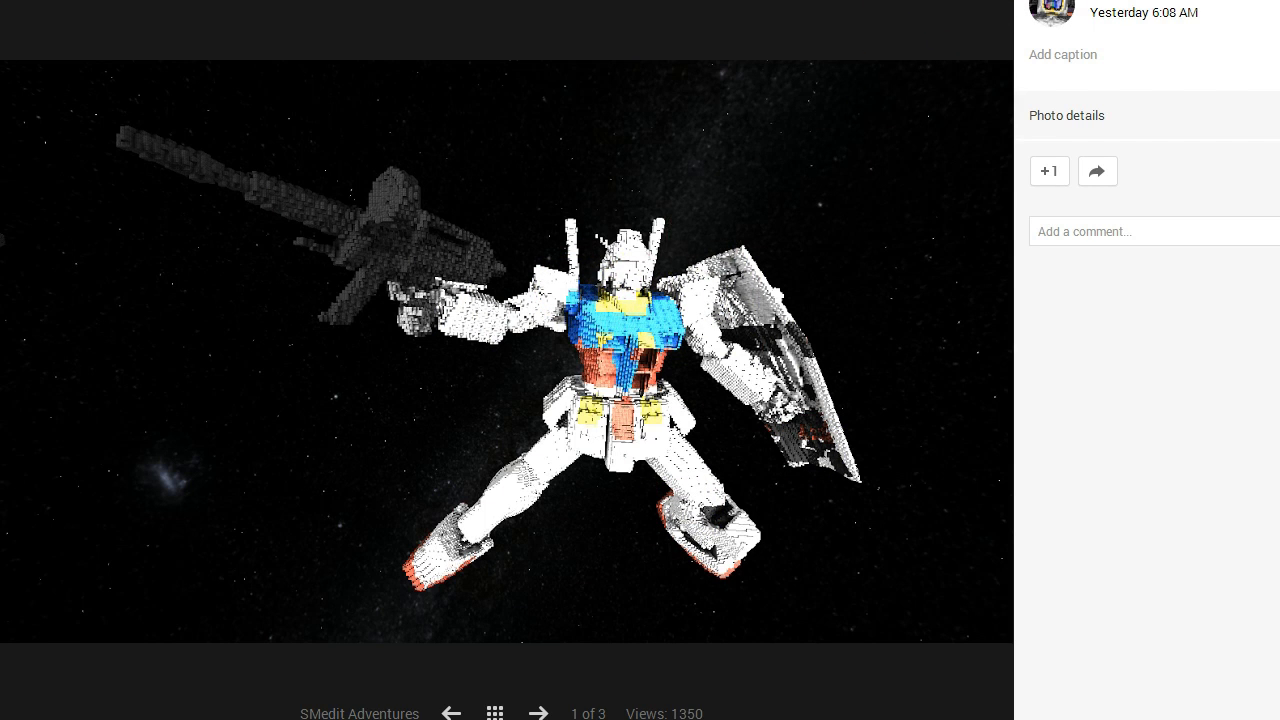
key(Escape)
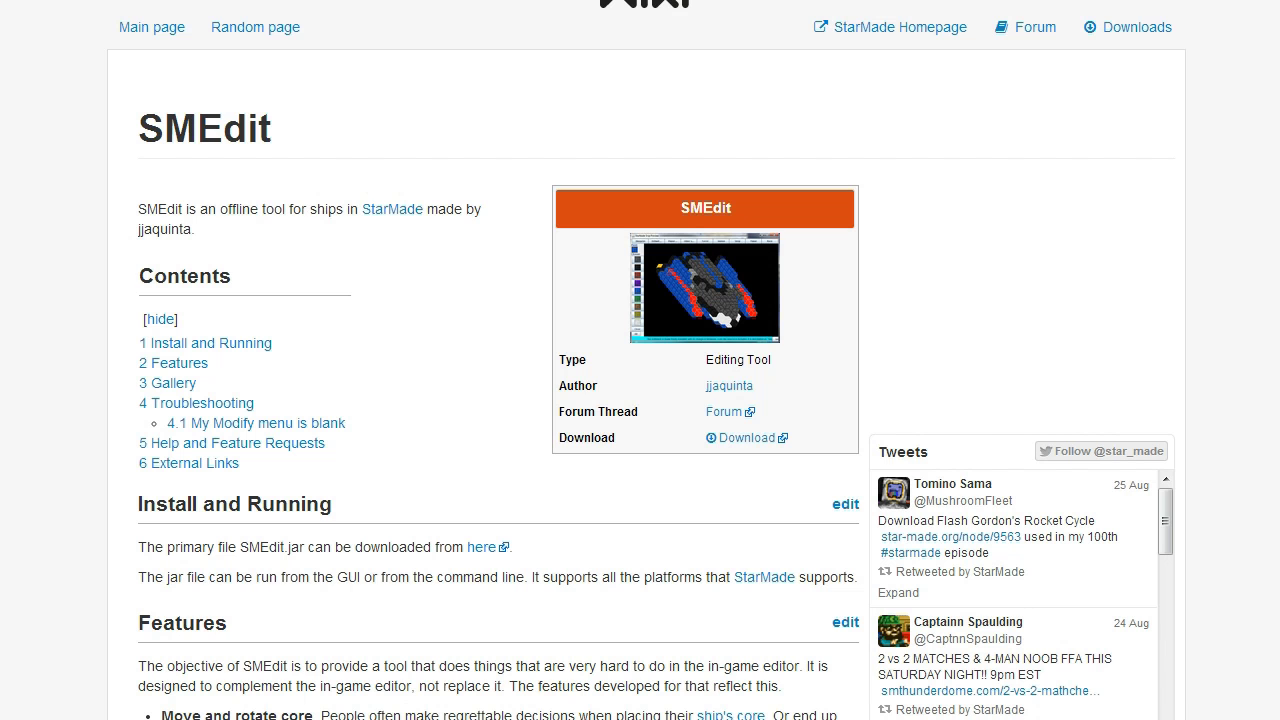